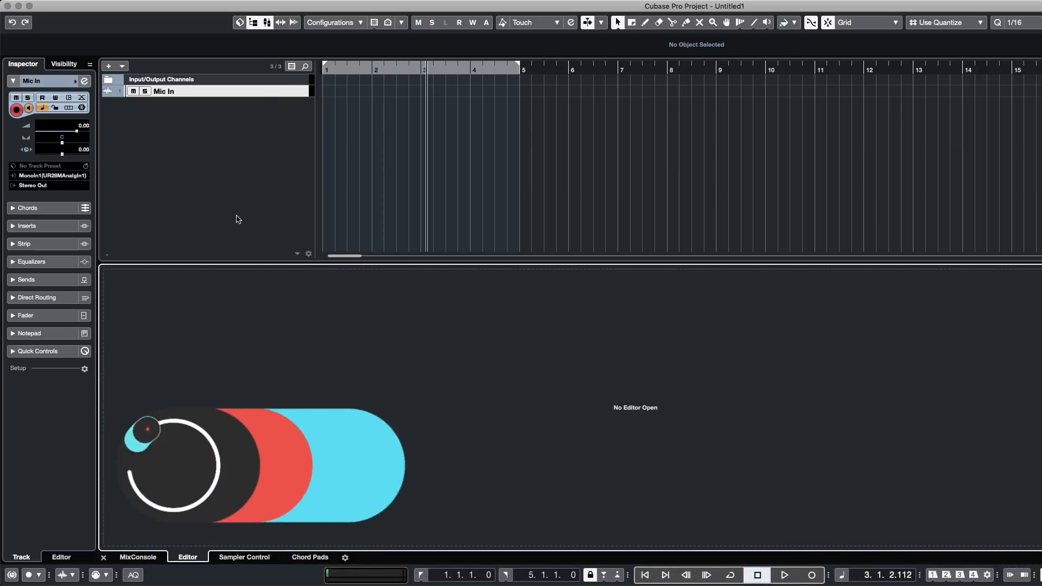
- Enlarge the arrangement area by lowering the divider above the empty editor zone
drag(367, 262, 367, 357)
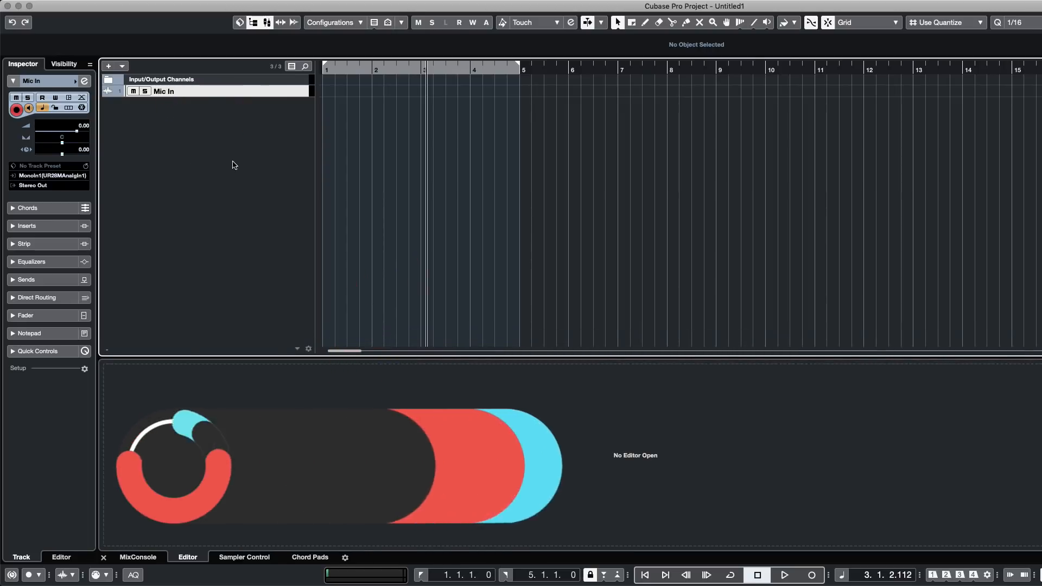
click(356, 179)
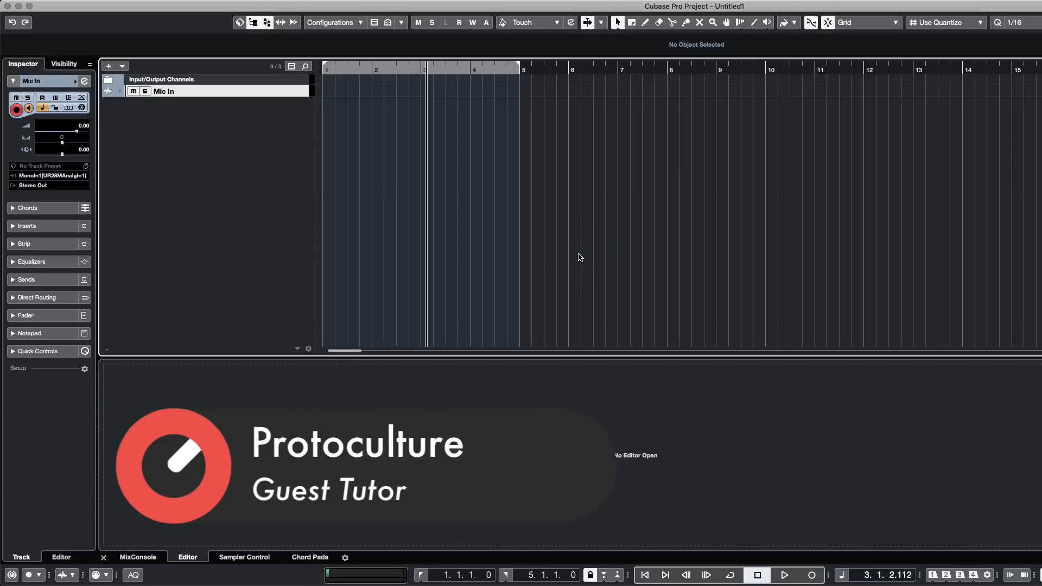
click(565, 279)
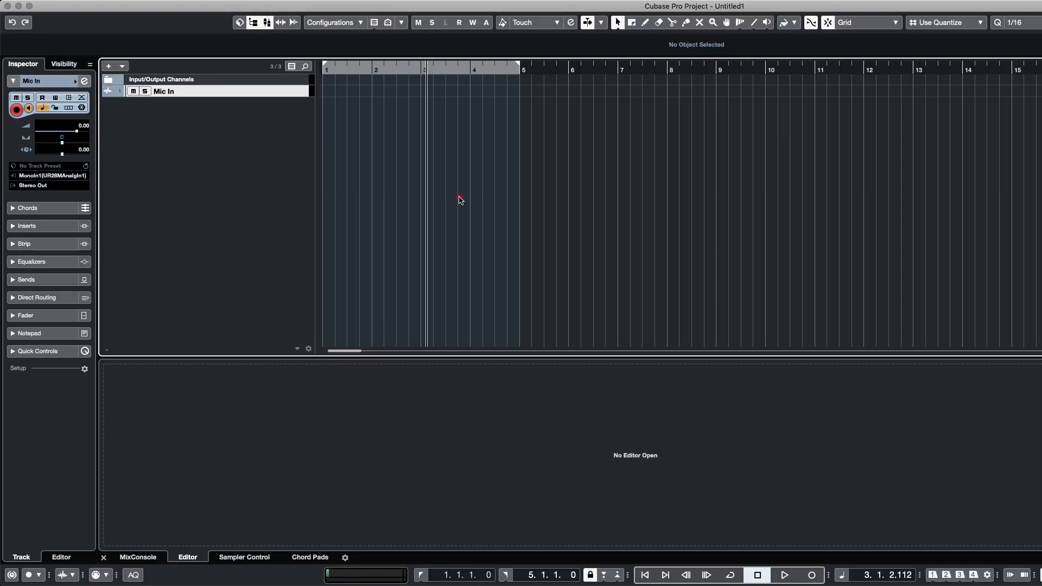
click(137, 339)
click(30, 434)
click(139, 329)
click(353, 506)
click(278, 284)
click(260, 288)
click(60, 463)
click(187, 304)
click(118, 414)
click(81, 419)
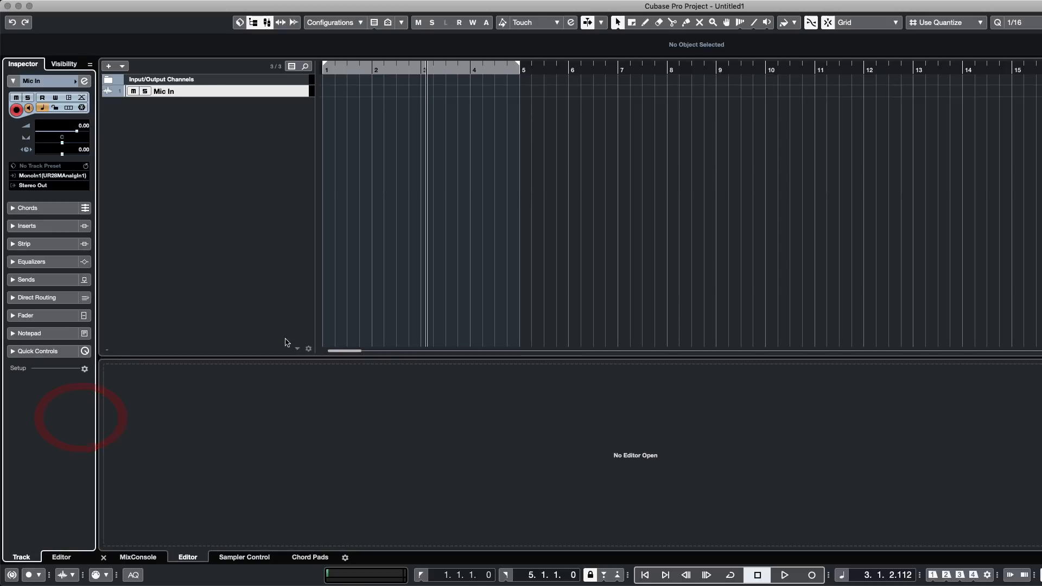
click(779, 298)
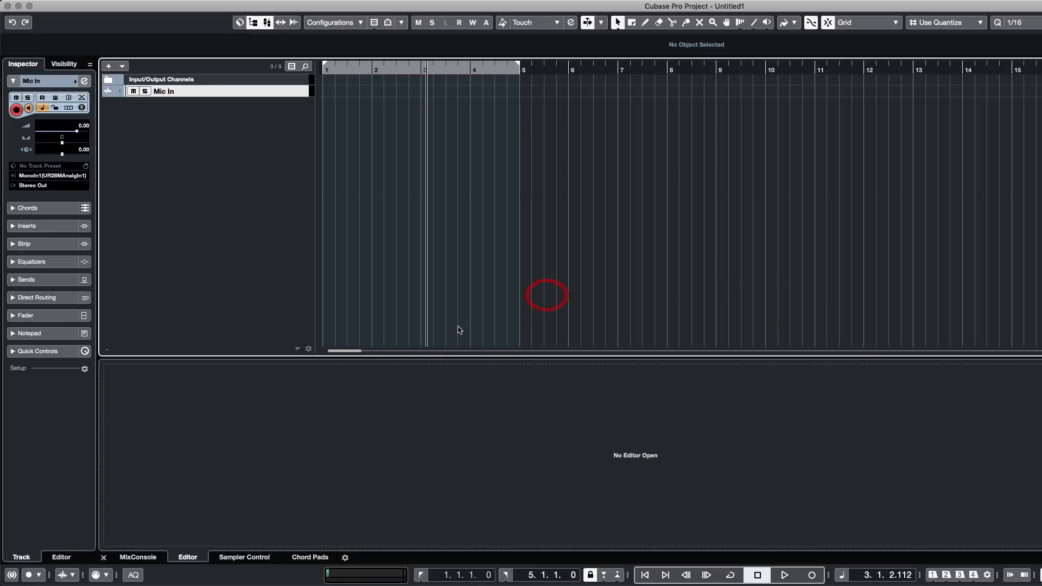
- Add one unnamed stereo audio track with Stereo In as input and Stereo Out as output
right_click(242, 152)
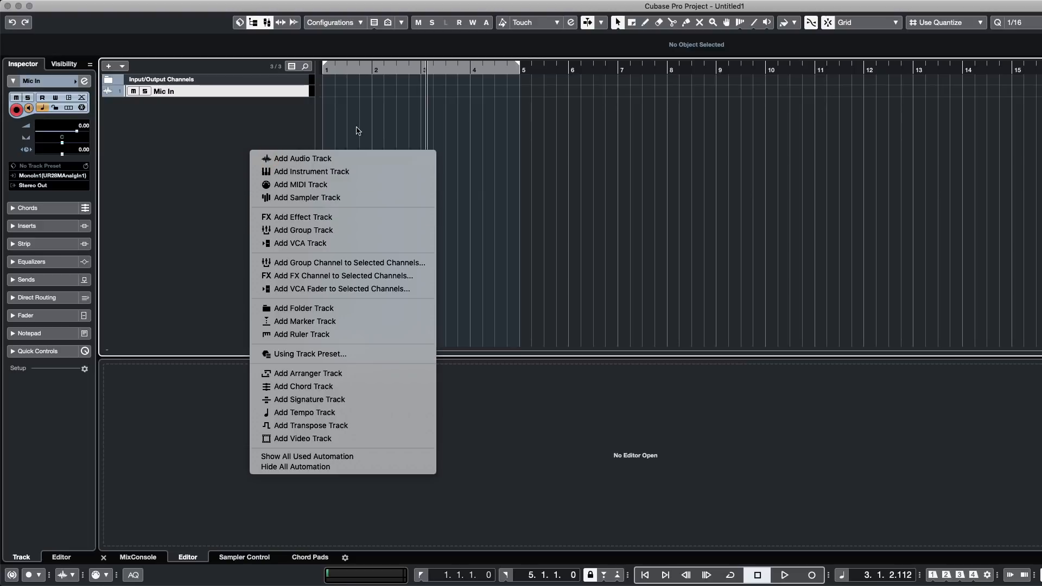
click(323, 157)
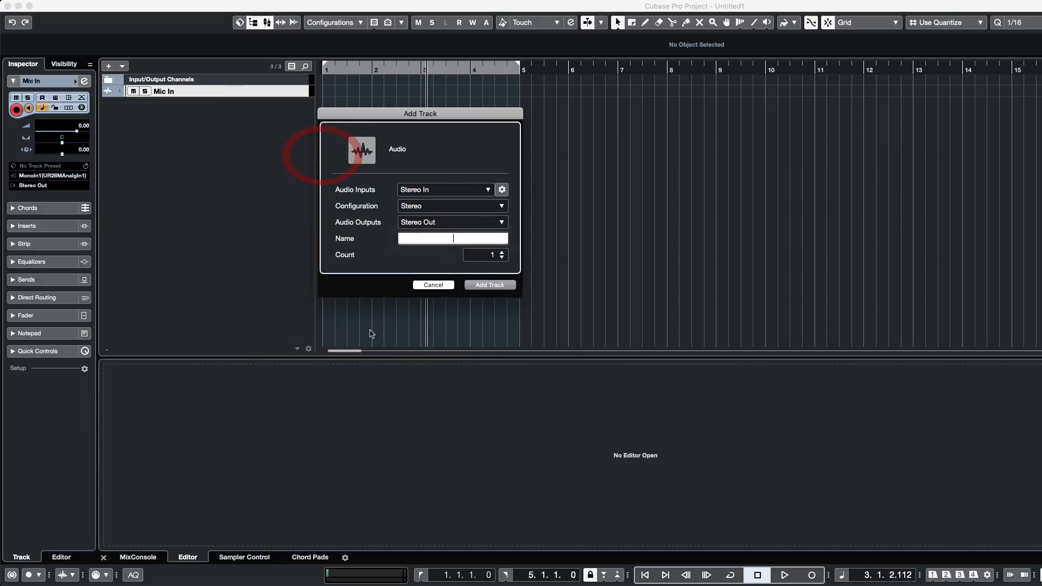
drag(388, 114, 469, 96)
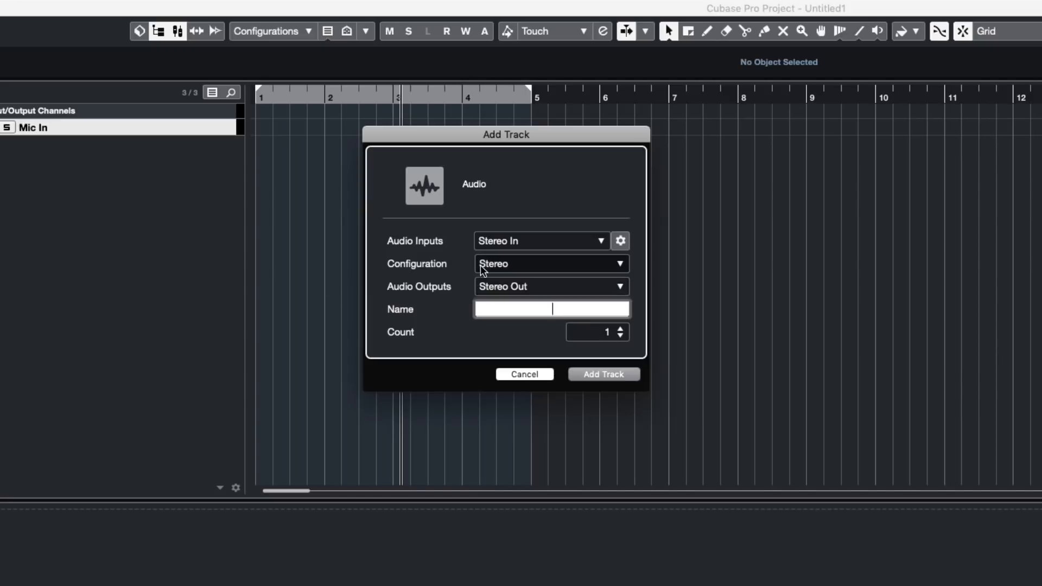
click(542, 240)
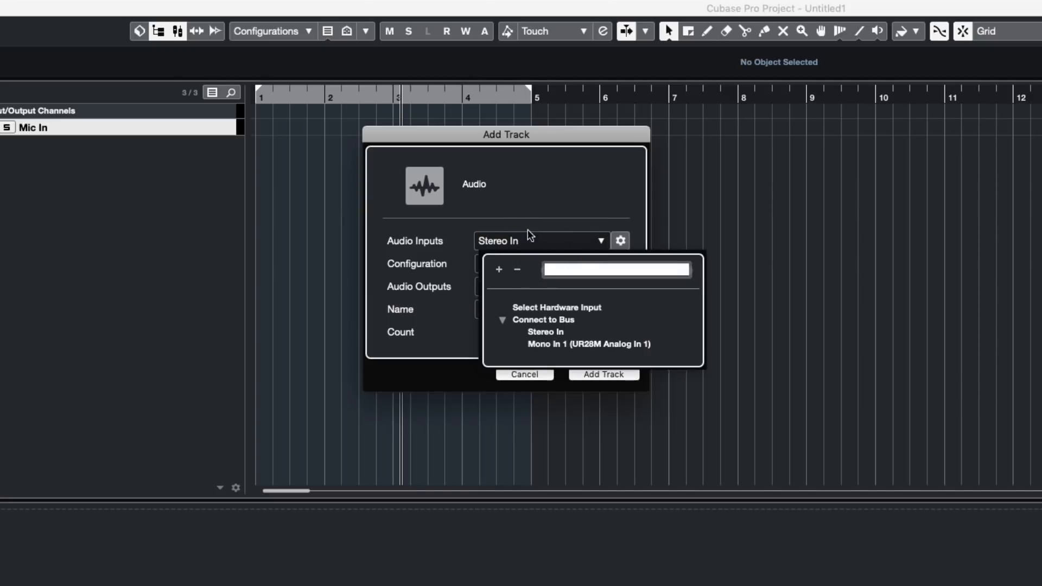
click(528, 210)
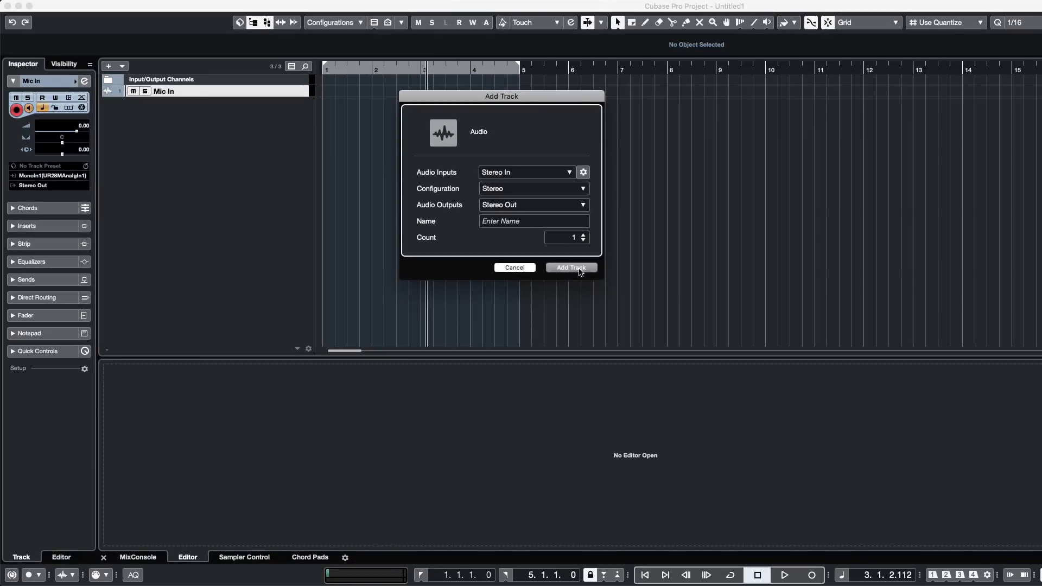
click(618, 375)
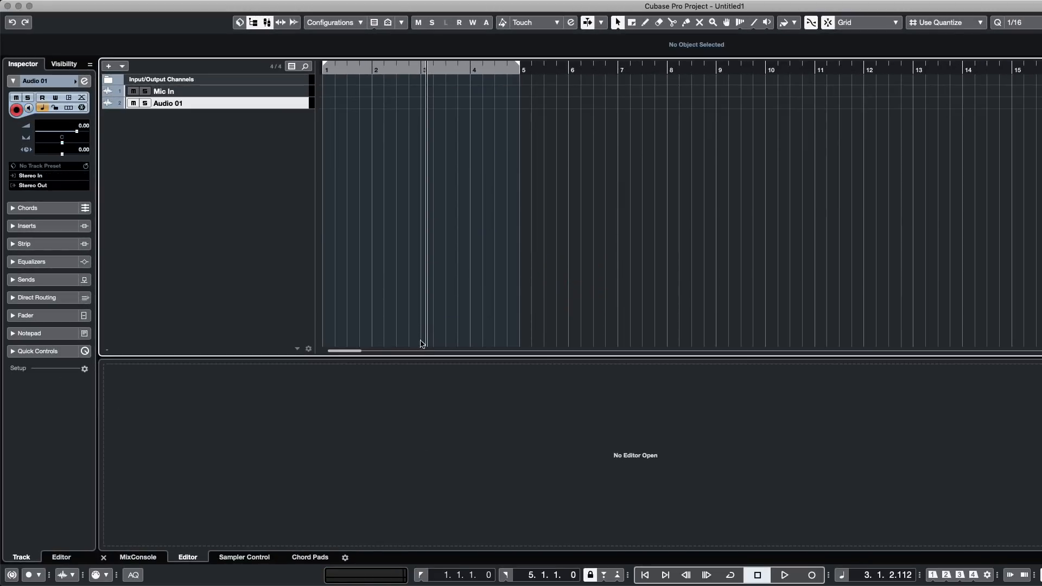
- Increase the new audio track's height and place the VEE3 Kick 11 sample on it at bar 1
drag(191, 108, 191, 121)
click(579, 208)
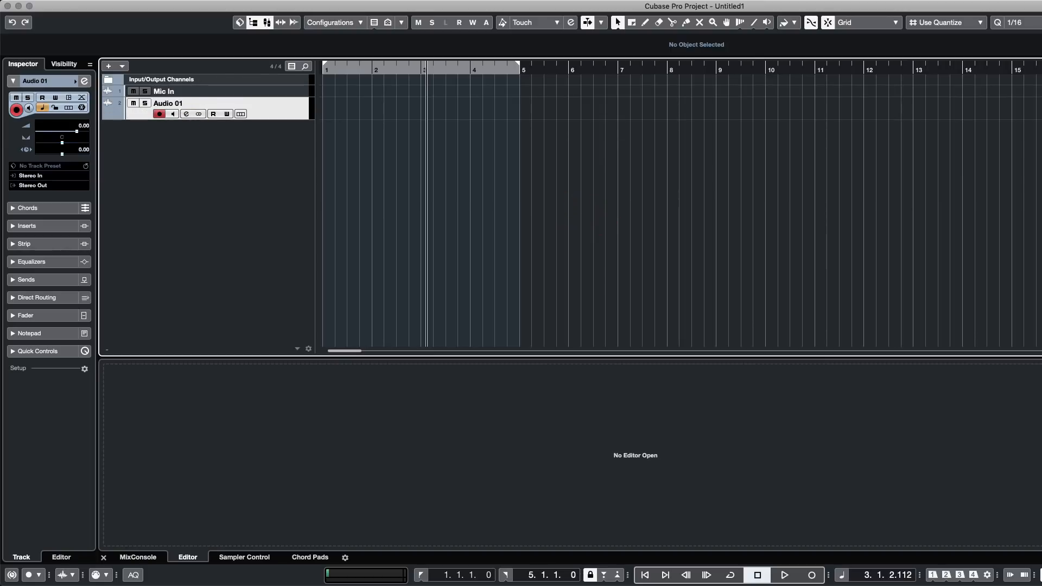
drag(1039, 317, 323, 114)
click(763, 255)
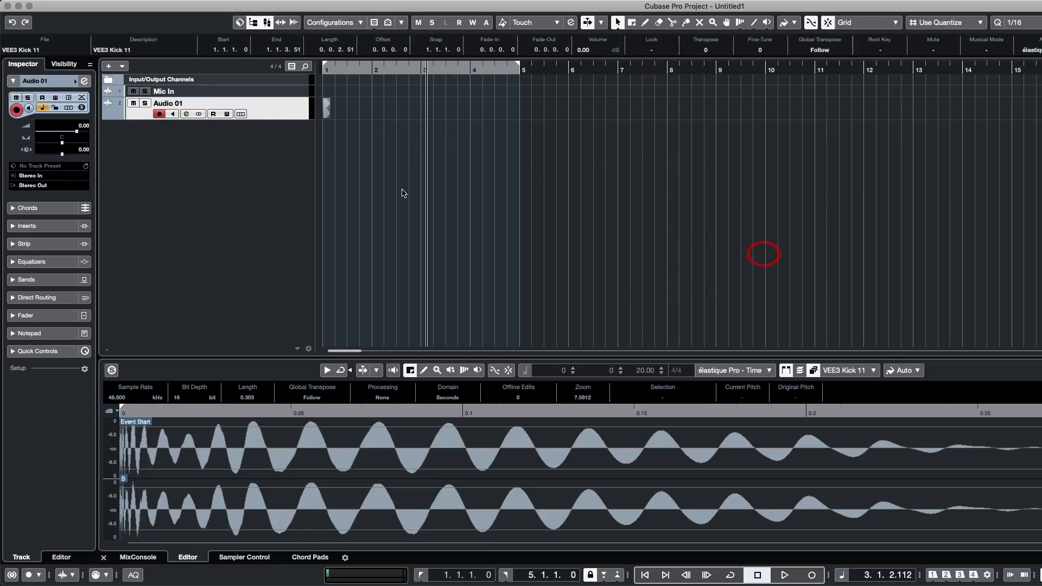
- Repeat the kick on all four beats of bar 1 and glue the events into a single audio part
drag(326, 113, 426, 112)
mouse_move(397, 114)
mouse_down()
mouse_move(346, 113)
mouse_move(373, 118)
mouse_up()
key(4)
click(326, 109)
click(326, 109)
click(326, 109)
key(1)
key(4)
click(352, 112)
- Set the quantize value to 1/1 and deselect the glued kick part
key(1)
key(alt+1)
click(356, 214)
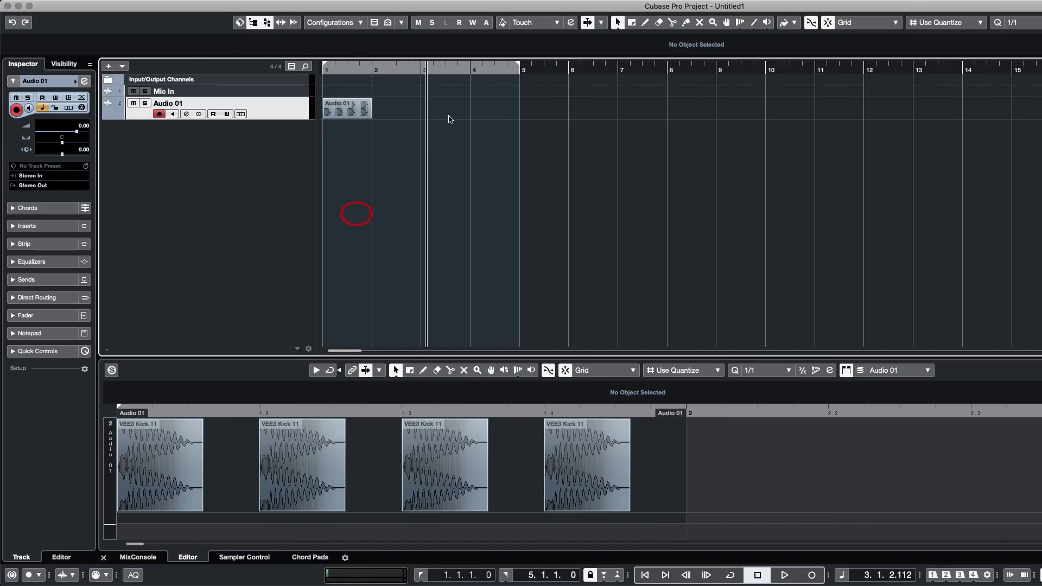
click(483, 232)
- Narrow the project window so the whole media rack is in view, and open the rack's File Browser
drag(1041, 1, 846, 1)
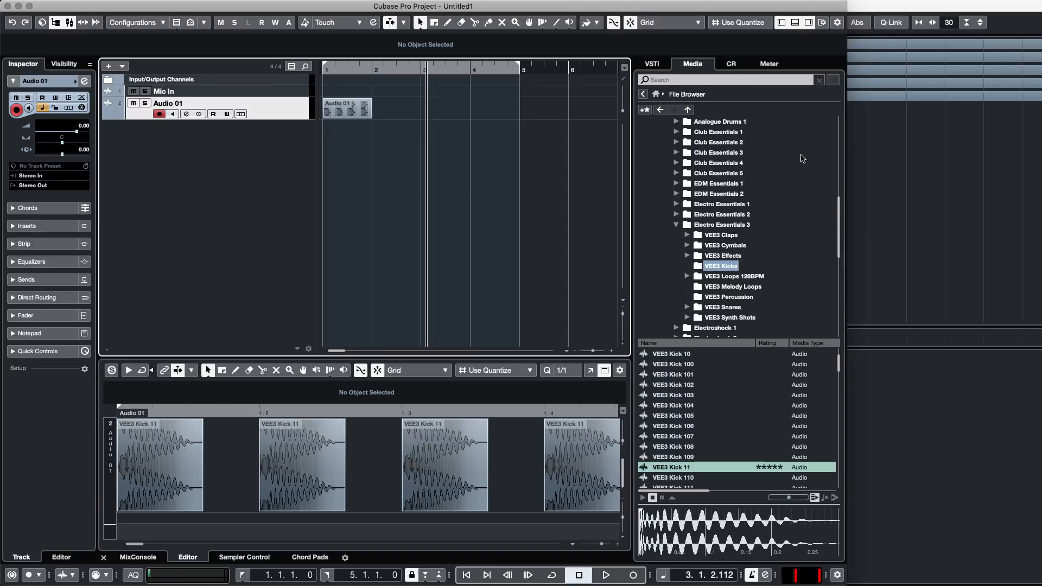
click(656, 94)
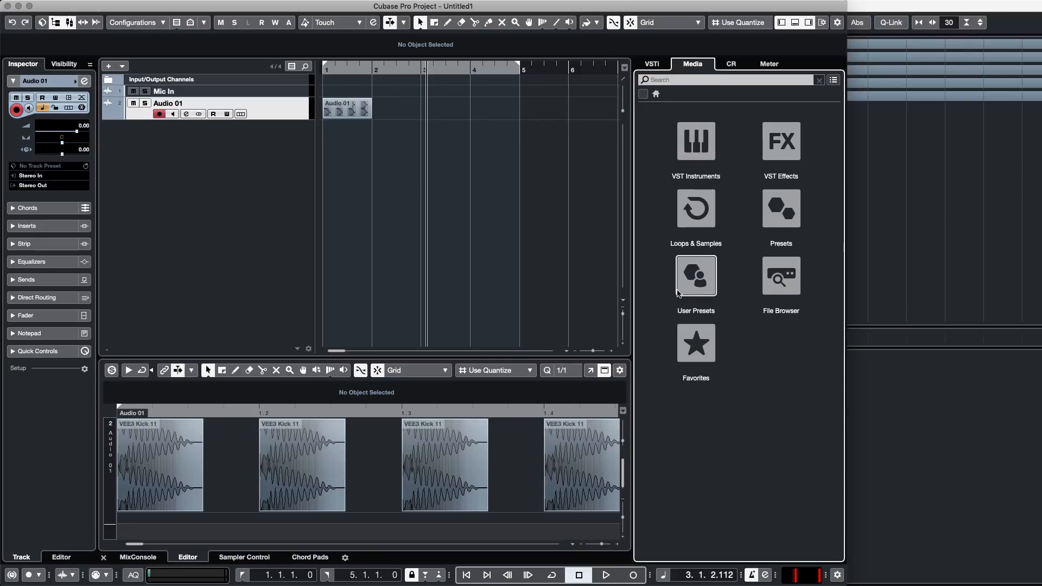
click(779, 290)
scroll(756, 200, down, 1)
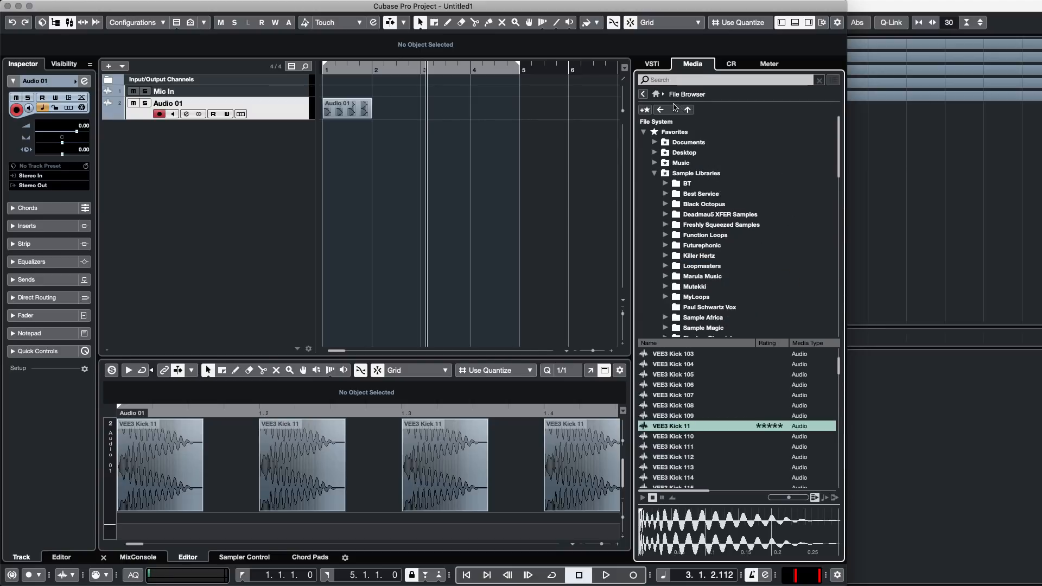
- Add a Sylenth1 instrument track from the media rack's VST Instruments, close the synth's window and increase the track's height
click(656, 95)
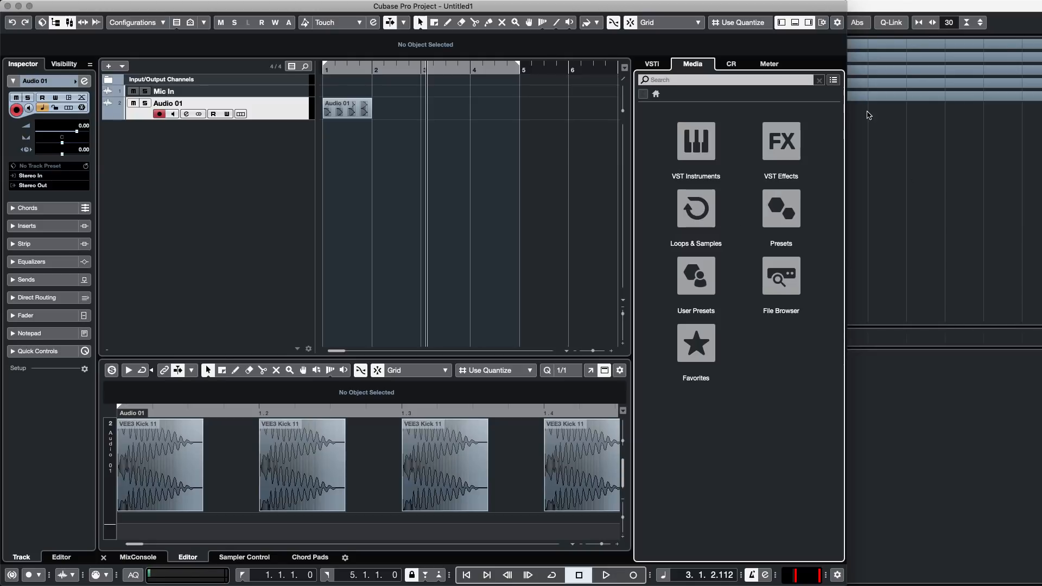
click(699, 141)
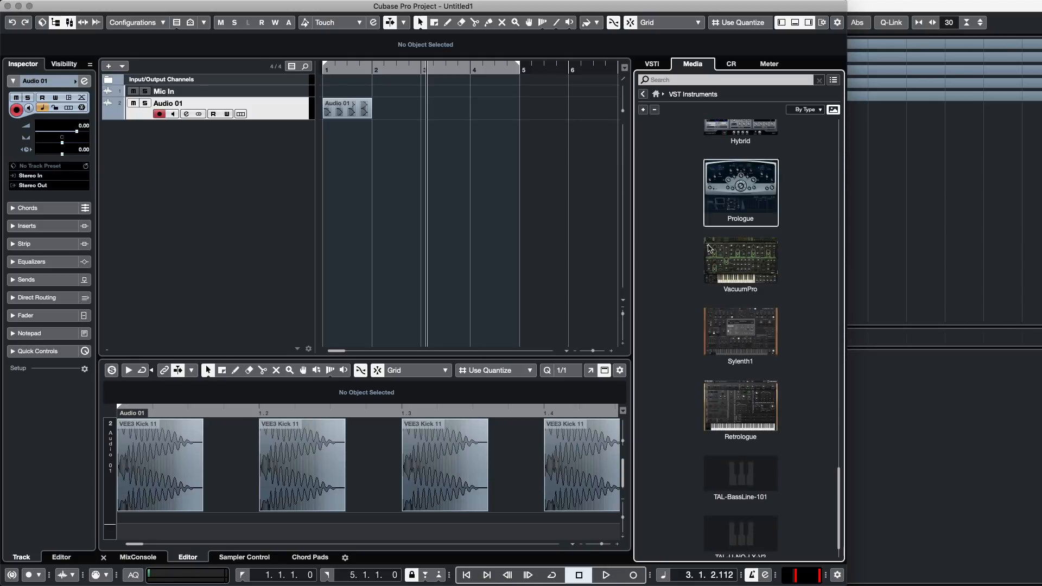
scroll(676, 223, down, 2)
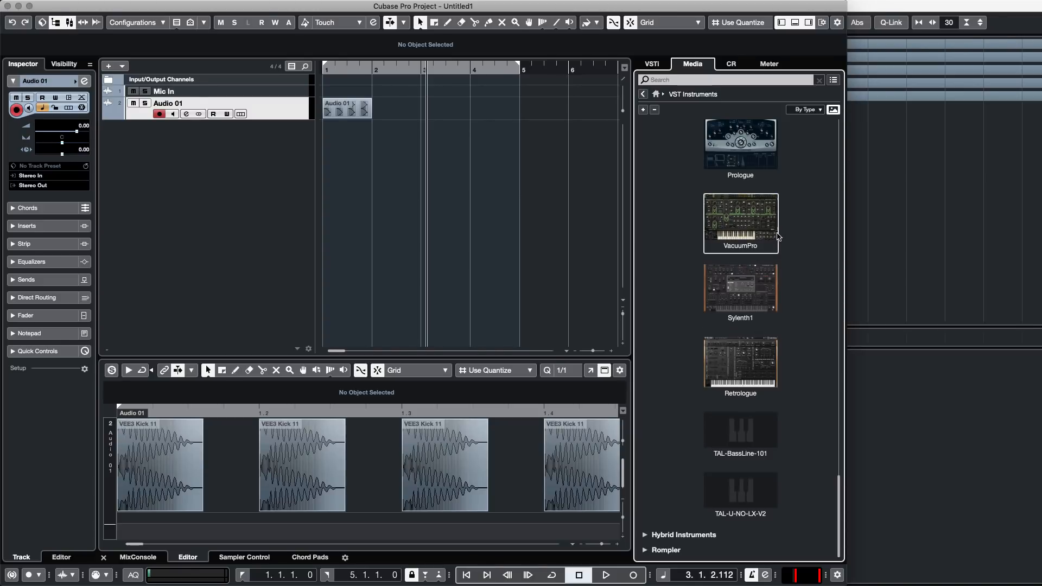
scroll(764, 285, up, 2)
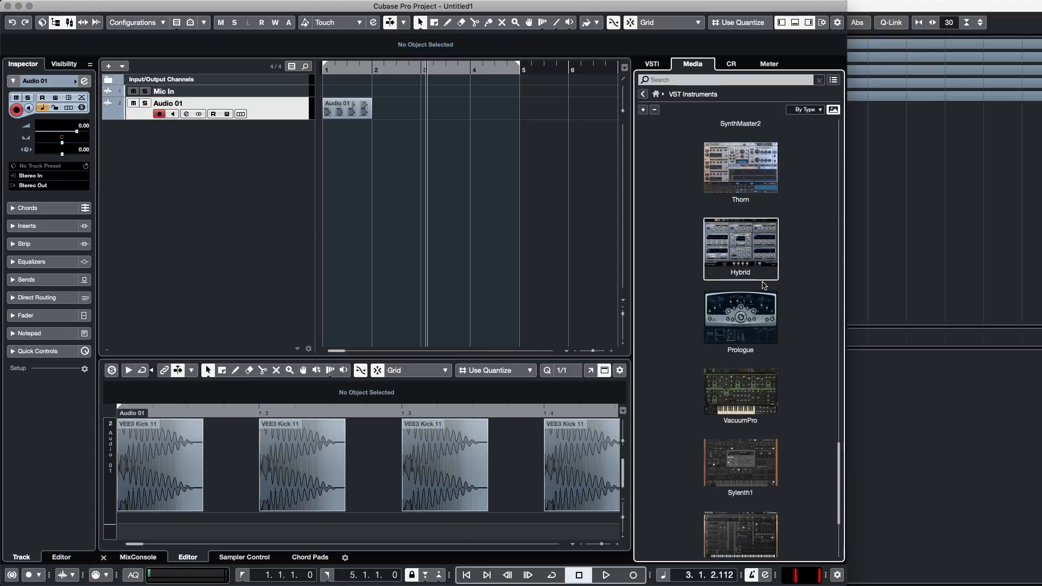
scroll(764, 285, down, 2)
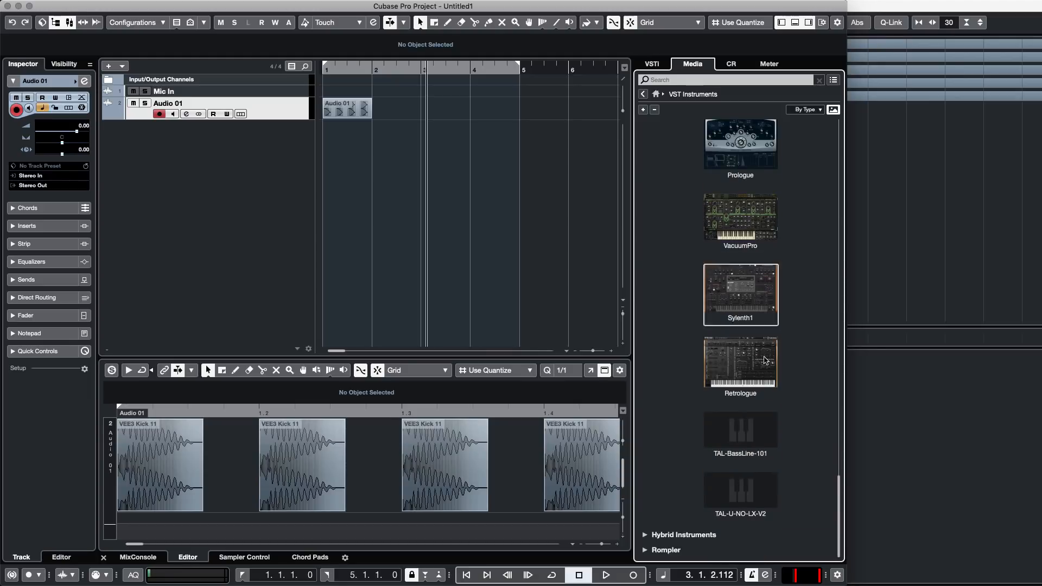
drag(748, 278, 230, 183)
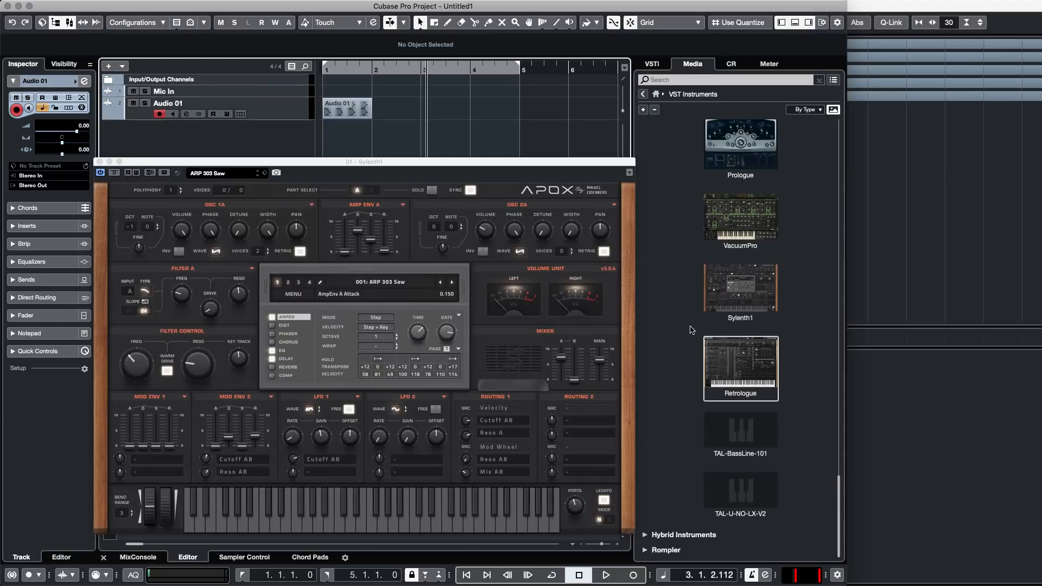
click(98, 161)
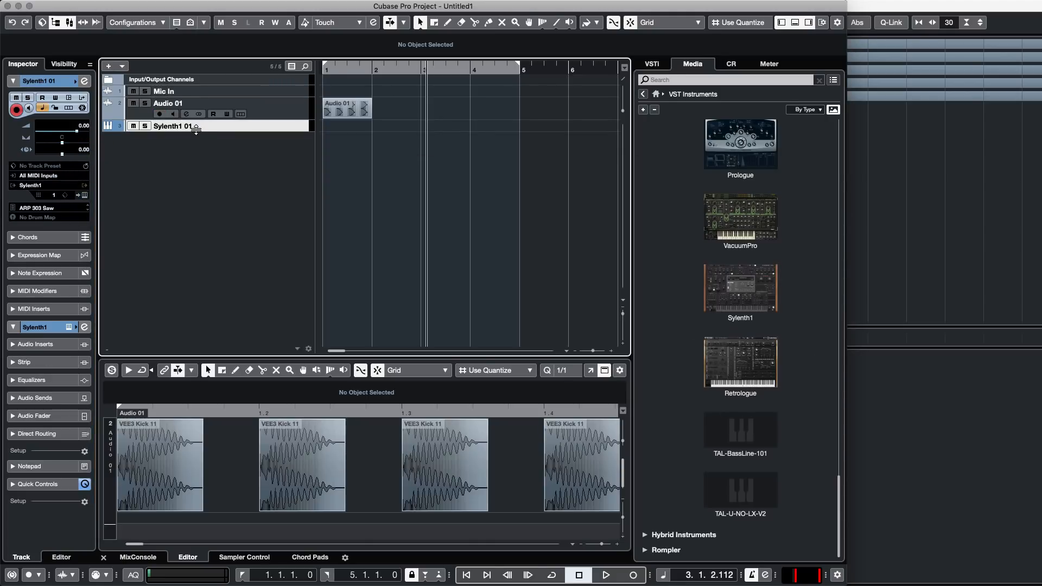
drag(194, 132, 195, 142)
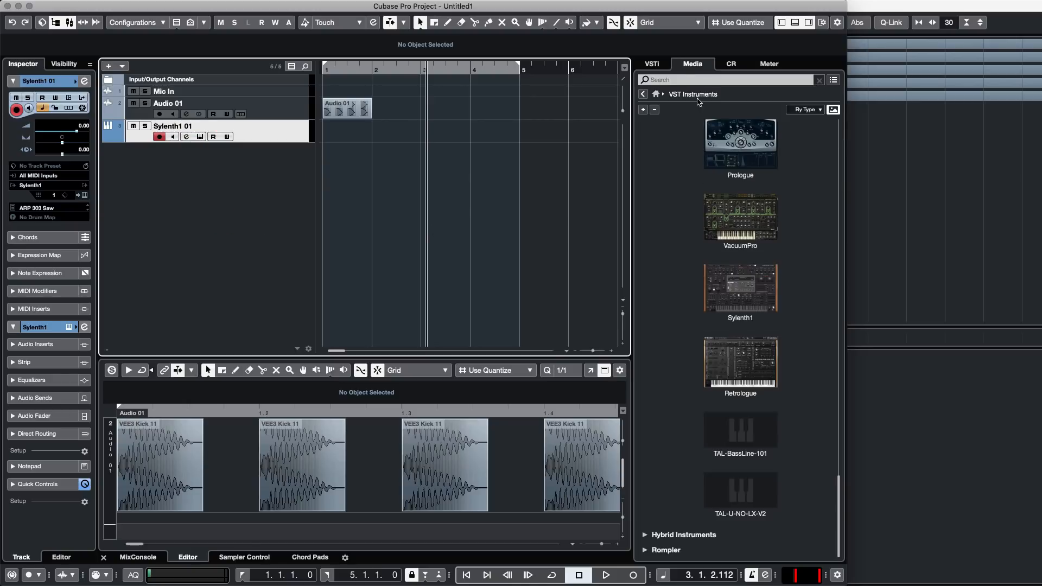
- Show the VST Effects in the media rack and look through the plug-in thumbnails
click(655, 94)
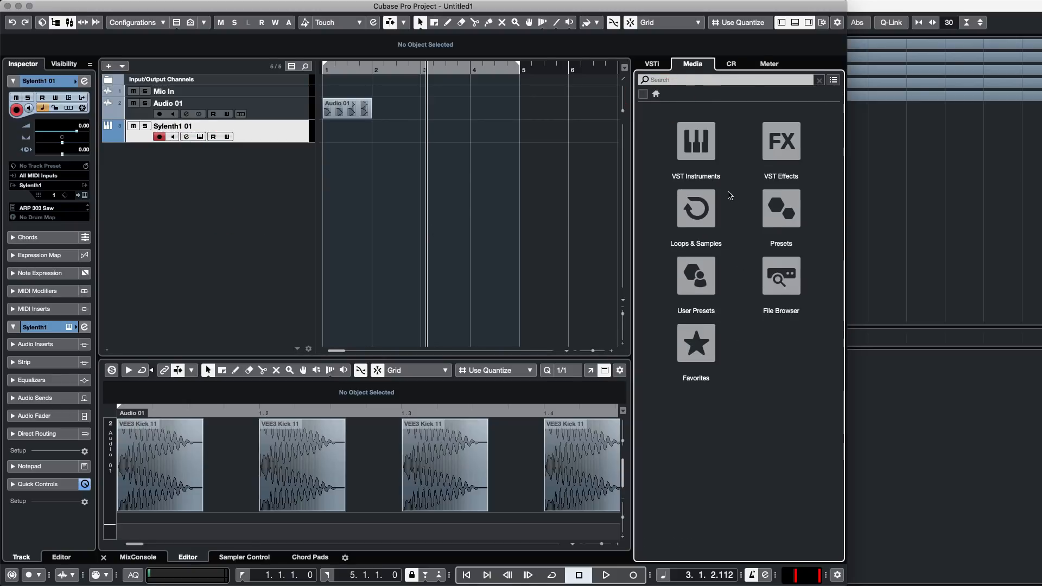
click(770, 152)
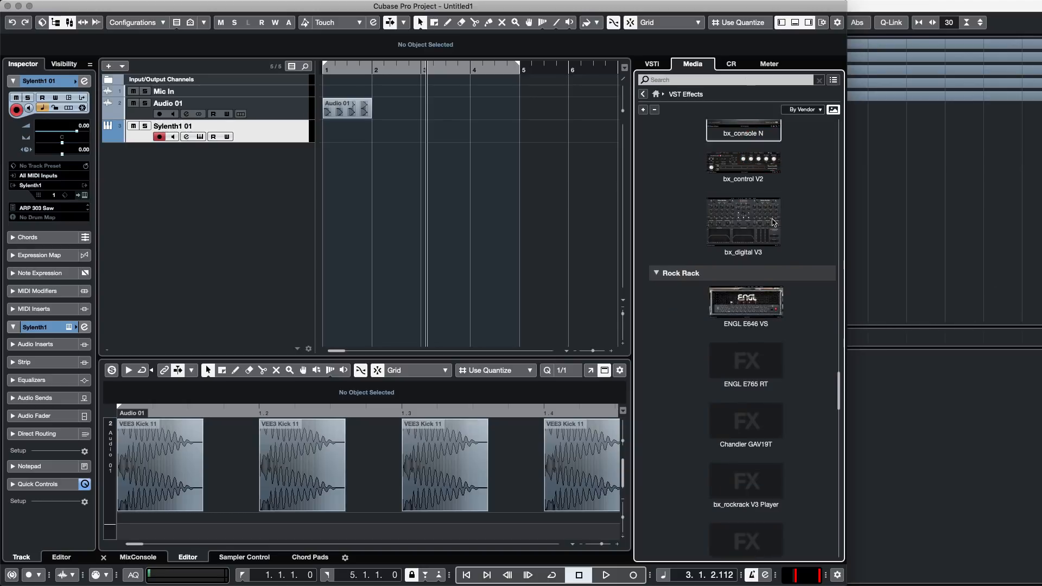
scroll(802, 205, up, 5)
scroll(801, 202, up, 5)
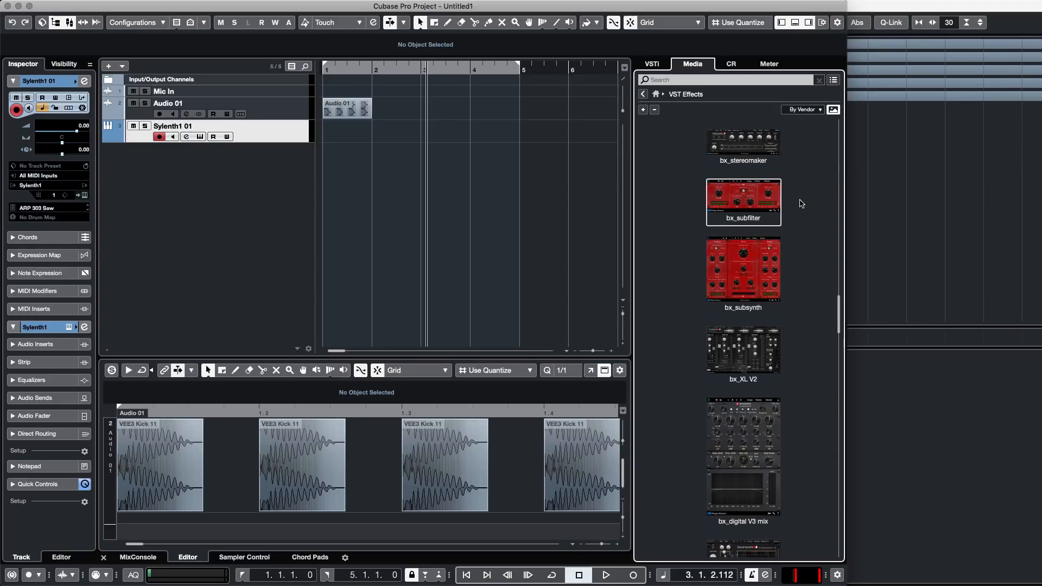
- View the VST Plug-in Manager with its effects list and vendor collection, and close it
click(812, 113)
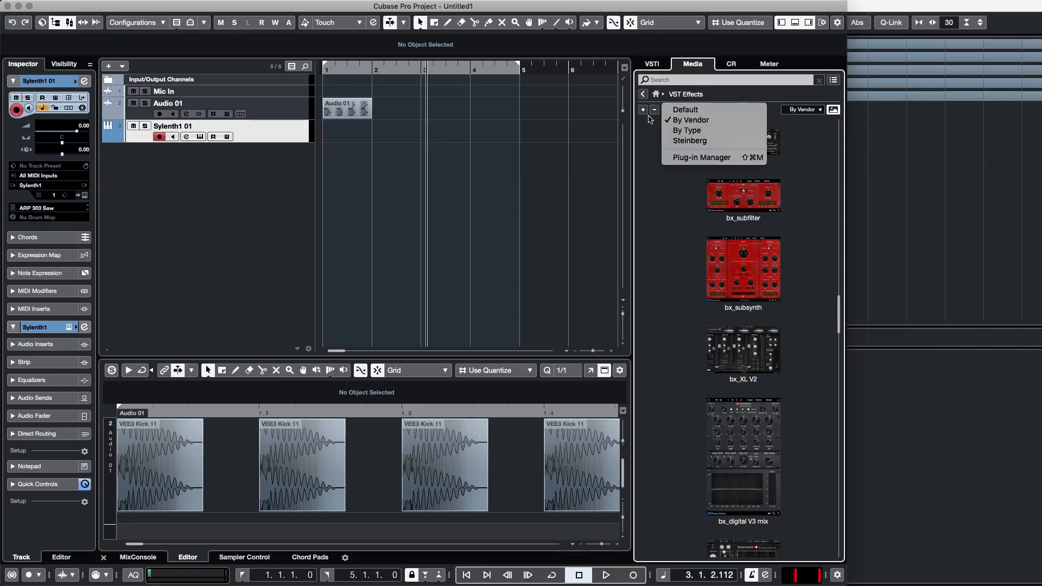
click(706, 159)
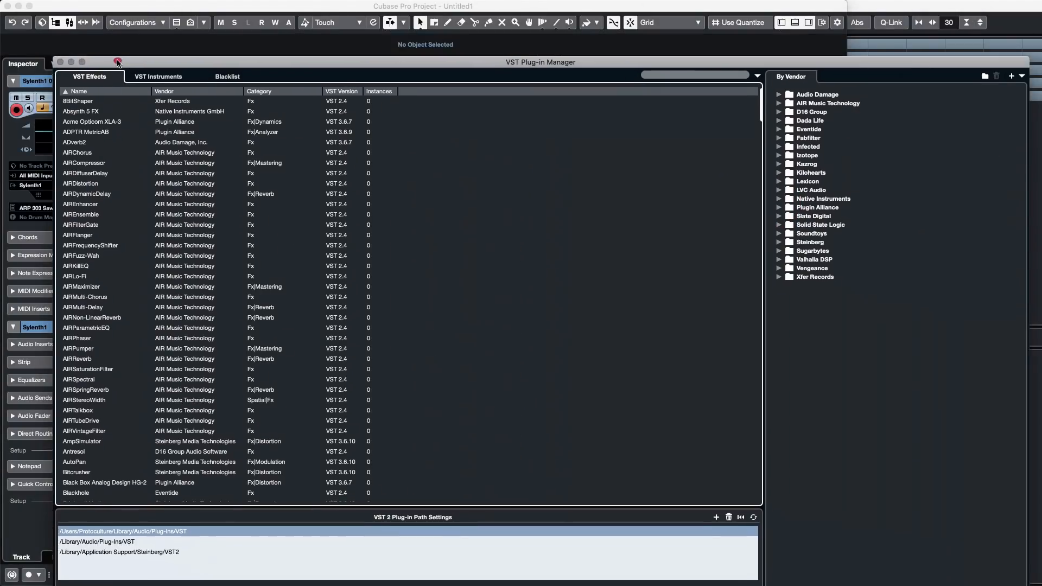
click(65, 61)
- Sort the VST effects by vendor and look through the Plugin Alliance folder, including Black Box Designs and ADPTR
click(814, 109)
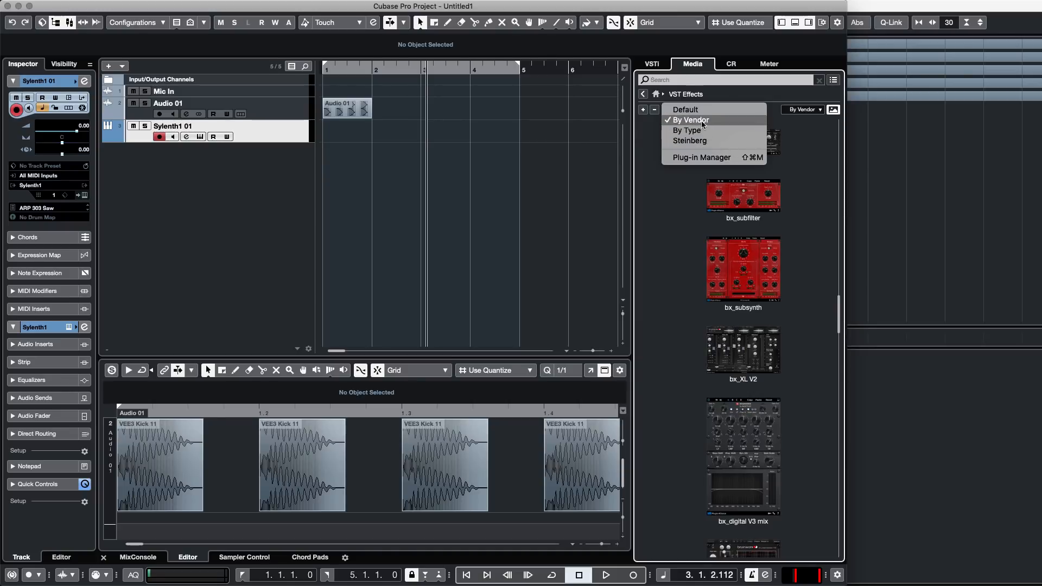
click(700, 120)
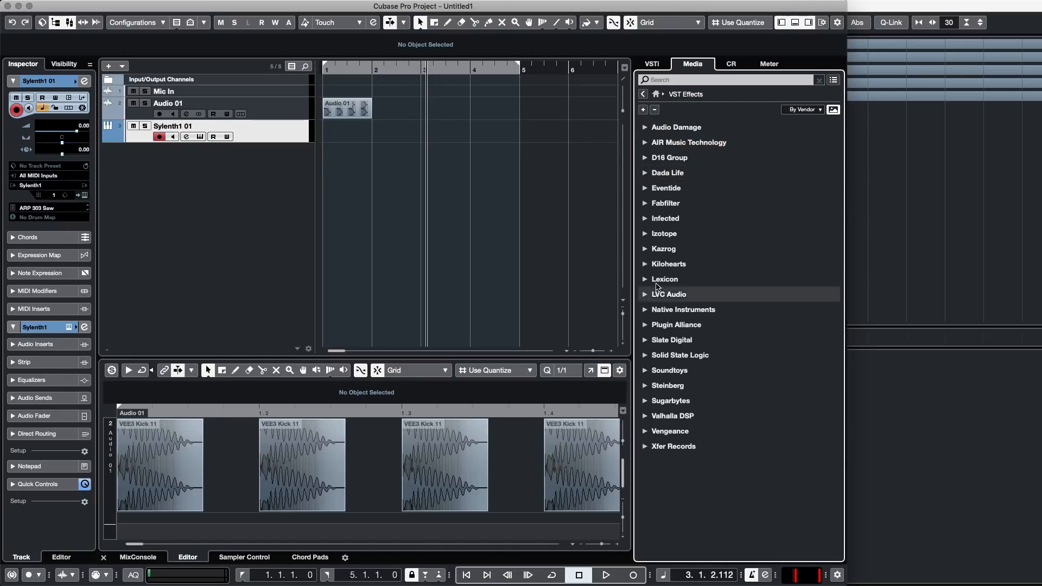
click(644, 325)
scroll(760, 326, down, 5)
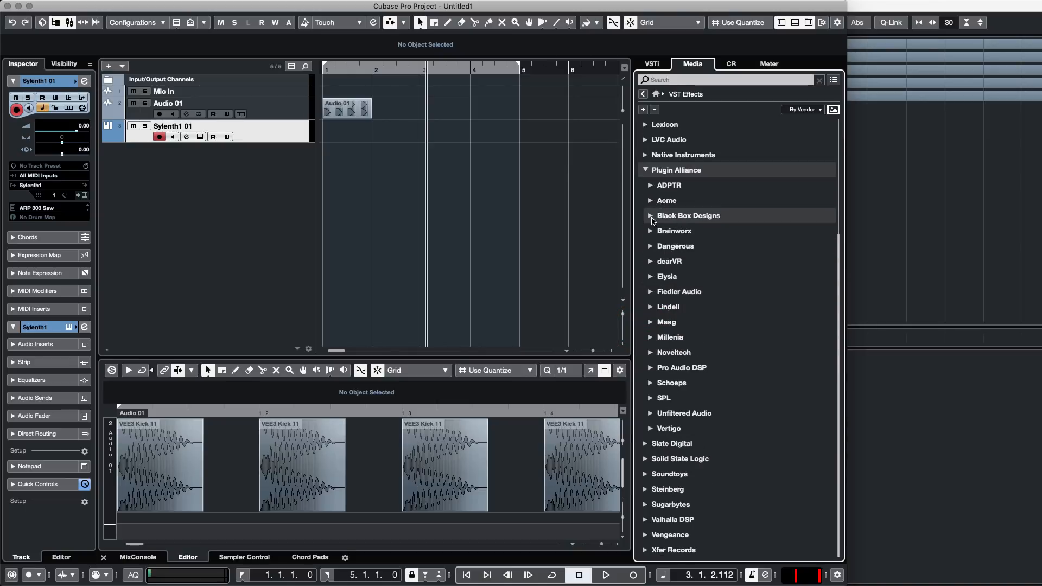
click(651, 216)
scroll(653, 206, down, 3)
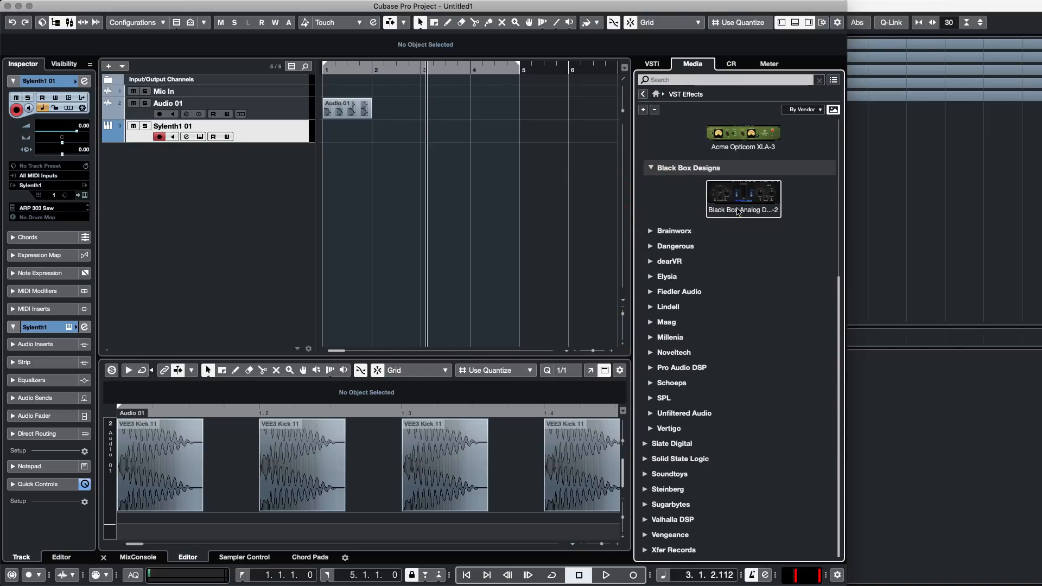
scroll(648, 195, up, 3)
click(650, 184)
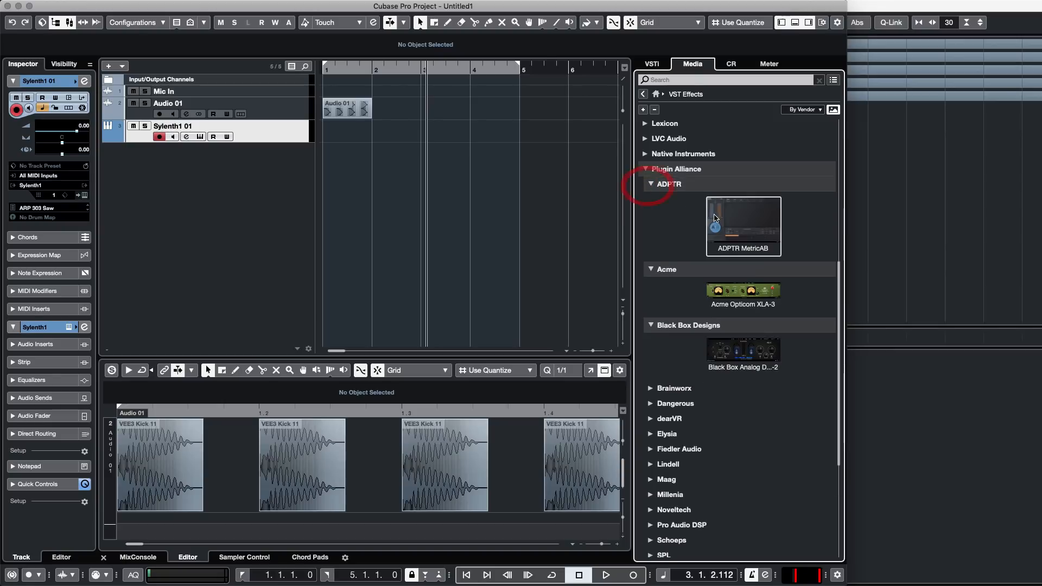
- Expand the Brainworx folder under Plugin Alliance and look through its effect thumbnails
scroll(678, 244, down, 3)
click(650, 301)
scroll(782, 294, down, 12)
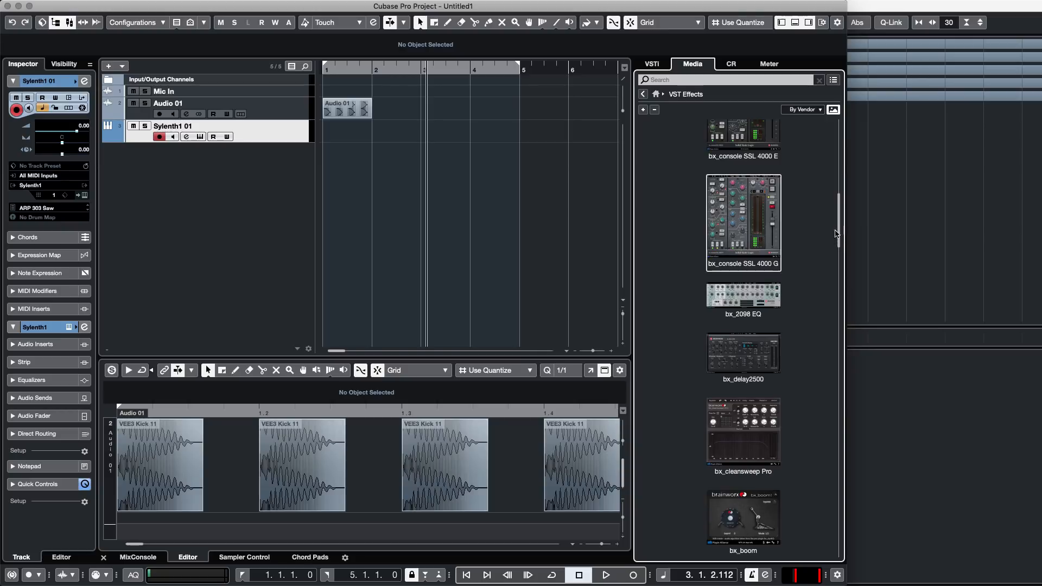
drag(839, 235, 847, 412)
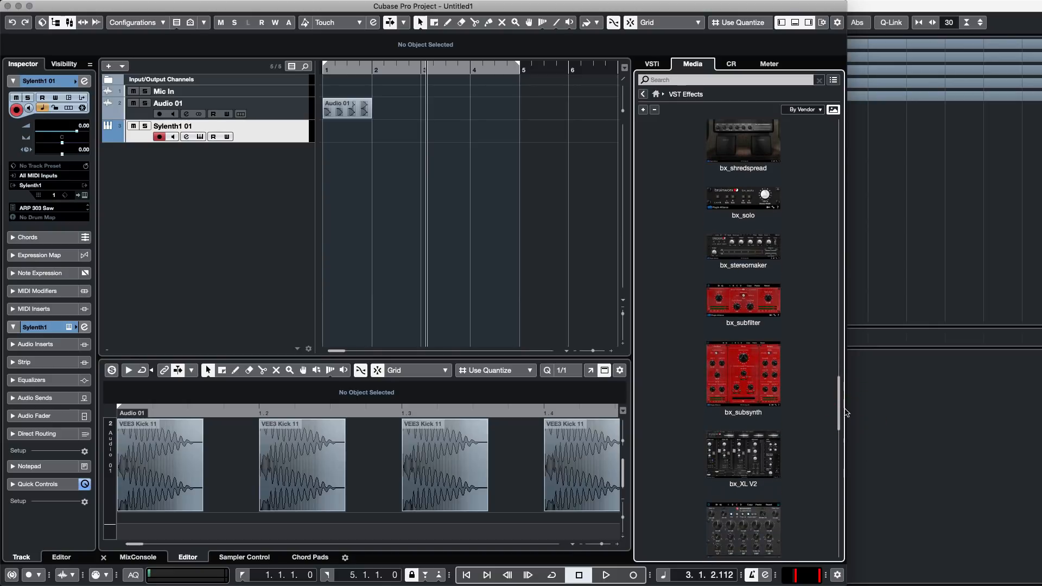
scroll(839, 407, down, 5)
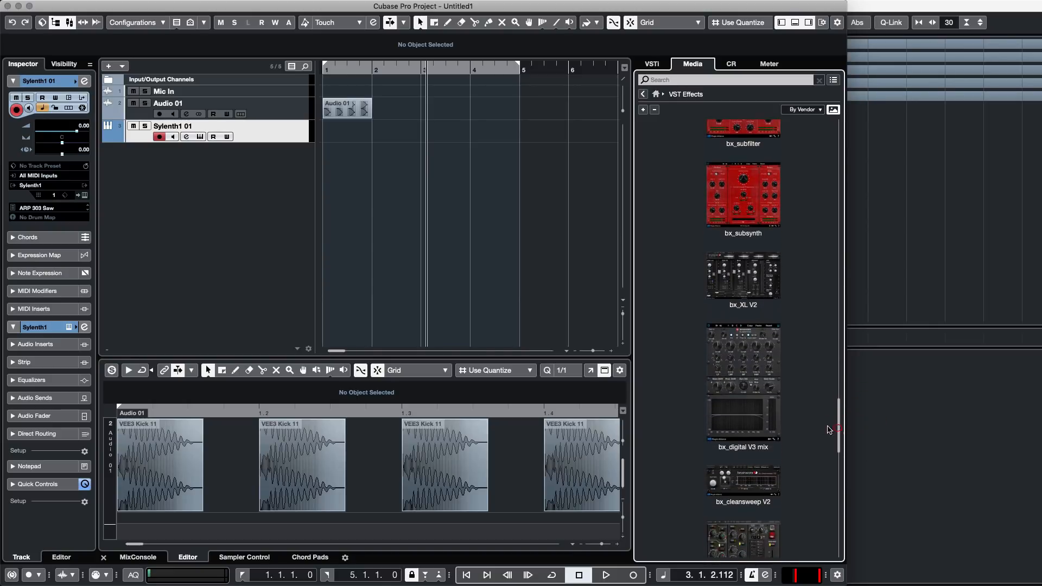
drag(839, 415, 841, 494)
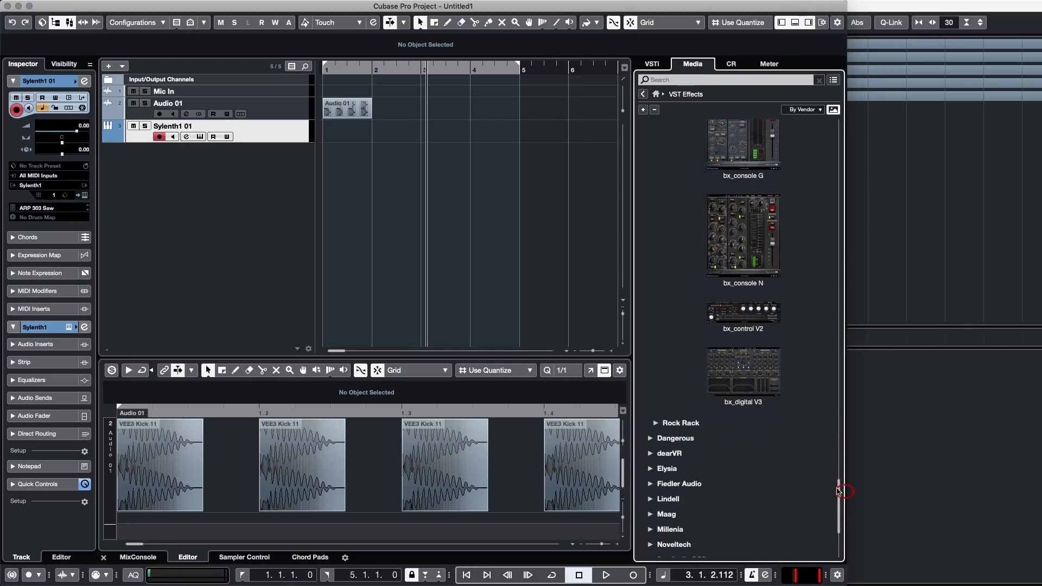
scroll(782, 467, down, 3)
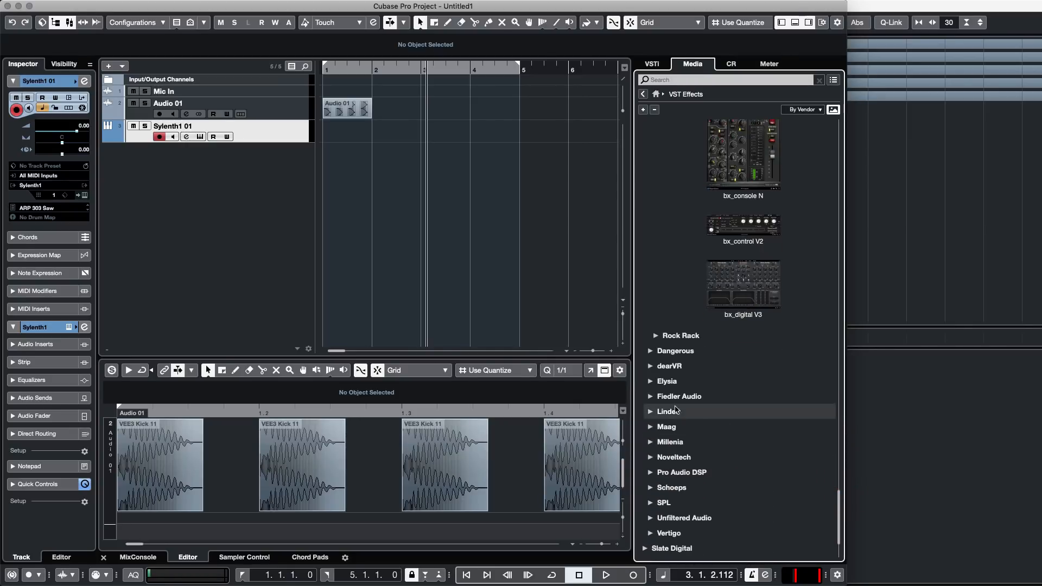
- Expand the Elysia folder and insert the elysia mpressor effect on the Sylenth1 01 track
click(650, 381)
scroll(760, 326, down, 3)
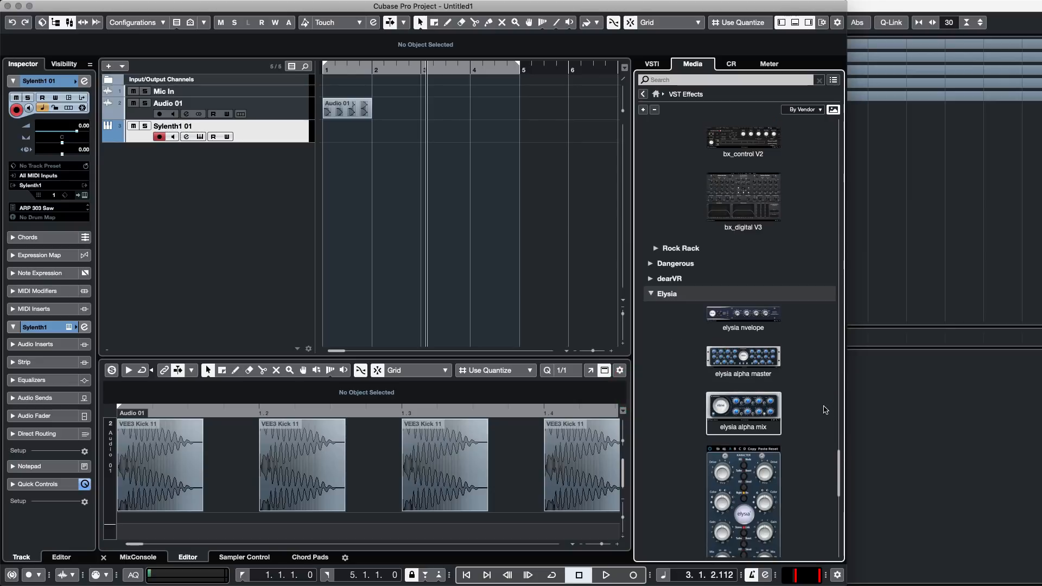
scroll(790, 210, down, 3)
scroll(776, 250, down, 3)
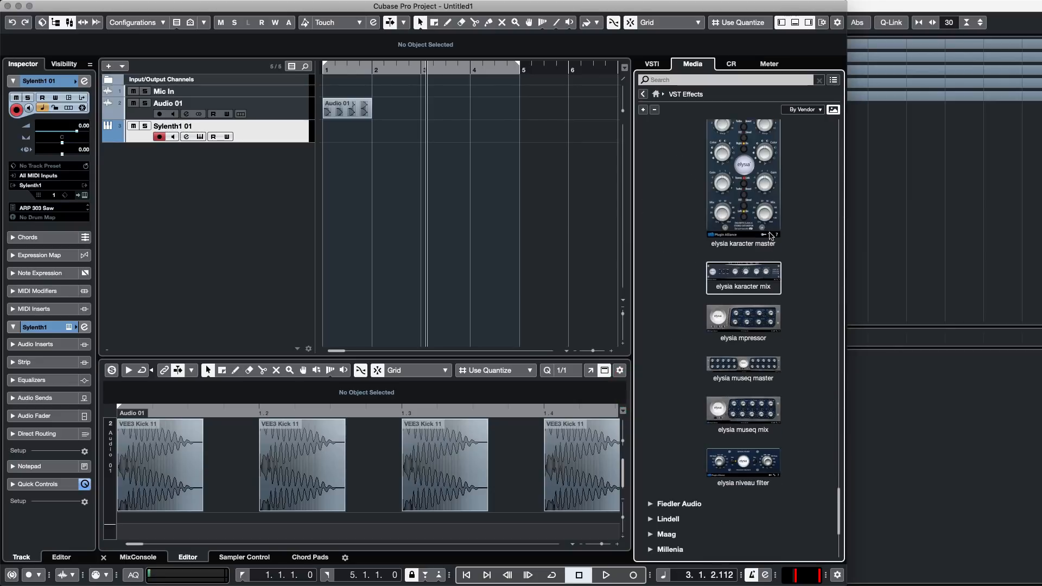
scroll(769, 289, down, 3)
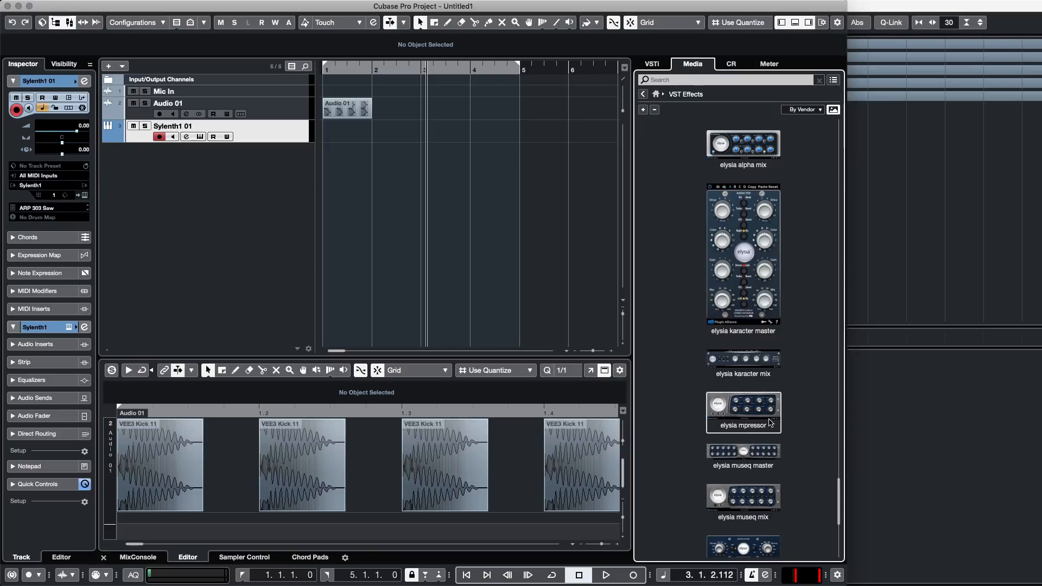
drag(753, 416, 268, 139)
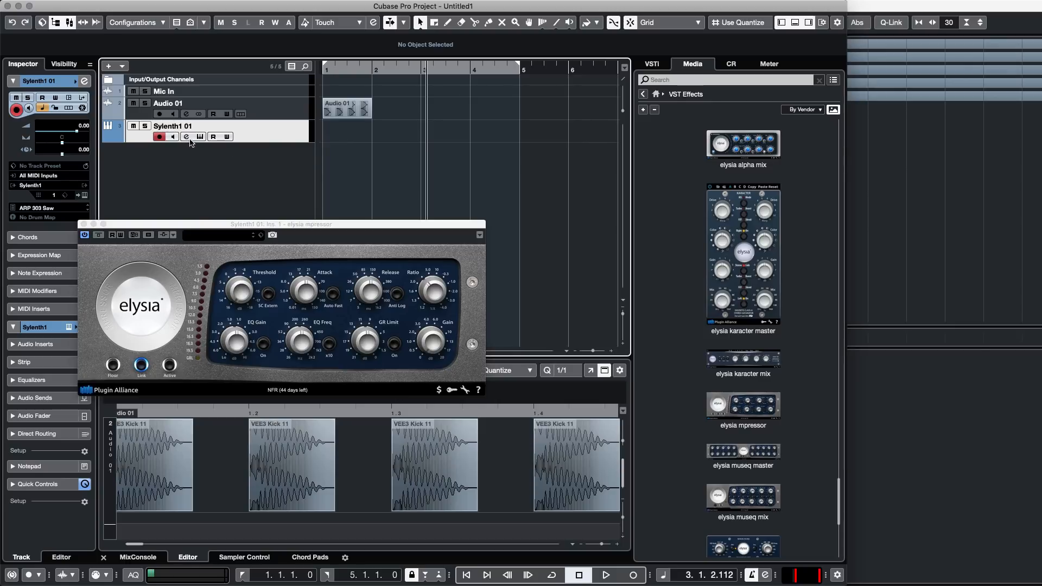
- Show the Sylenth1 01 track's audio inserts in the Inspector and close the elysia mpressor window
drag(259, 225, 422, 208)
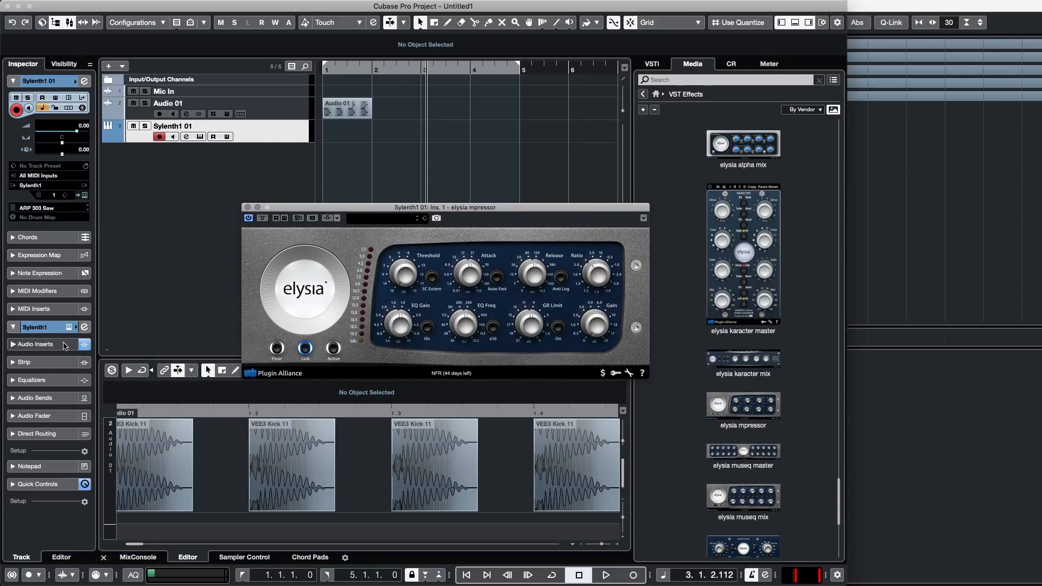
click(44, 345)
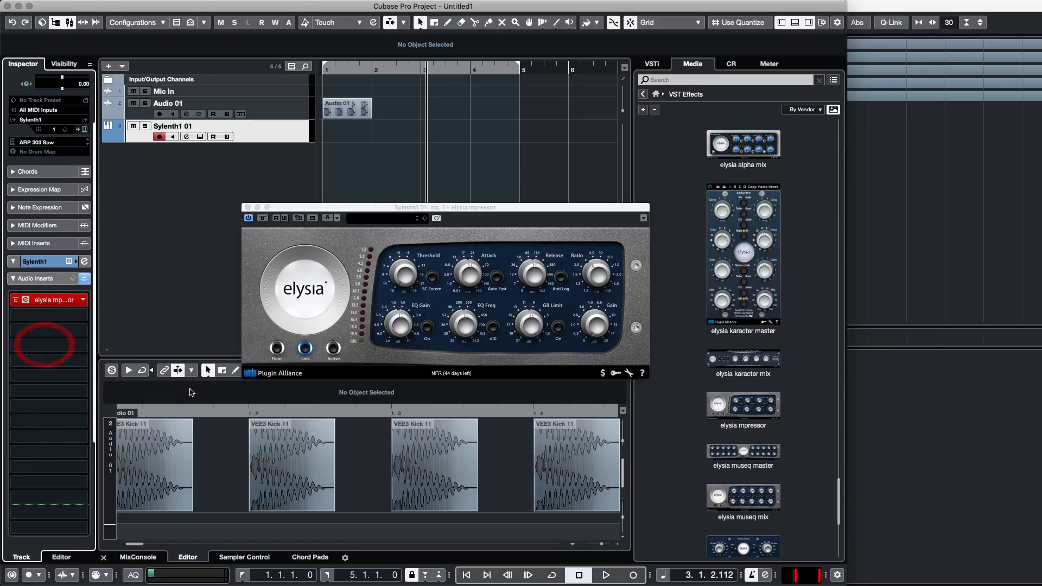
click(25, 301)
click(25, 301)
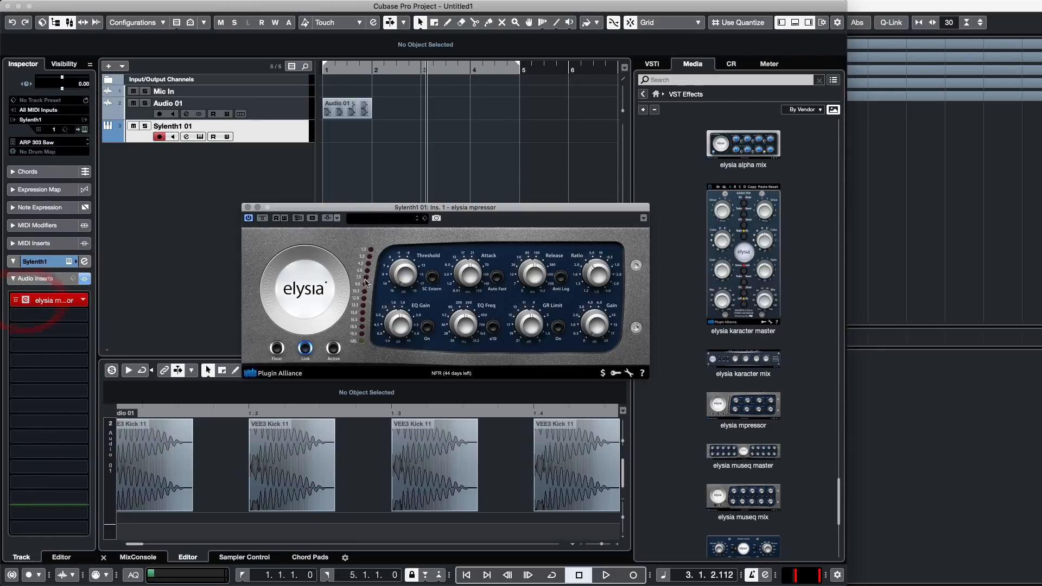
click(247, 208)
click(419, 213)
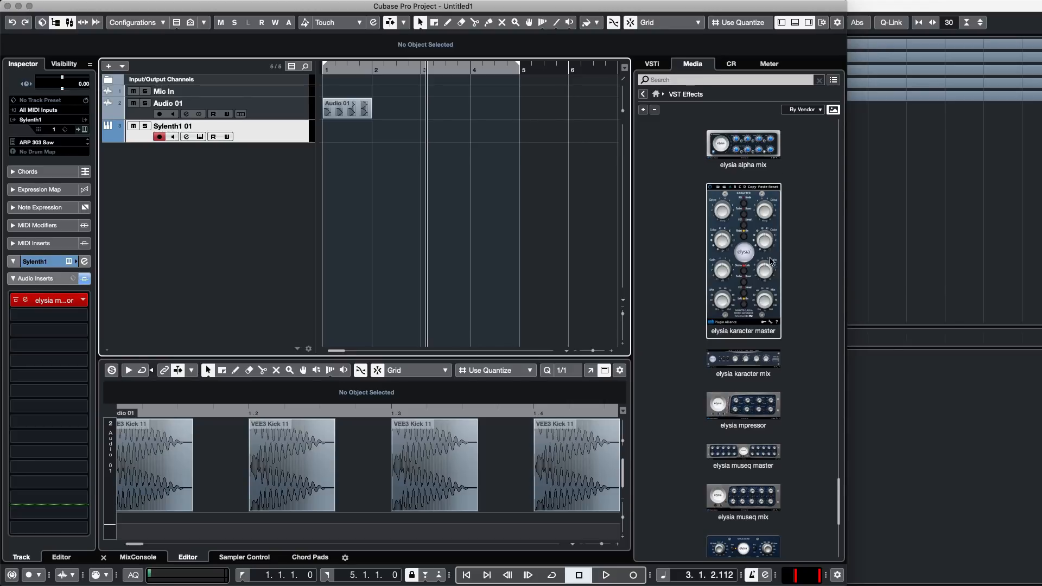
- Collapse the Elysia folder, expand Vertigo, and view the Vertigo VSM-3 preset list before returning to the effects
scroll(770, 260, up, 5)
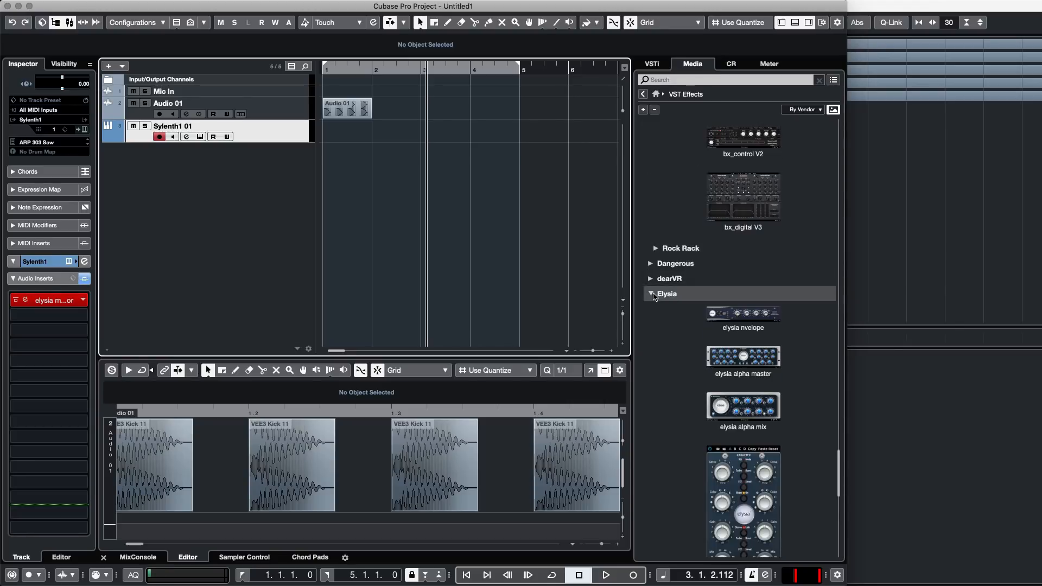
click(657, 294)
scroll(678, 309, down, 1)
click(653, 428)
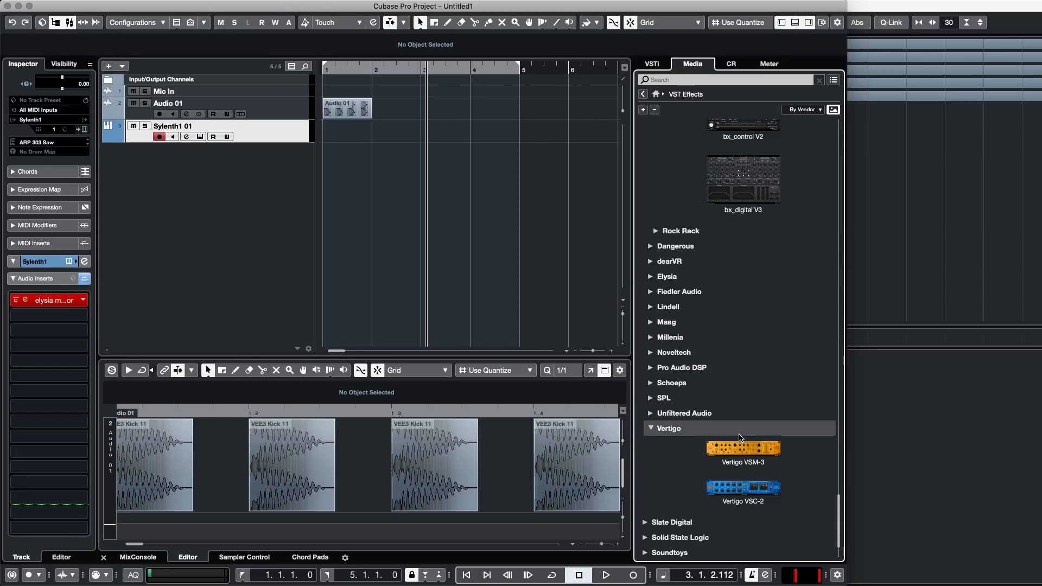
double_click(736, 448)
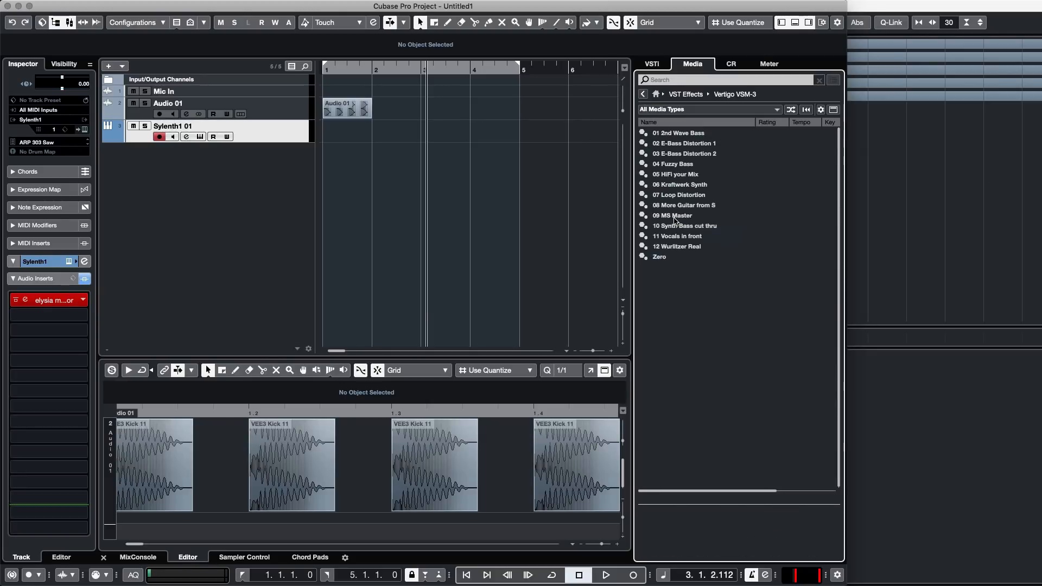
click(642, 94)
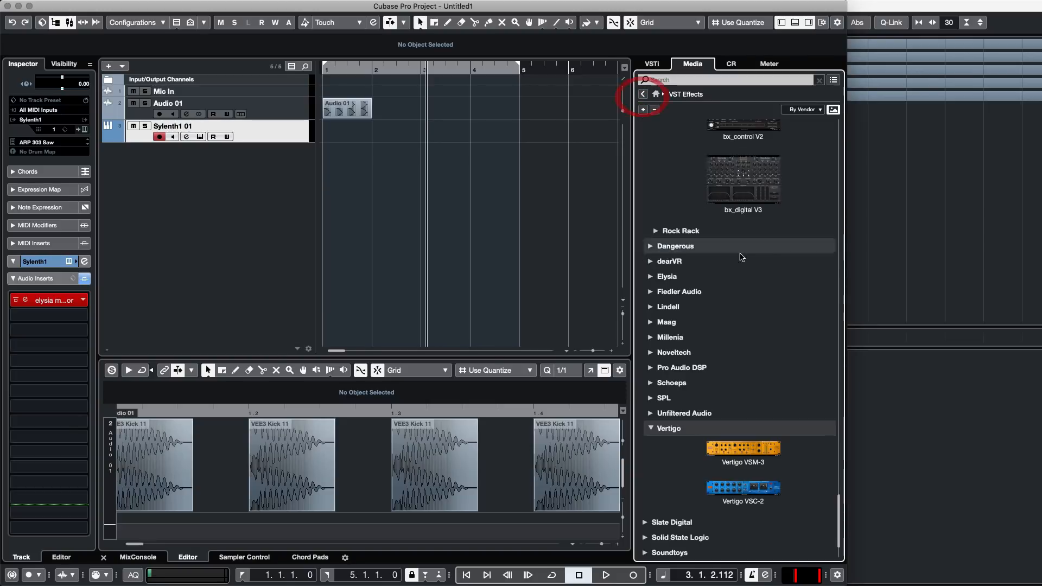
- Insert the Vertigo VSM-3 effect on the Sylenth1 01 track using its 07 Loop Distortion preset
scroll(741, 253, up, 3)
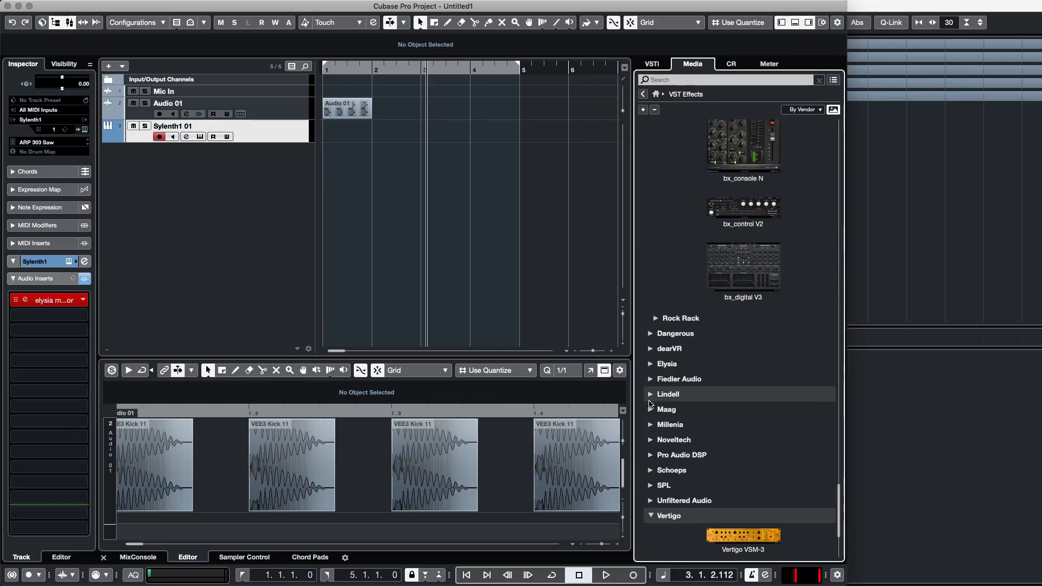
click(722, 533)
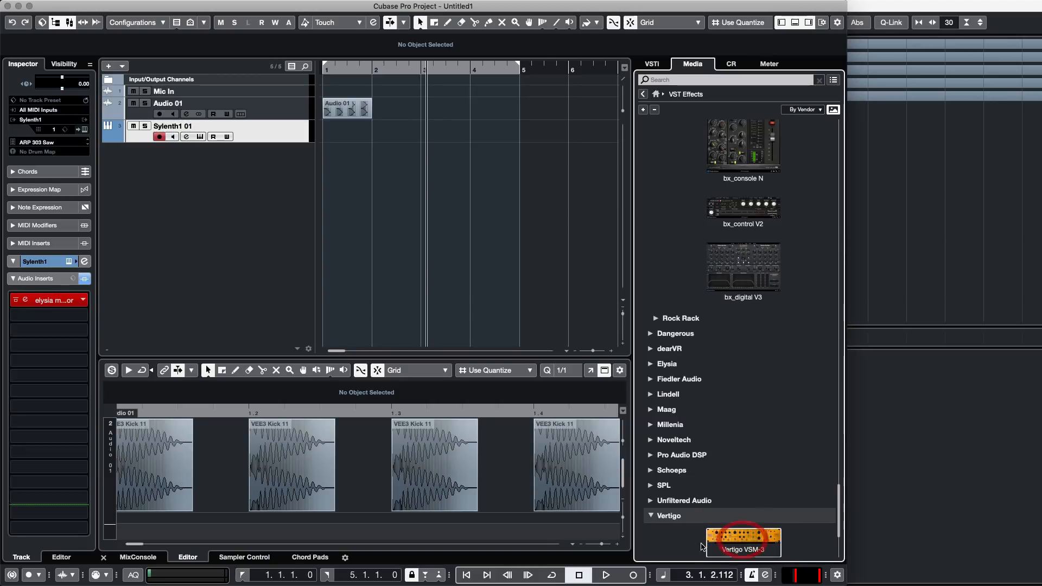
click(729, 541)
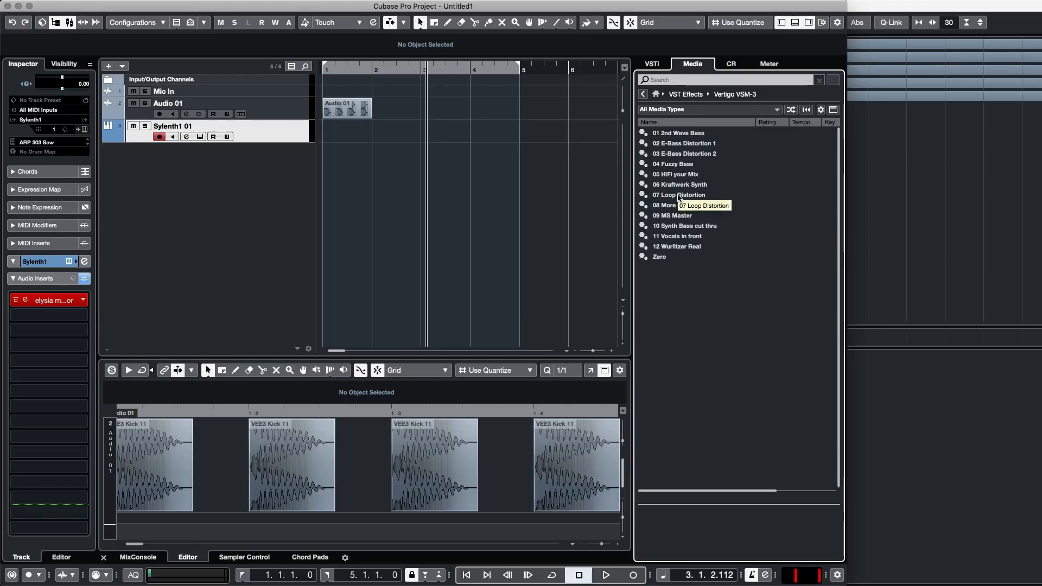
click(680, 196)
drag(681, 200, 248, 137)
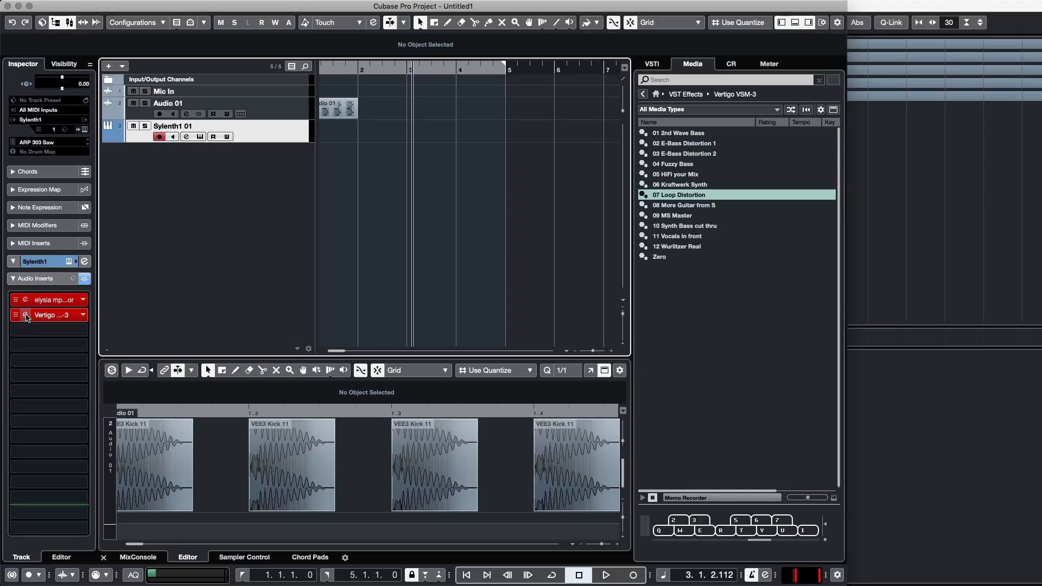
- View the Vertigo VSM-3 insert's plug-in window on the Sylenth1 01 track and close it
click(26, 316)
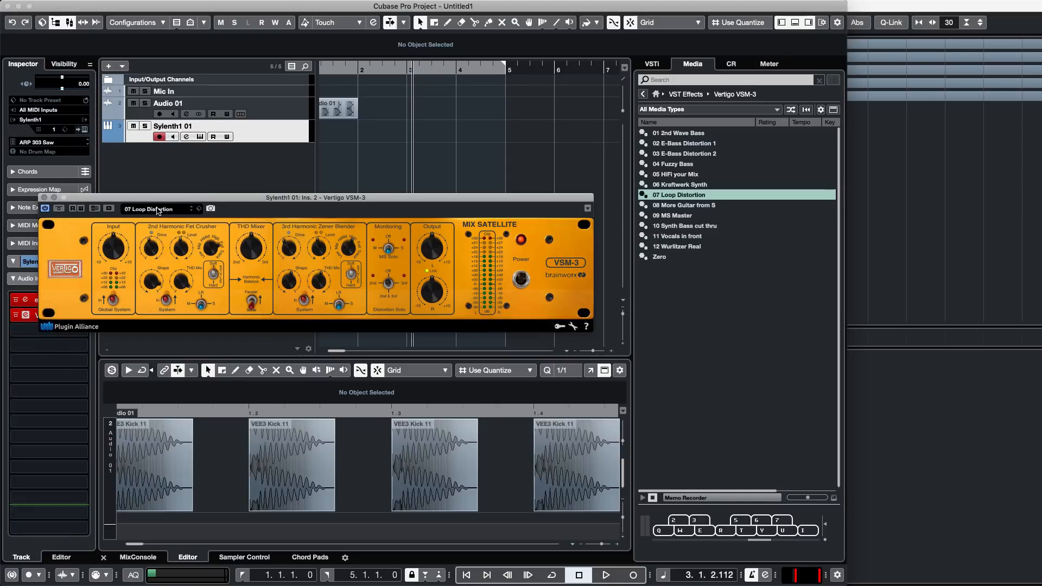
click(44, 197)
click(195, 224)
click(349, 163)
scroll(374, 138, left, 1)
click(400, 166)
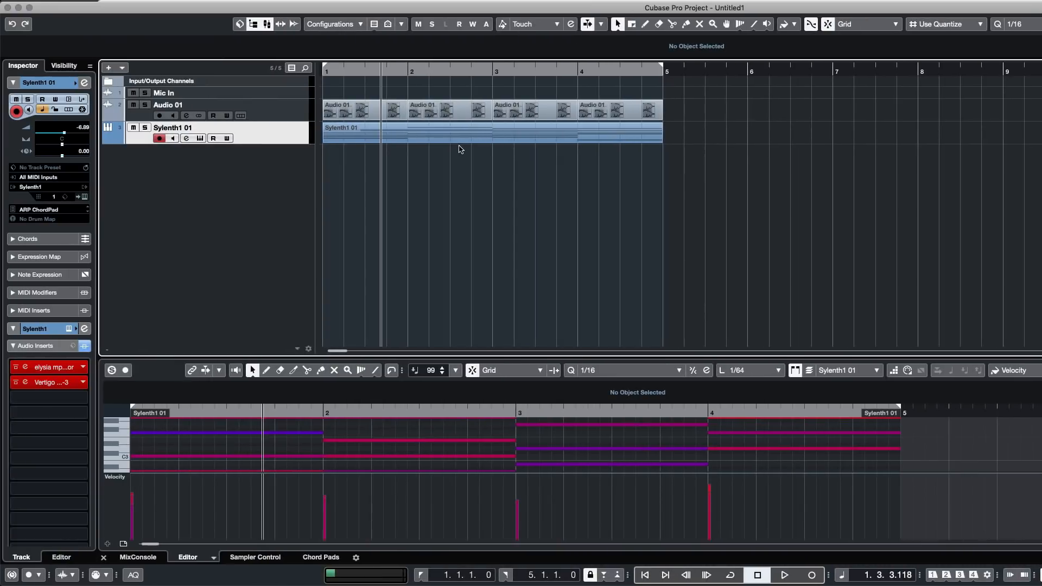
click(454, 148)
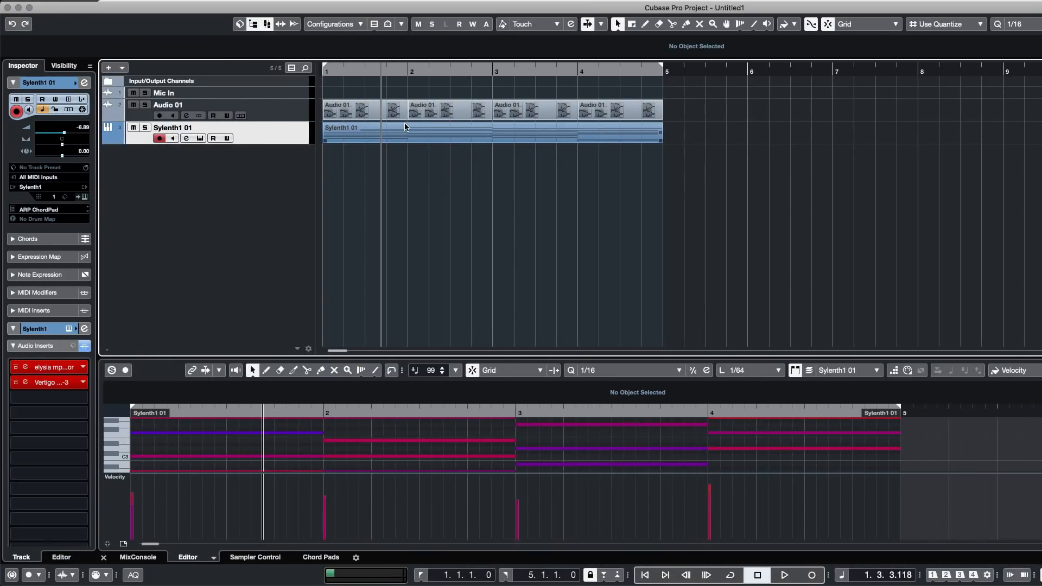
click(410, 135)
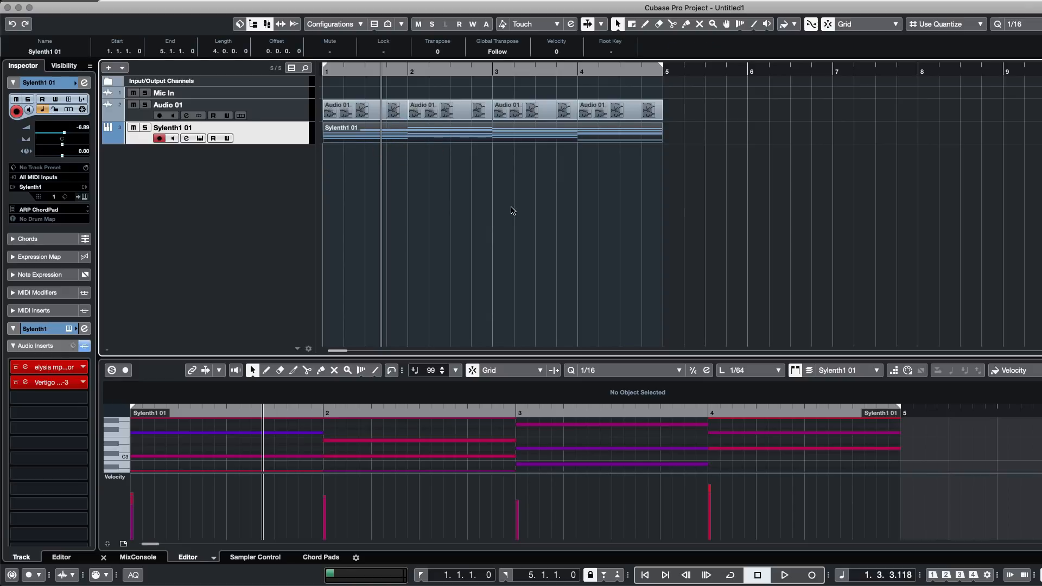
click(492, 208)
click(276, 134)
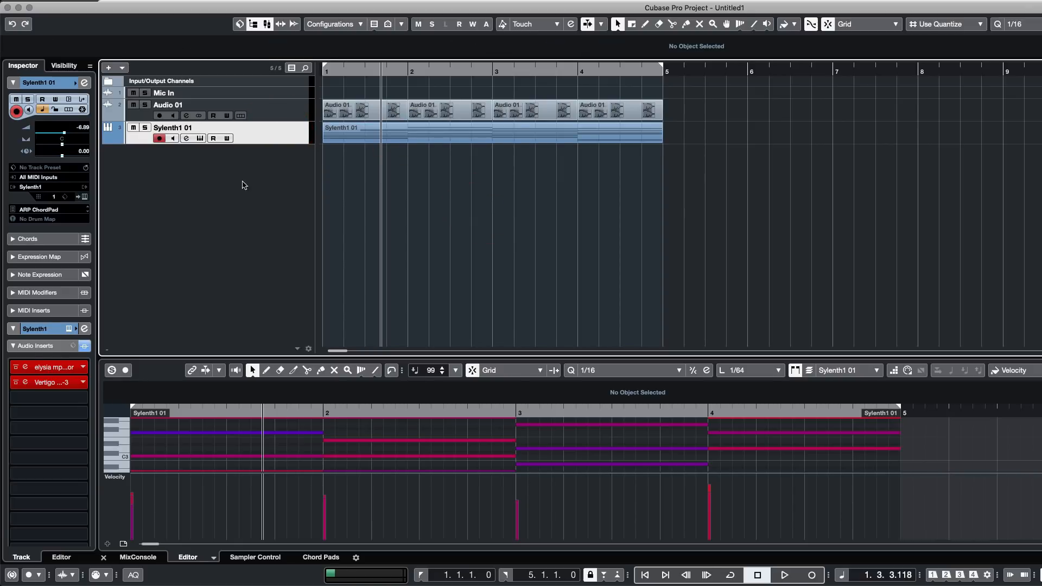
- Solo the Sylenth1 01 track, play its part briefly, stop playback and turn the solo off
click(370, 128)
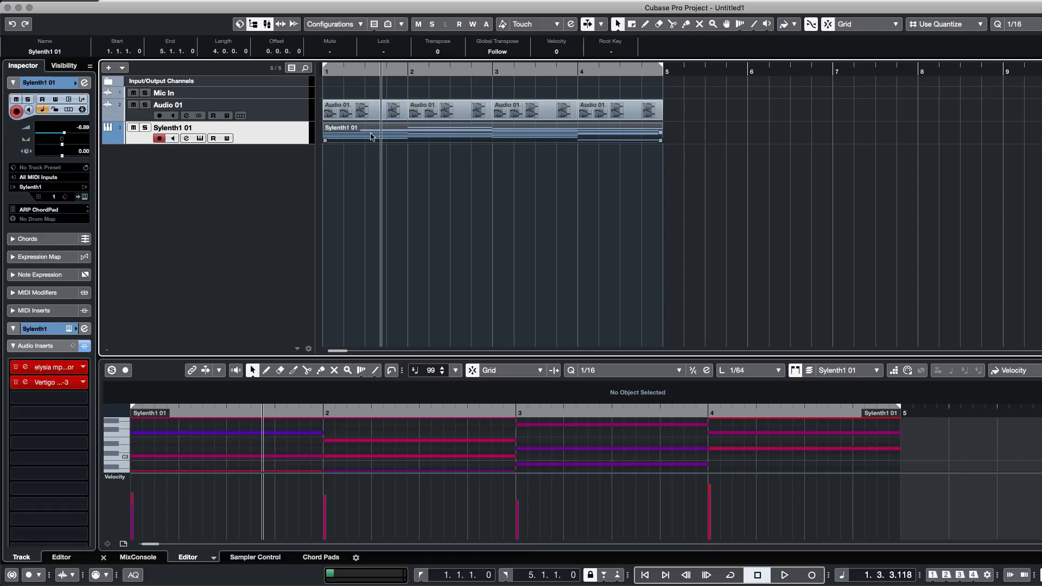
click(155, 129)
click(145, 128)
key(space)
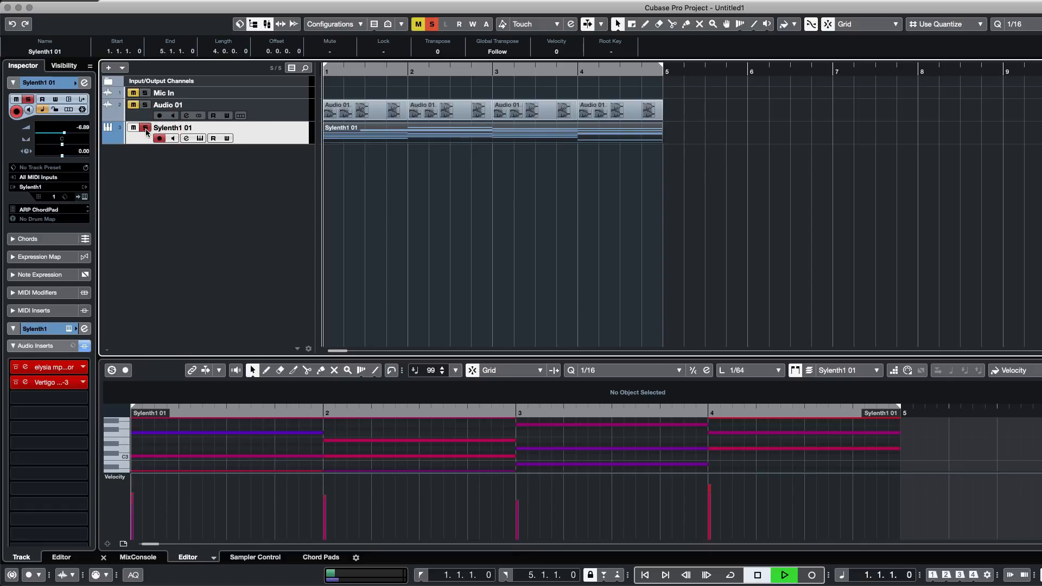
key(space)
click(146, 129)
click(566, 258)
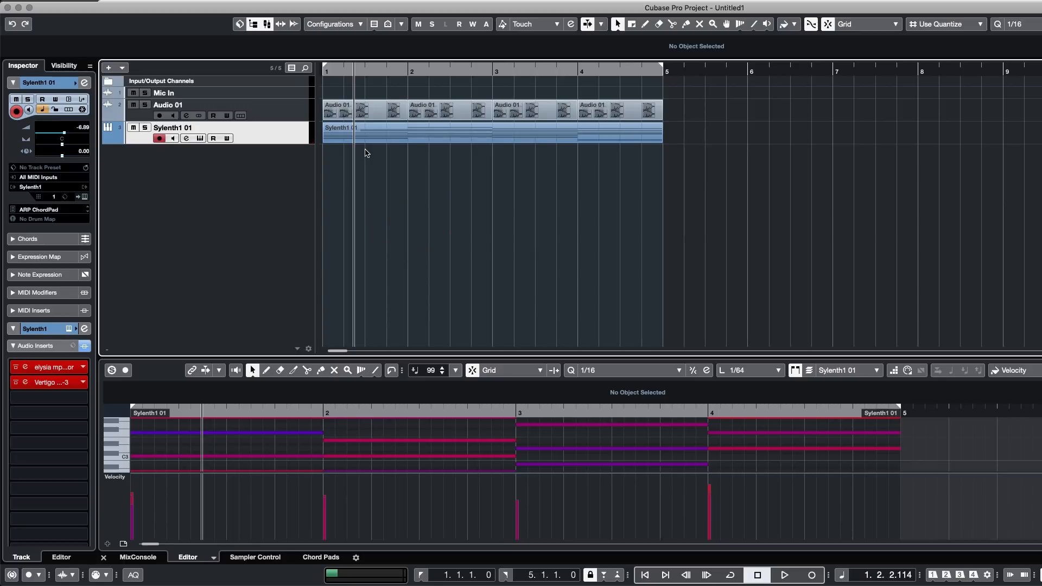
click(410, 169)
click(282, 104)
click(491, 166)
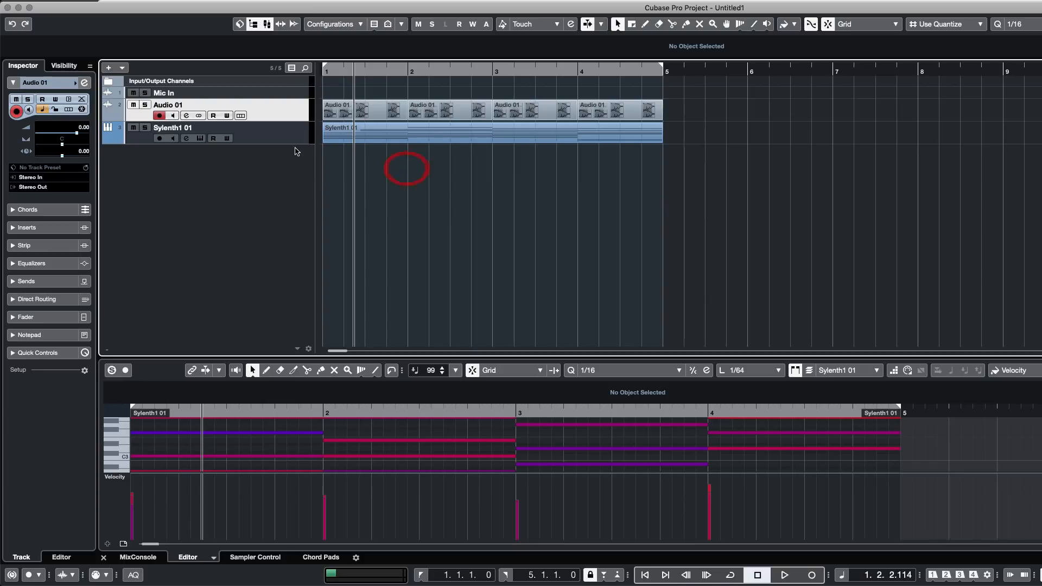
click(284, 133)
click(383, 138)
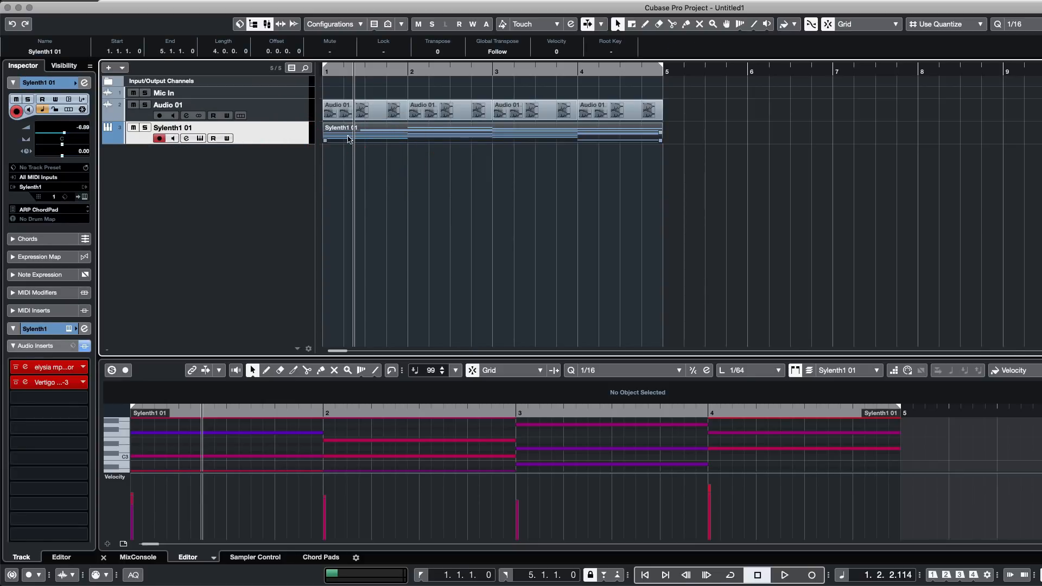
- View the Audio 01 track's channel settings, close them and select the Sylenth1 01 track
click(306, 118)
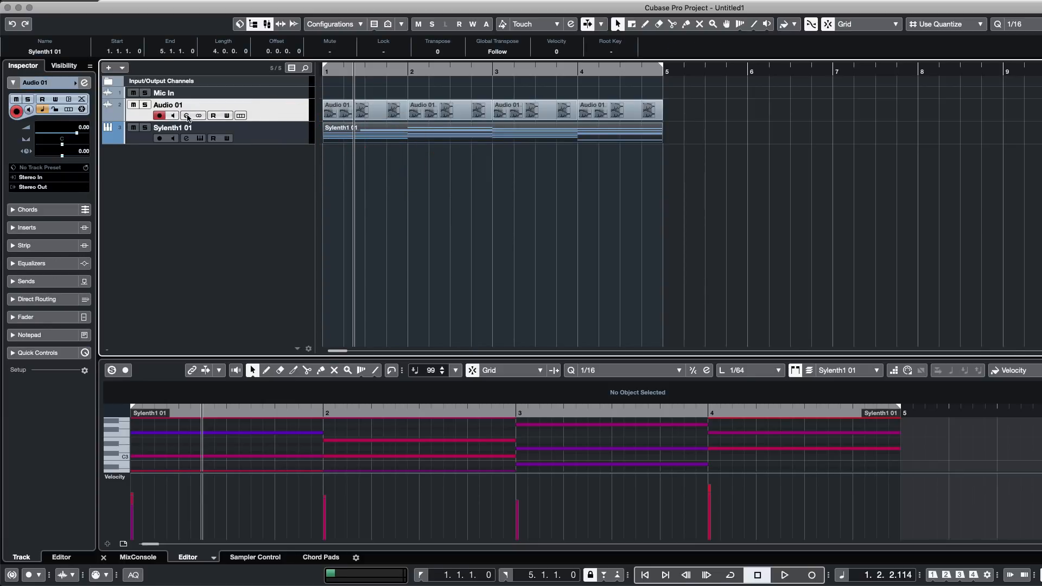
click(187, 115)
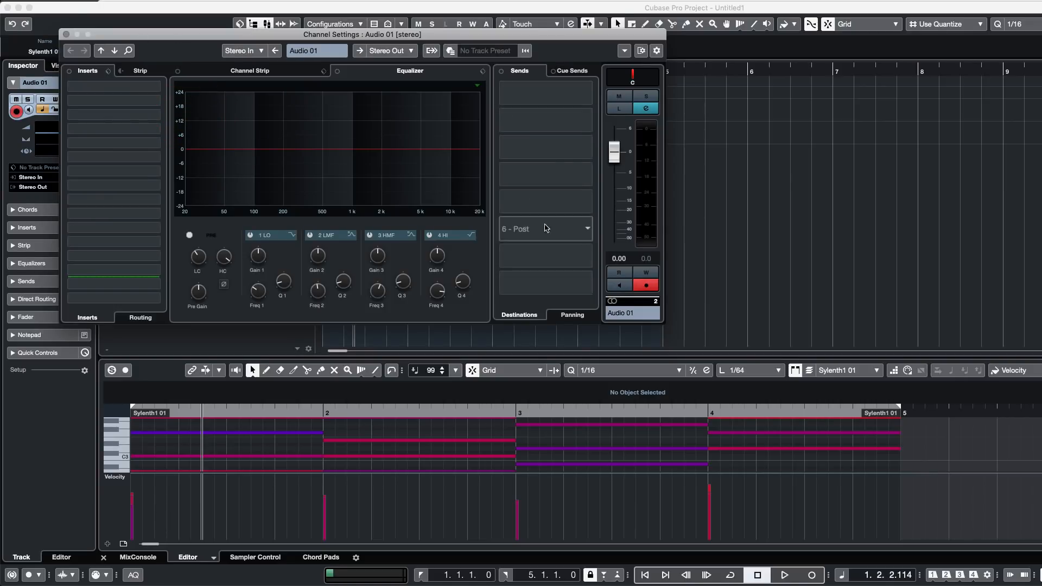
click(63, 37)
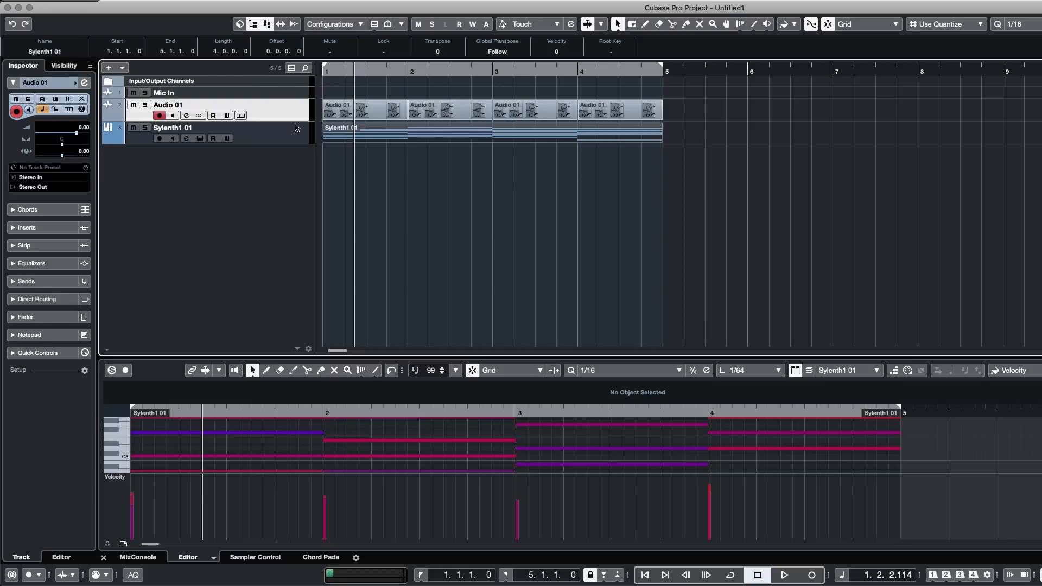
click(282, 135)
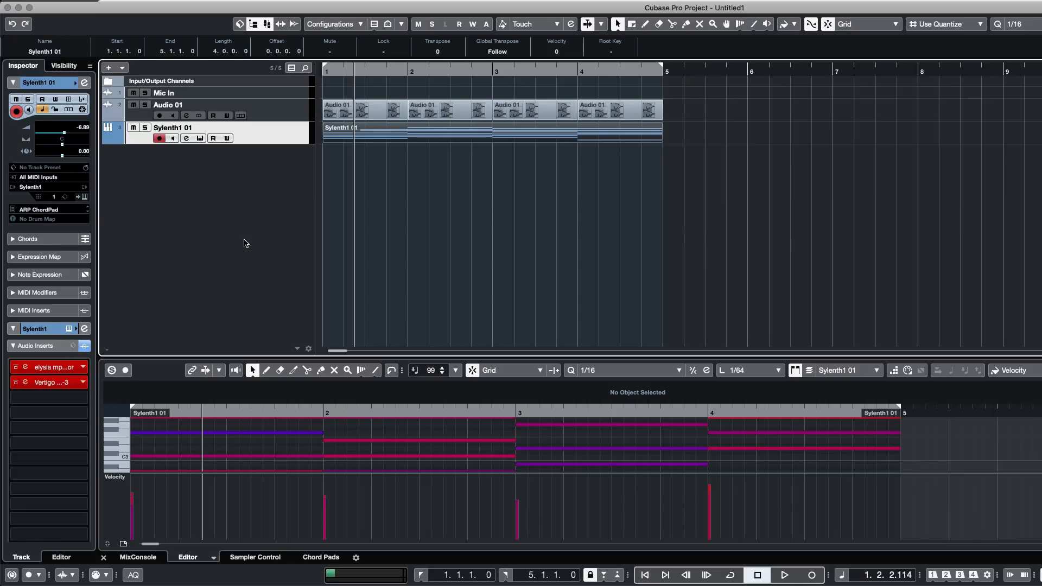
click(235, 218)
click(395, 132)
click(394, 151)
click(406, 137)
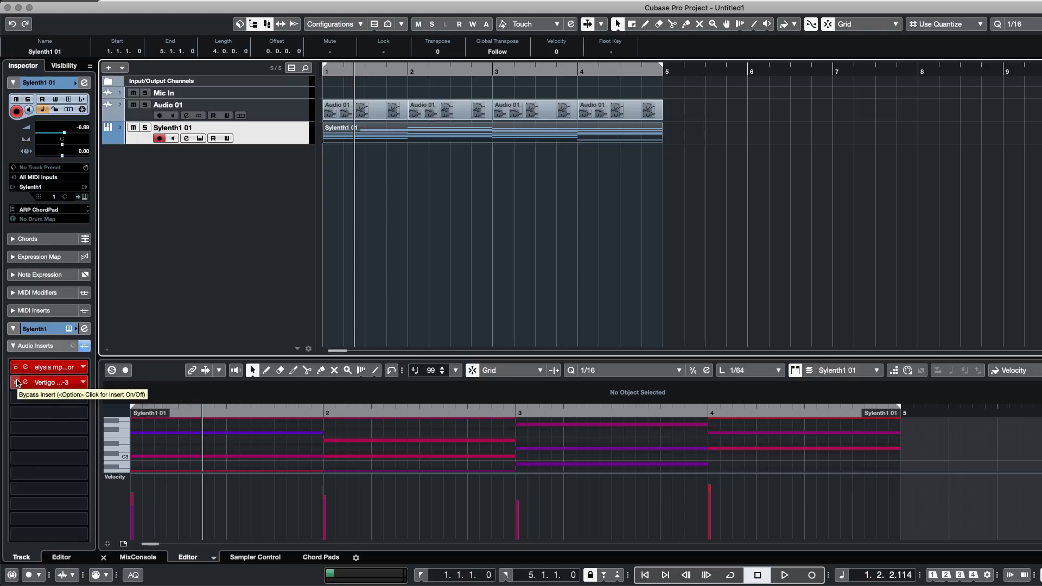
- Bypass the Vertigo VSM-3 insert on the Sylenth1 01 track and open the elysia mpressor insert's plug-in window
click(17, 382)
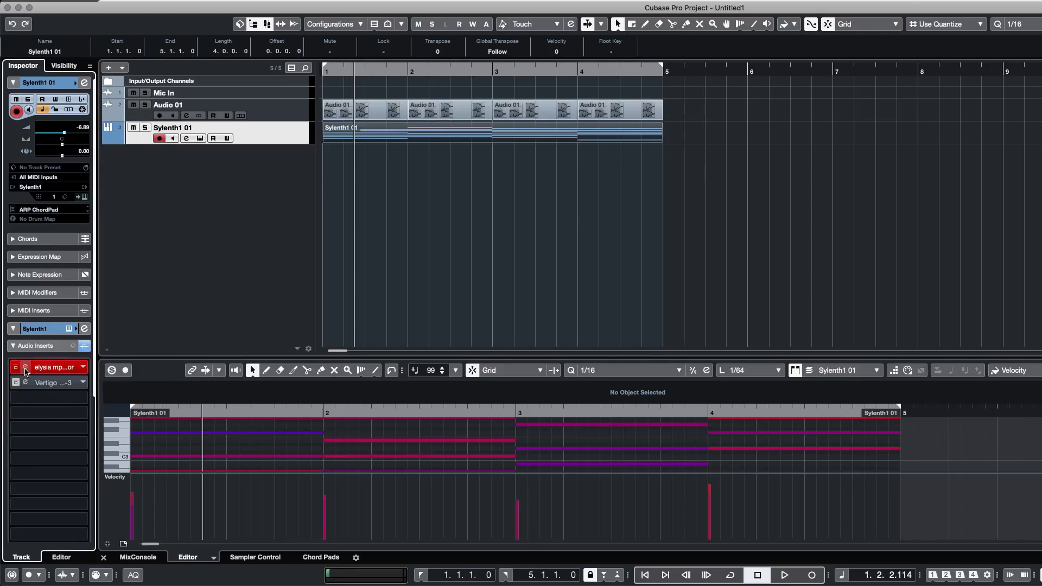
click(25, 368)
drag(411, 207, 418, 153)
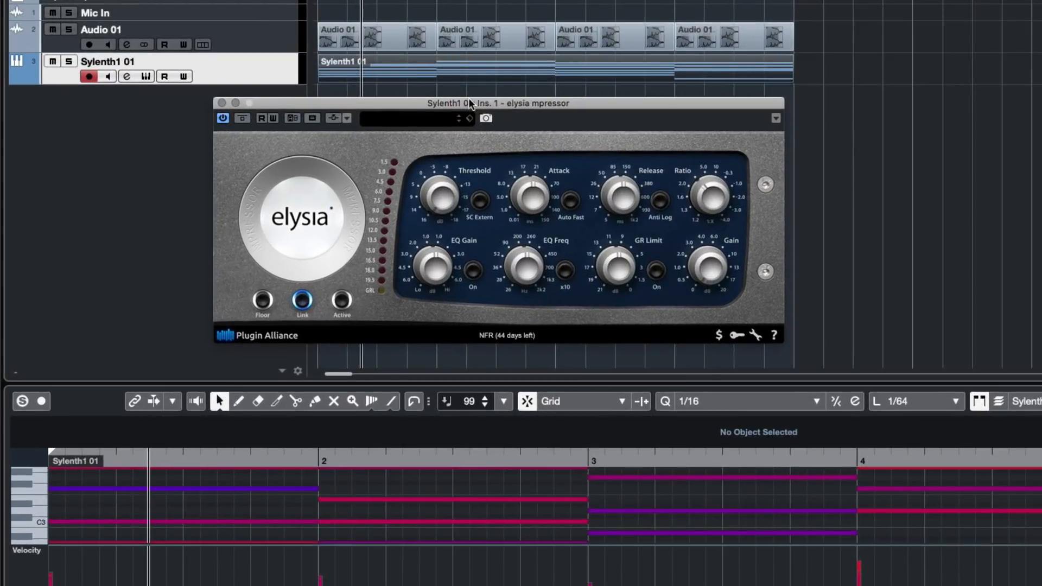
drag(432, 157, 379, 171)
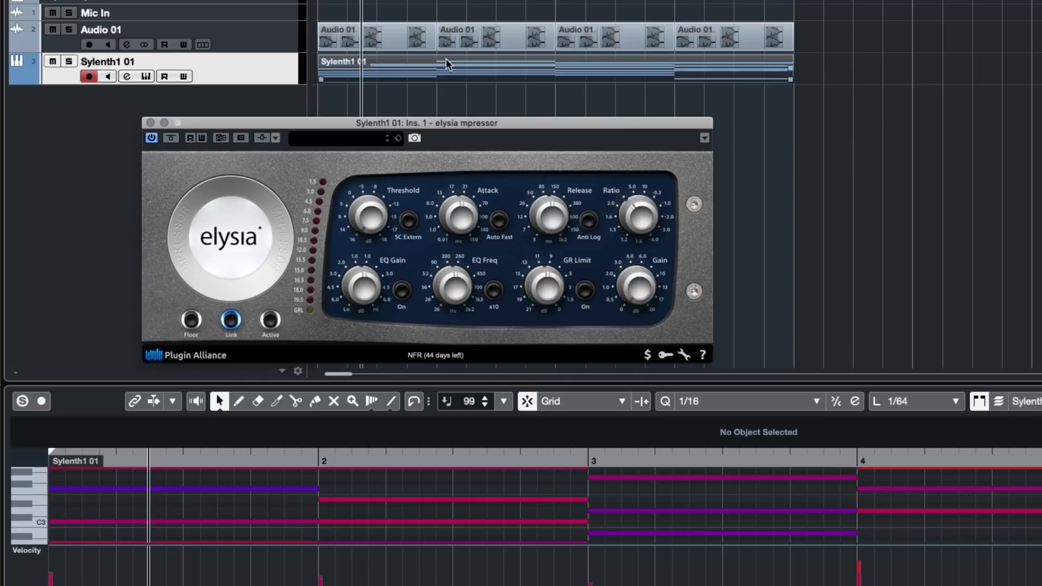
drag(419, 123, 597, 96)
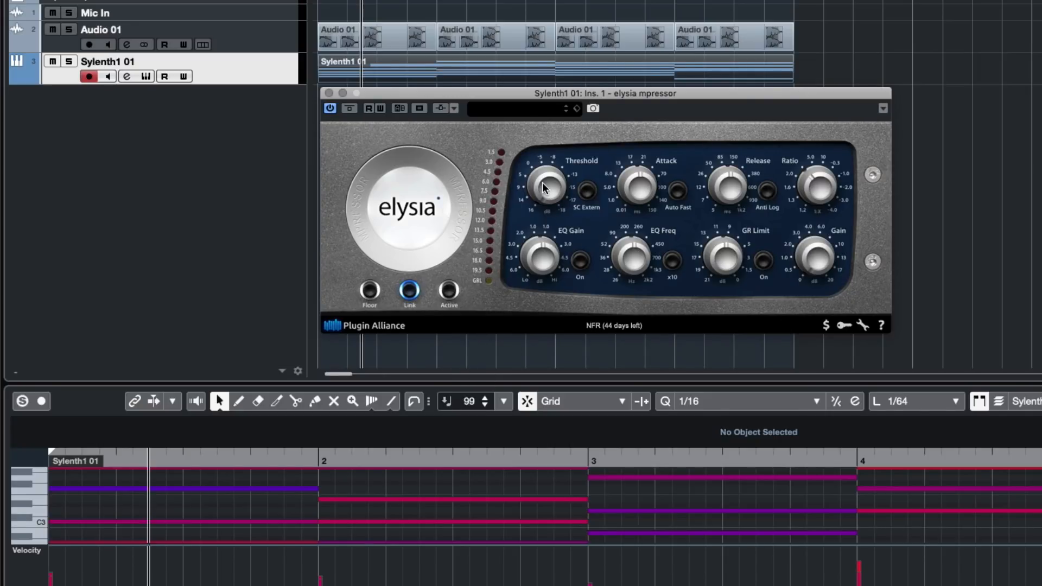
- Activate side-chaining on the elysia mpressor and add Audio 01 as its side-chain input
click(441, 109)
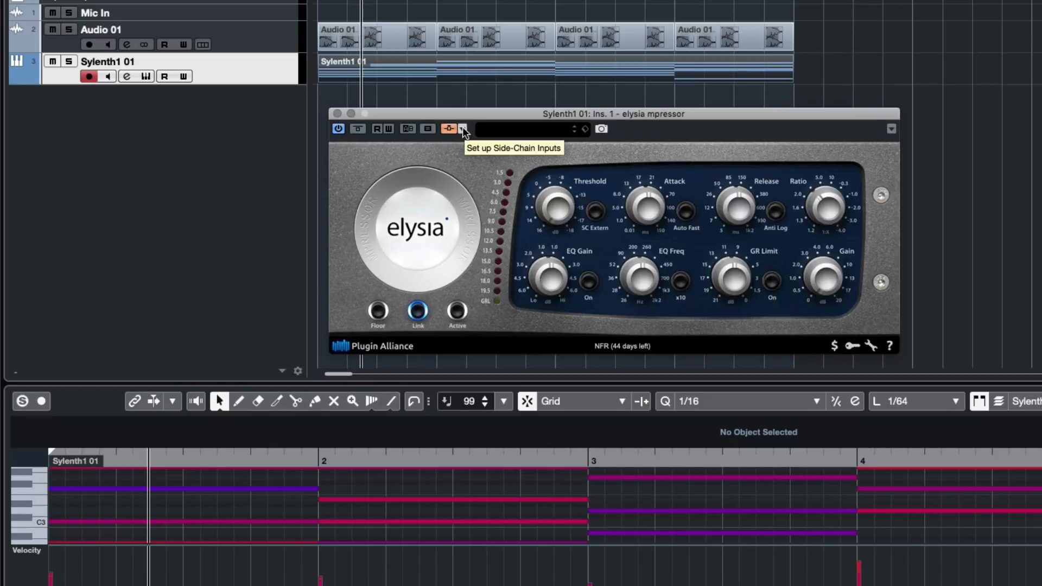
click(463, 129)
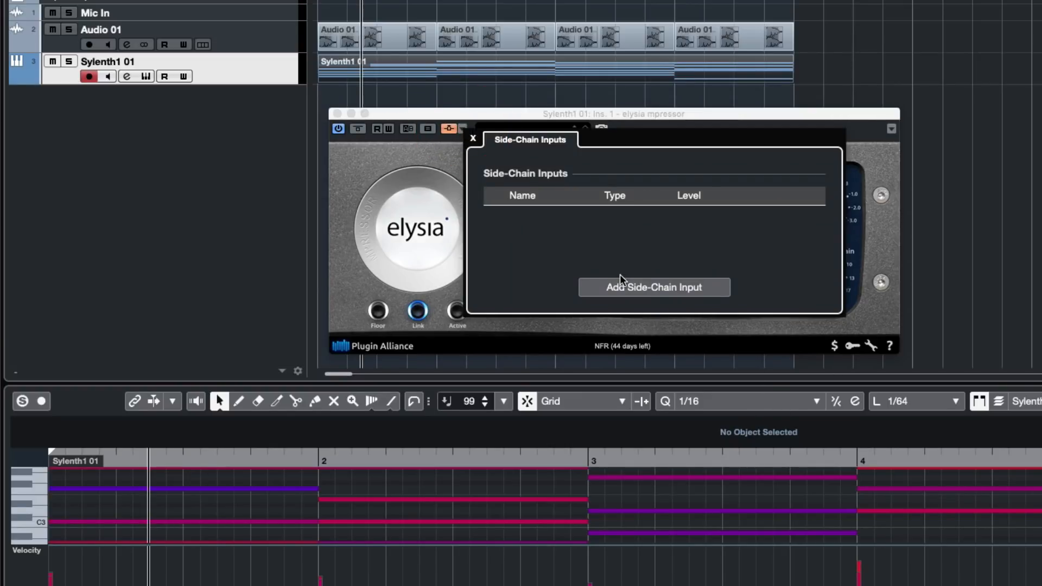
click(620, 291)
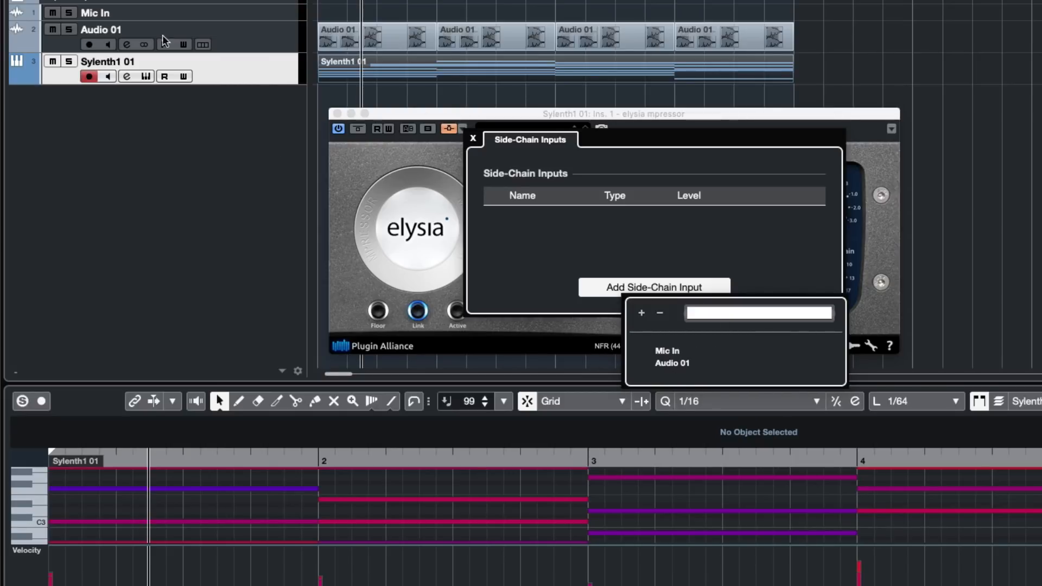
click(681, 363)
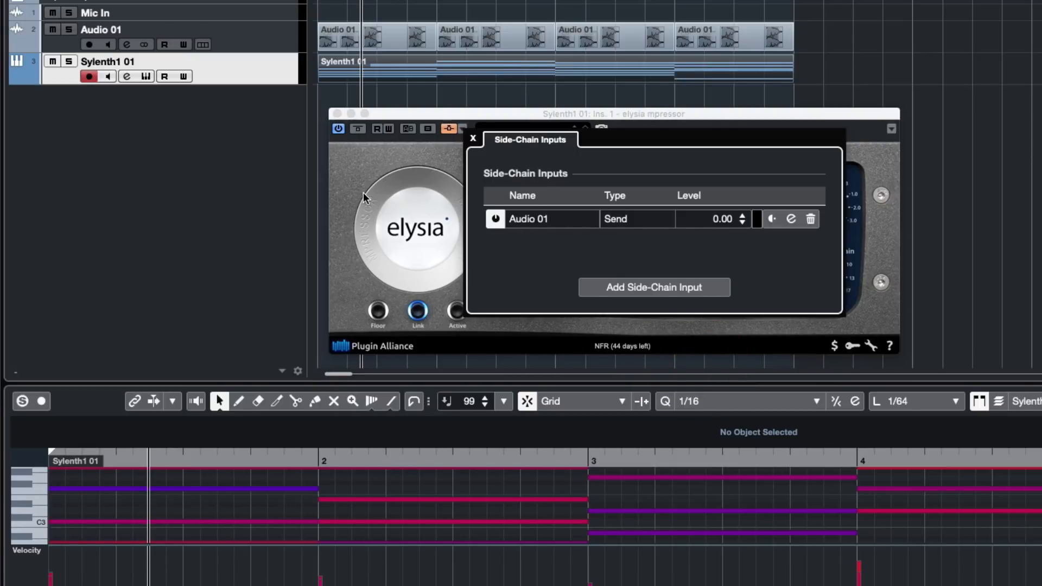
click(364, 197)
drag(437, 114, 375, 124)
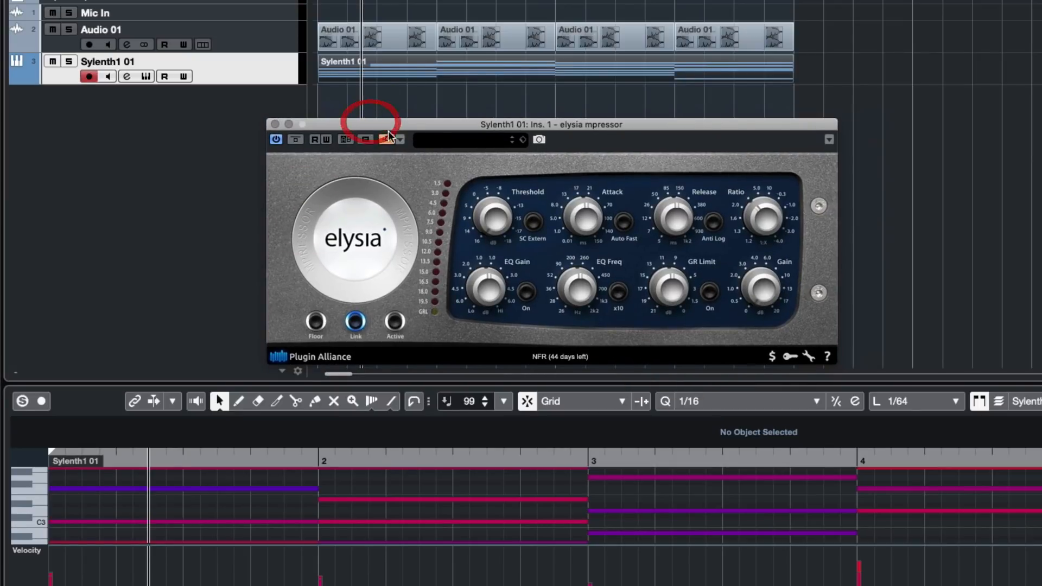
- Adjust the mpressor's threshold and toggle its Active switch off and back on
click(494, 196)
mouse_move(497, 189)
mouse_down()
mouse_move(492, 213)
mouse_move(483, 200)
mouse_up()
click(392, 320)
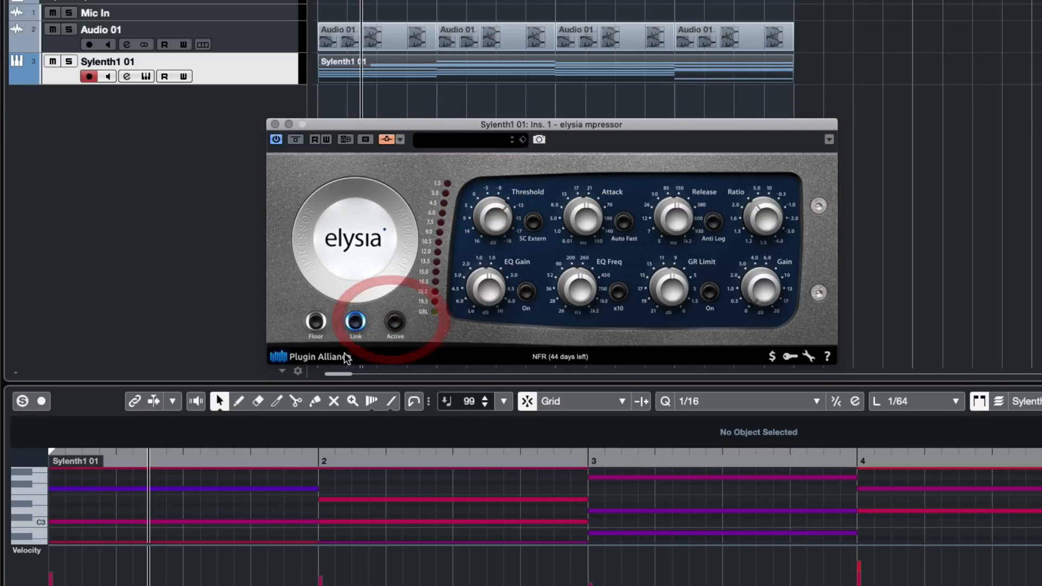
click(395, 321)
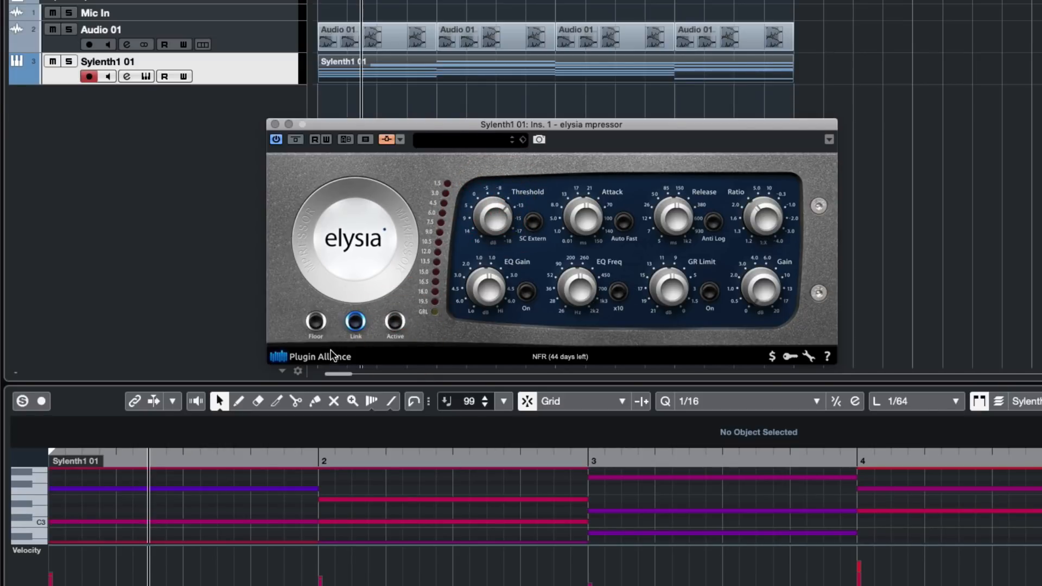
- Start playback and enable the mpressor's SC Extern switch
key(space)
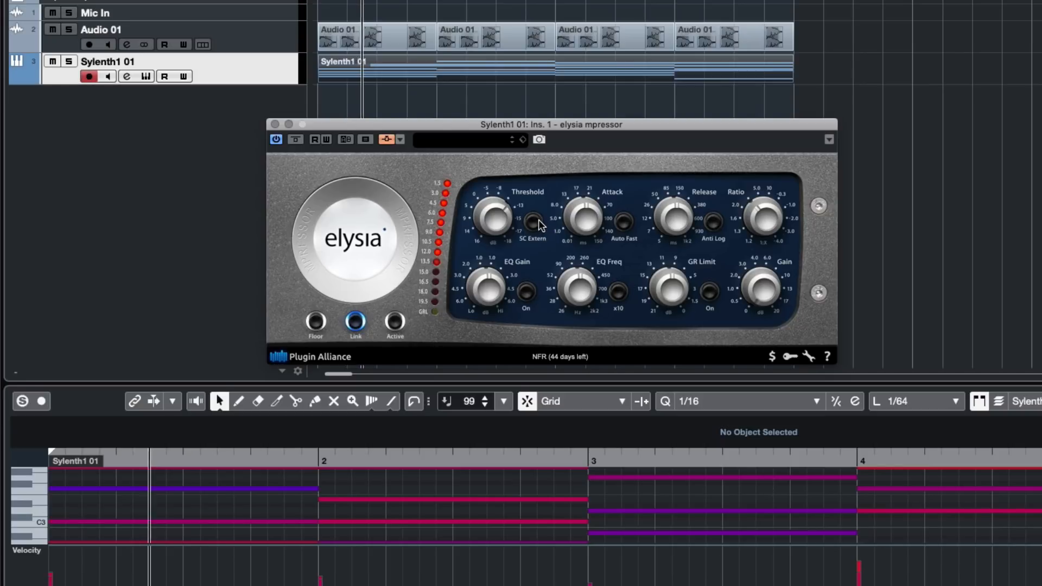
click(590, 229)
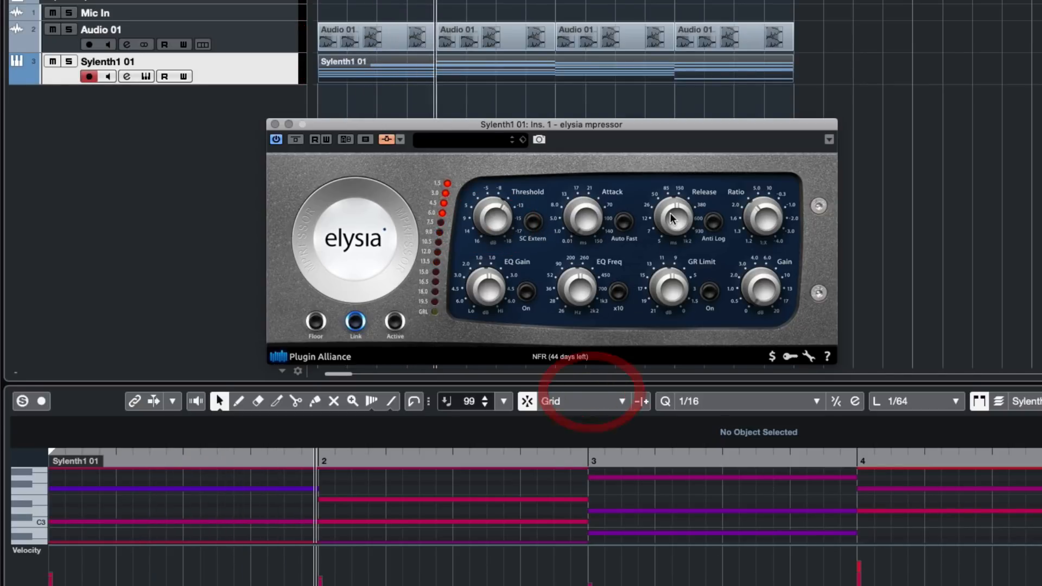
click(534, 223)
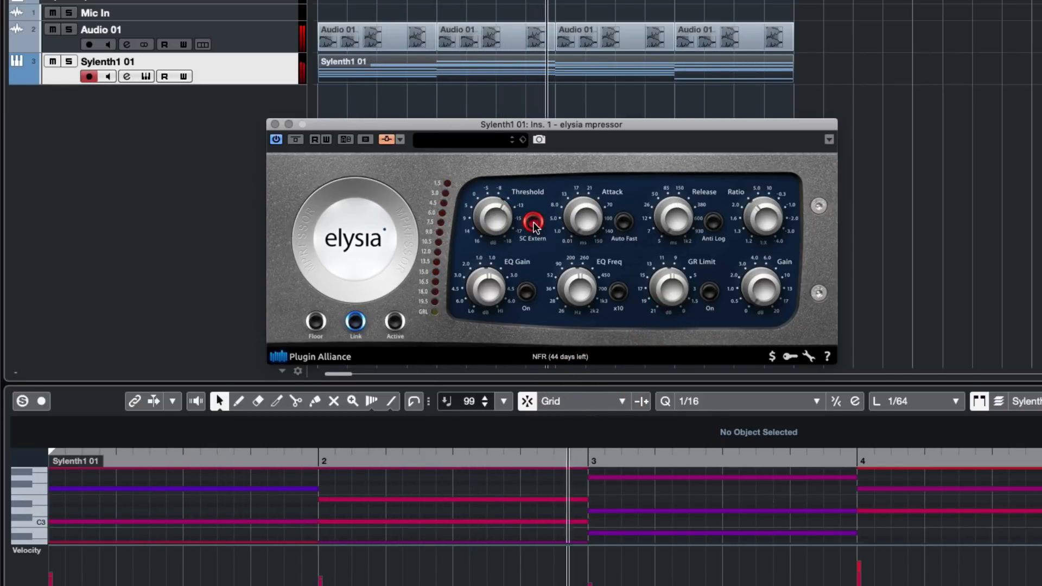
drag(482, 223, 482, 244)
click(757, 213)
- Turn on cycle mode and restart playback from the beginning of the four-bar section
click(480, 9)
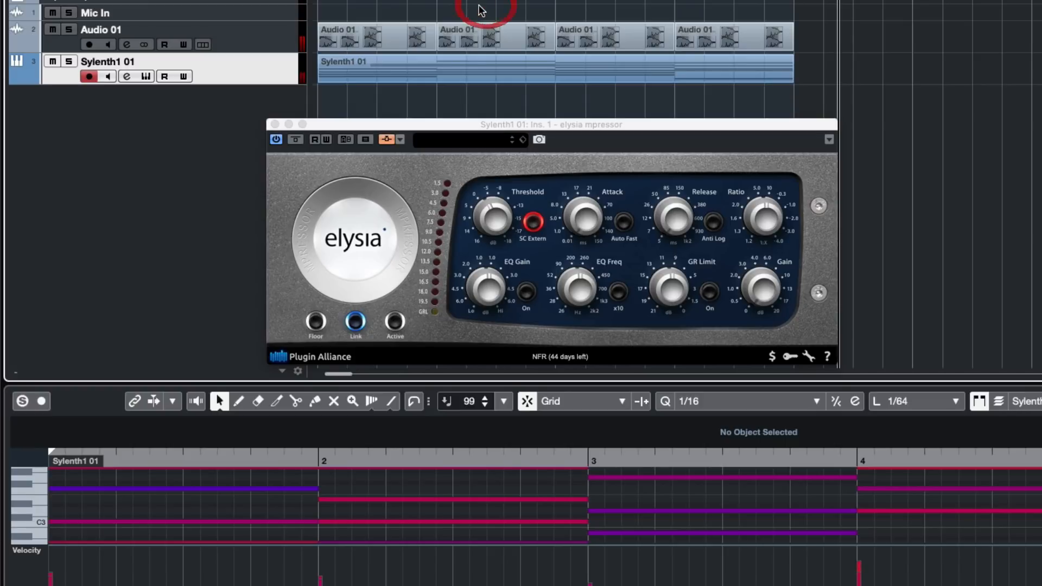
key(g)
key(KP_Decimal)
click(368, 1)
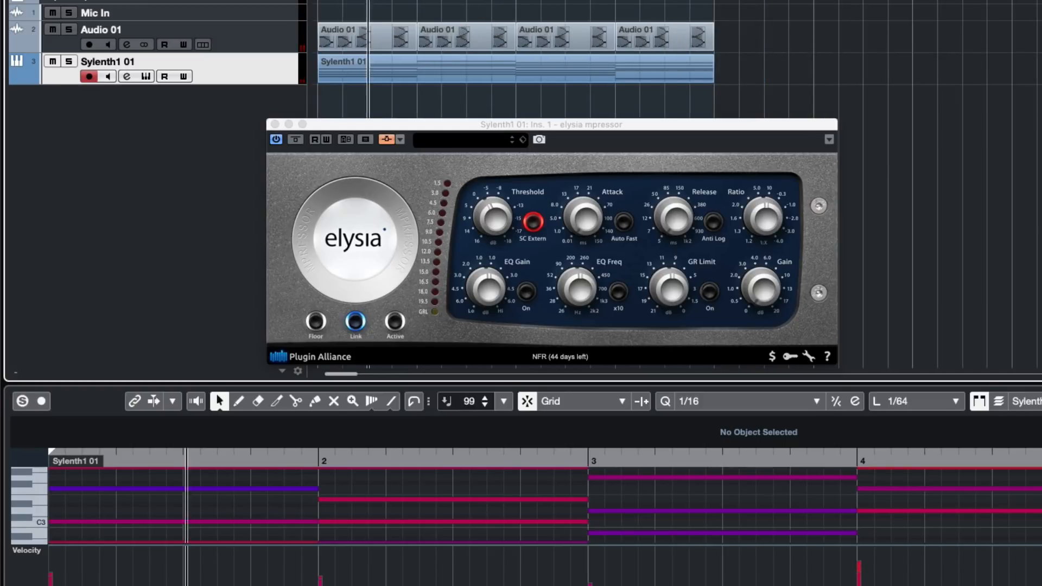
key(KP_Divide)
key(space)
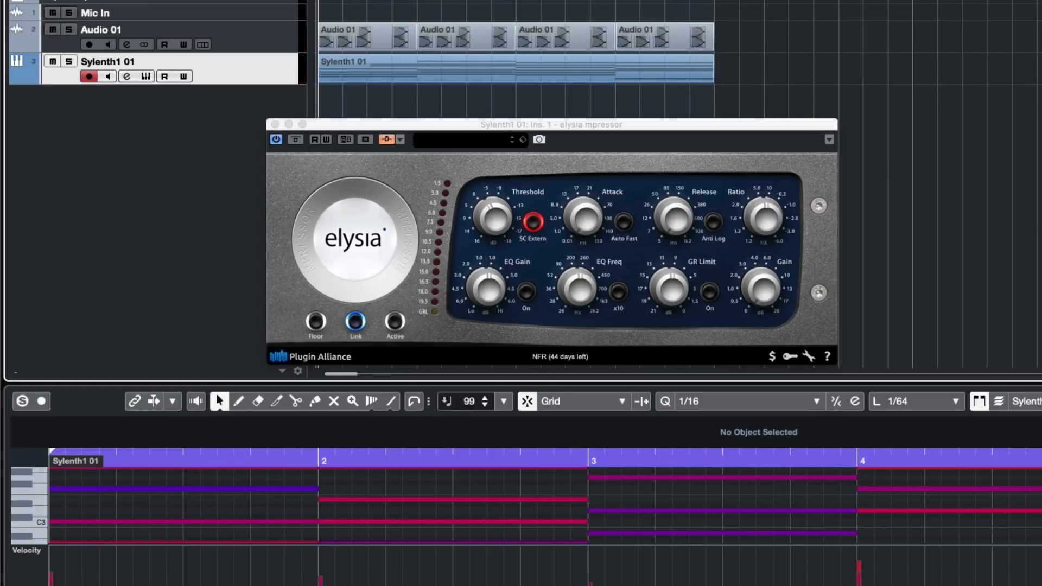
- Adjust the mpressor's threshold, release and ratio while the loop plays
drag(494, 222, 492, 251)
click(494, 226)
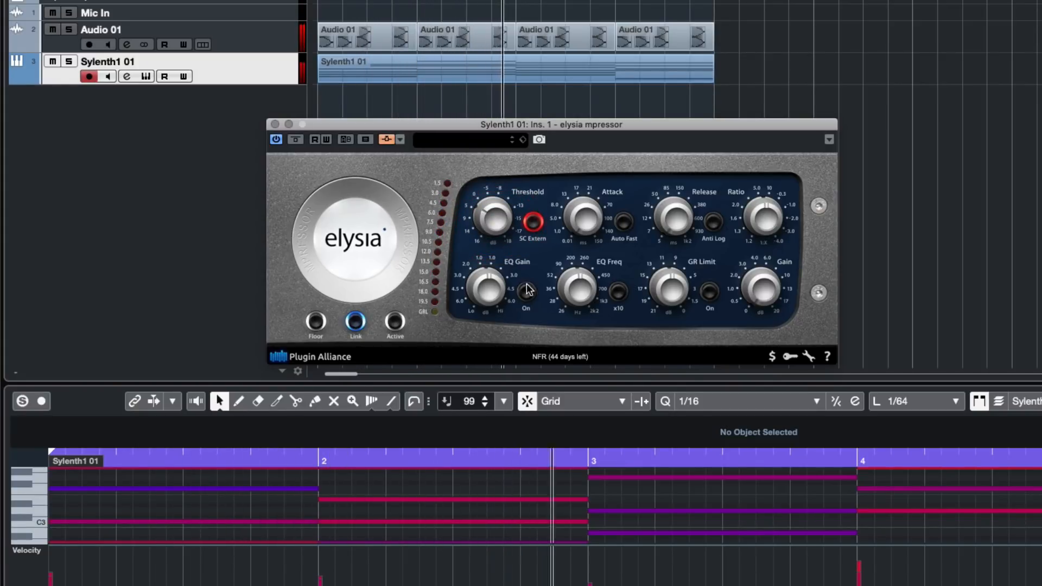
drag(668, 209, 587, 214)
drag(676, 213, 685, 199)
drag(759, 219, 776, 177)
mouse_move(760, 217)
mouse_down()
mouse_move(759, 243)
mouse_move(761, 231)
mouse_up()
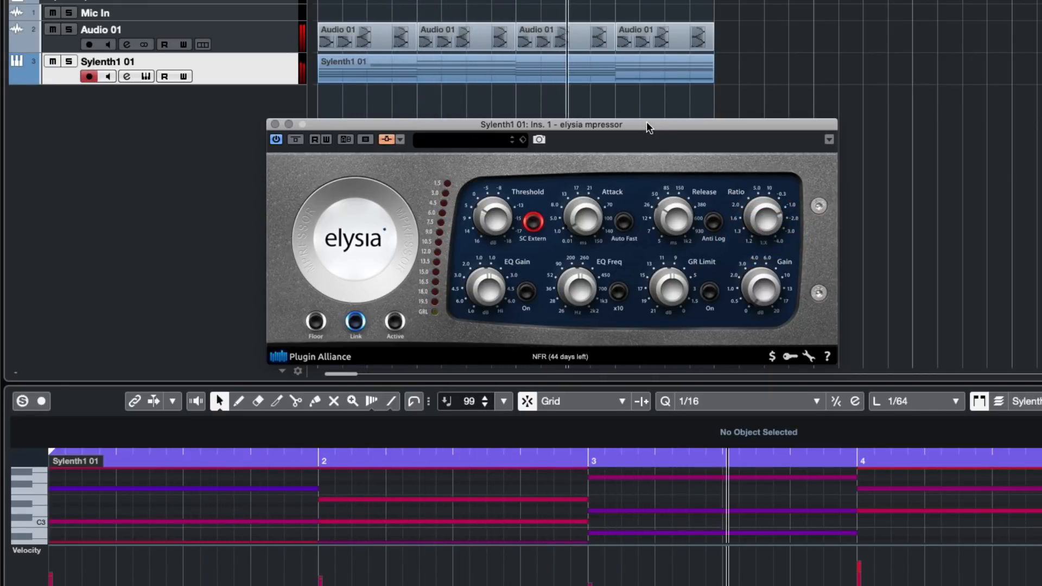
- Stop playback and close the elysia mpressor's plug-in window
key(space)
click(693, 79)
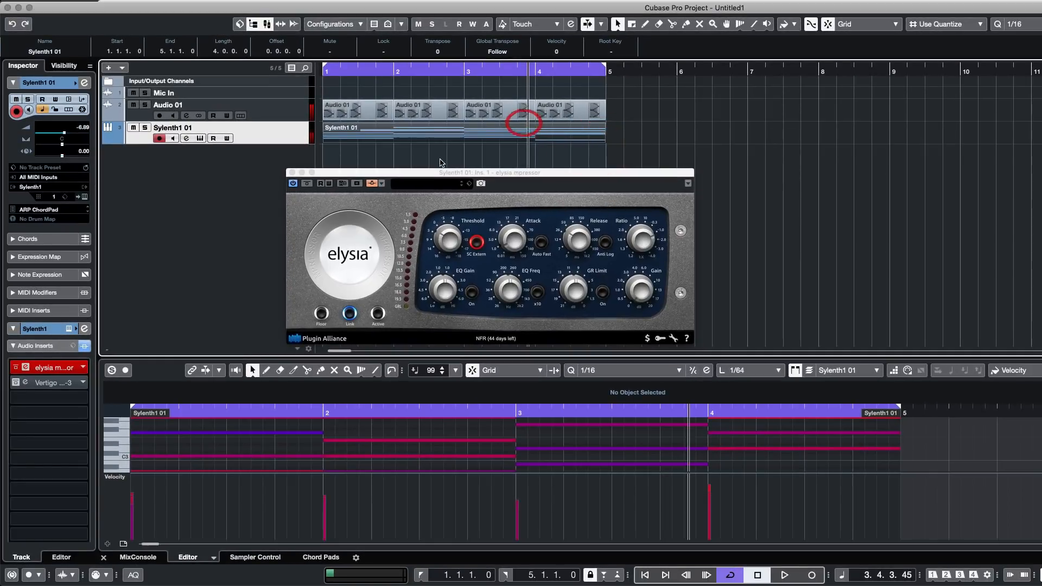
click(440, 160)
click(449, 126)
click(425, 148)
click(424, 136)
double_click(424, 136)
click(291, 173)
click(411, 169)
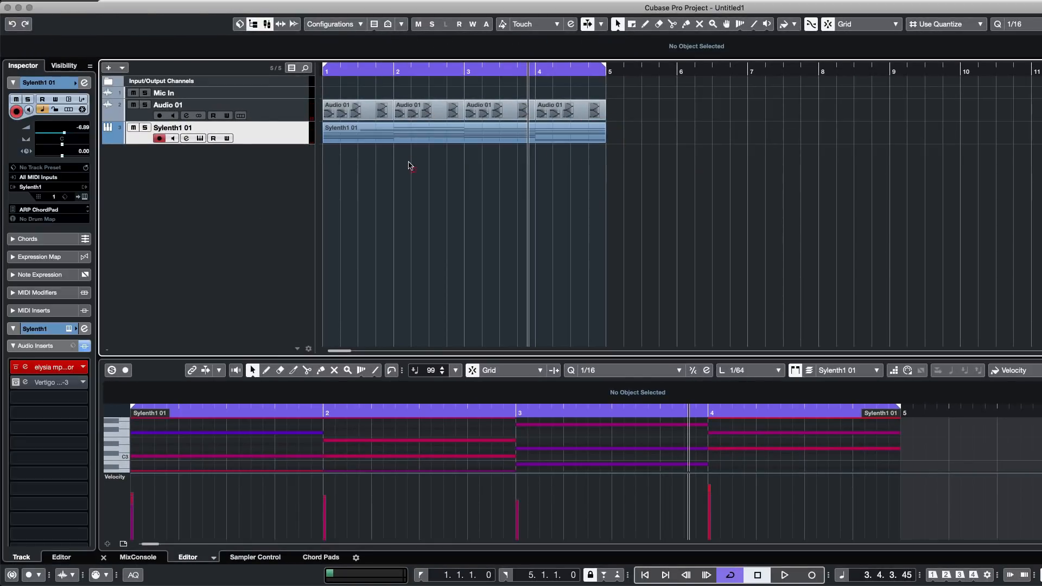
- Enlarge the note editor, select all chord notes in the Sylenth1 01 part and shorten them to a length of 0.2.0.0
drag(632, 355, 634, 227)
click(809, 409)
drag(525, 331, 222, 284)
click(317, 365)
drag(316, 309, 798, 423)
scroll(771, 388, up, 10)
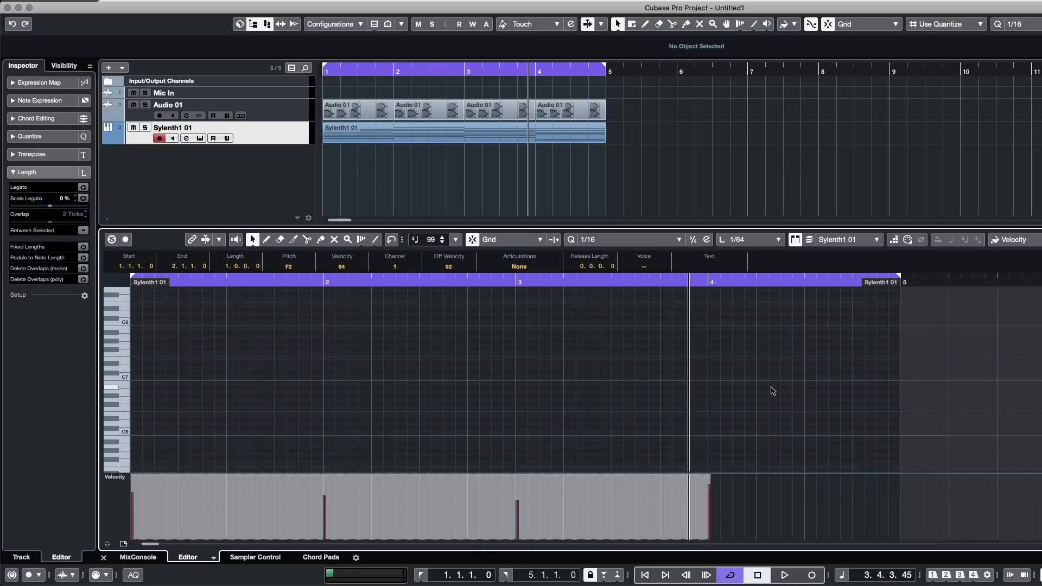
scroll(773, 391, down, 8)
drag(708, 363, 610, 373)
click(421, 191)
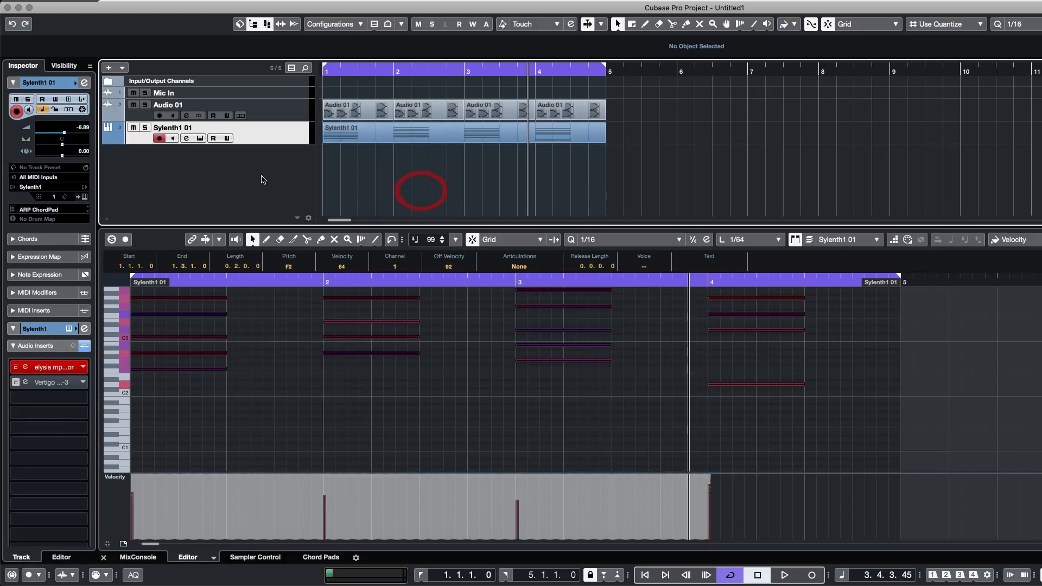
- Open the Sylenth1 01 track's channel settings and start adding an FX channel to its first send
click(186, 138)
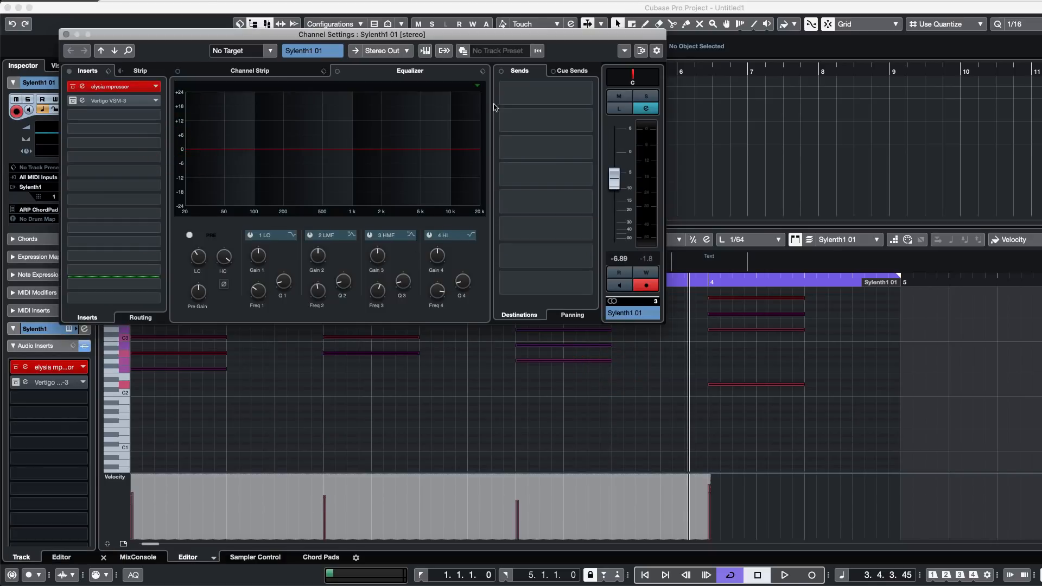
click(590, 97)
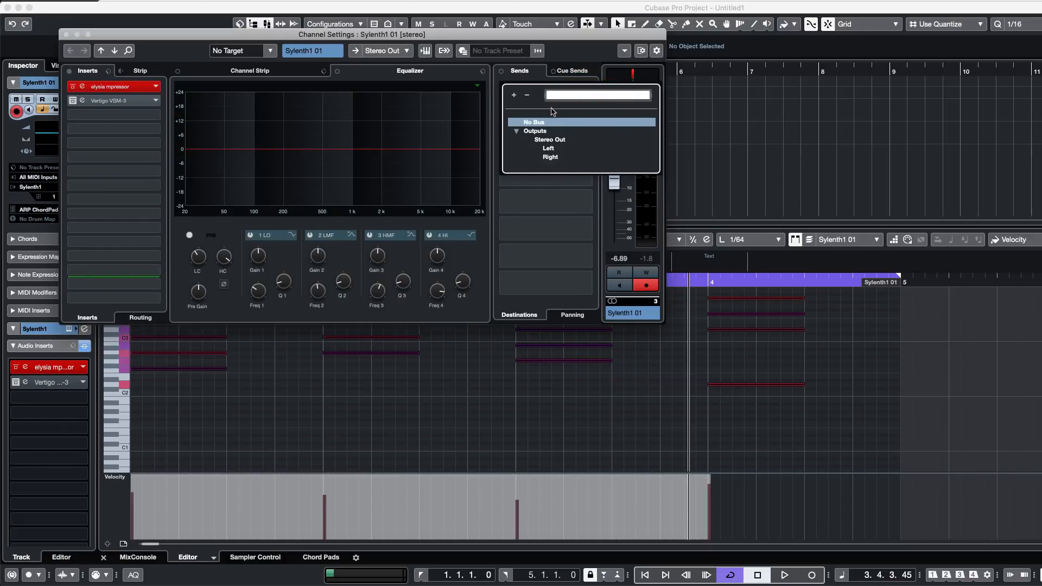
click(482, 62)
right_click(525, 101)
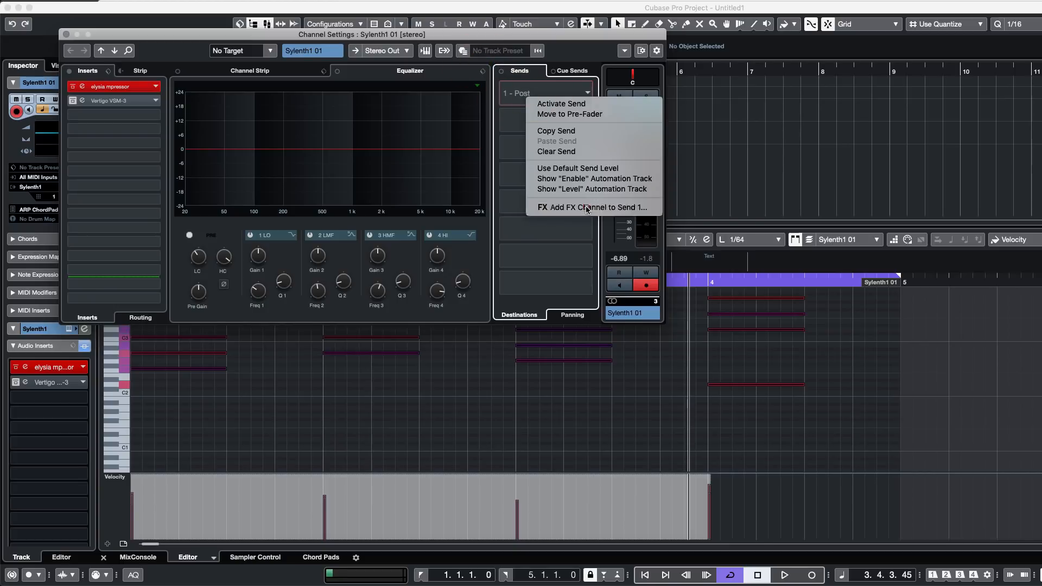
click(535, 207)
- Search the Default effect collection for "flex", choose SSL Native FlexVerb and add it as the send's FX channel
click(513, 159)
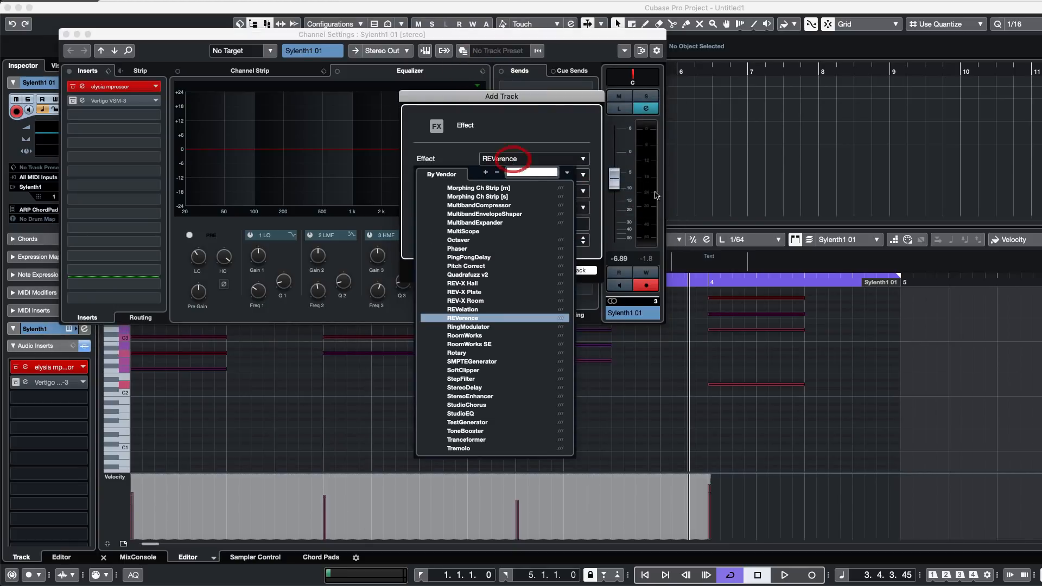
scroll(514, 326, down, 6)
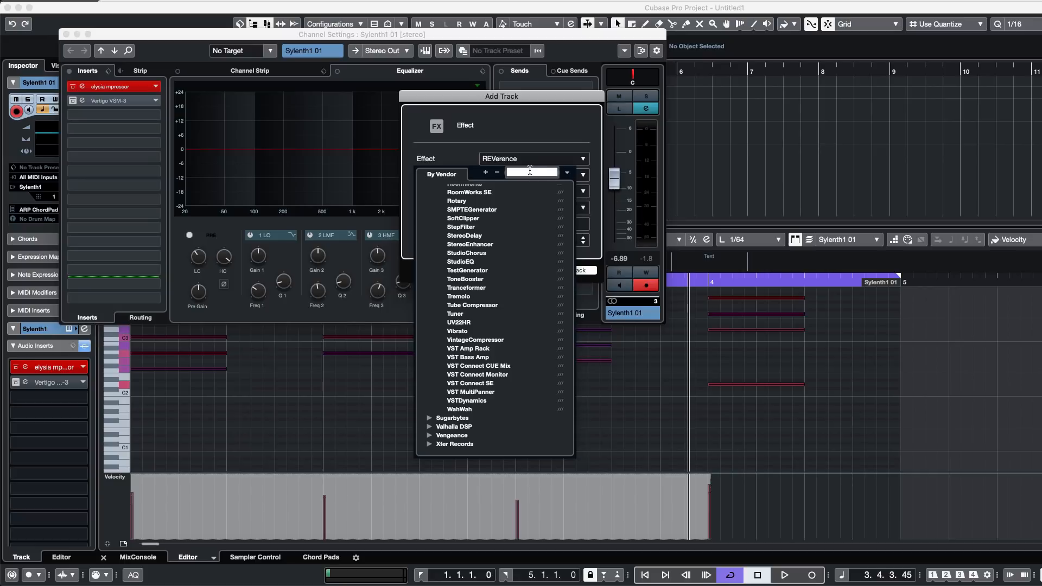
text(bx)
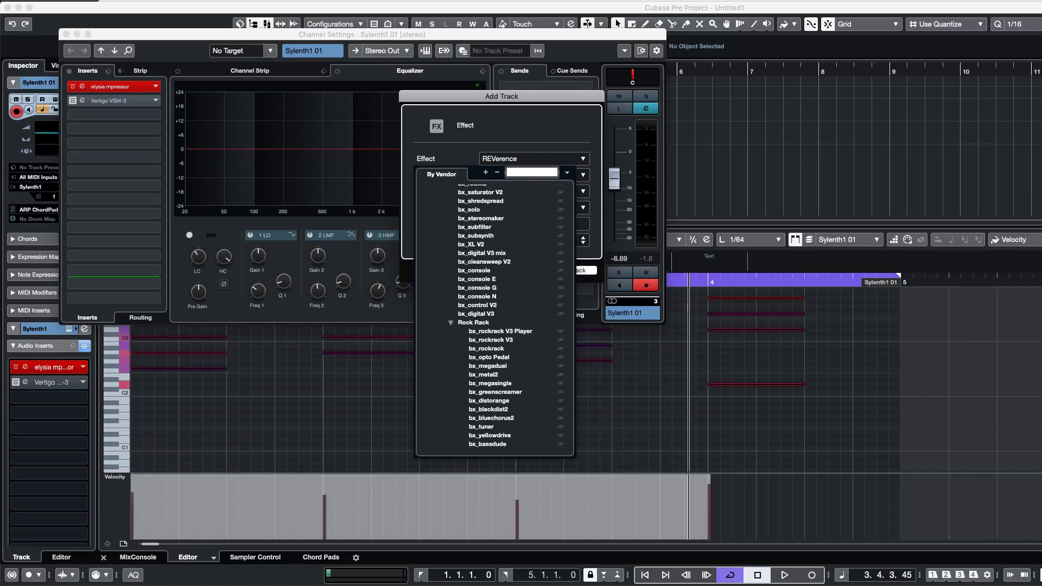
key(BackSpace)
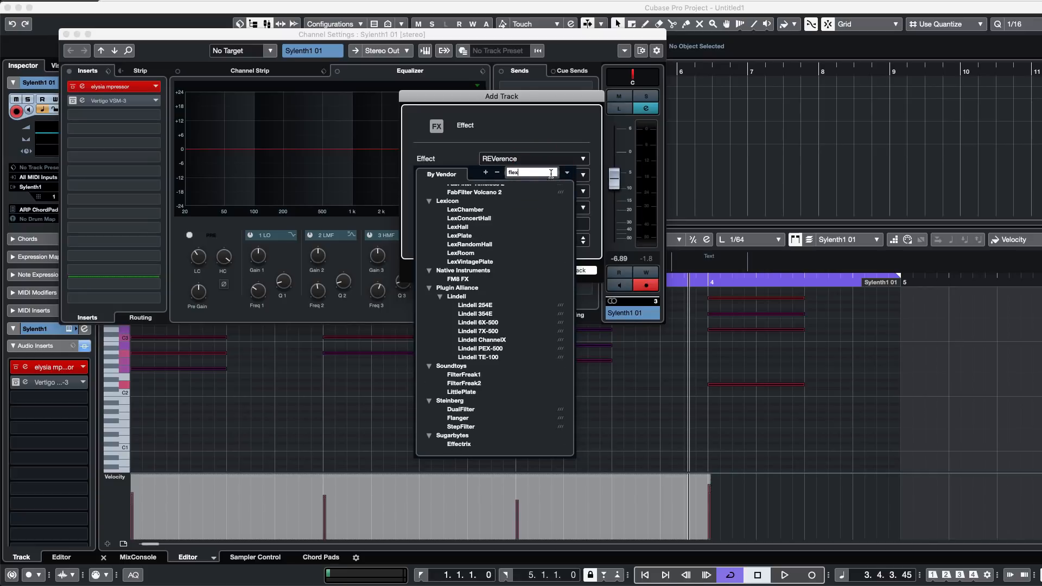
scroll(542, 231, up, 3)
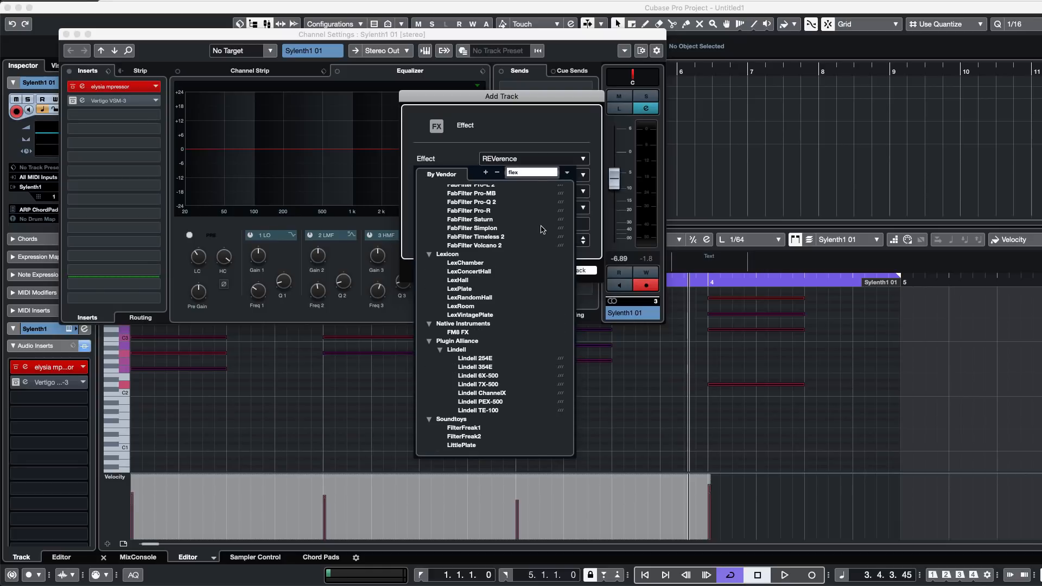
click(567, 172)
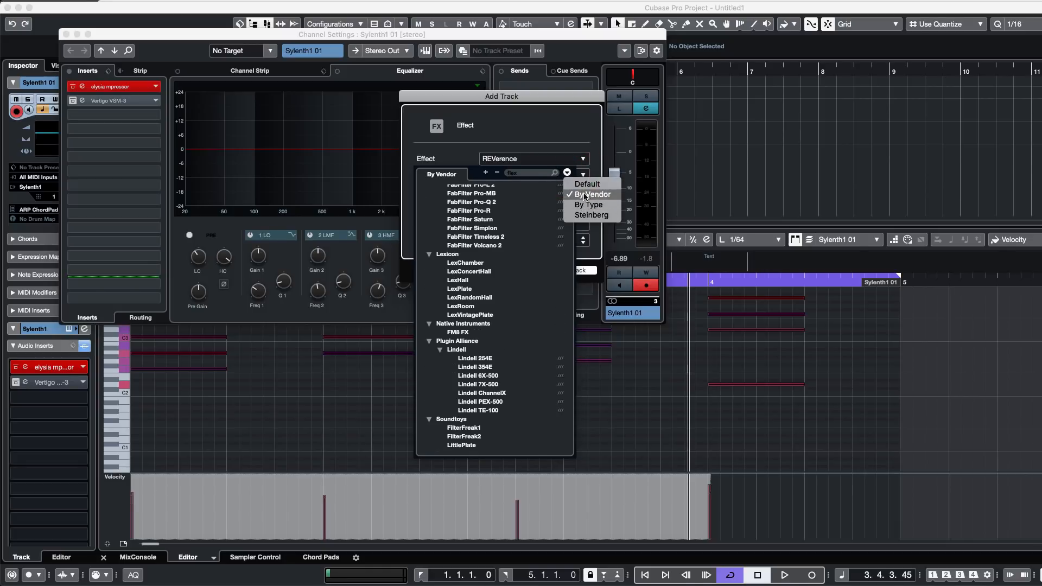
click(586, 184)
click(459, 202)
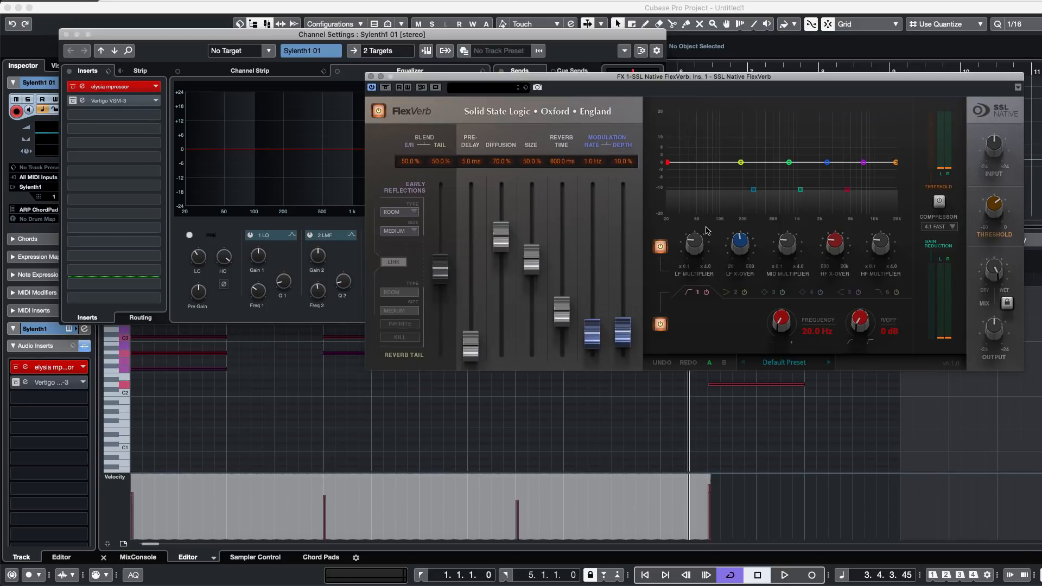
drag(655, 81, 634, 185)
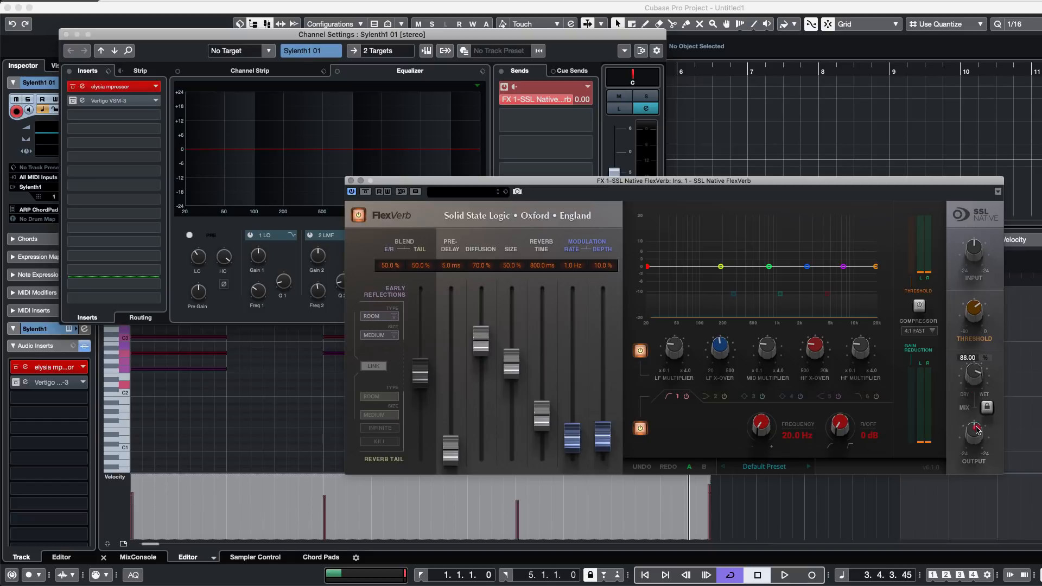
- Set the Sylenth1 01 send to FlexVerb to about 0.69 dB and load FlexVerb's Large Chambers preset from the Chambers category
click(579, 105)
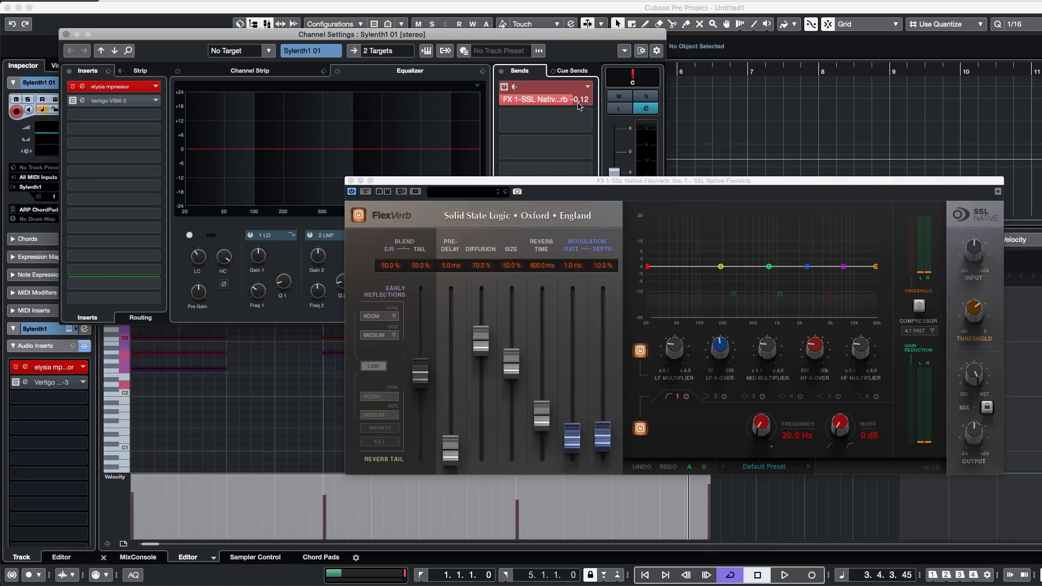
drag(588, 104, 590, 104)
click(764, 467)
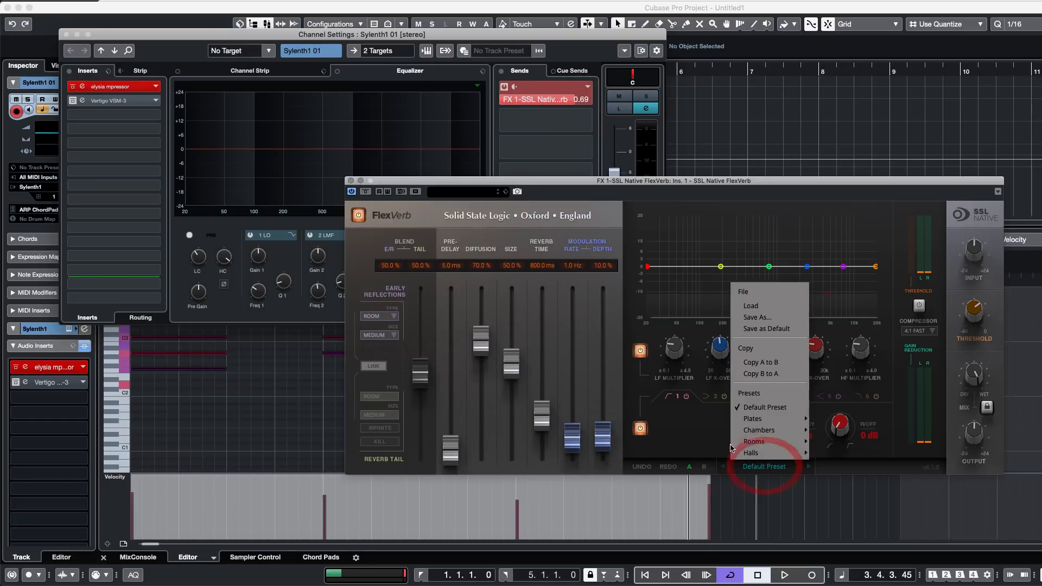
mouse_move(760, 430)
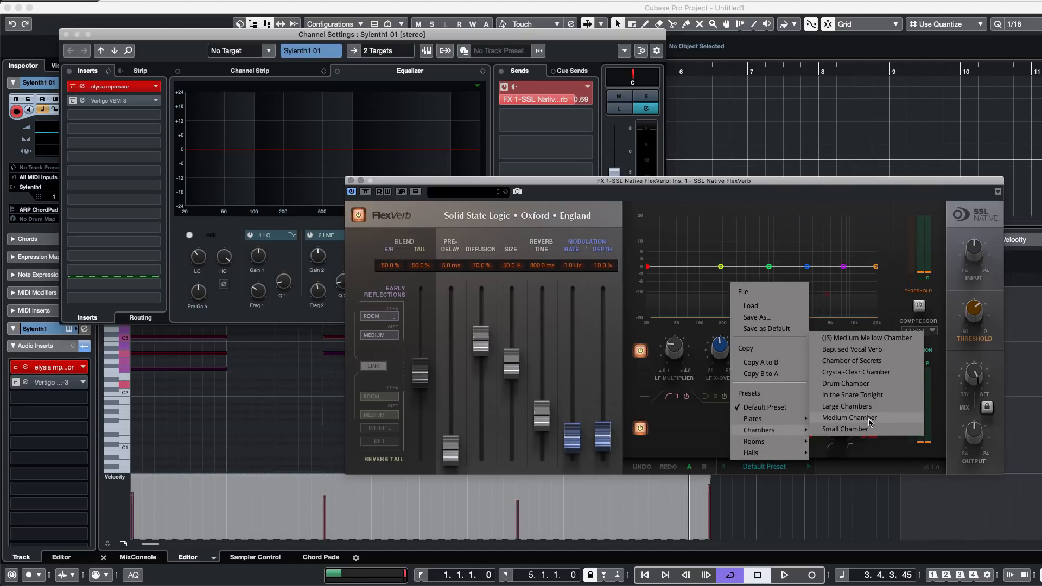
click(847, 406)
- Play the loop, raise the Sylenth1 01 reverb send to about 2.66 dB, then close both windows and stop playback
key(space)
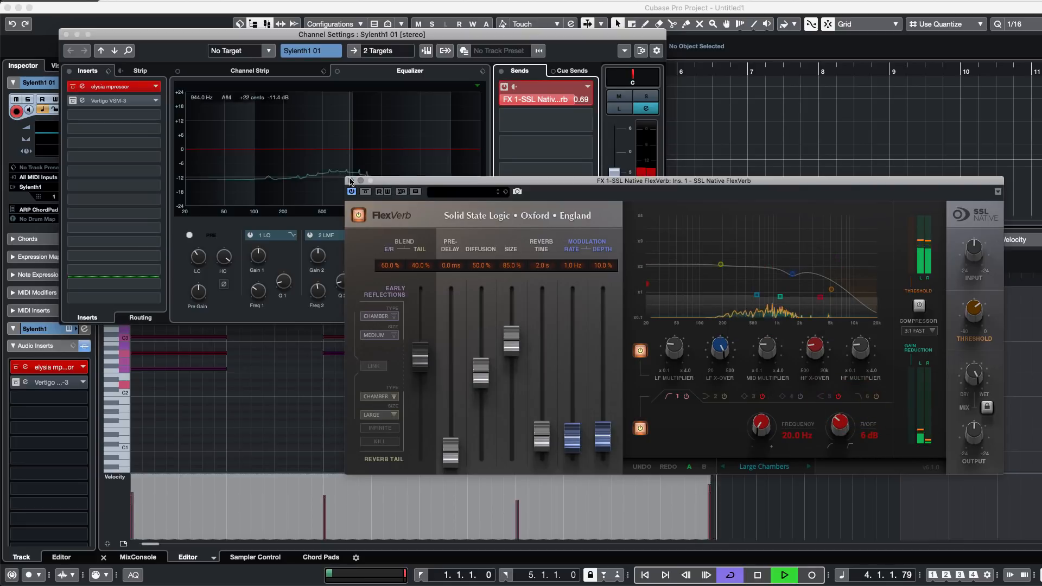
drag(583, 100, 591, 115)
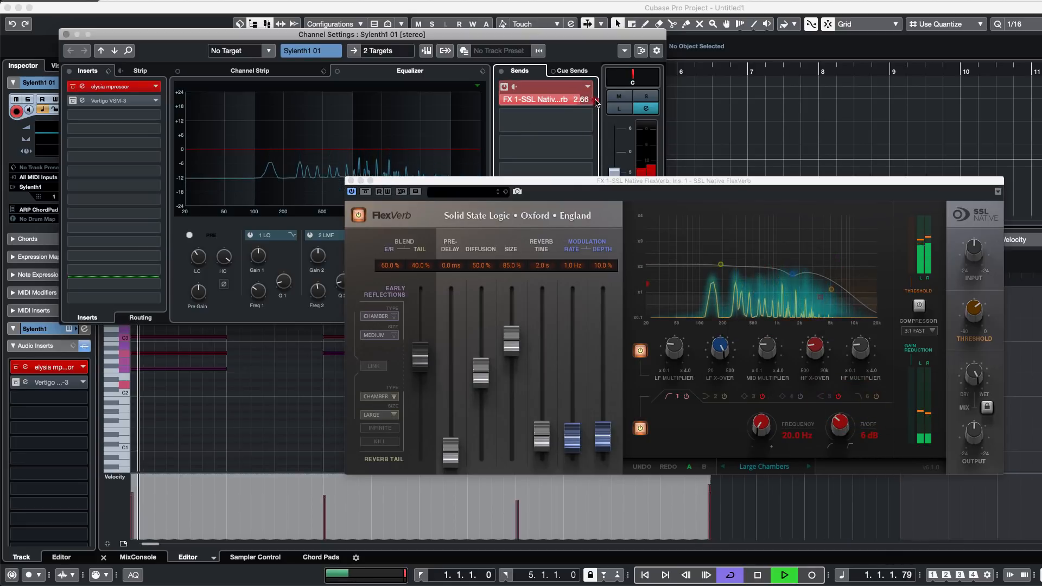
click(66, 34)
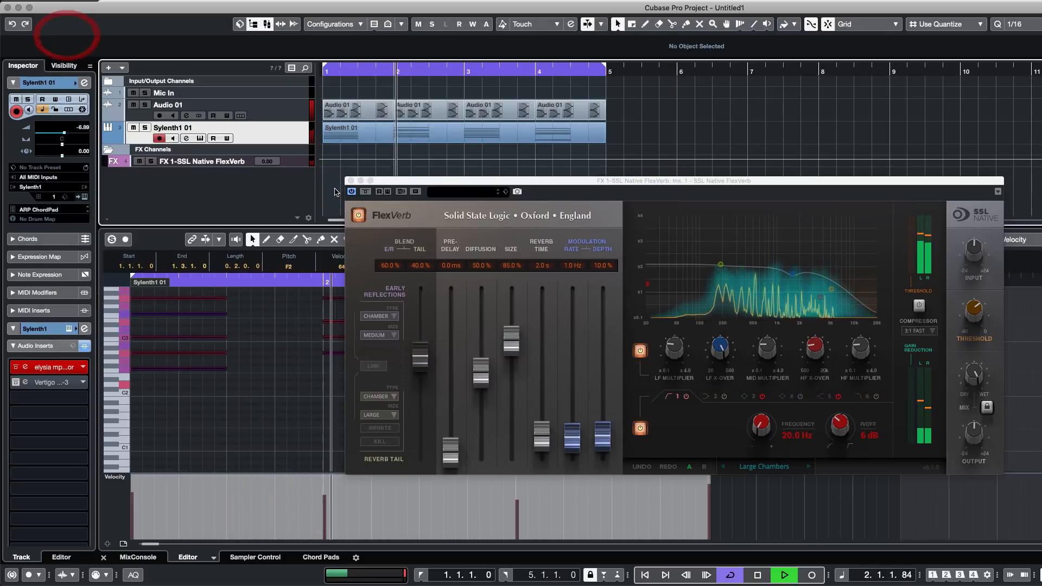
click(352, 181)
key(space)
- Enlarge the FX 1-SSL Native FlexVerb track, open its channel settings and show the FlexVerb insert's window
click(209, 162)
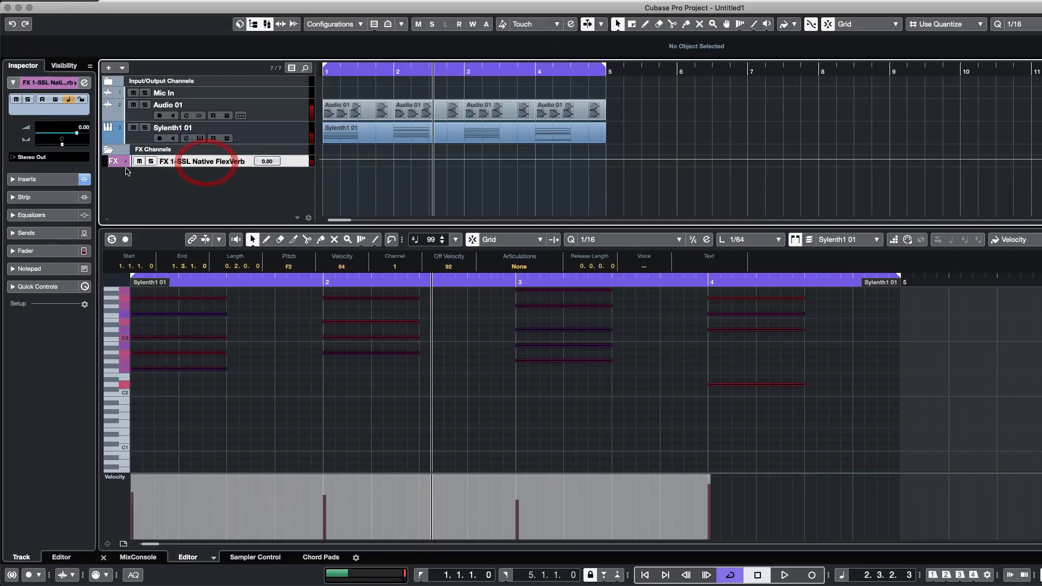
mouse_move(129, 165)
mouse_down()
mouse_move(135, 200)
mouse_move(137, 177)
mouse_up()
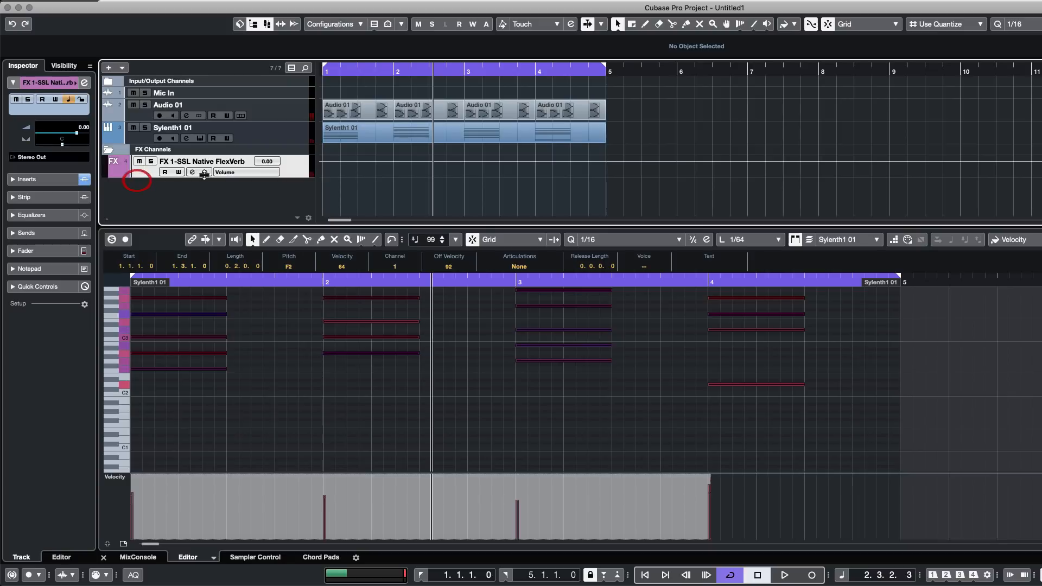
click(191, 172)
click(111, 87)
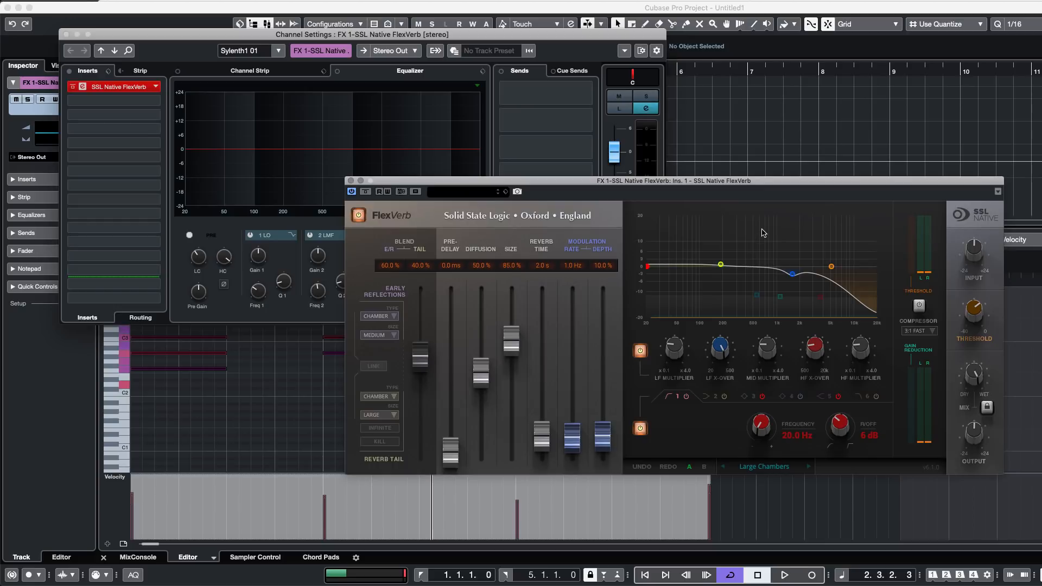
- Search the effects for "compres", add Compressor to the FX channel's second insert slot and reposition its window
click(138, 104)
text(compre)
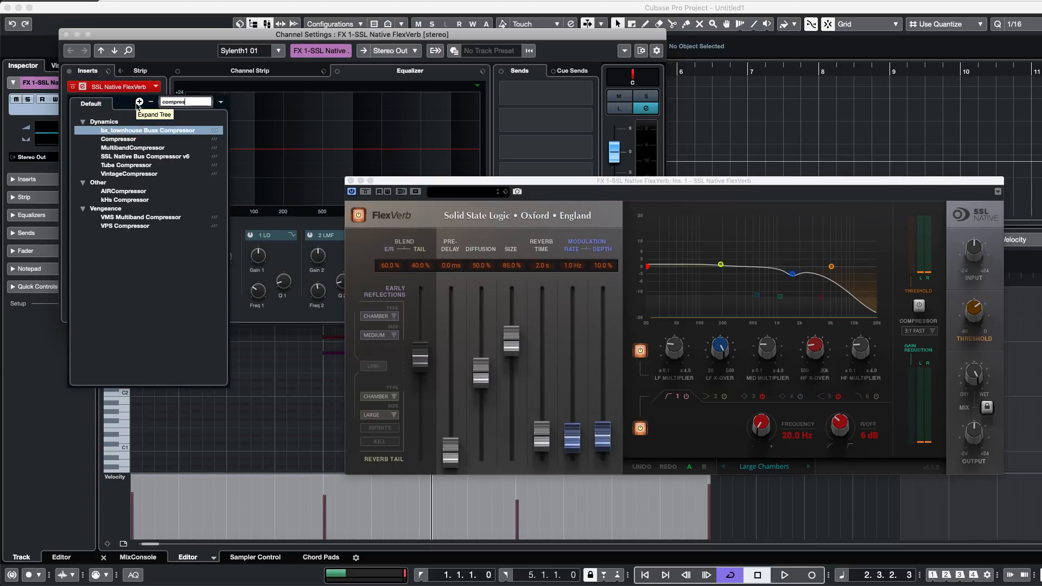
text(s)
click(125, 139)
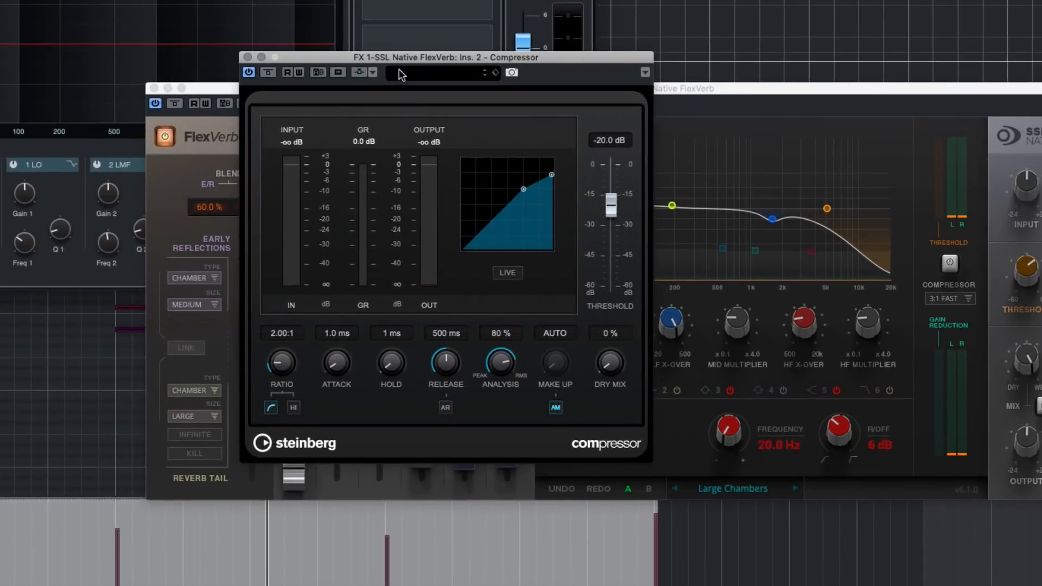
drag(529, 162, 570, 164)
drag(461, 65, 516, 67)
- Activate the Compressor's side-chain and add Audio 01 and Sylenth1 01 as its side-chain inputs
click(462, 84)
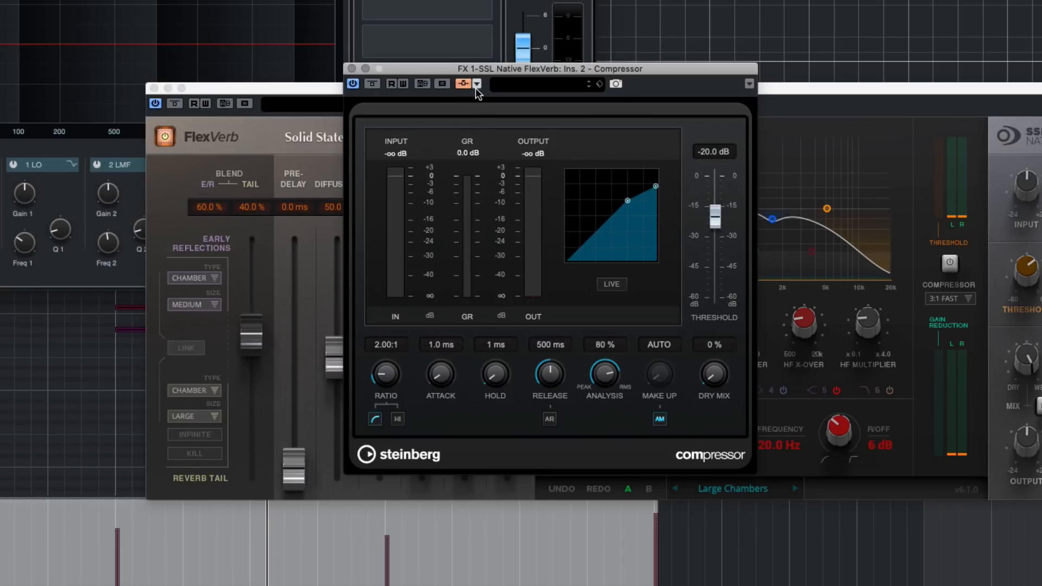
click(476, 85)
click(669, 247)
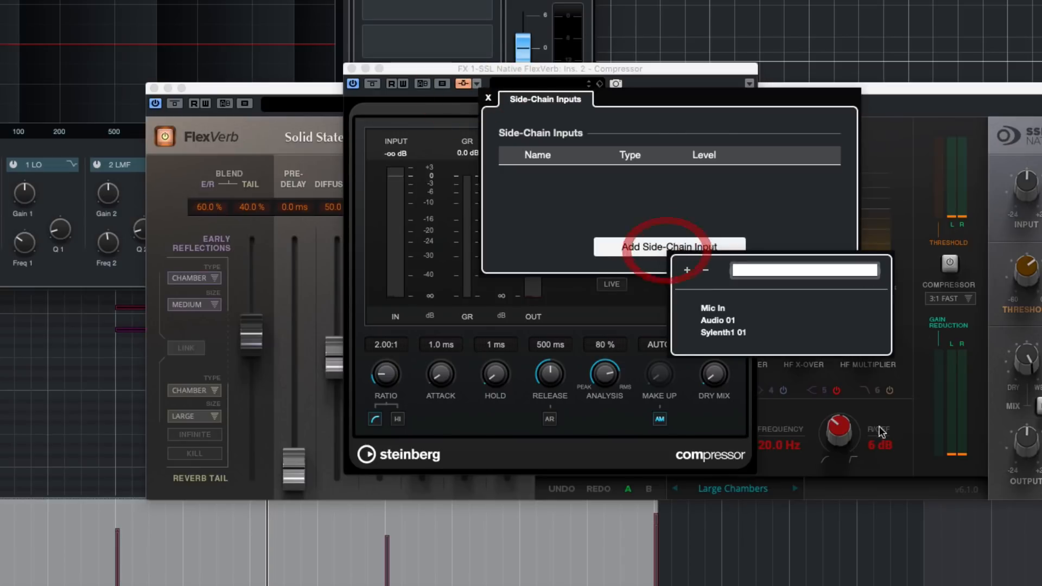
click(723, 321)
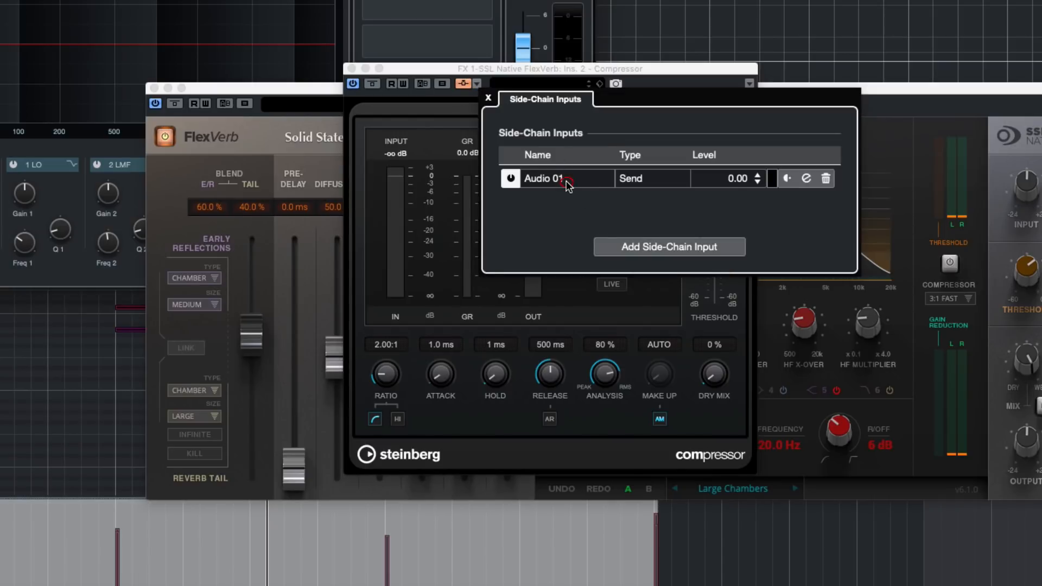
click(647, 247)
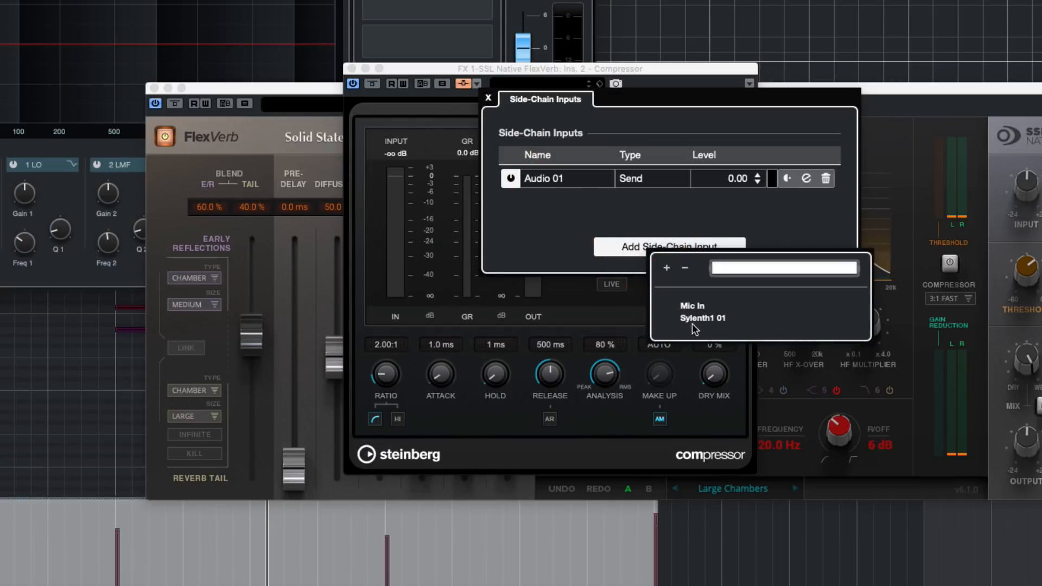
click(696, 318)
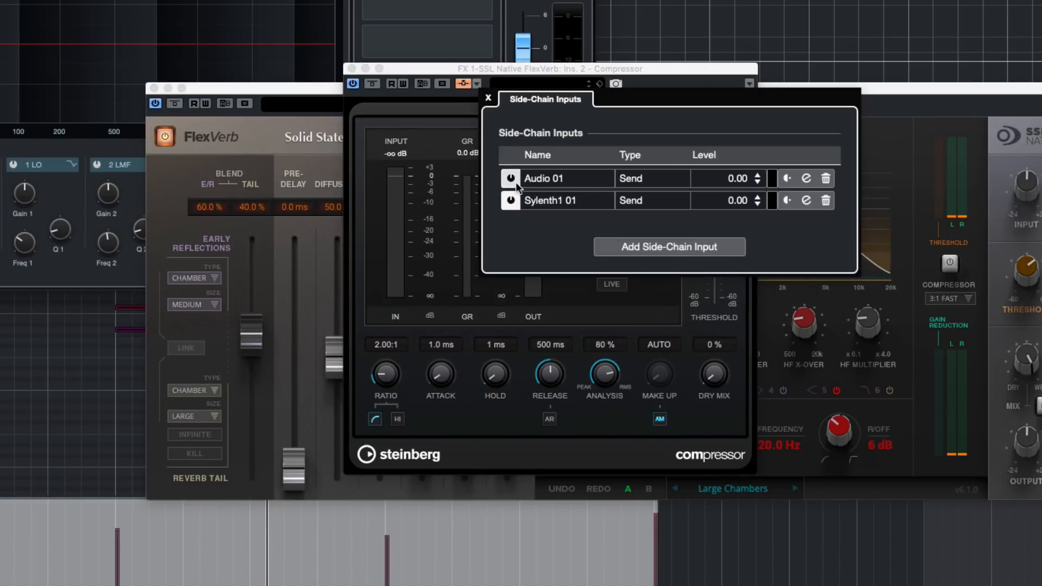
double_click(510, 201)
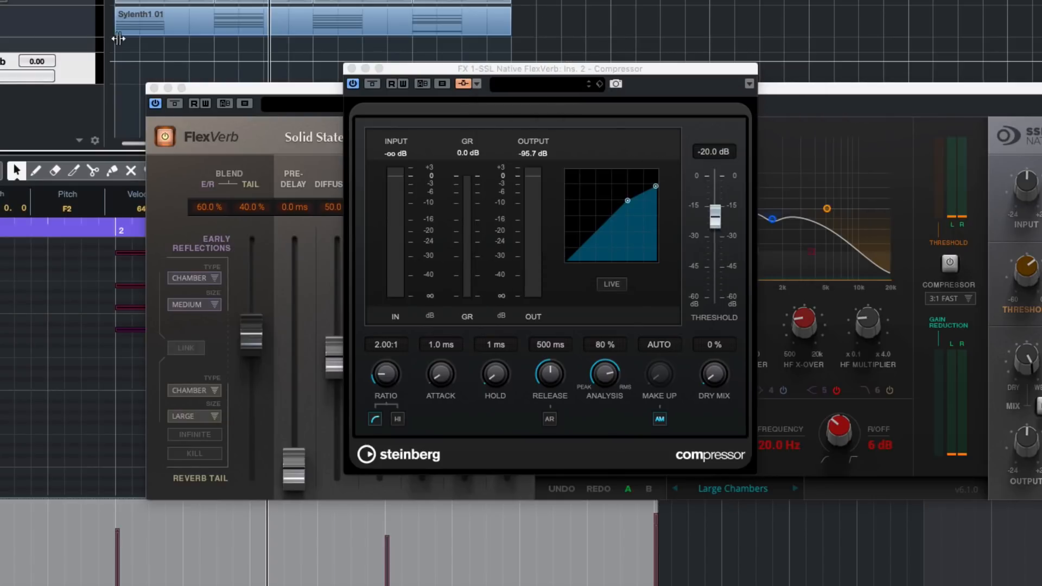
- Play the loop, set the Compressor's ratio to 5.53:1 and threshold to -60.0 dB, and move its window aside
click(129, 44)
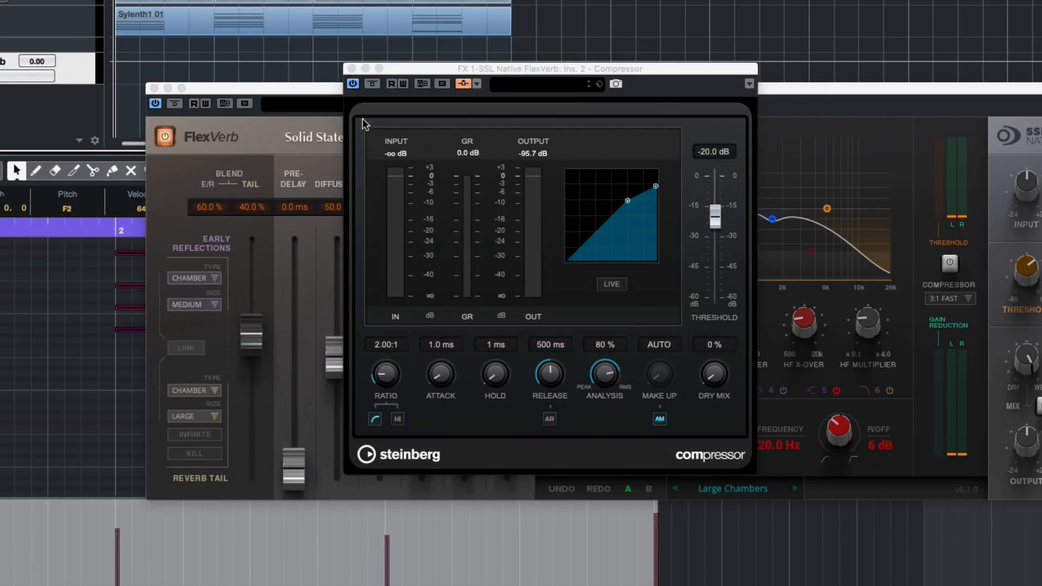
drag(715, 216, 715, 255)
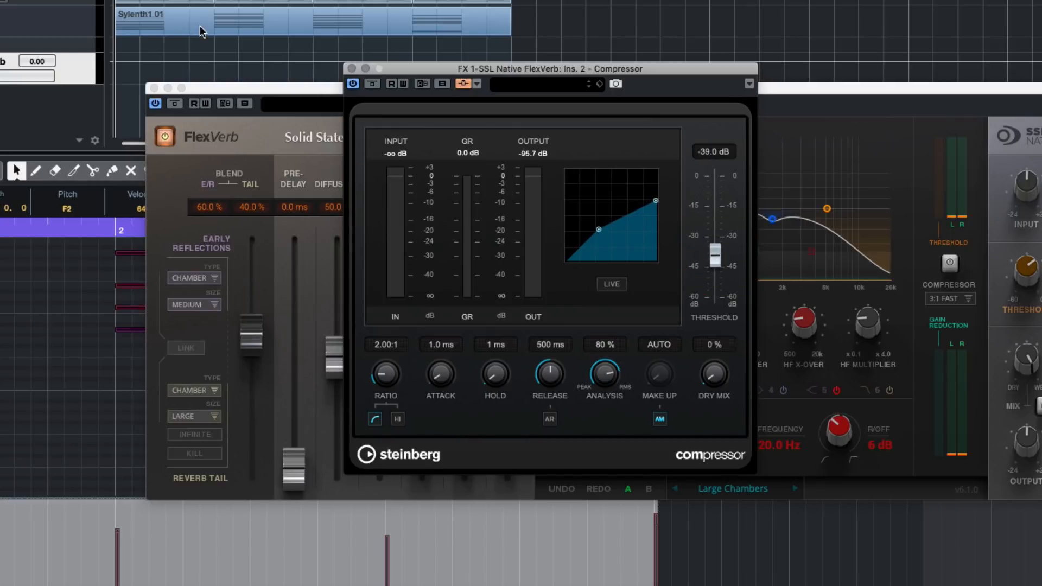
key(space)
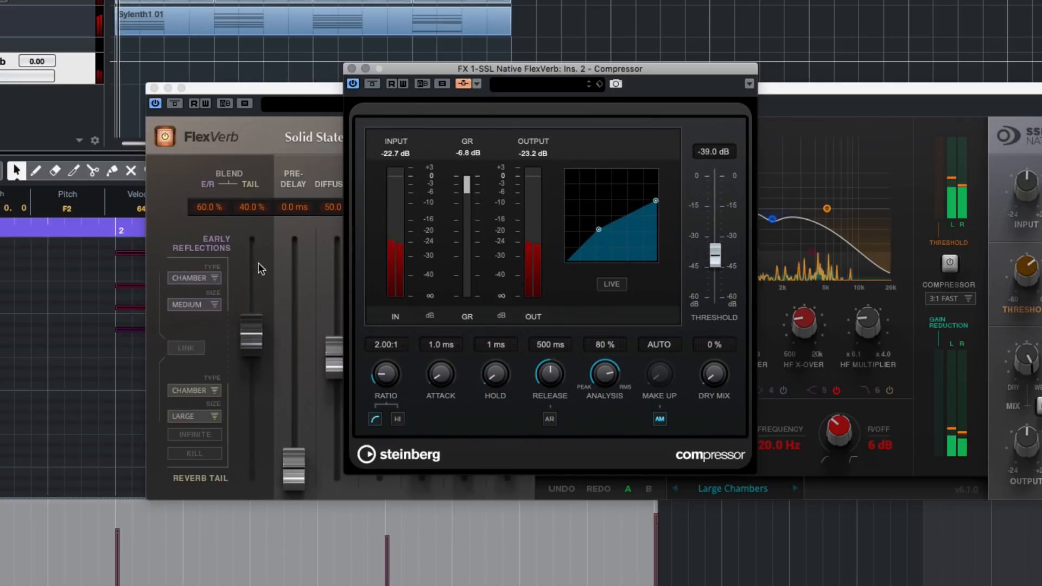
drag(392, 376, 394, 299)
drag(715, 254, 715, 299)
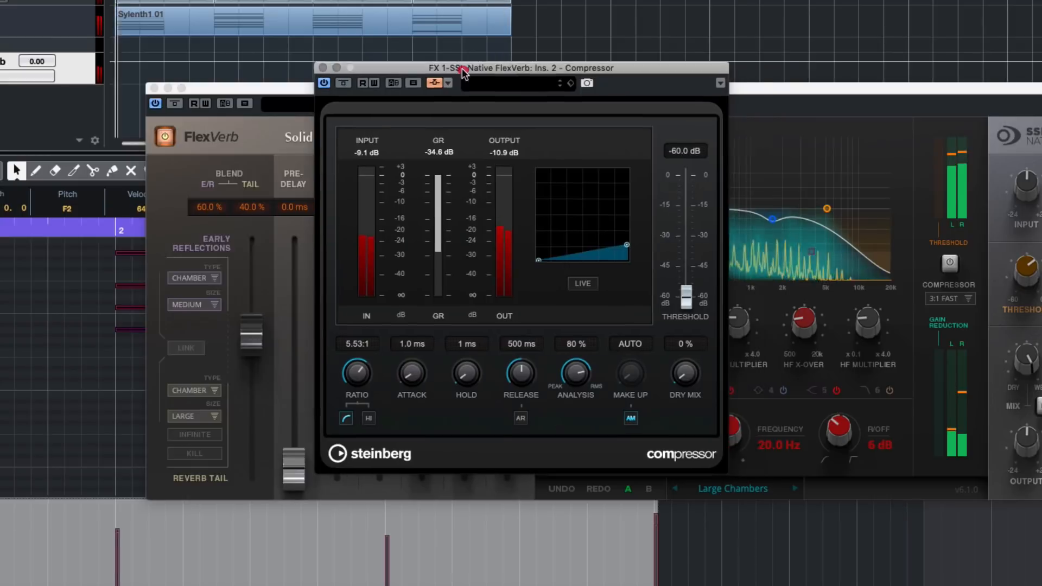
drag(501, 75, 160, 72)
- Raise FlexVerb's size to 93.0% and reverb time to 13.6 s, then close the FlexVerb and Compressor windows
click(617, 331)
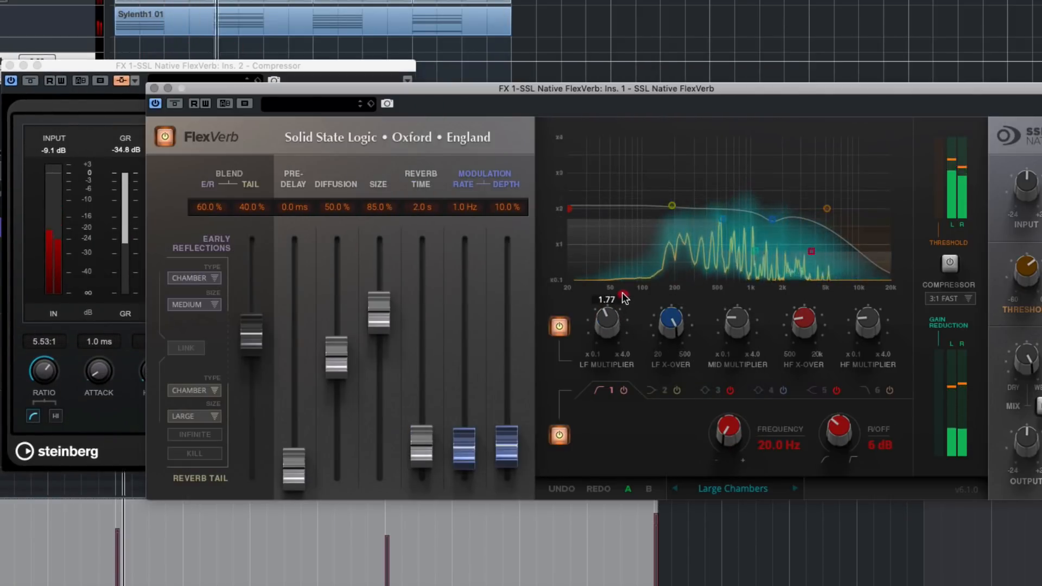
click(855, 428)
drag(380, 312, 379, 228)
drag(424, 435, 375, 274)
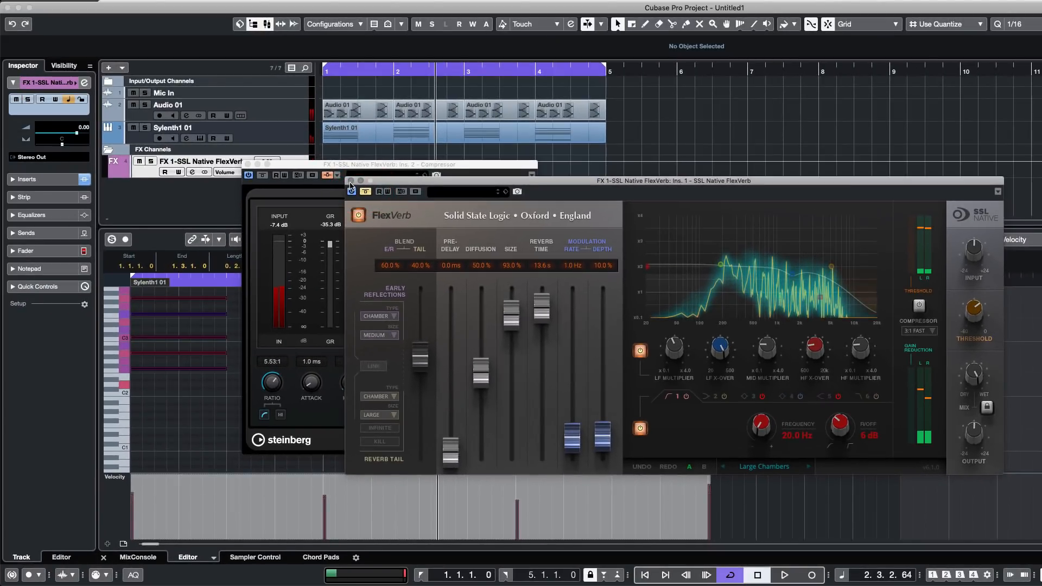
click(154, 88)
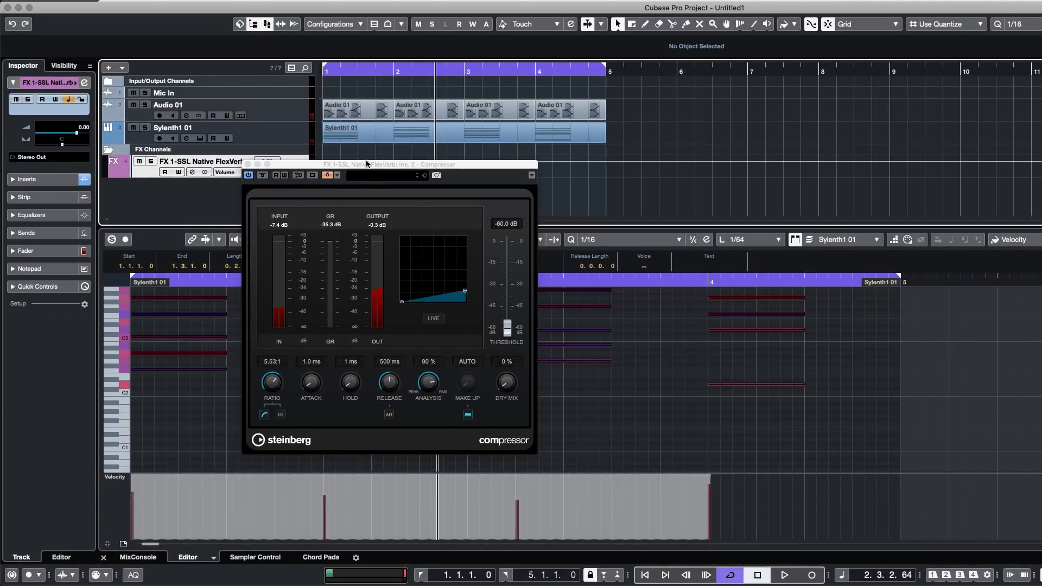
click(247, 165)
- Select the Sylenth1 01 track, zoom in slightly on the arrangement and enlarge the track area above the lower editor
click(578, 133)
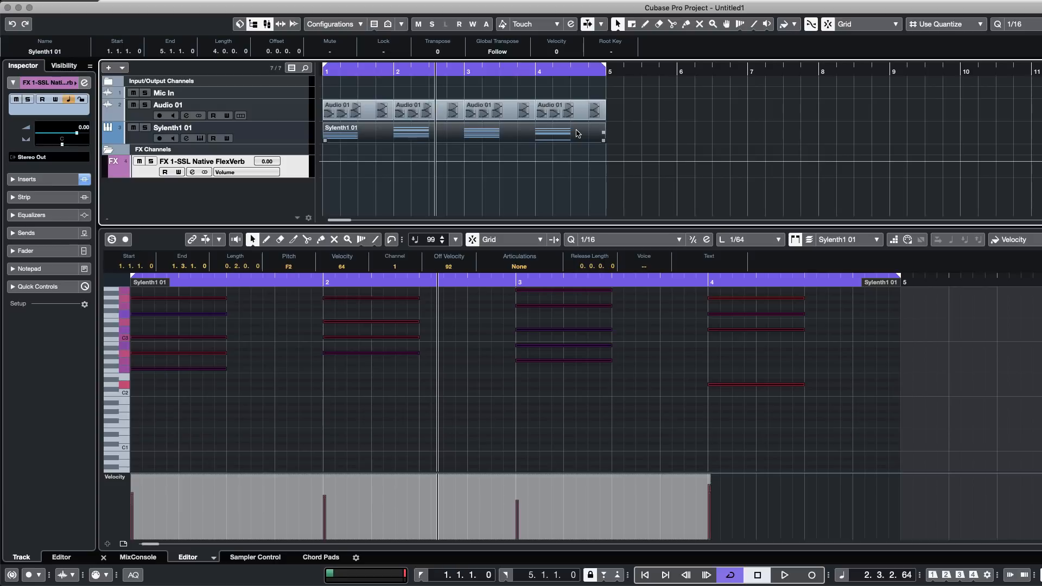
click(659, 146)
click(342, 138)
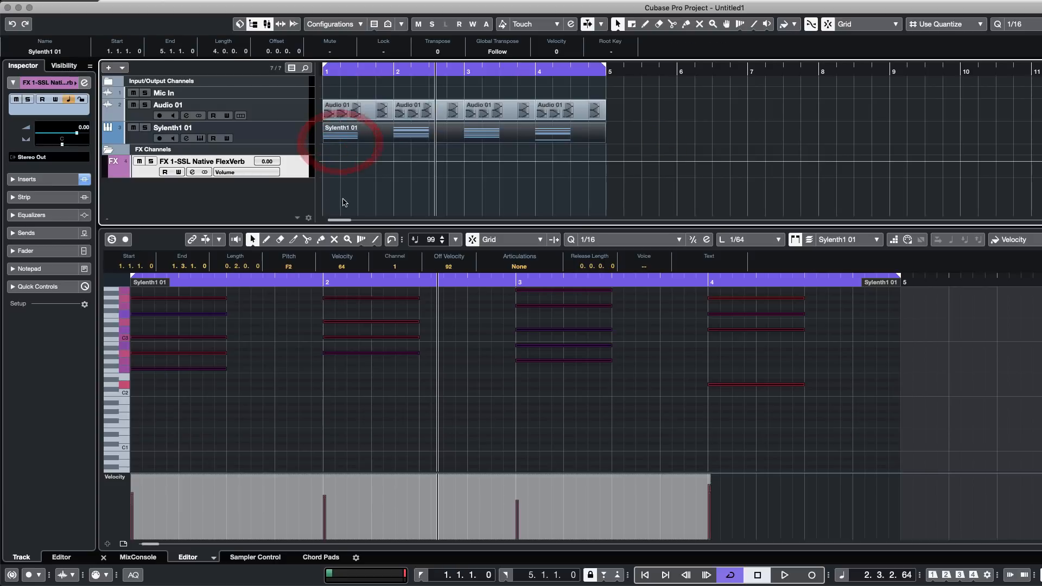
click(298, 142)
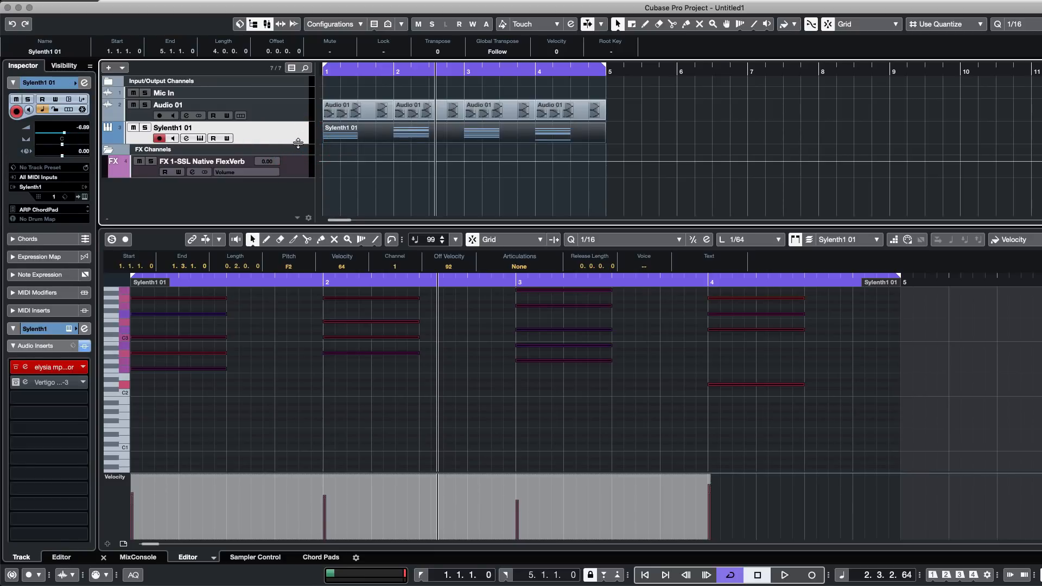
key(h)
key(g)
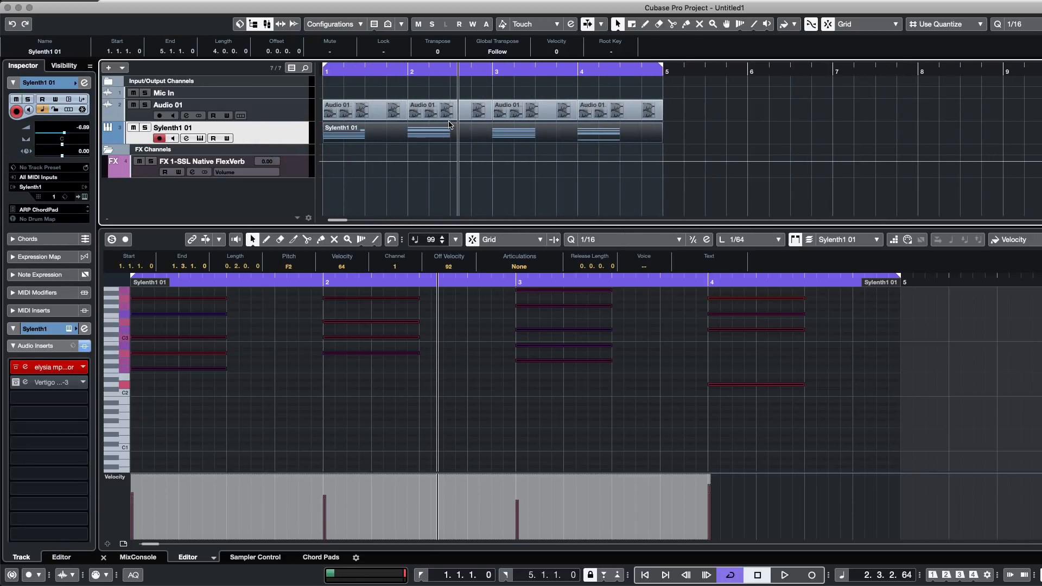
click(419, 151)
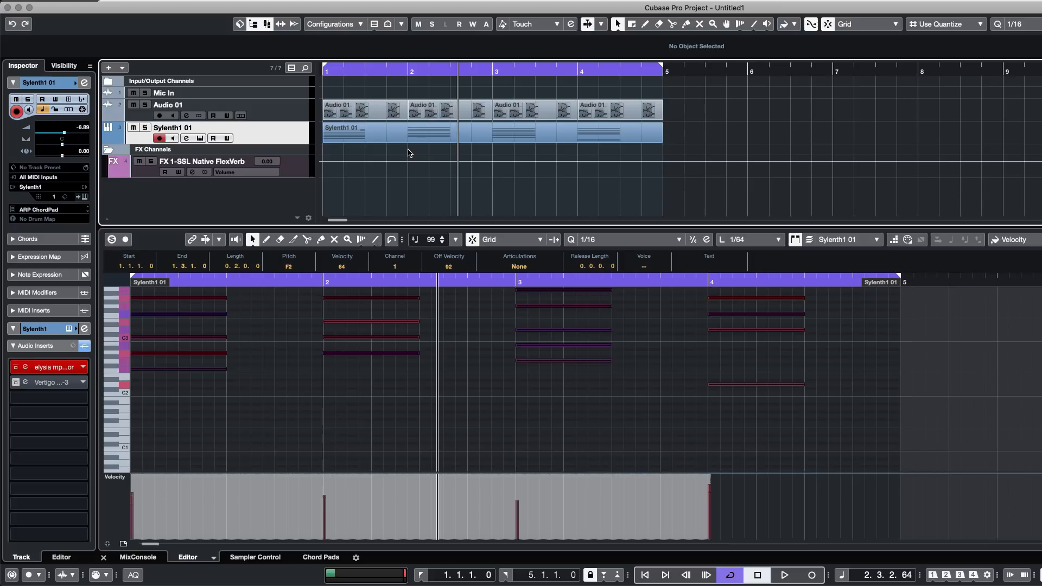
drag(478, 227, 478, 281)
drag(477, 282, 477, 304)
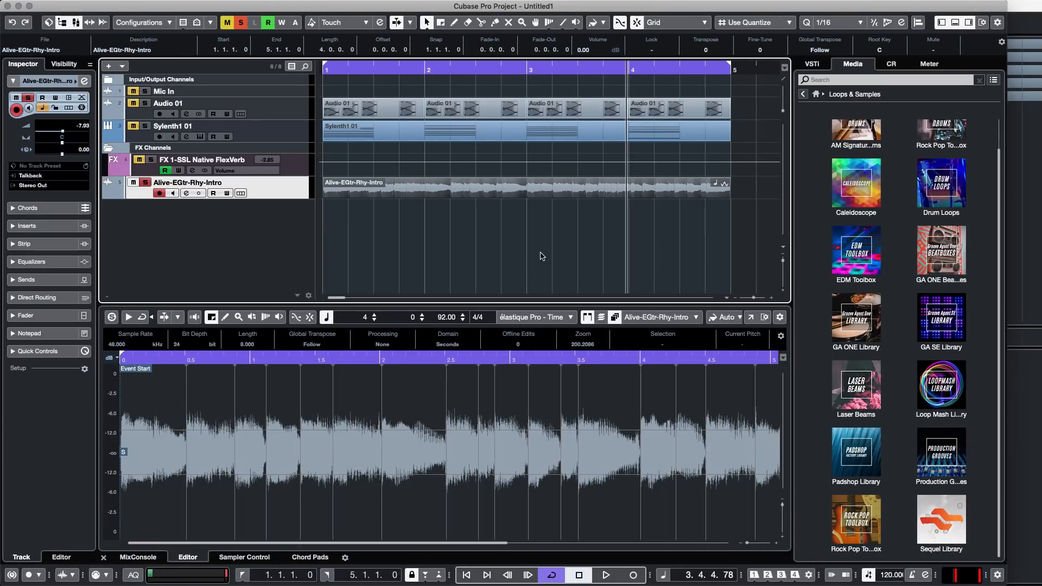
- Select the Alive-EGtr-Rhy-Intro audio event and widen the project window to fill the screen
click(541, 256)
click(442, 191)
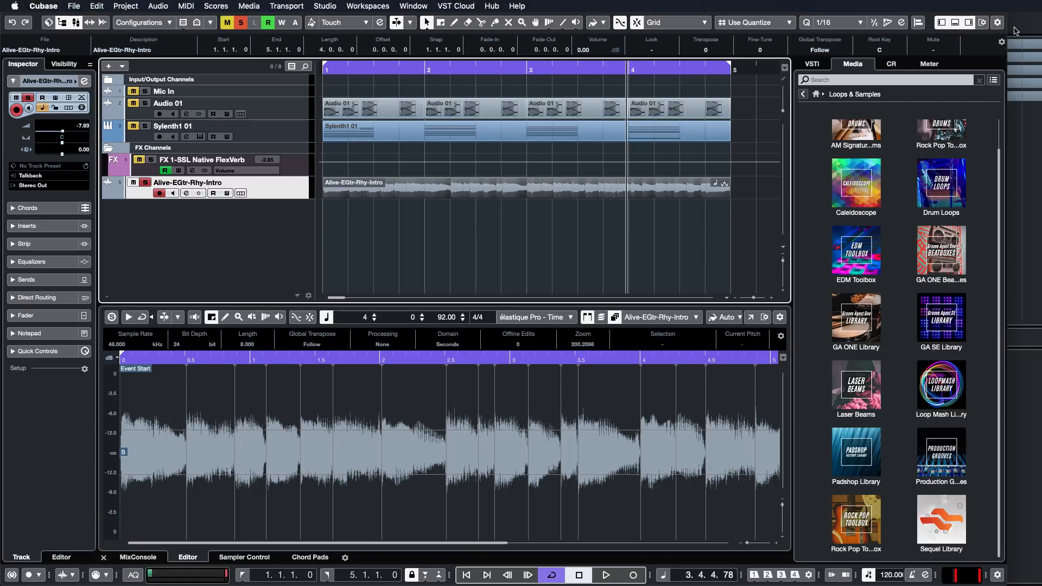
drag(1008, 82, 1041, 82)
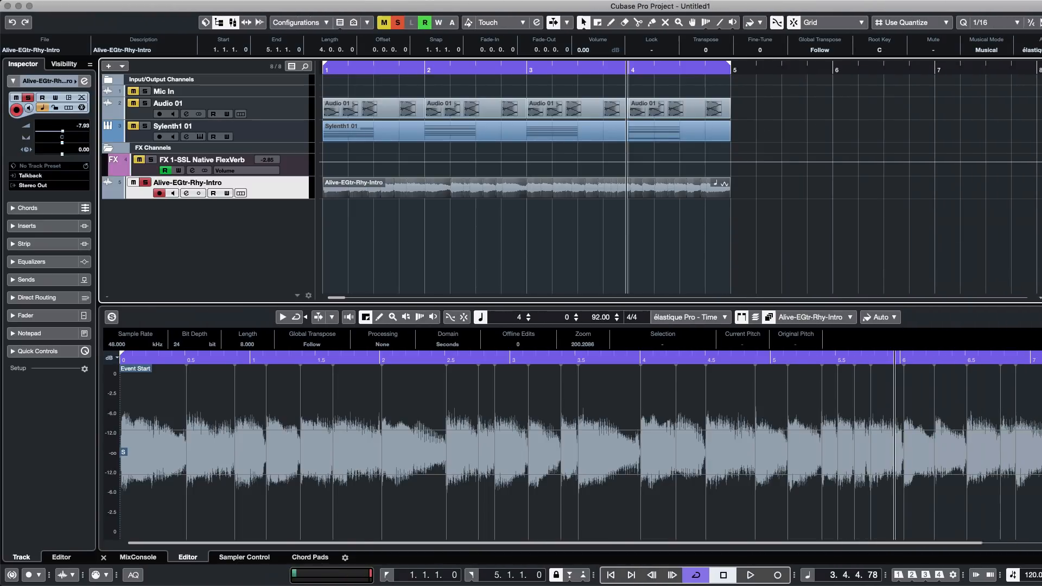
- Bounce the Alive-EGtr-Rhy-Intro audio event and replace the original with the bounced version
click(470, 240)
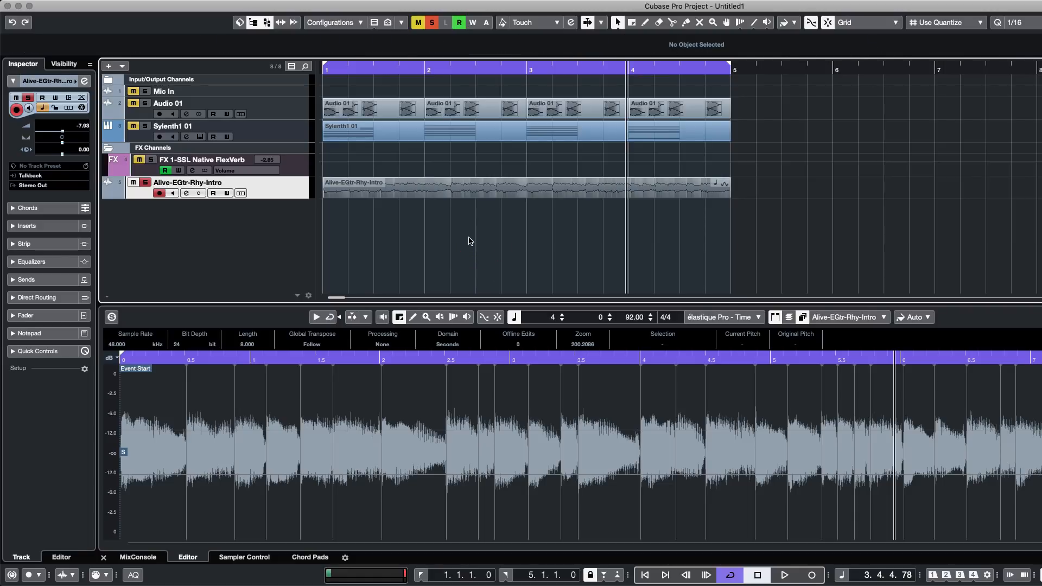
click(414, 195)
click(373, 224)
click(349, 193)
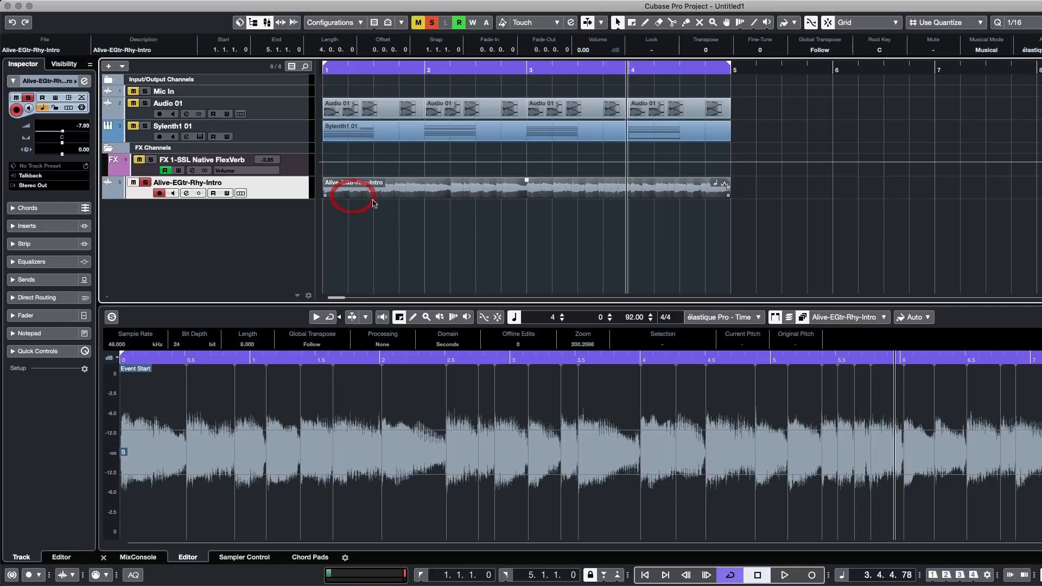
click(579, 237)
click(700, 190)
key(b)
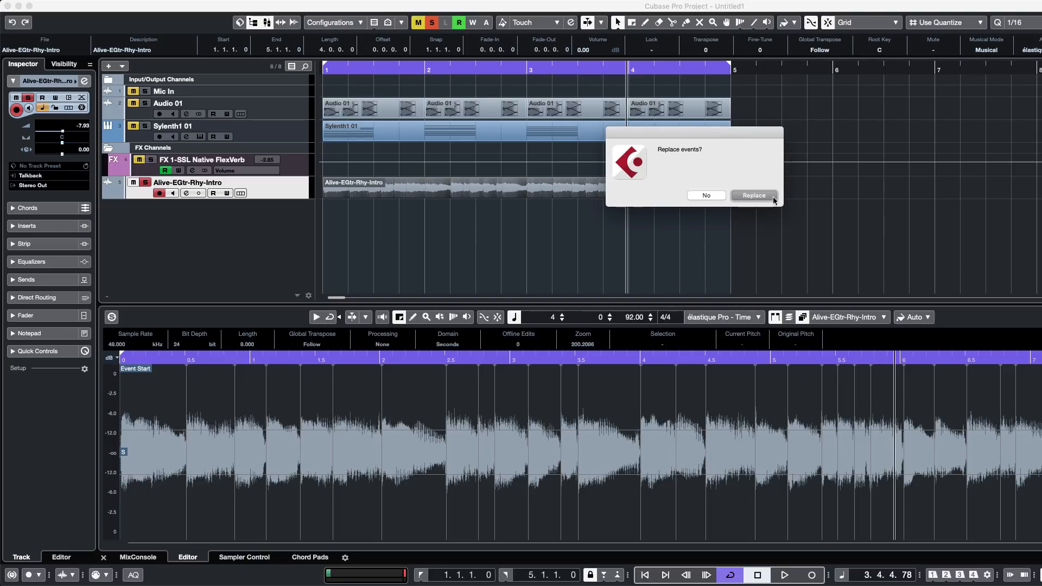
click(769, 197)
click(551, 190)
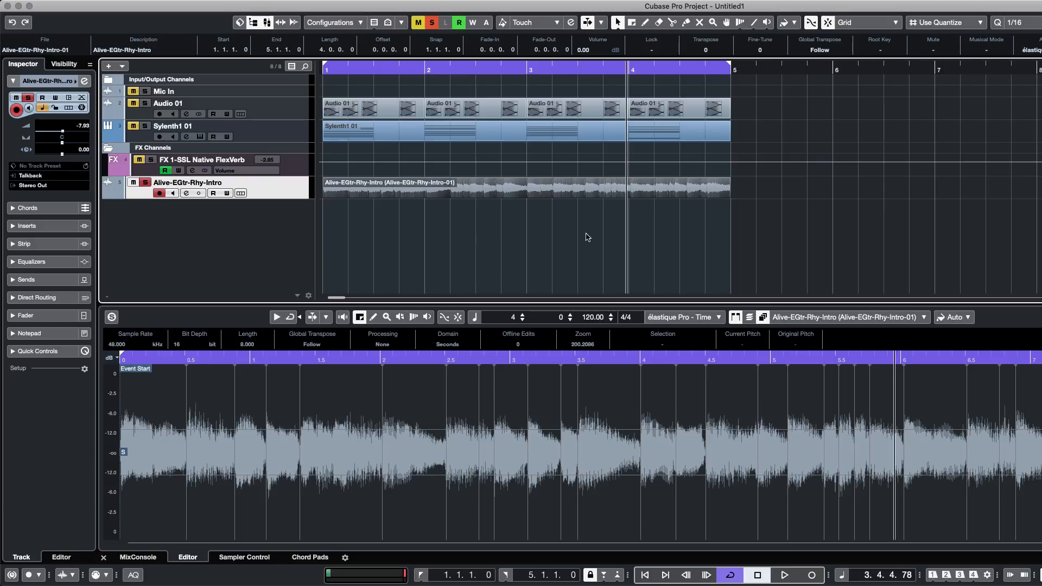
click(521, 227)
click(499, 181)
mouse_move(156, 3)
click(130, 6)
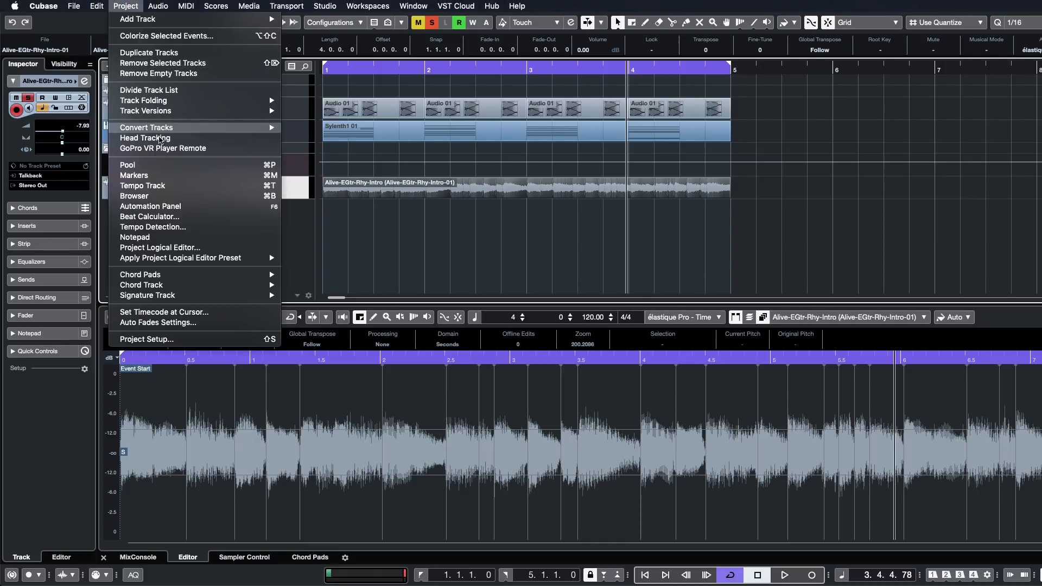
mouse_move(157, 128)
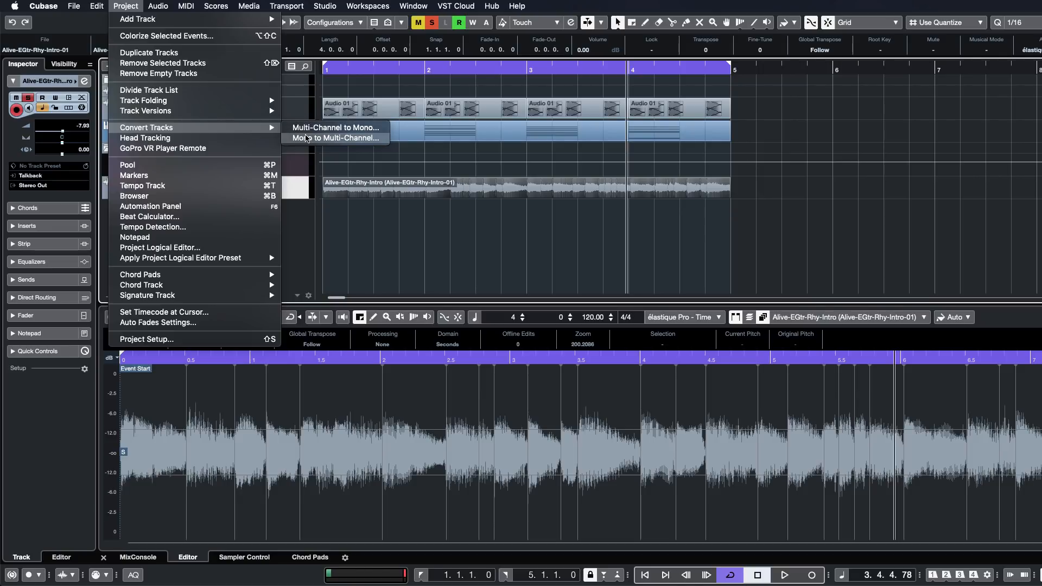
click(697, 263)
click(493, 190)
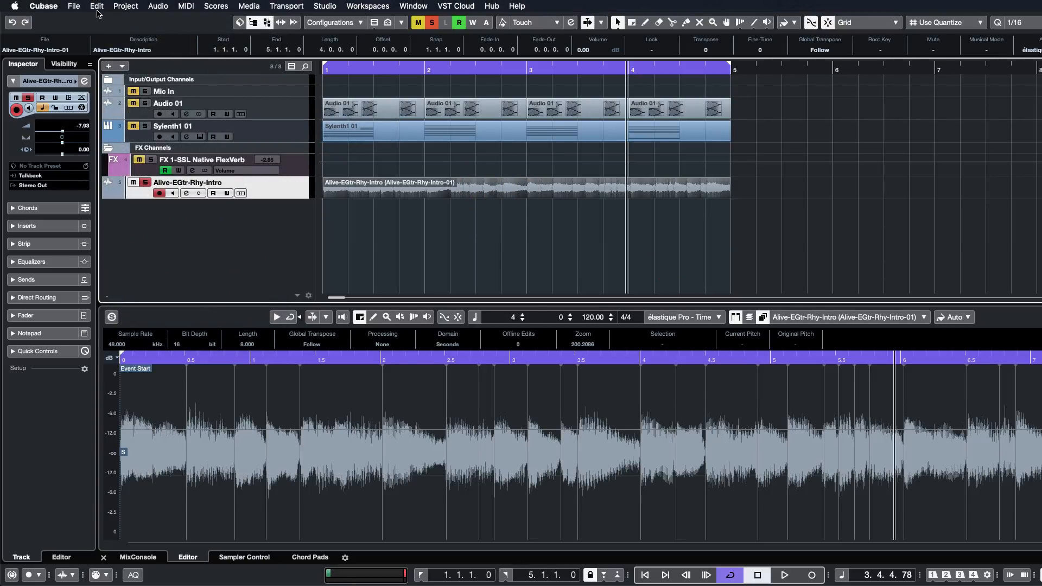
click(125, 6)
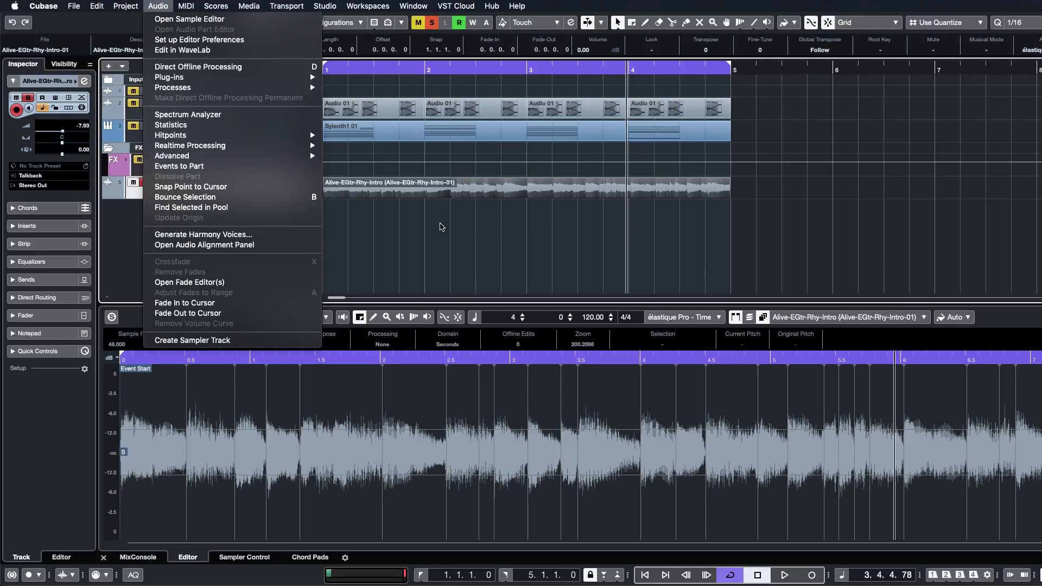
click(437, 221)
click(433, 183)
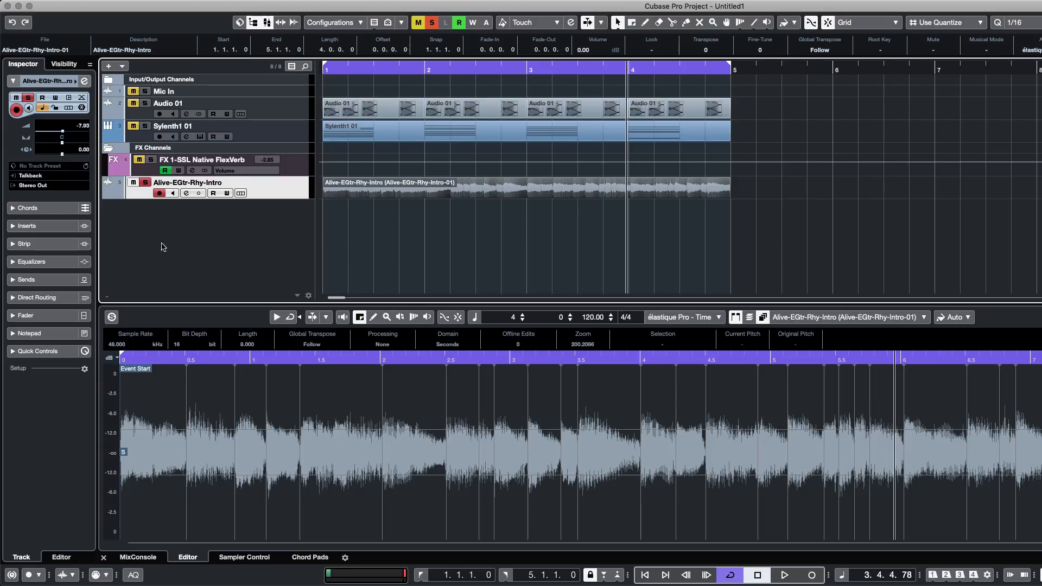
click(644, 250)
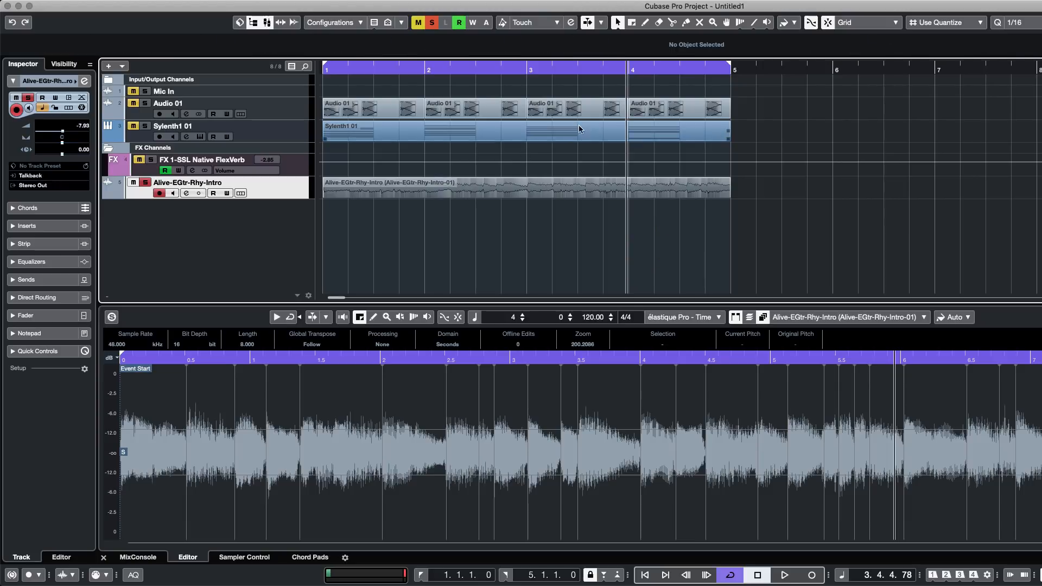
click(895, 144)
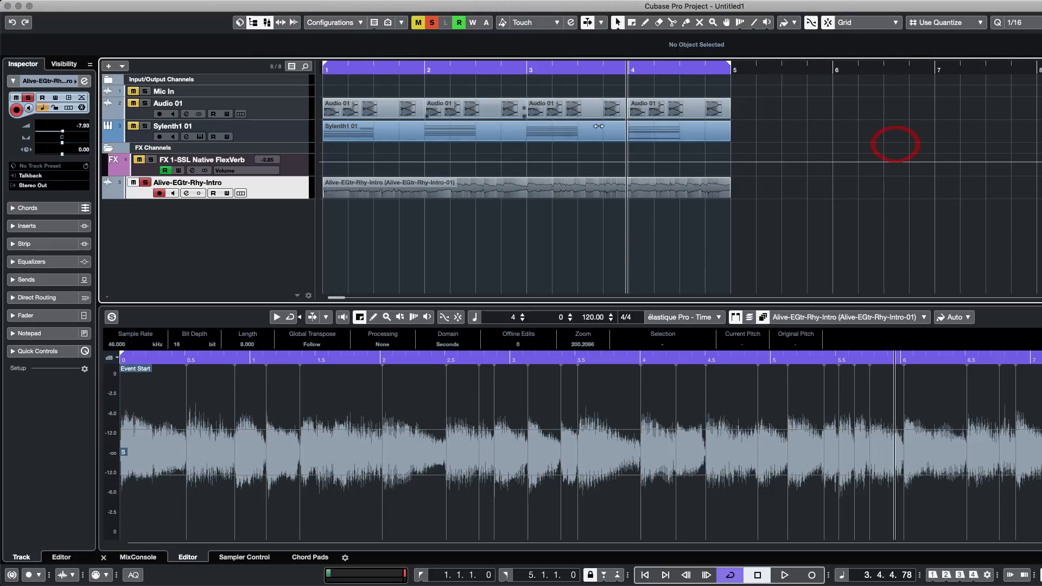
click(717, 114)
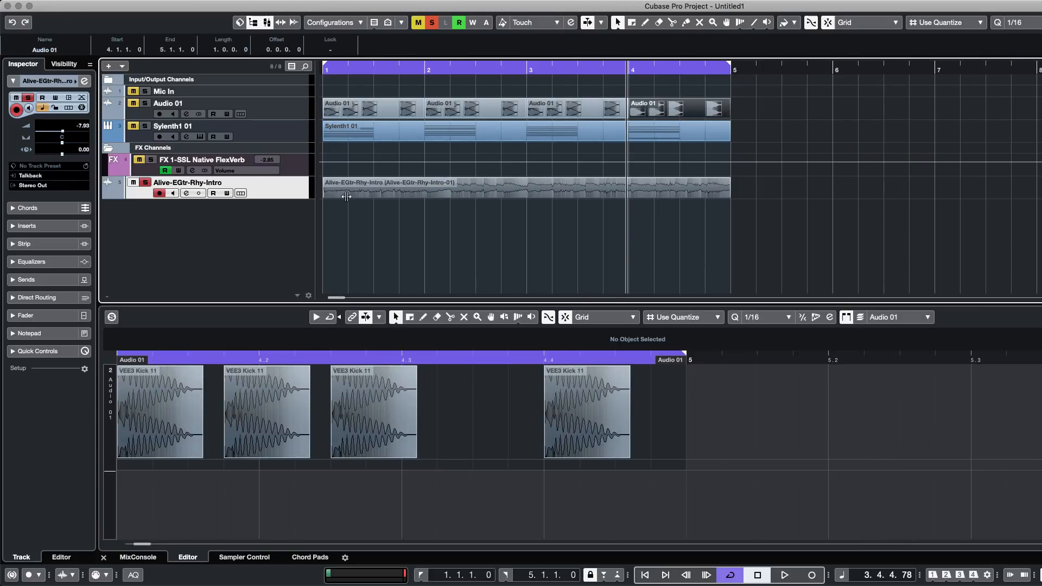
click(433, 185)
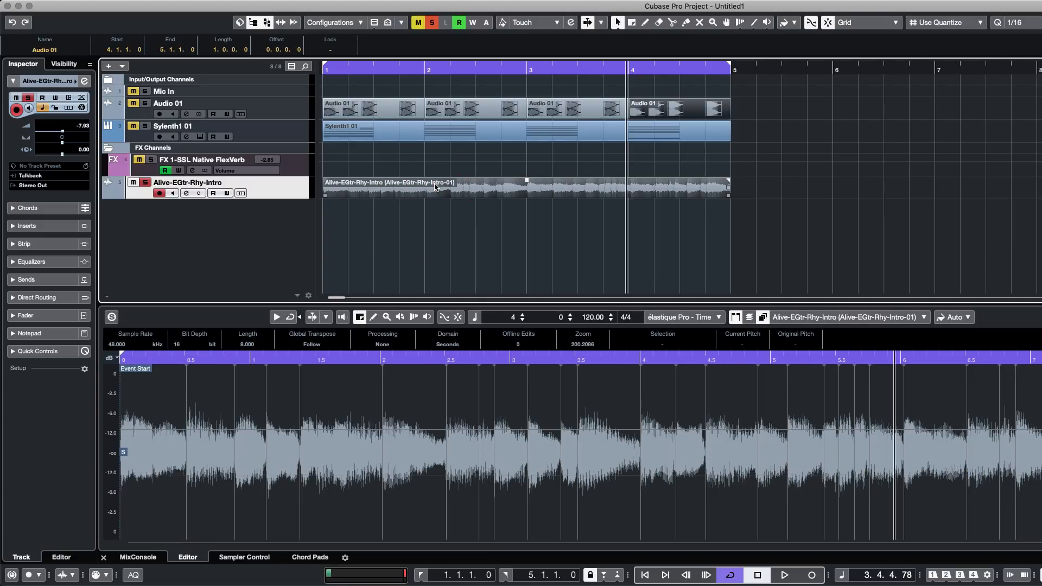
click(552, 226)
- Try to merge the selected Alive-EGtr-Rhy-Intro mono track to multi-channel, with source tracks muted and Stereo as the destination format
click(482, 187)
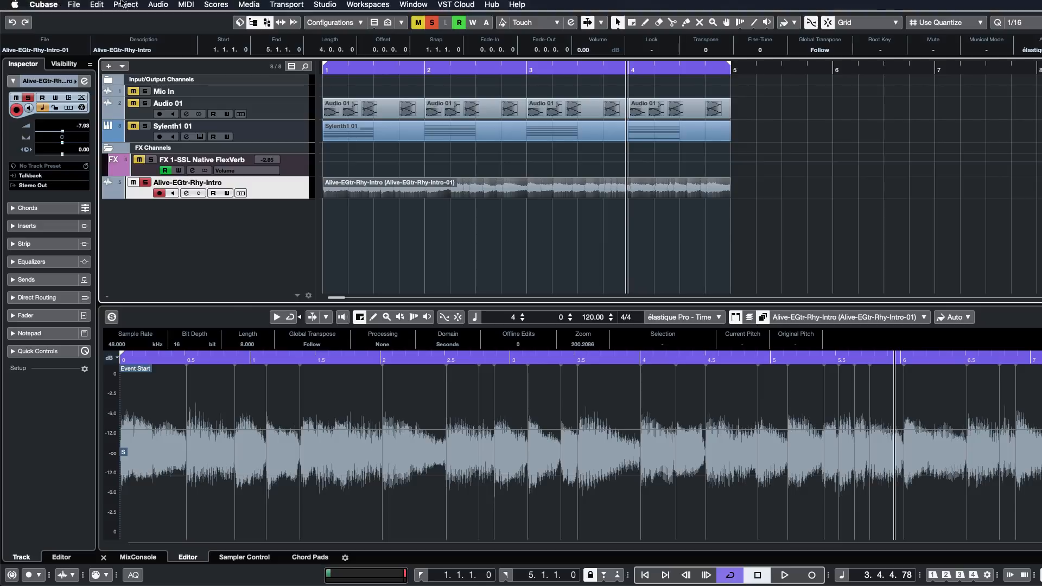
click(125, 6)
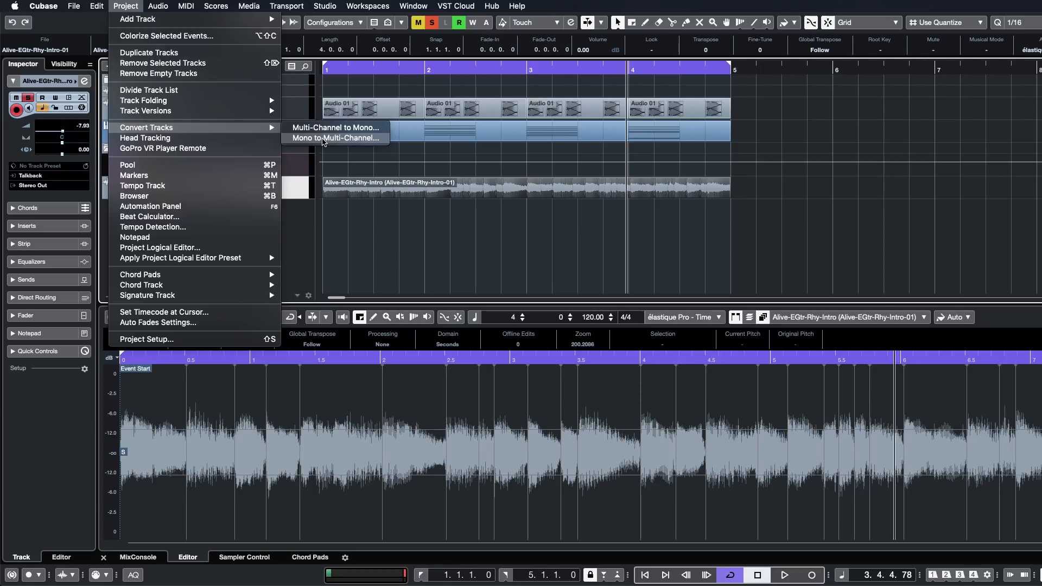
click(324, 139)
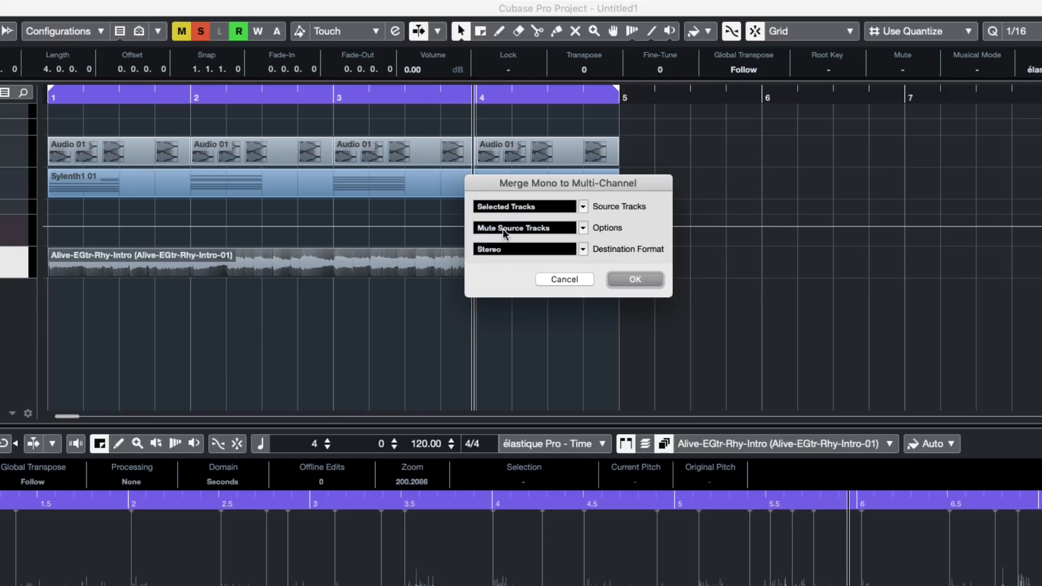
click(509, 206)
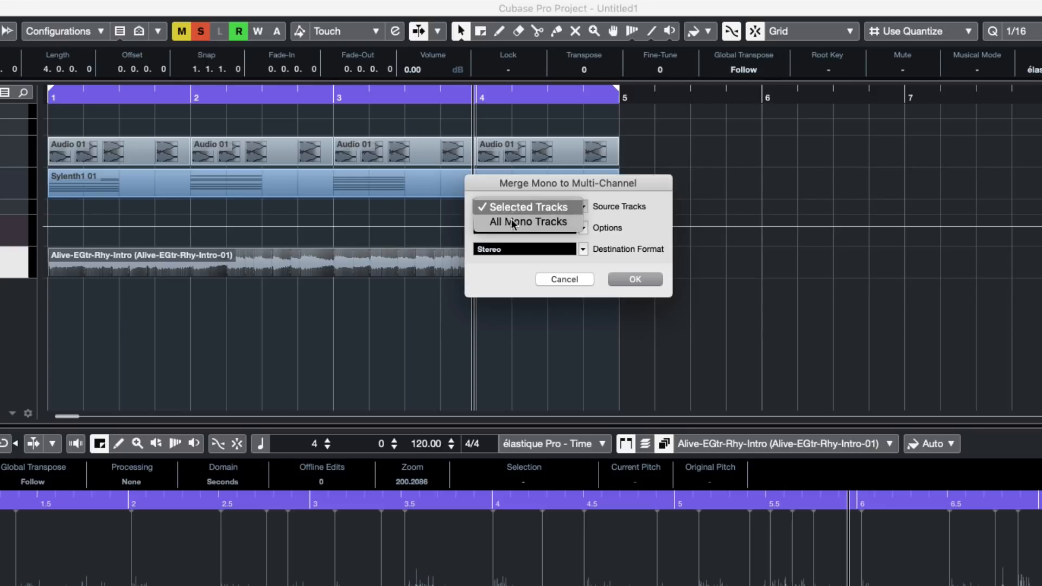
click(508, 207)
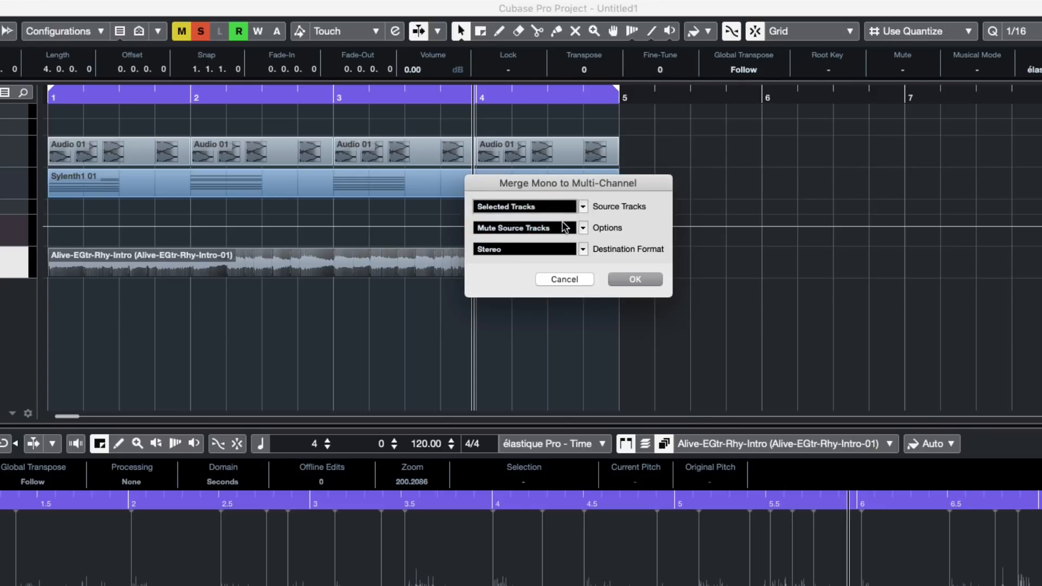
click(583, 248)
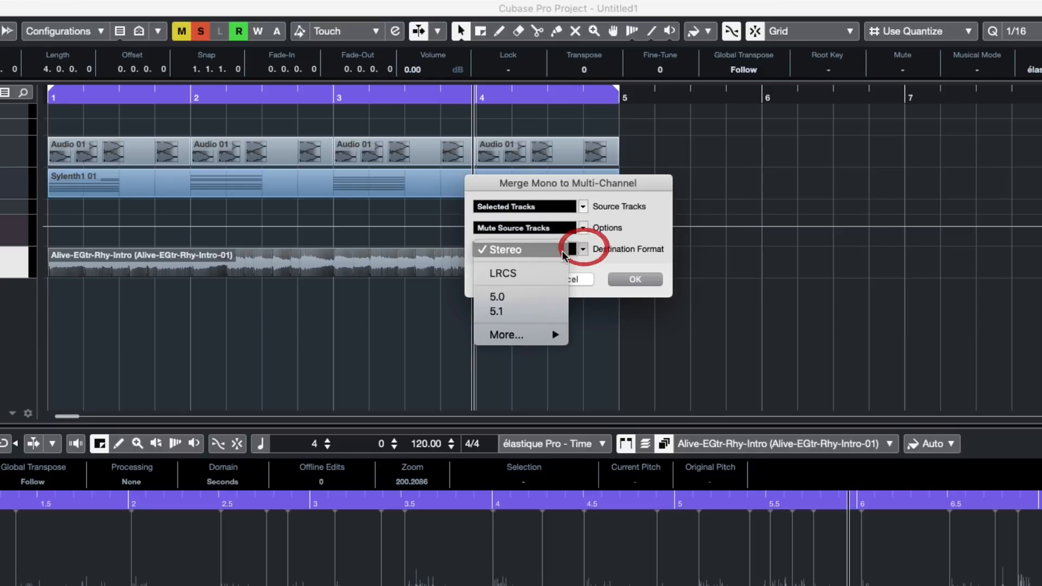
click(513, 249)
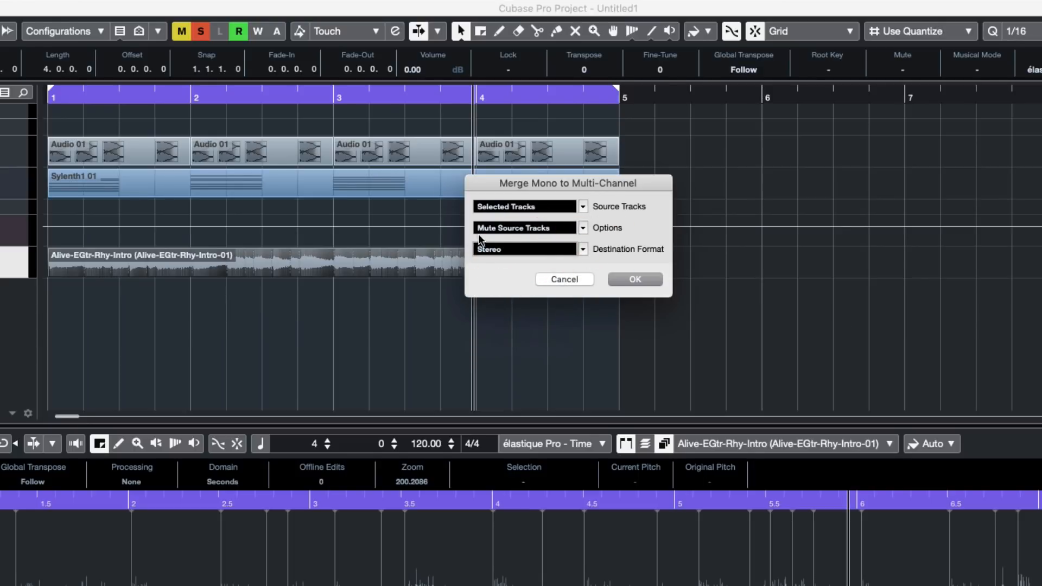
click(583, 232)
click(656, 205)
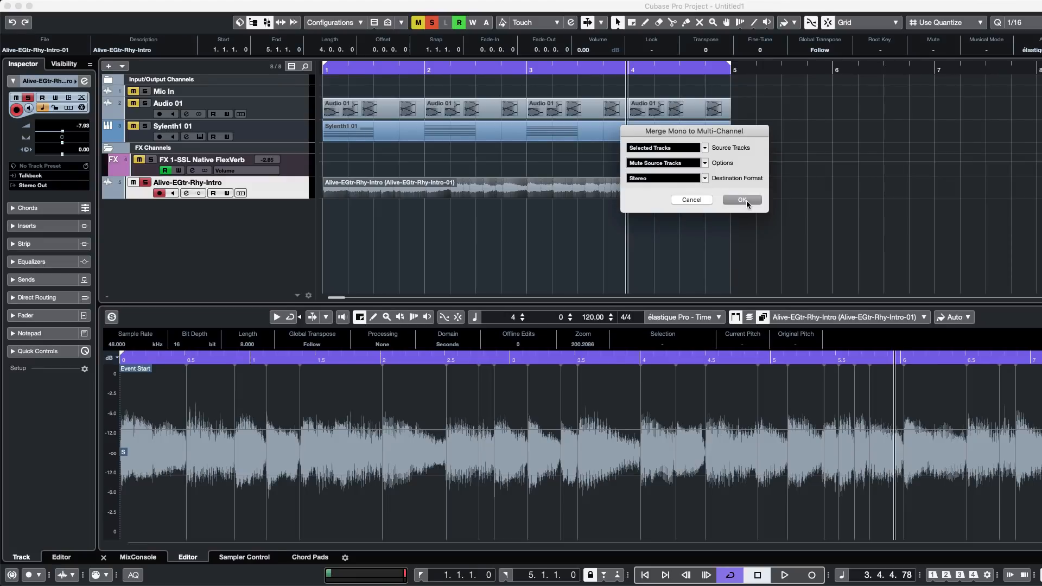
click(635, 279)
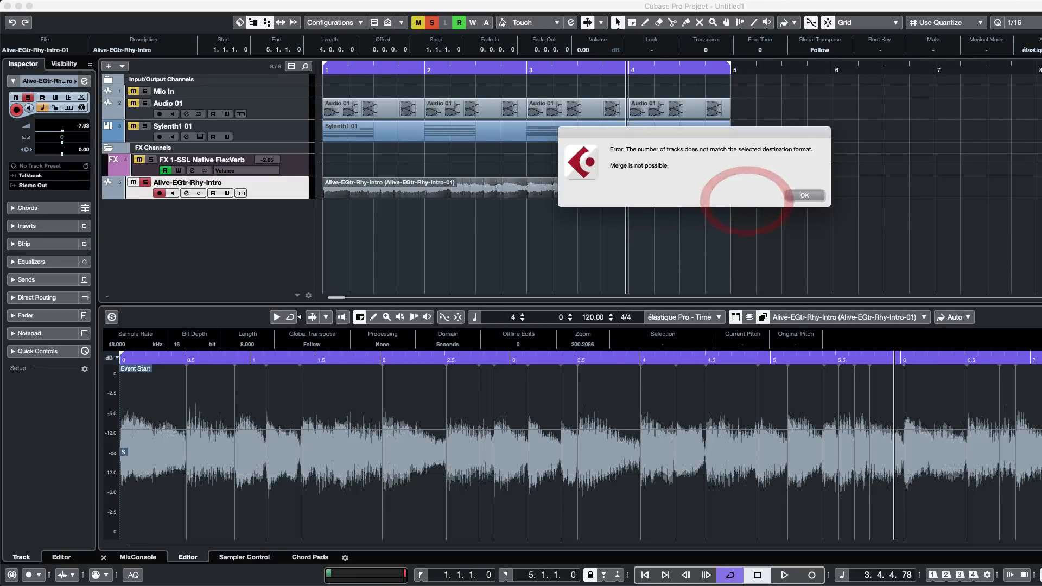
click(798, 195)
- Duplicate the Alive-EGtr-Rhy-Intro track and solo the copy
click(507, 217)
right_click(284, 185)
click(326, 217)
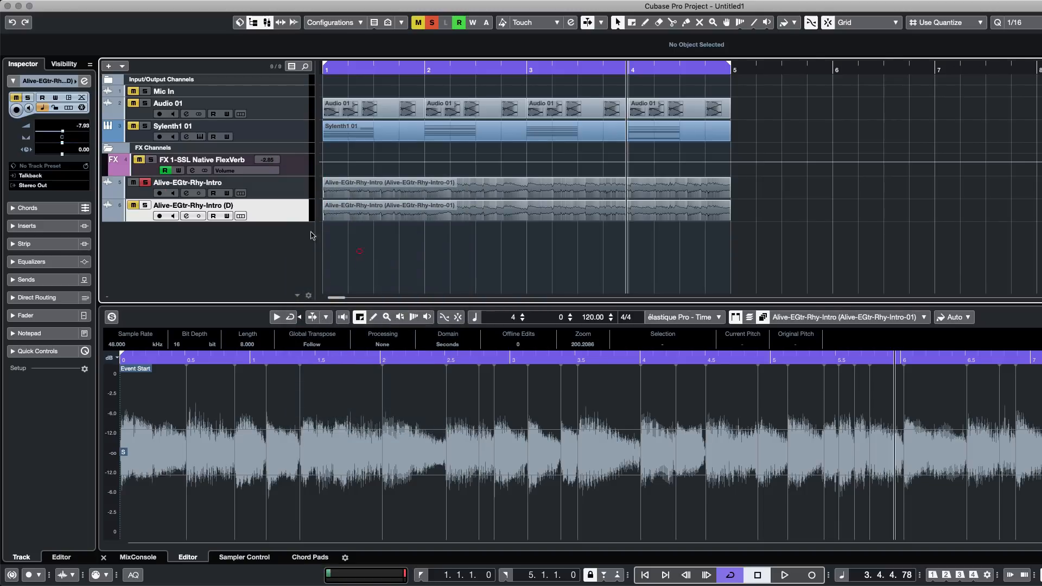
click(142, 205)
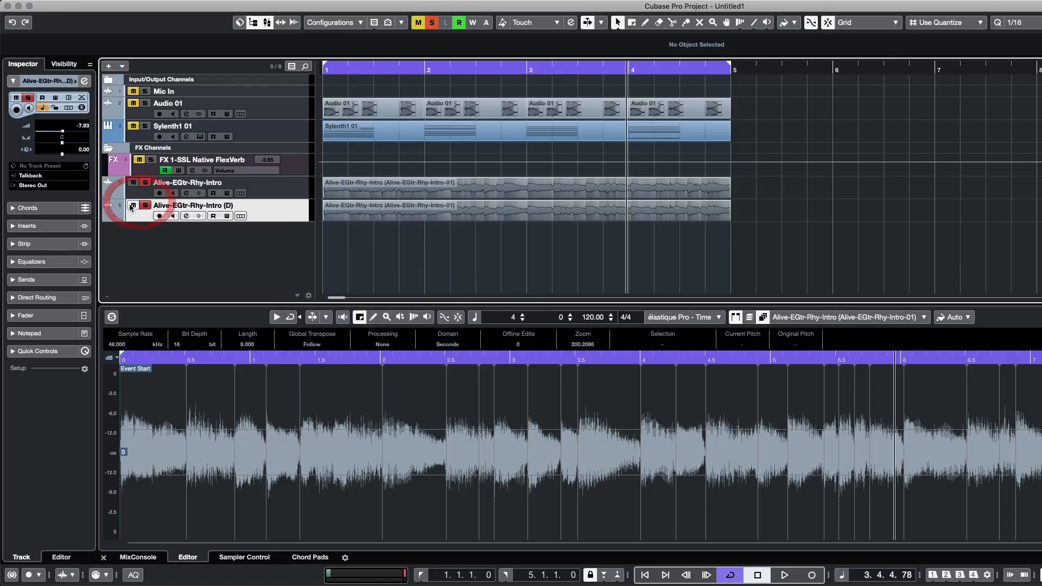
click(279, 186)
click(303, 210)
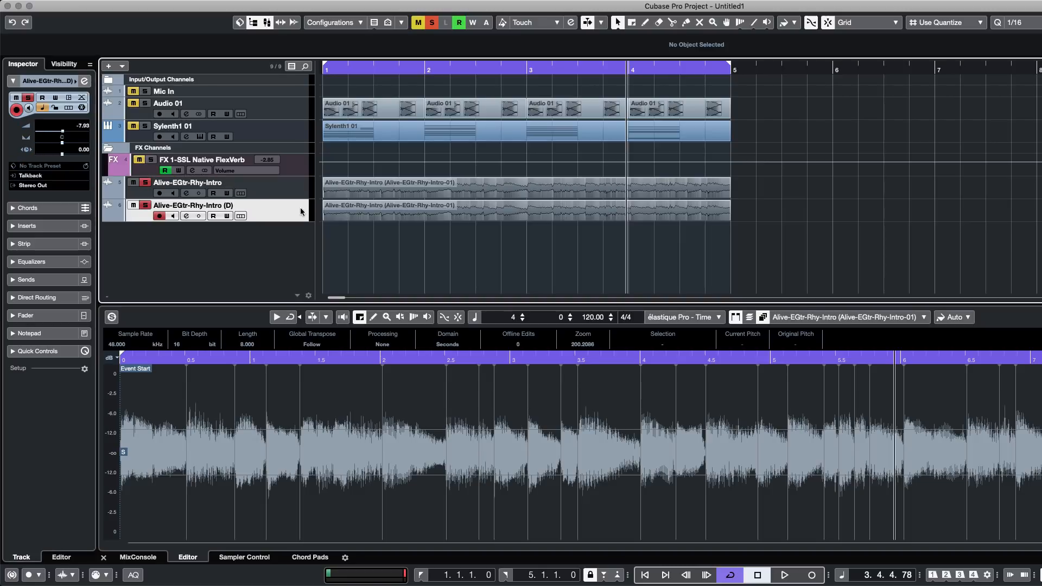
click(335, 161)
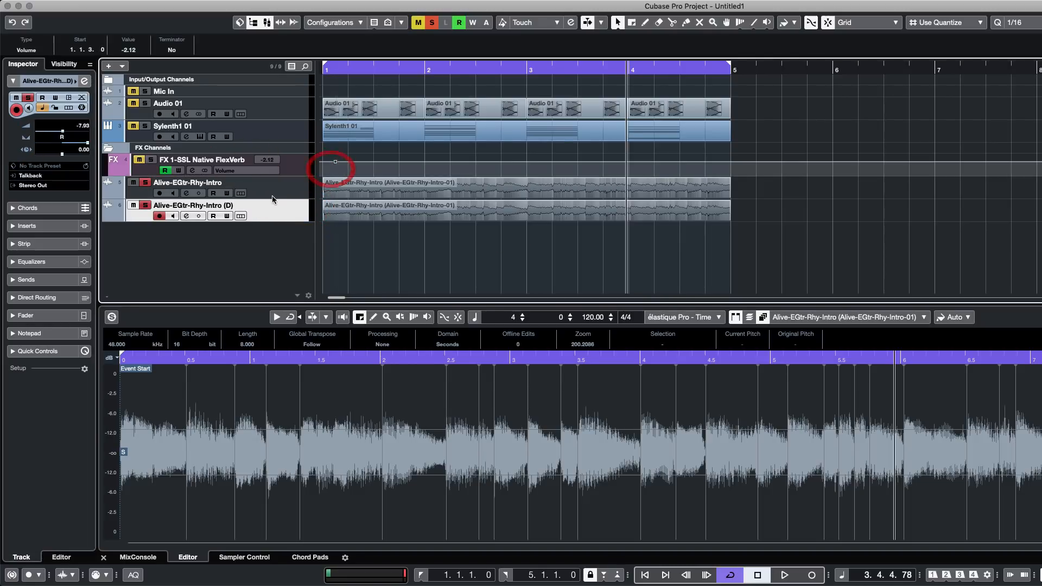
- Select both Alive-EGtr-Rhy-Intro tracks and merge them from mono to a stereo track, muting the source tracks
shift+click(275, 190)
mouse_move(3, 3)
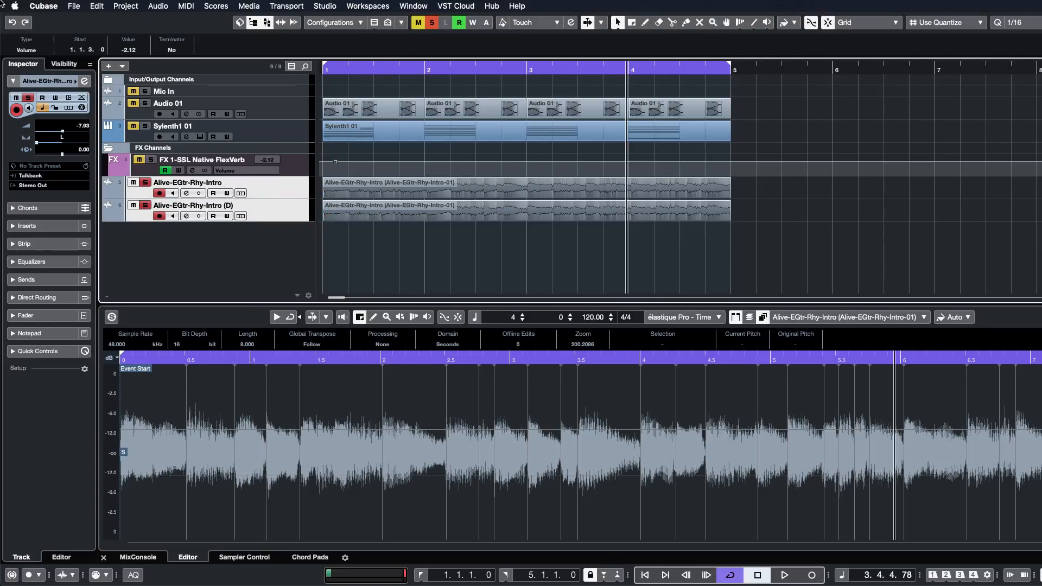
click(77, 6)
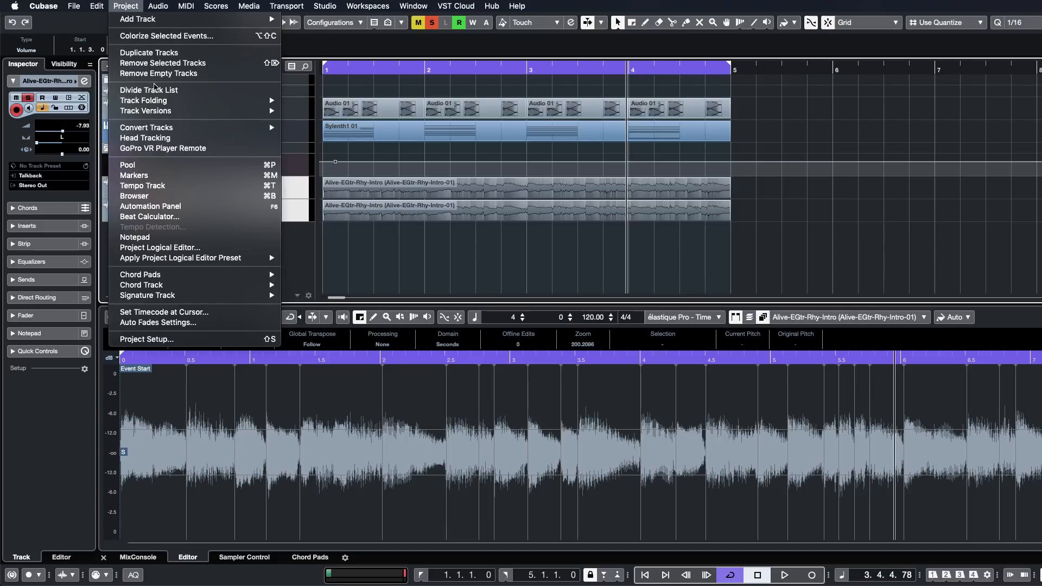
click(139, 4)
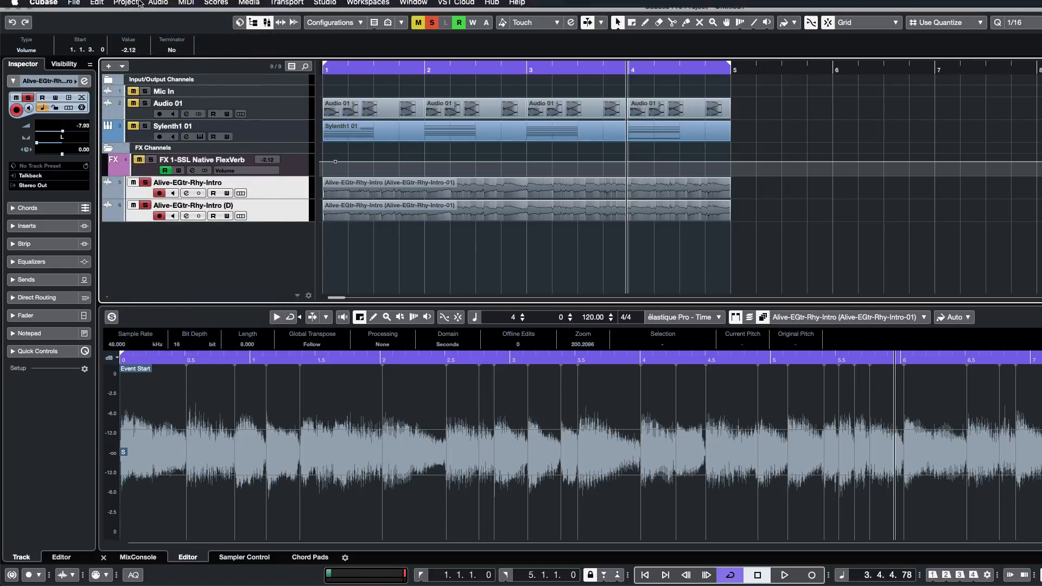
click(138, 4)
mouse_move(179, 128)
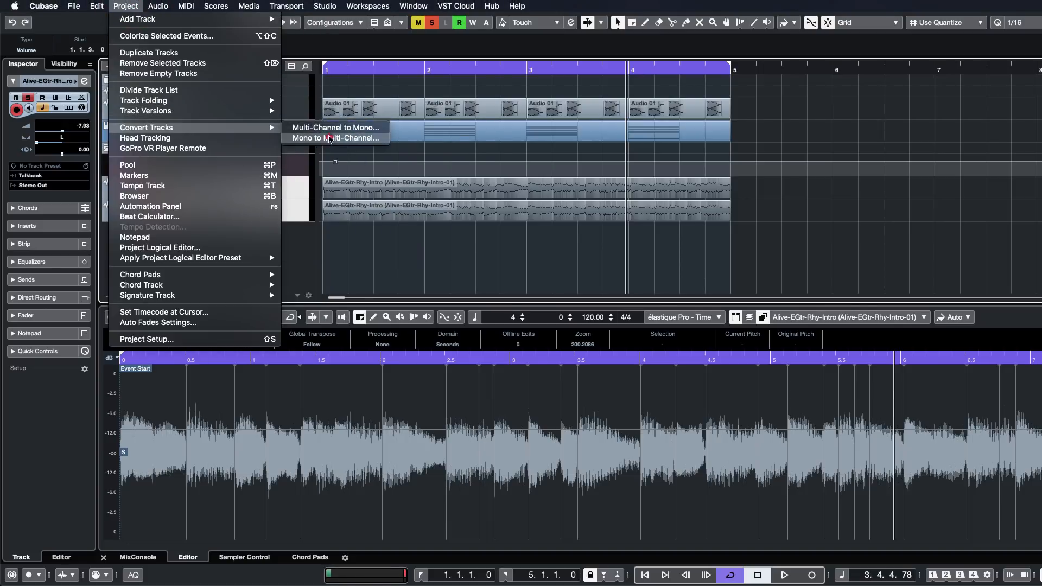
click(330, 139)
click(742, 199)
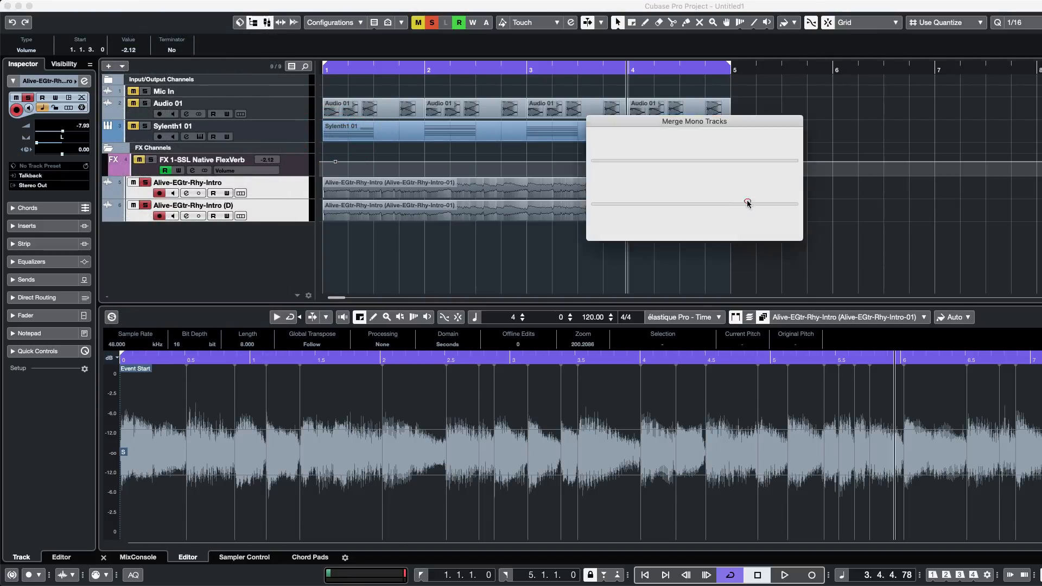
click(582, 239)
drag(237, 233, 234, 247)
click(582, 270)
- Solo the merged Alive-EGtr track, select its event and play it back briefly before stopping
click(453, 225)
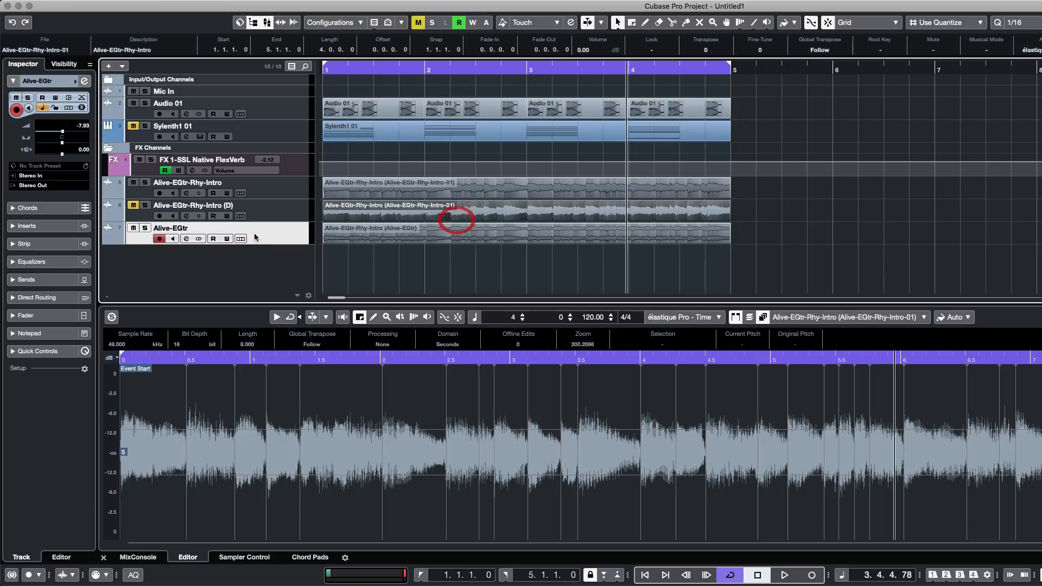
click(145, 228)
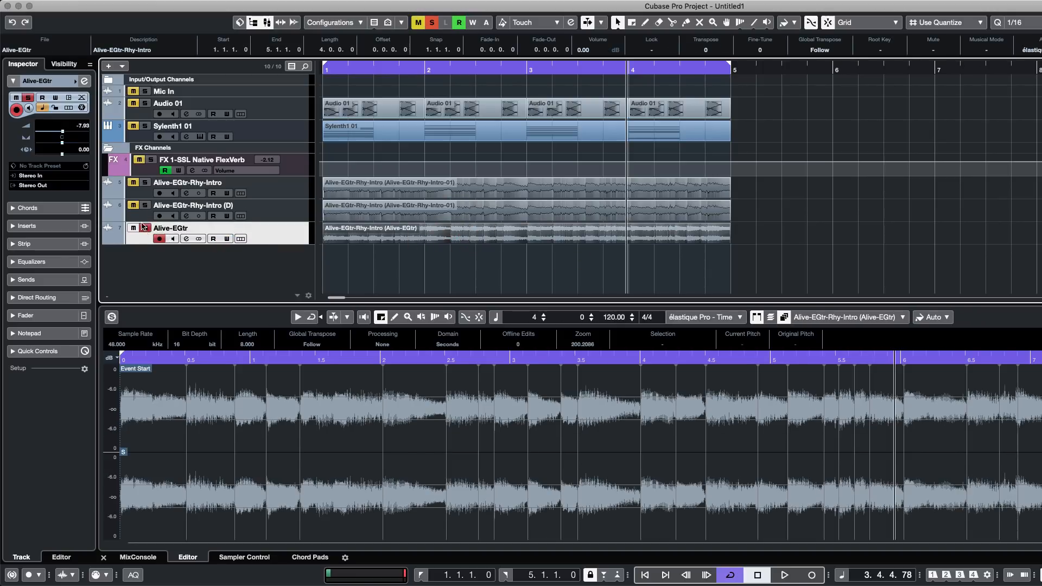
key(space)
click(550, 266)
click(517, 232)
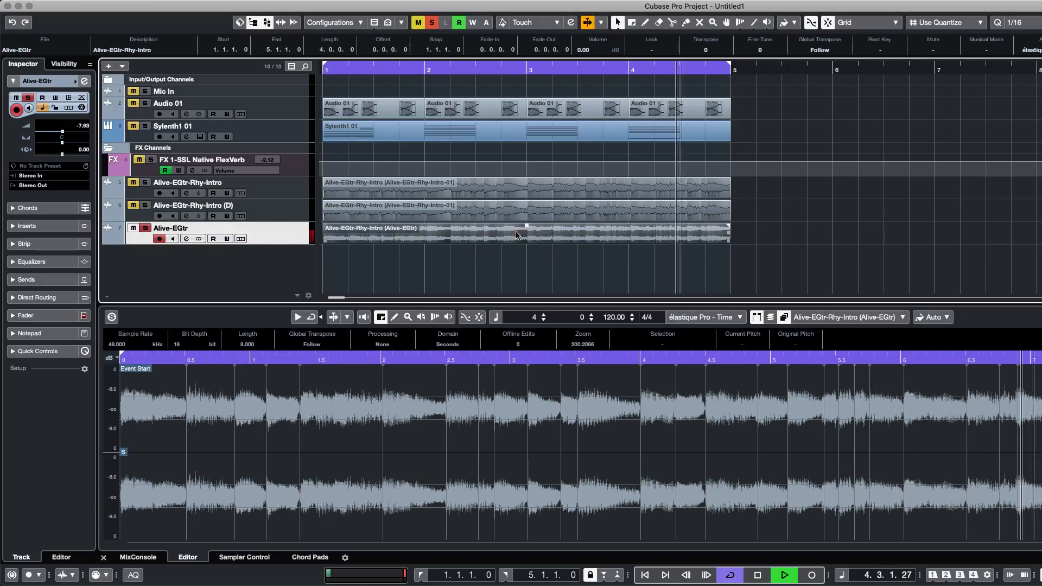
click(607, 263)
click(628, 229)
key(space)
click(399, 257)
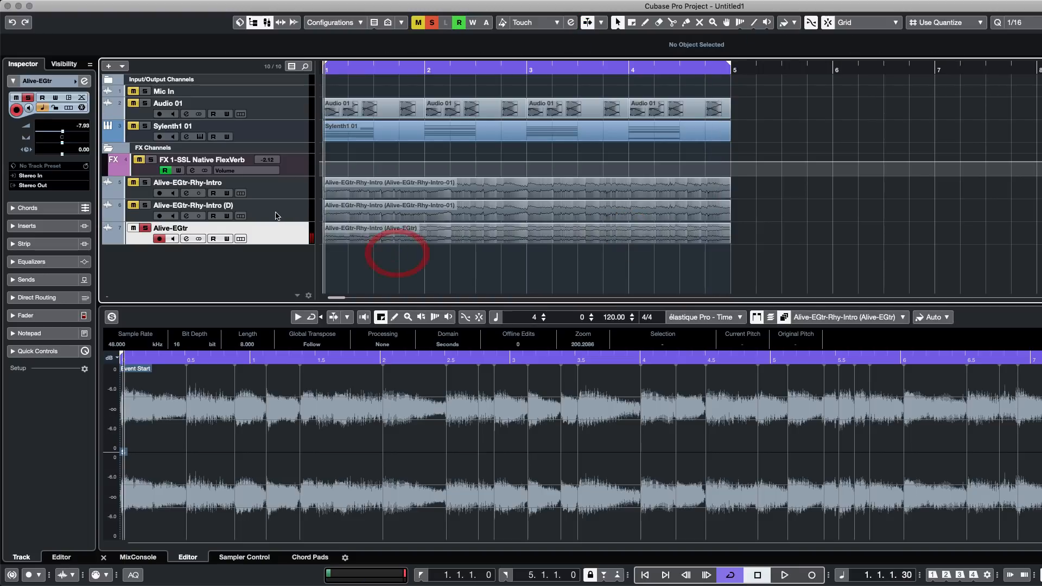
- Delete the two mono Alive-EGtr-Rhy-Intro tracks together with their events
click(271, 206)
shift+click(272, 183)
right_click(284, 186)
click(345, 229)
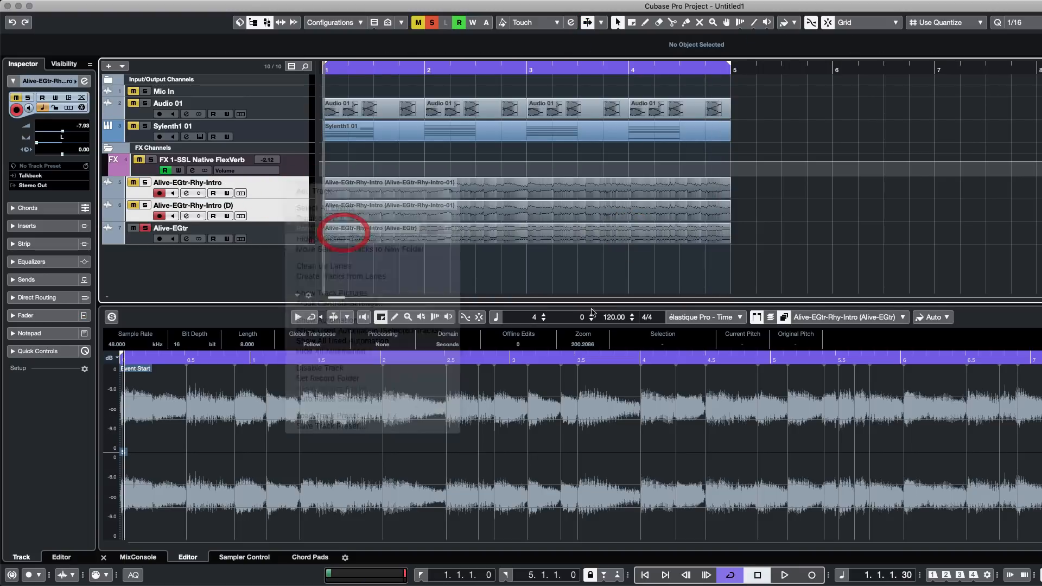
click(788, 207)
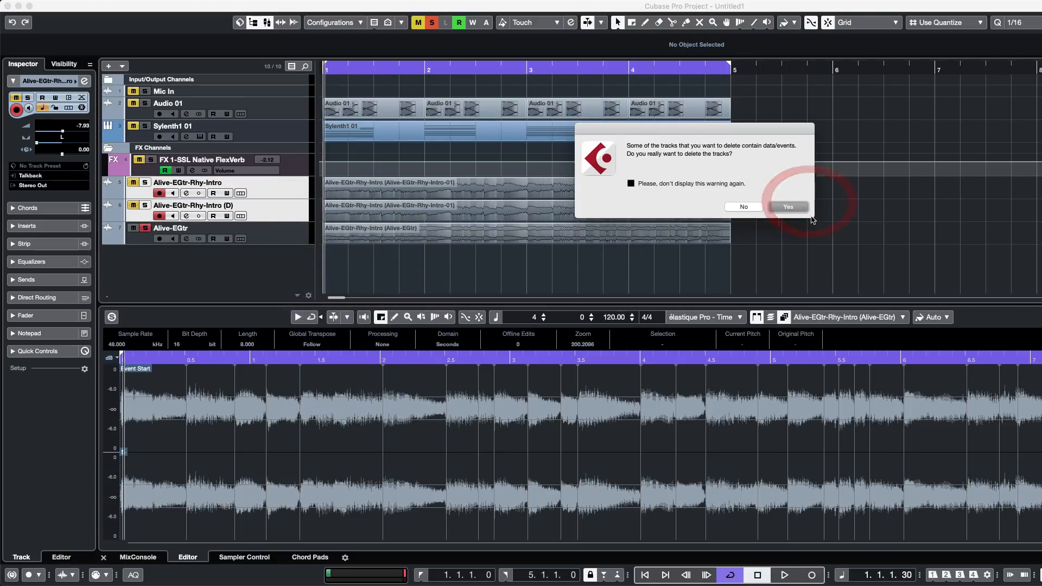
- Select the last Audio 01 event and look up the command for converting multi-channel tracks to mono
click(673, 116)
key(b)
key(Return)
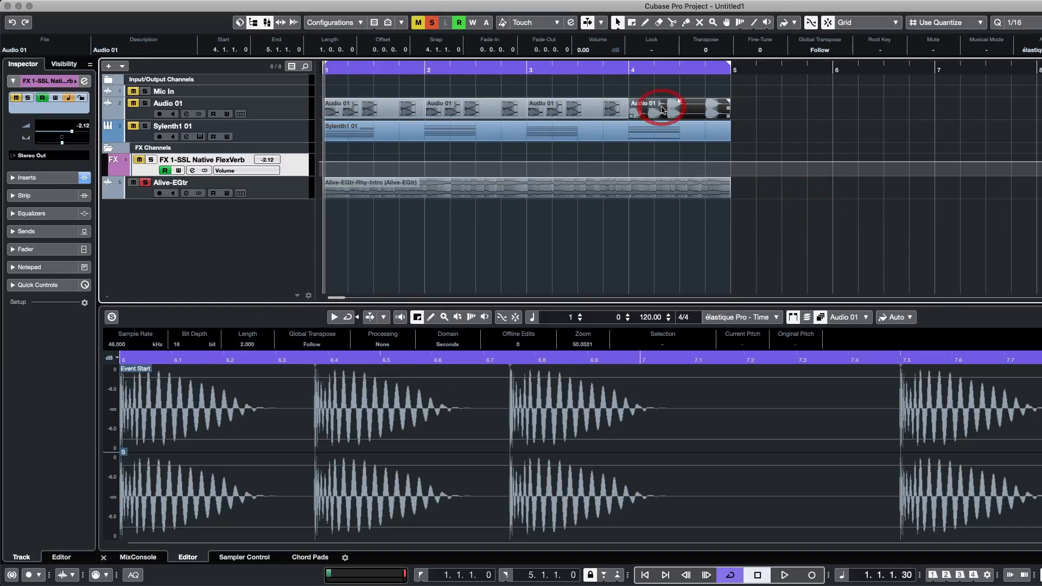
mouse_move(242, 2)
click(125, 6)
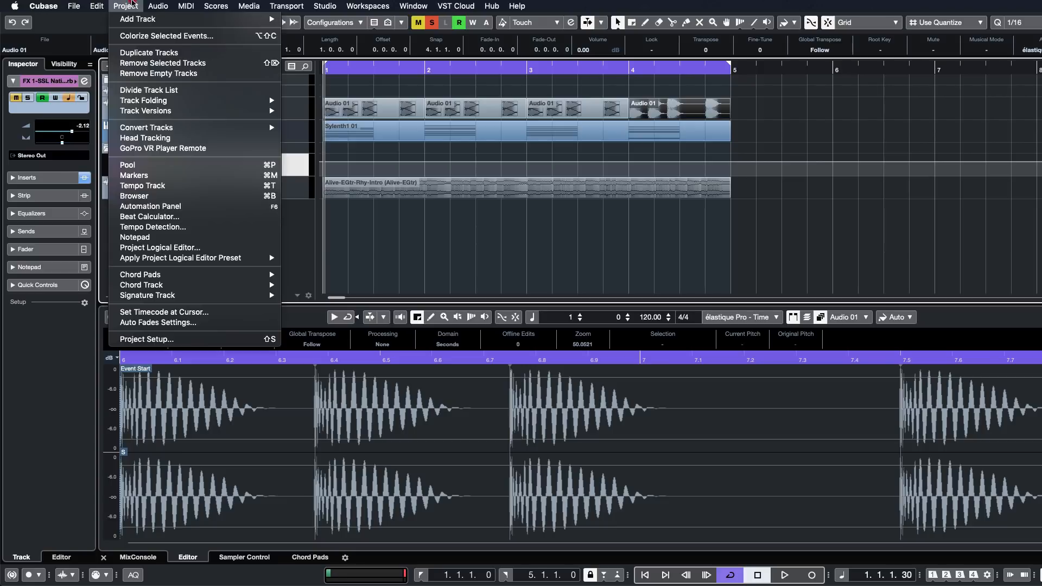
mouse_move(168, 128)
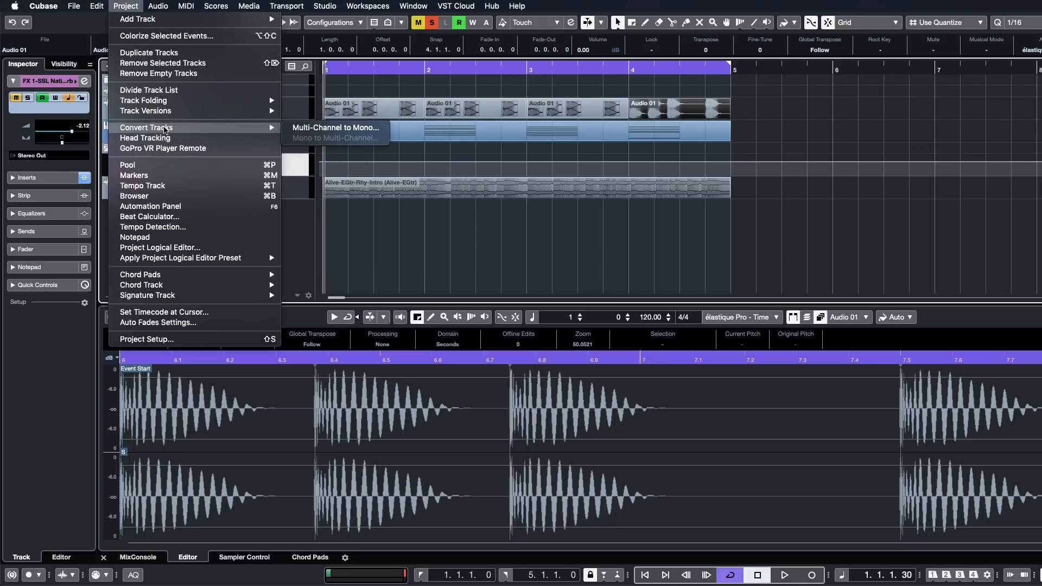
click(311, 128)
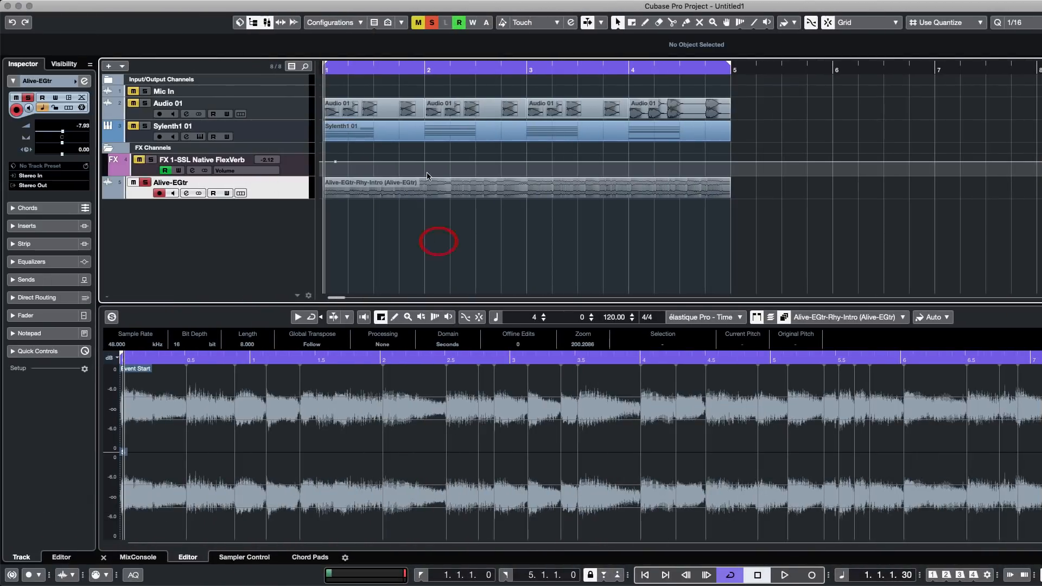
- Open the channel settings of the Alive-EGtr track and reposition their window over the project
click(428, 183)
click(428, 184)
key(h)
key(h)
key(h)
click(516, 239)
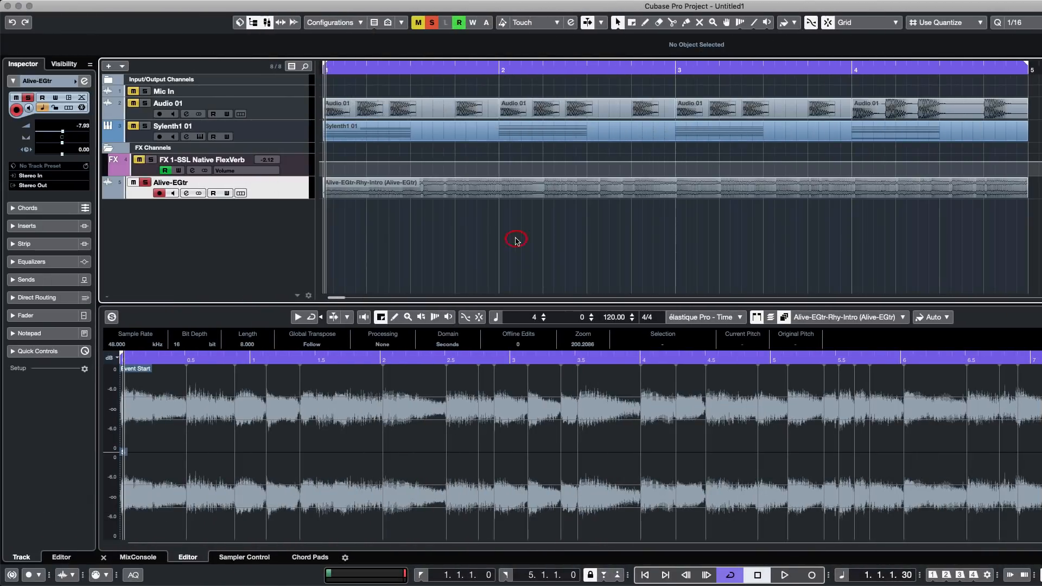
key(g)
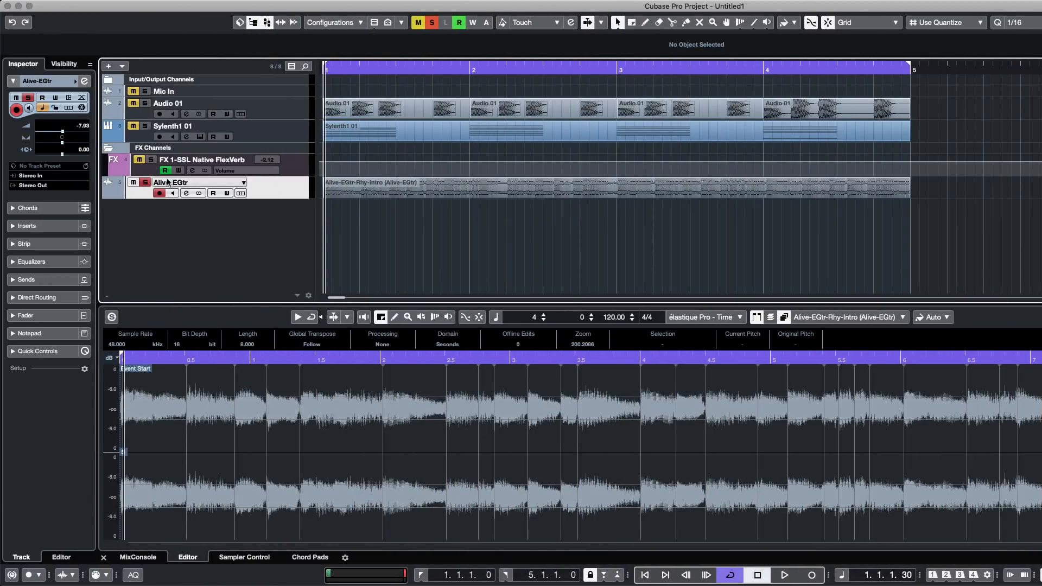
click(186, 194)
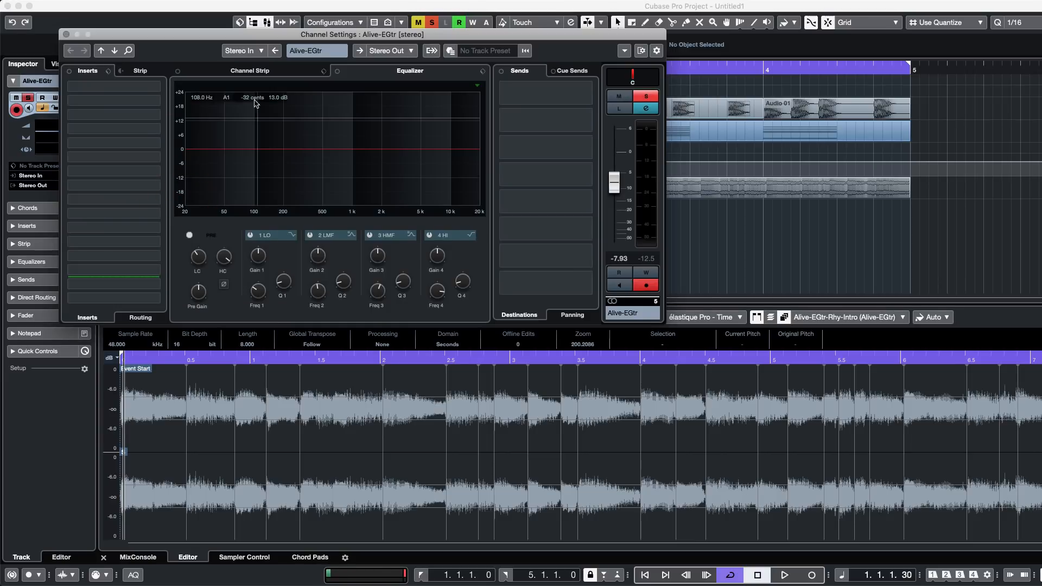
drag(243, 34, 405, 61)
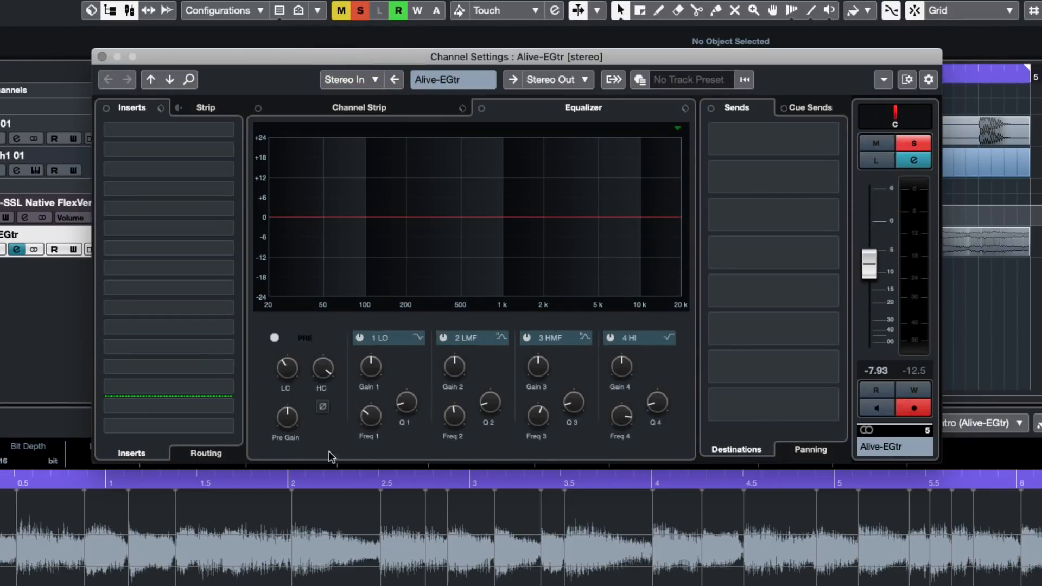
- Show the channel strip modules of the Alive-EGtr channel, check the cue sends and return to the regular sends
click(345, 111)
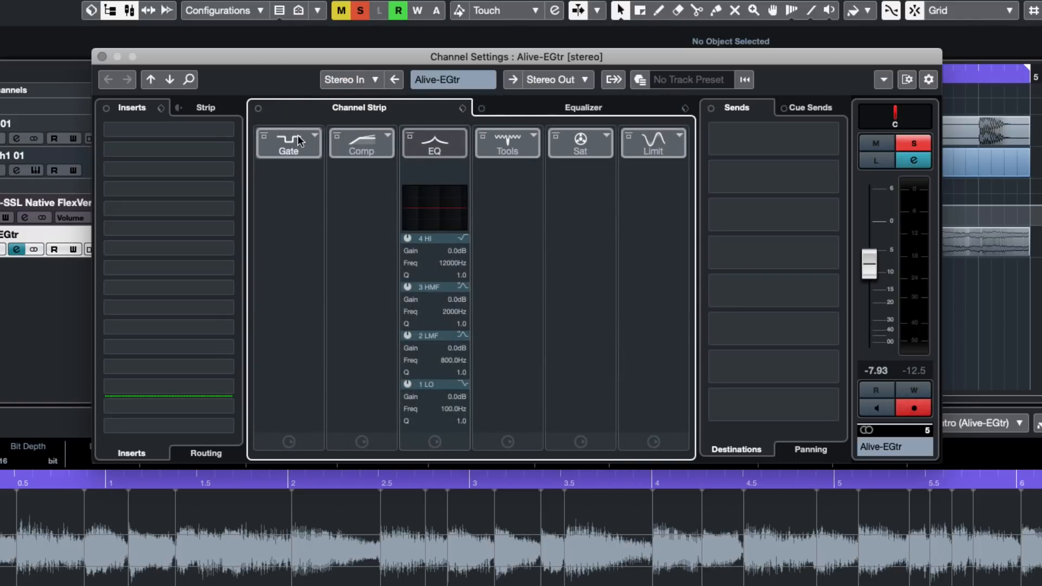
click(205, 107)
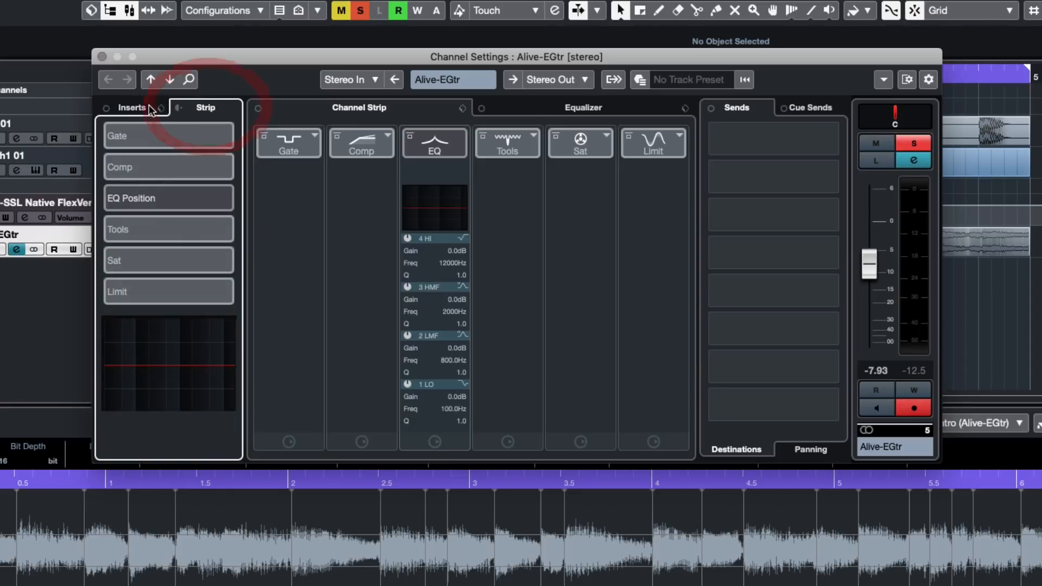
click(810, 107)
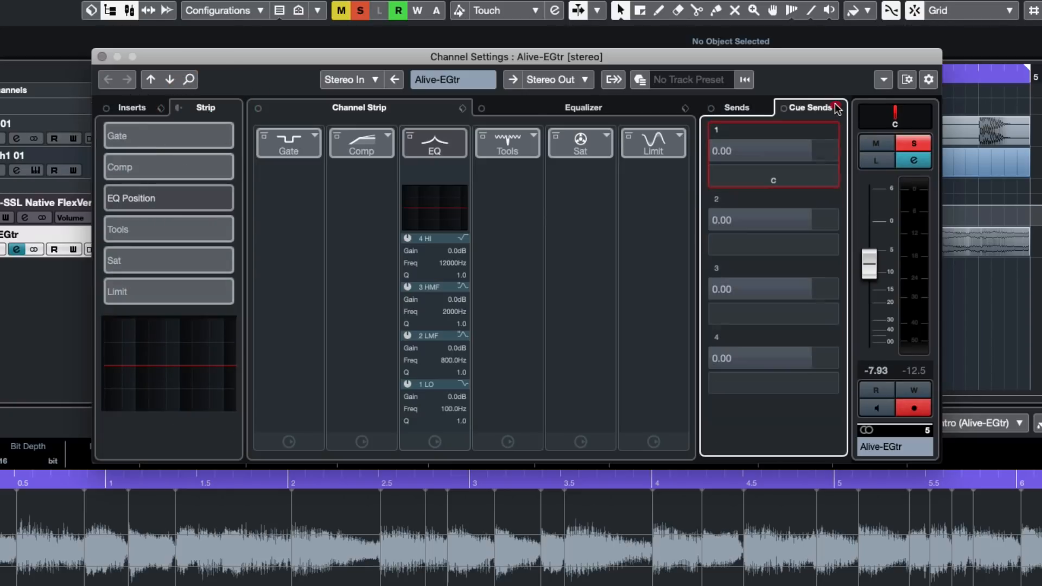
click(747, 107)
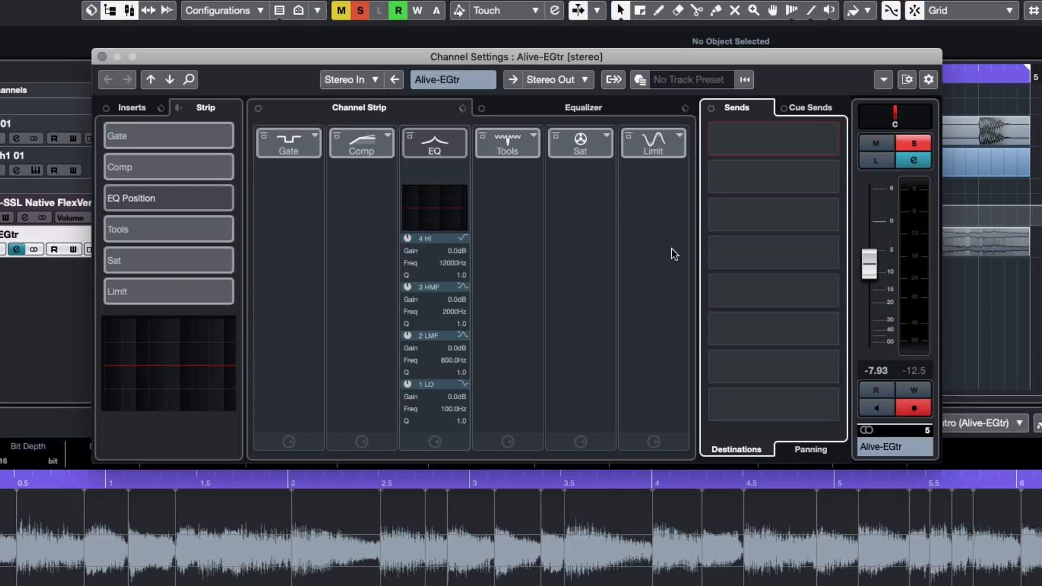
click(429, 168)
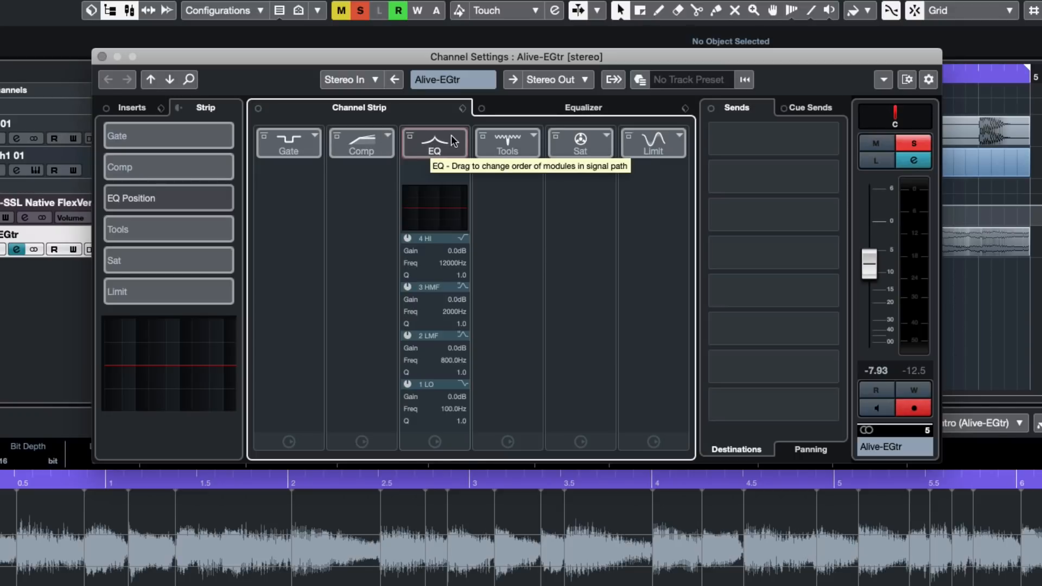
- Move the channel strip's EQ module to the end of the signal path, and finally between Gate and Comp
drag(442, 146, 660, 158)
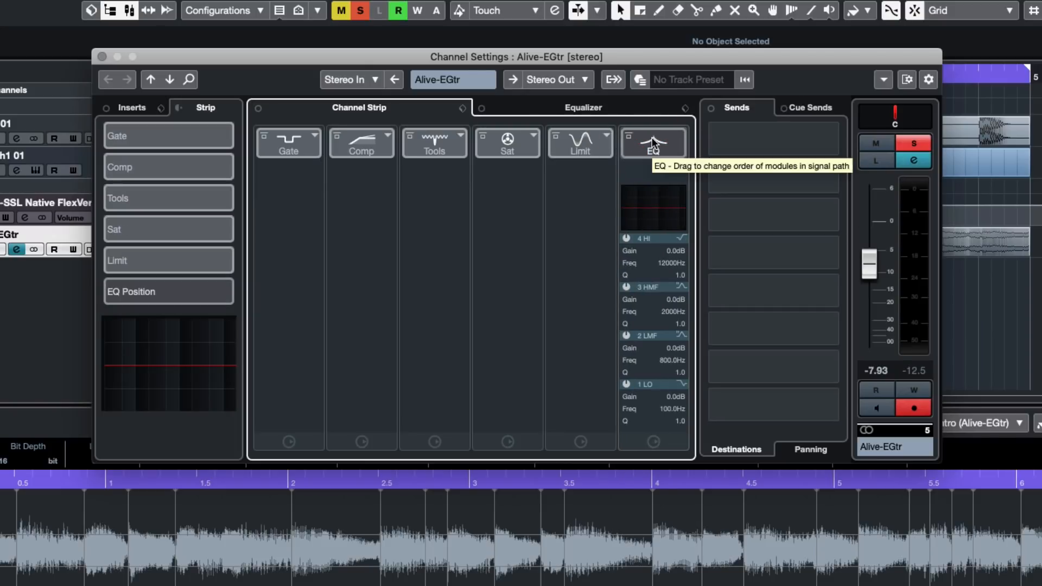
mouse_move(365, 153)
mouse_down()
mouse_move(326, 152)
mouse_move(374, 163)
mouse_up()
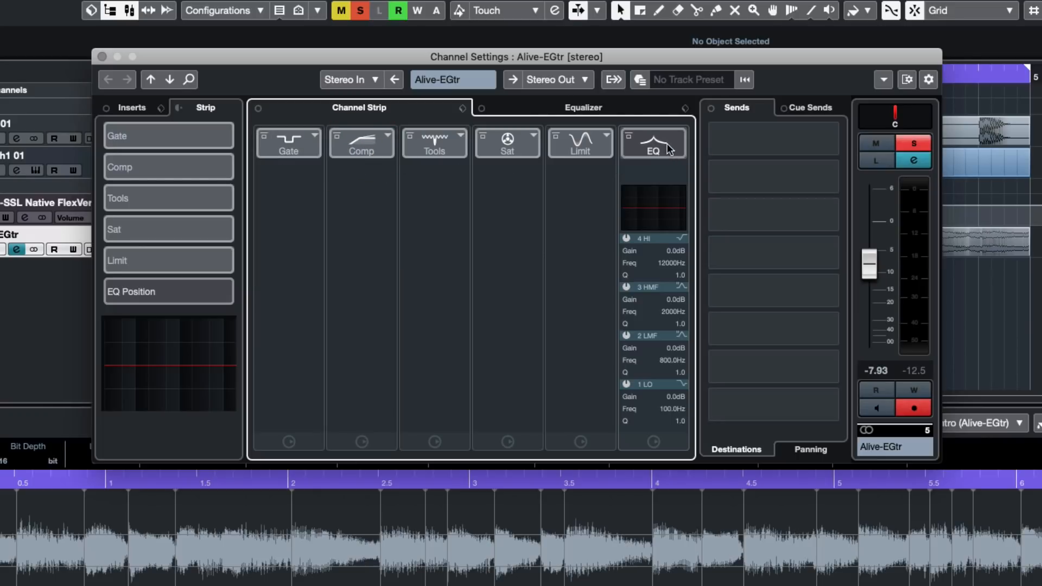
drag(653, 143, 374, 155)
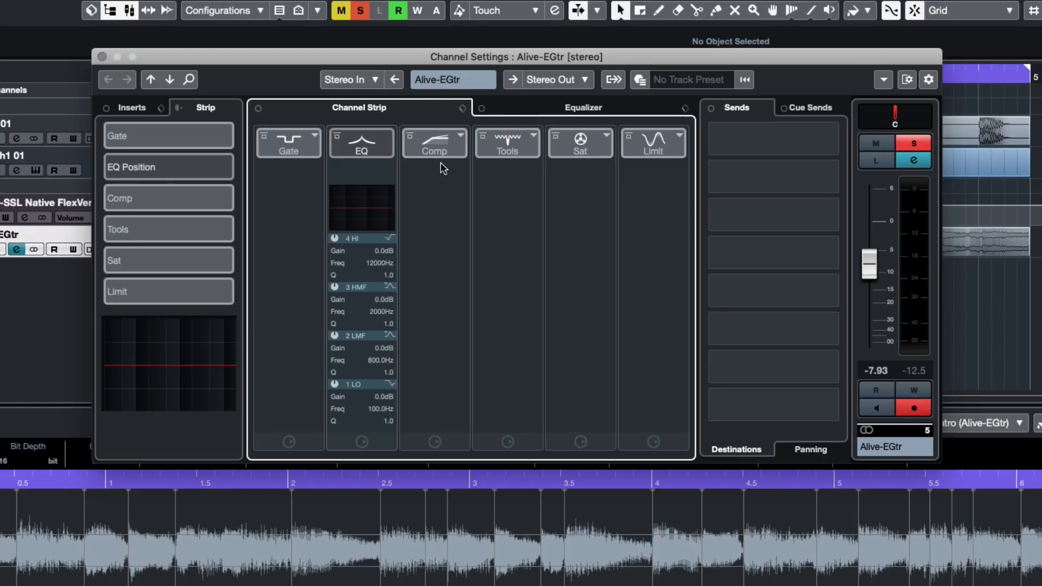
- Load a compressor in the channel strip, trying VintageCompressor and Tube Compressor before choosing Standard Compressor
click(427, 149)
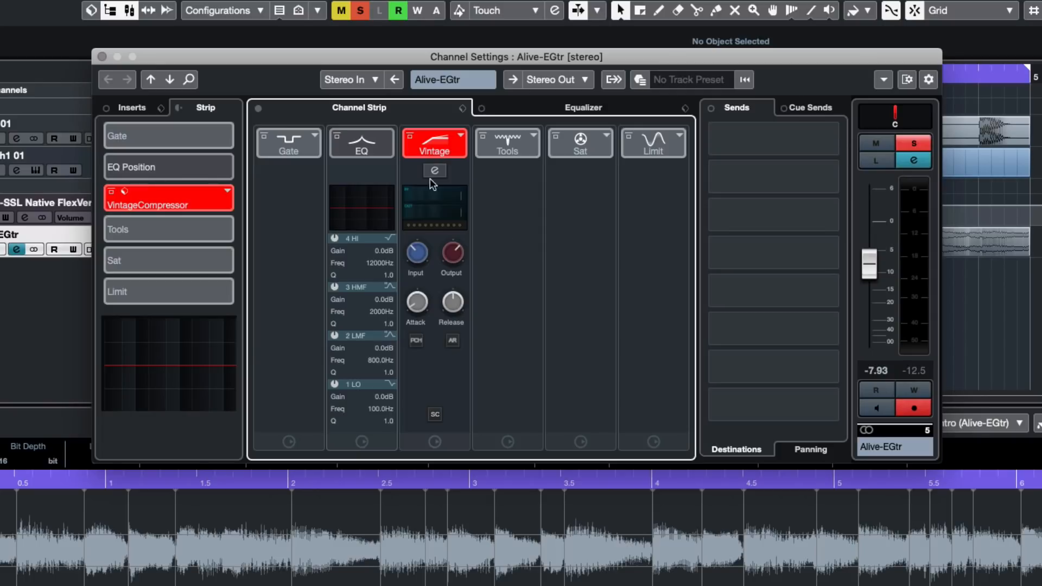
click(460, 136)
click(513, 130)
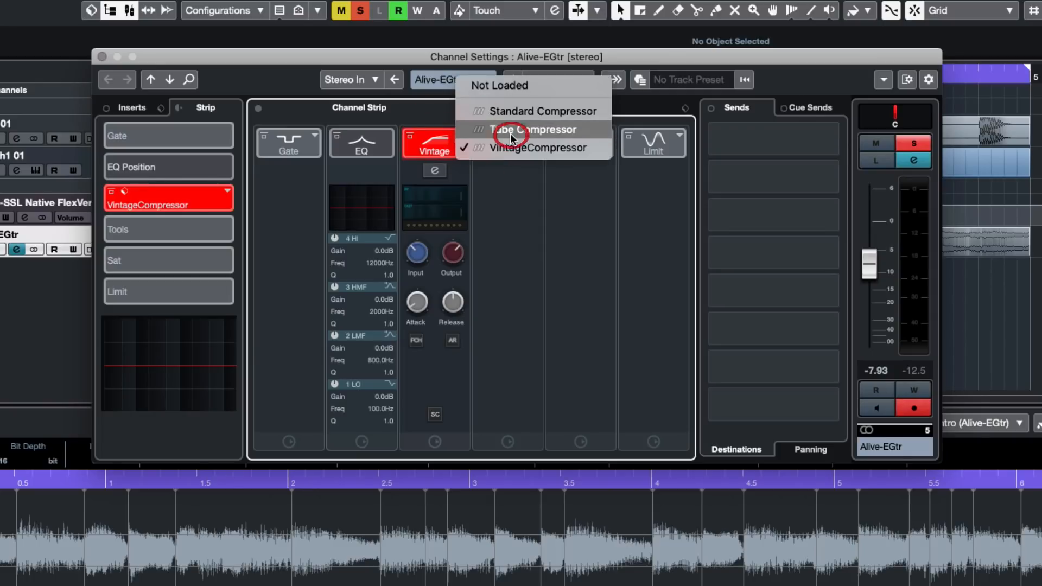
click(460, 136)
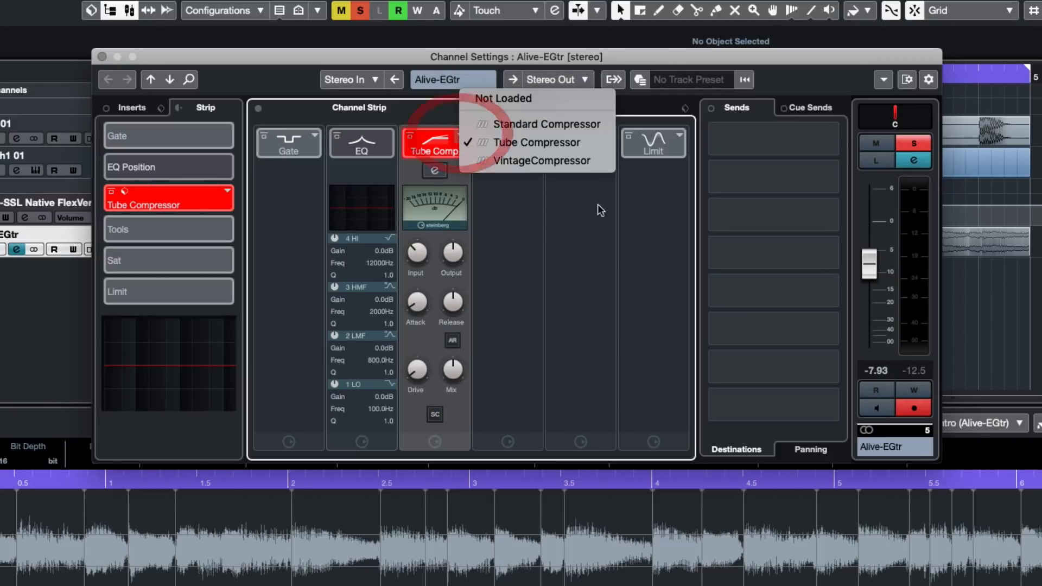
click(511, 123)
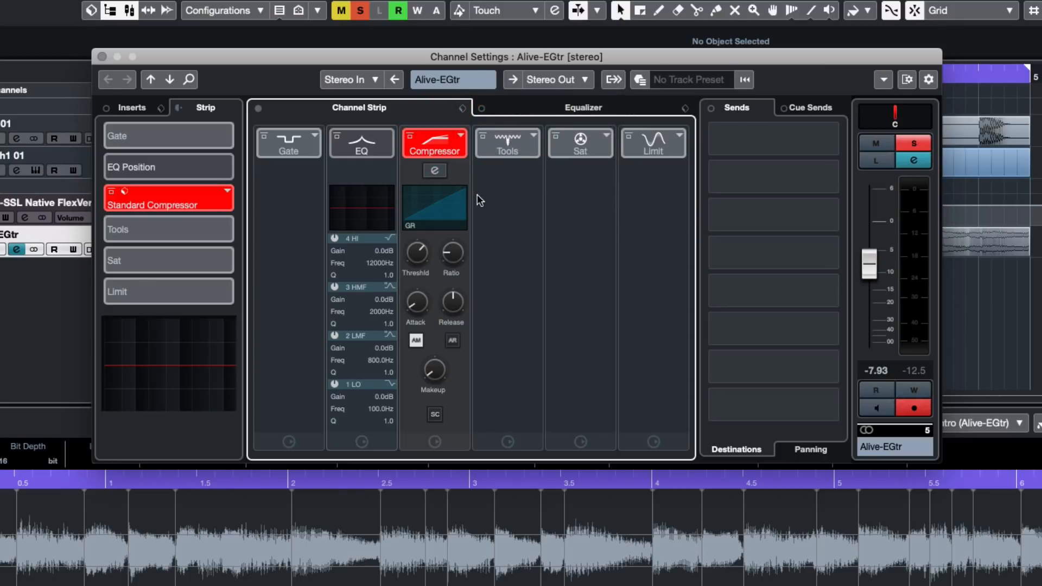
- Set the Standard Compressor's threshold to about -17.4 dB in its detailed view and close that view
click(434, 172)
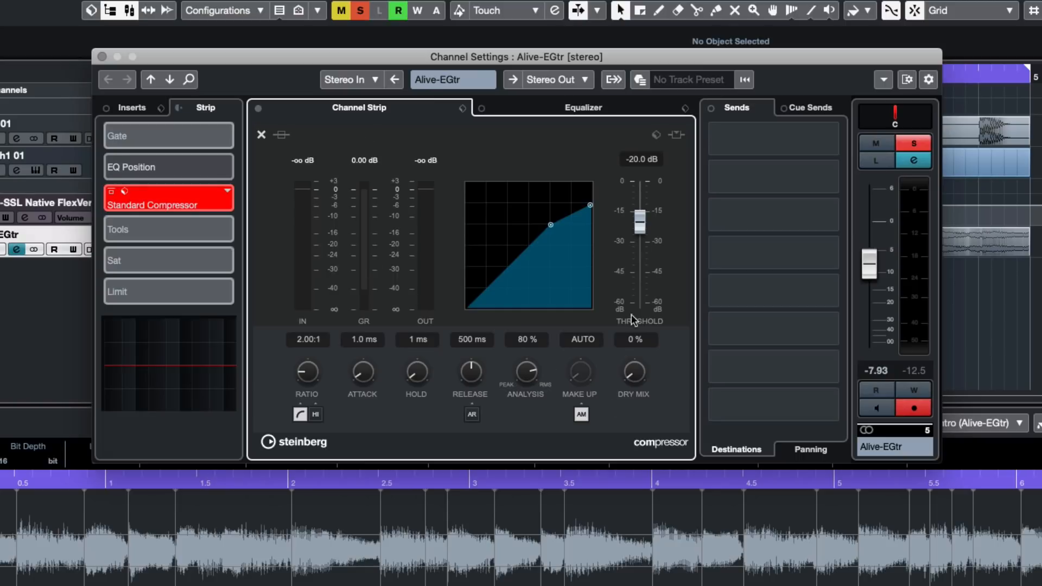
drag(643, 224, 641, 230)
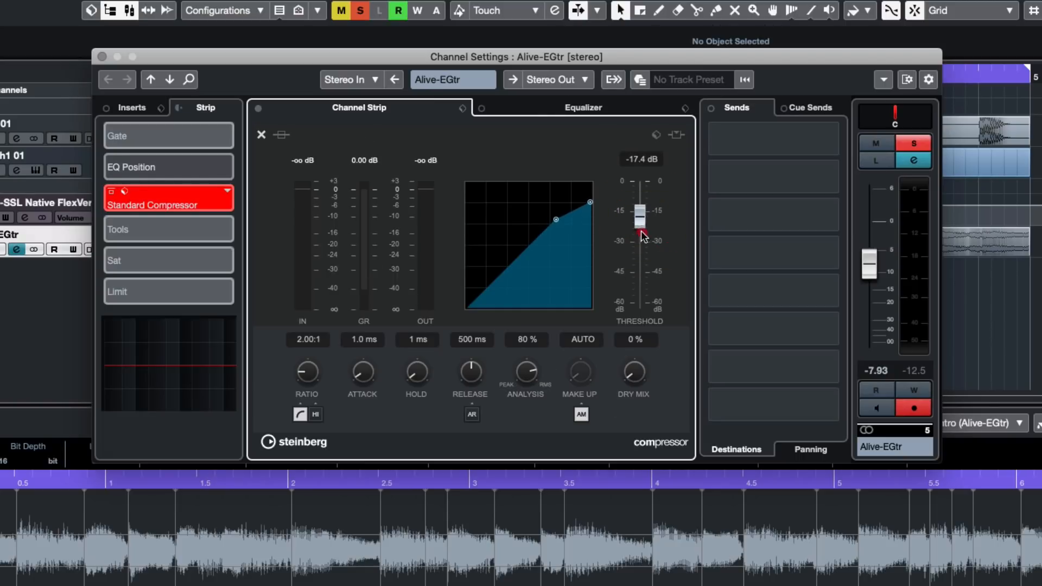
click(261, 135)
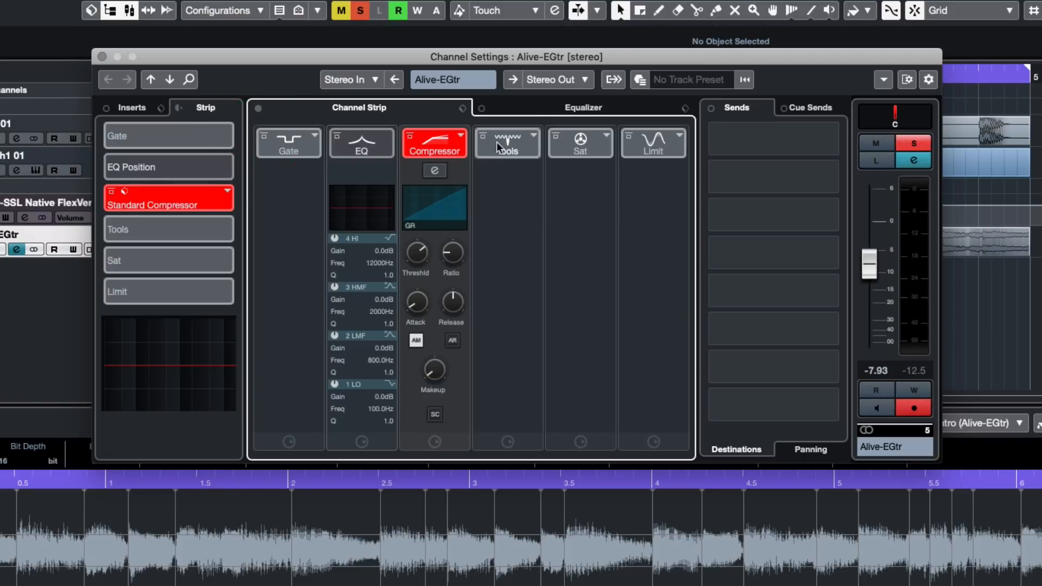
- Load DeEsser in place of EnvelopeShaper in the strip's Tools module, and activate Noise Gate in the Gate module
click(519, 154)
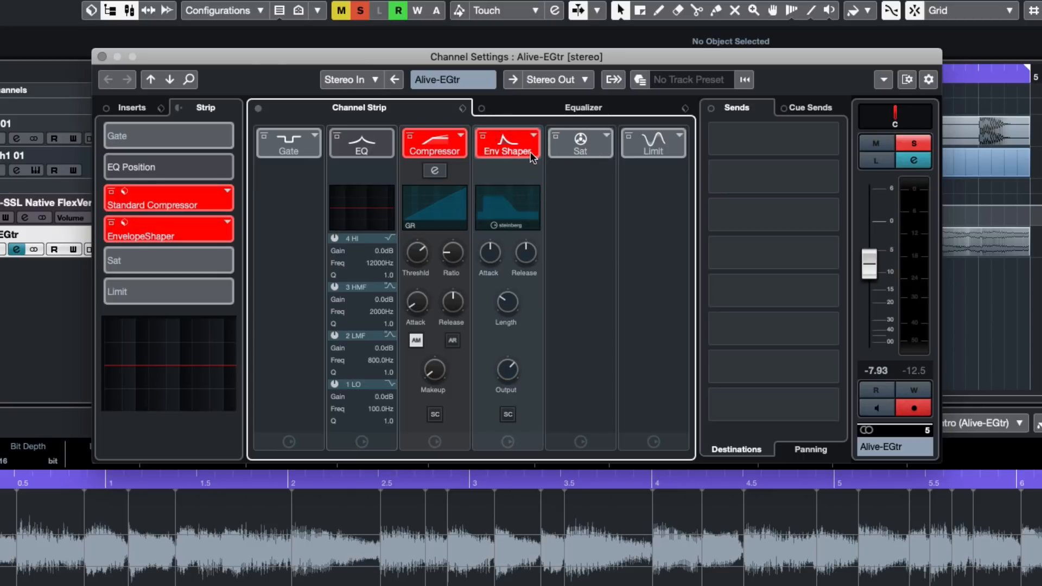
mouse_move(523, 319)
click(535, 136)
click(577, 126)
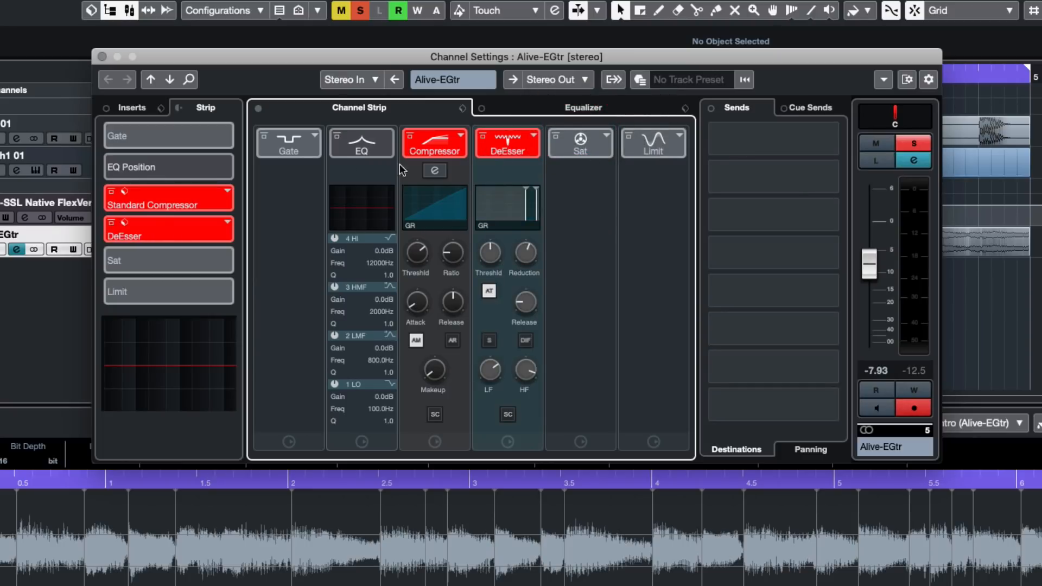
click(295, 143)
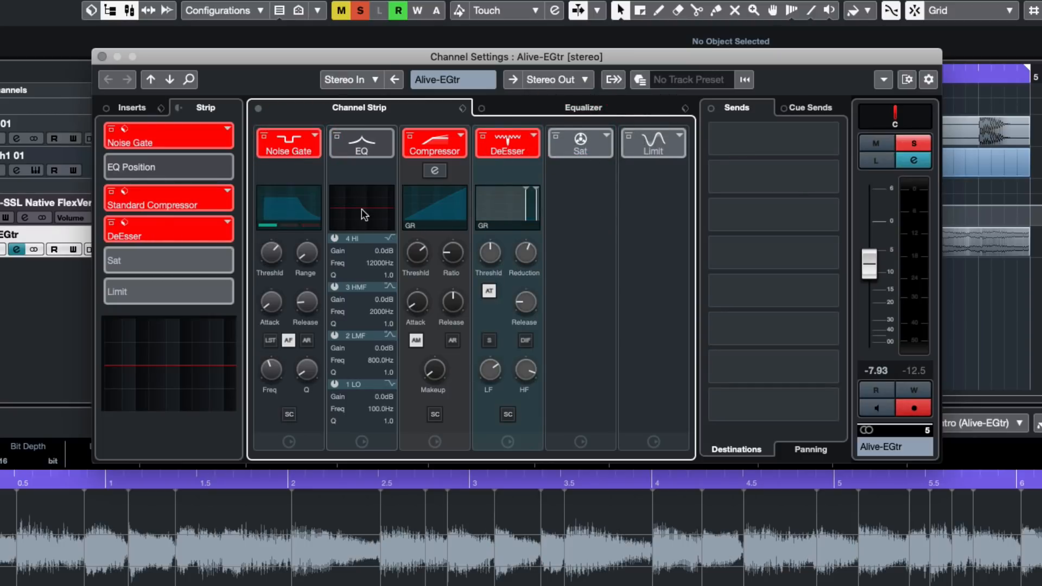
click(315, 135)
click(601, 240)
- Activate the strip's saturation module, try Tape and Tube Saturation, and choose Magneto II
click(581, 146)
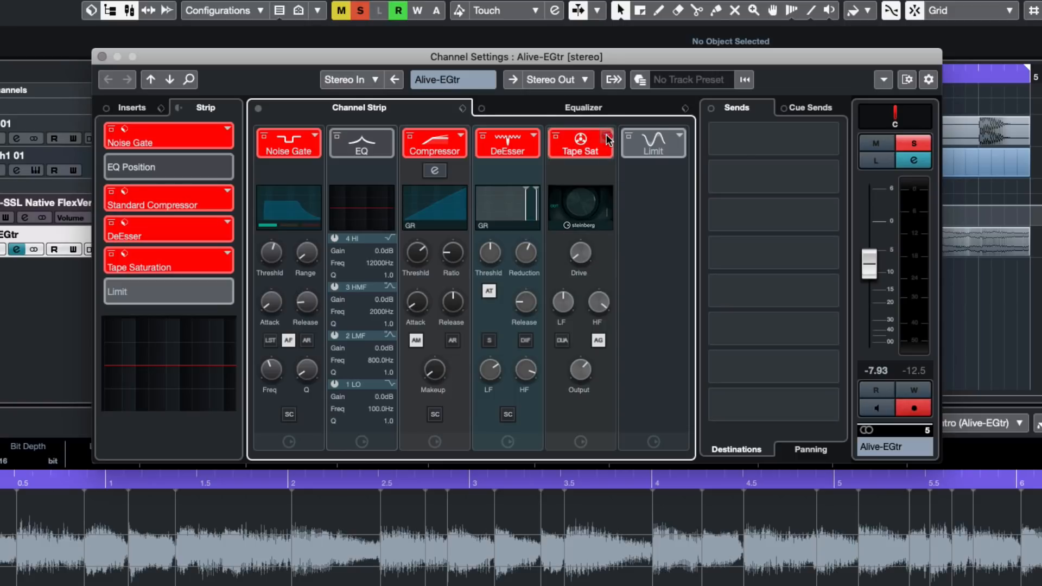
click(607, 139)
click(645, 164)
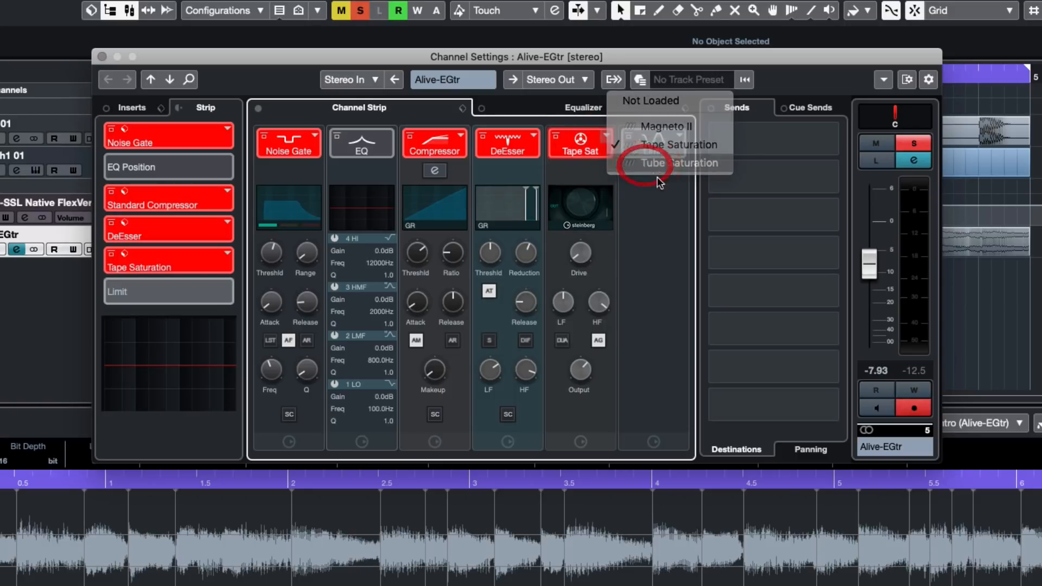
click(607, 139)
click(653, 109)
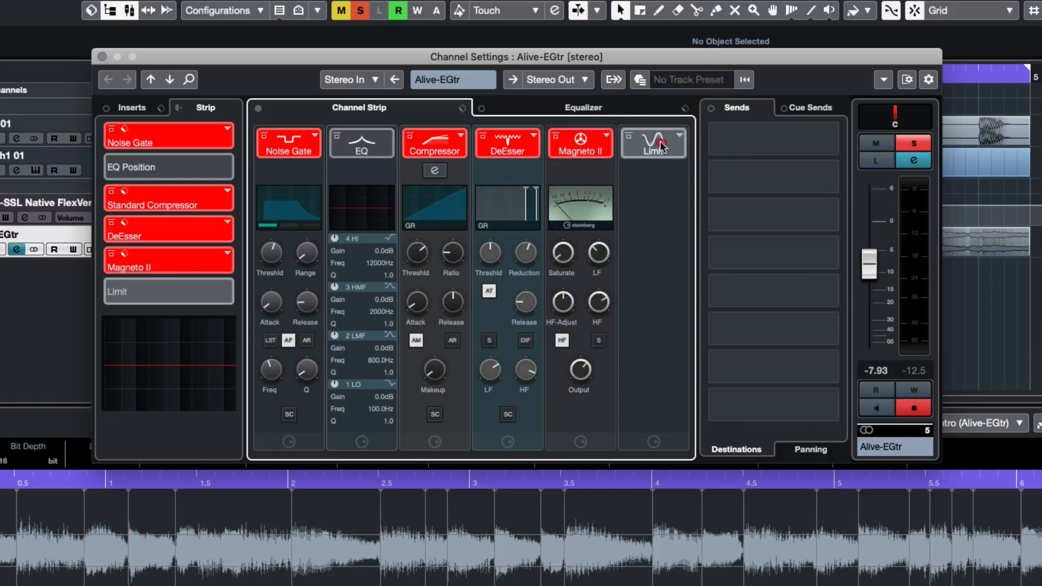
- Activate the Maximizer in the strip's Limit module and examine its Optimize control and the Noise Gate's controls
click(660, 142)
mouse_move(647, 235)
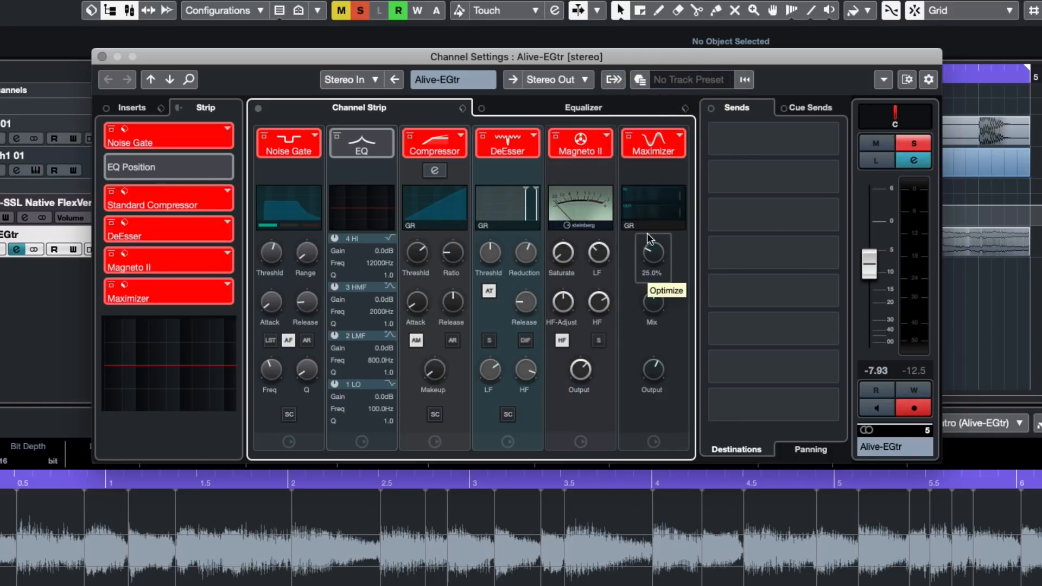
mouse_move(313, 328)
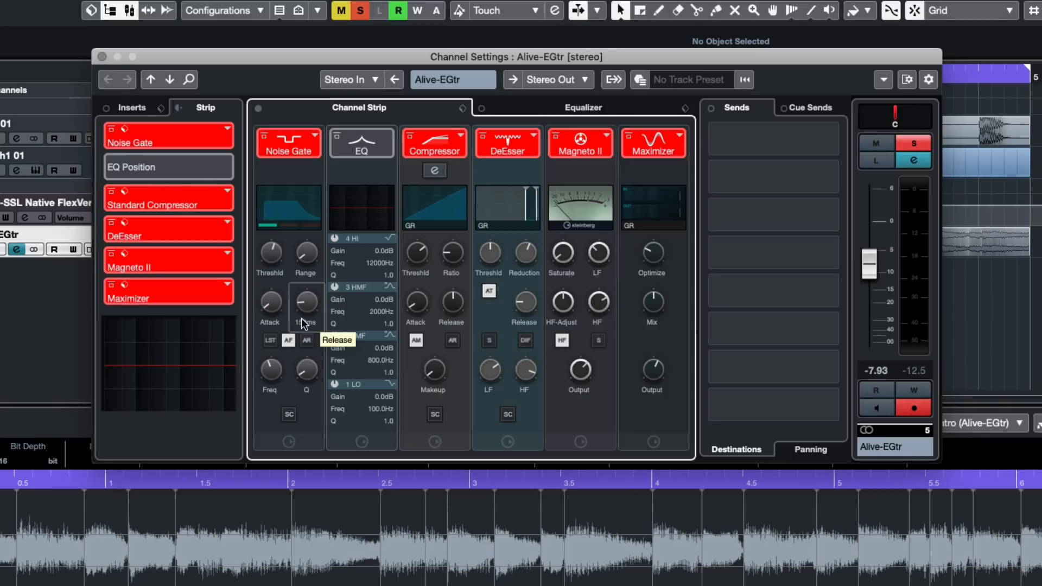
mouse_move(268, 267)
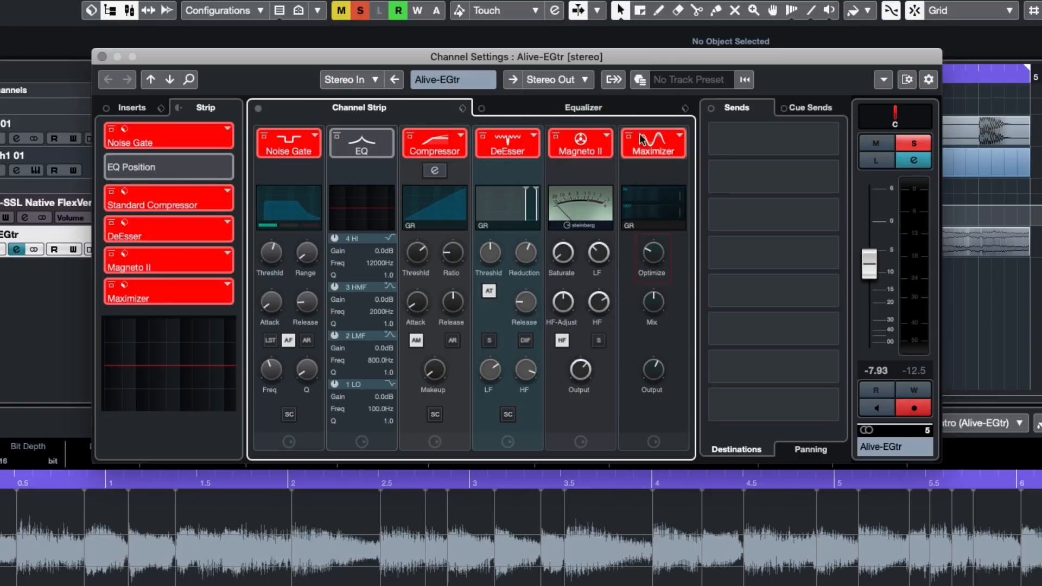
- Search the plug-ins for distortion effects and load Distroyer in the first insert slot of the Alive-EGtr channel
click(126, 107)
click(151, 122)
text(dist)
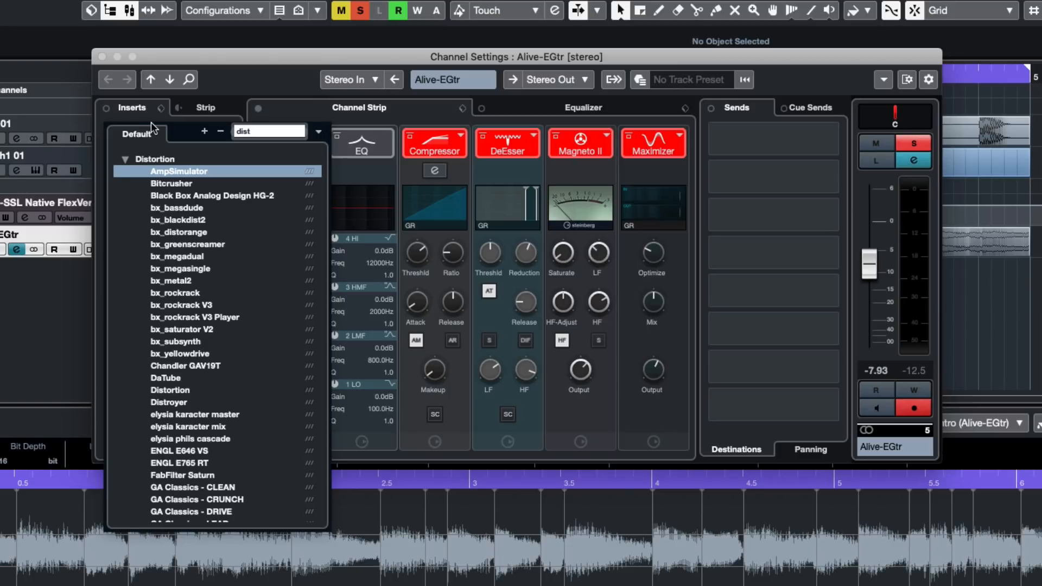
click(315, 132)
click(327, 149)
click(278, 133)
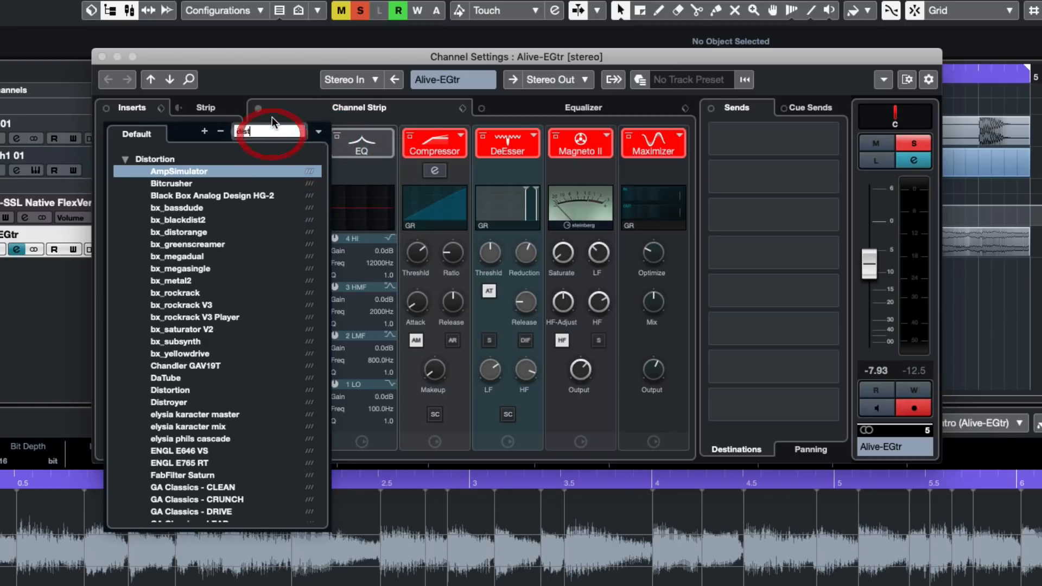
text(r)
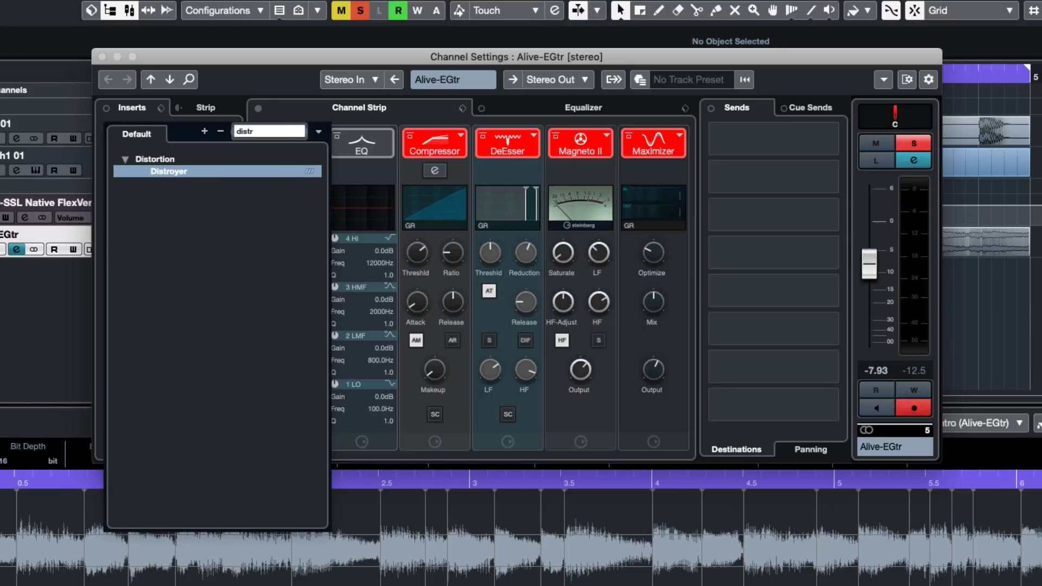
click(165, 171)
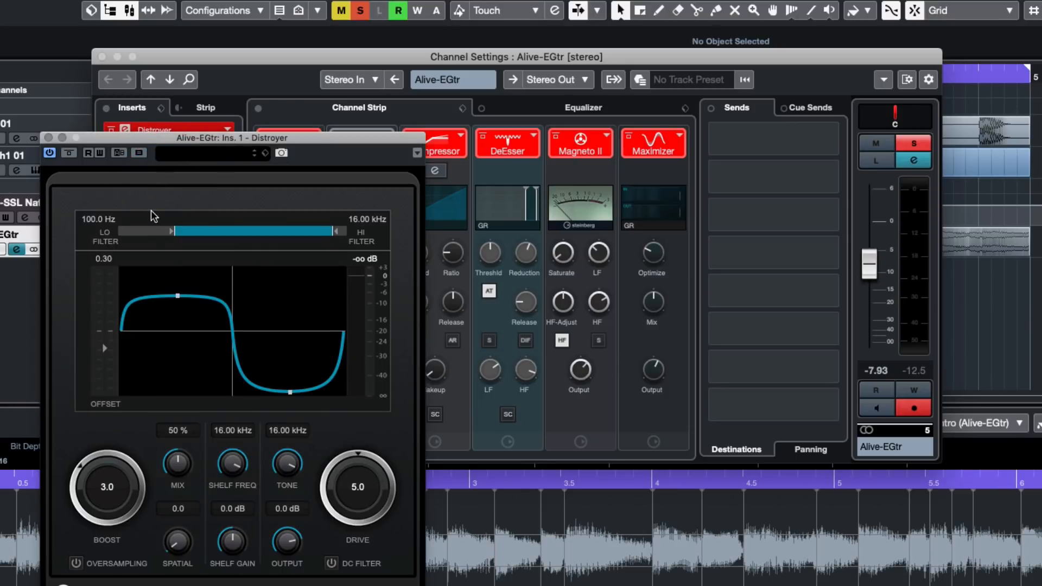
drag(222, 135, 371, 98)
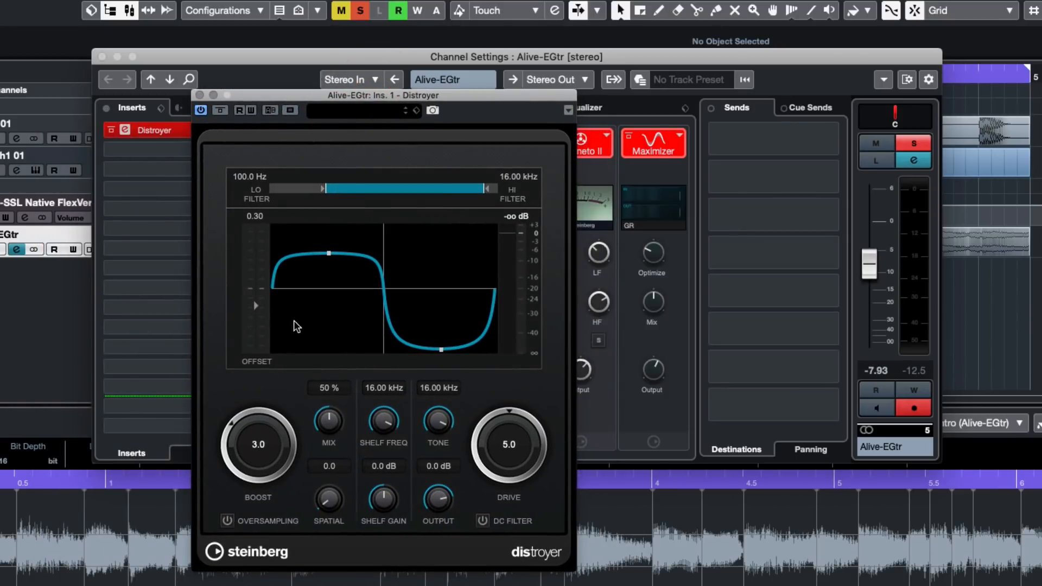
- Raise Distroyer's boost to 7.8 and mix to 100%, and try different curve, drive and shelf gain settings during playback
drag(298, 454, 298, 284)
drag(329, 433, 350, 353)
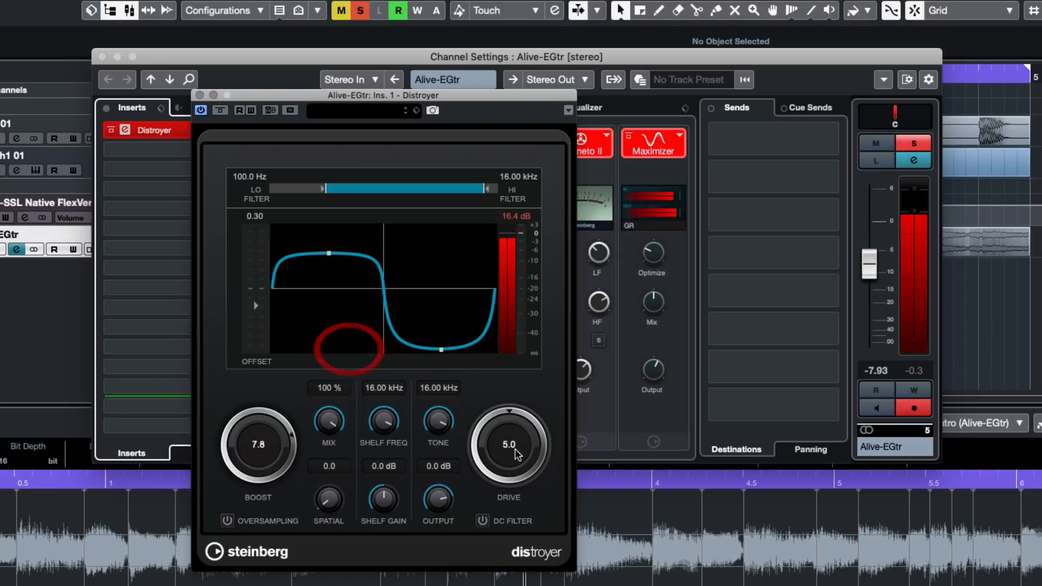
drag(441, 350, 477, 344)
drag(502, 440, 510, 396)
mouse_move(379, 500)
mouse_down()
mouse_move(386, 431)
mouse_move(388, 490)
mouse_up()
- Narrow Distroyer's filter range to 357.8 Hz–3.41 kHz, and lower the drive to 0.0 and the boost to 4.3
drag(450, 189, 411, 206)
drag(306, 190, 387, 193)
key(space)
drag(509, 443, 505, 564)
drag(254, 437, 253, 513)
- Set Distroyer's shelf frequency to 11.19 kHz, spatial to 10.0 and shelf gain to 20.9 dB
drag(386, 421, 403, 379)
drag(330, 500, 383, 346)
drag(387, 497, 389, 506)
- Enable Distroyer's DC filter and oversampling, reduce the mix to 34%, and close the plug-in window
click(482, 520)
click(227, 520)
drag(440, 350, 340, 333)
drag(329, 422, 302, 419)
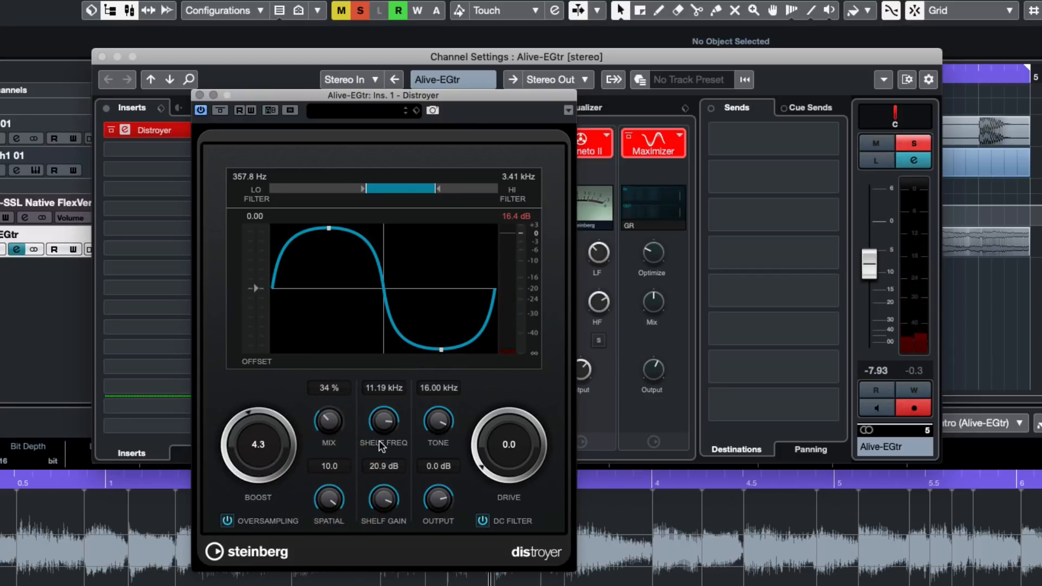
drag(534, 495, 542, 573)
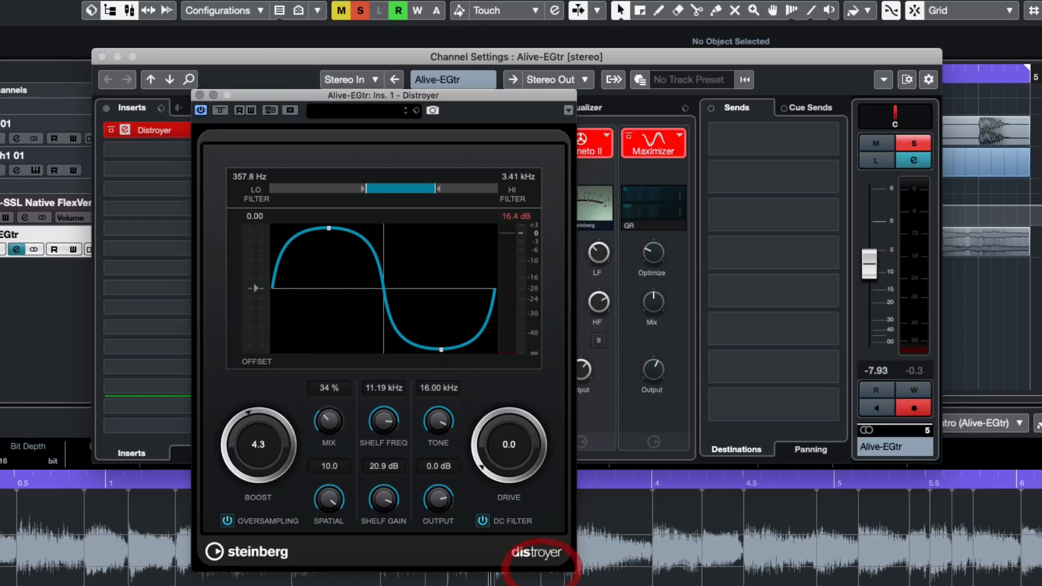
click(200, 96)
- Search the plug-ins for delay and stereo effects, and load StereoDelay in place of Distroyer
click(231, 132)
text(delay)
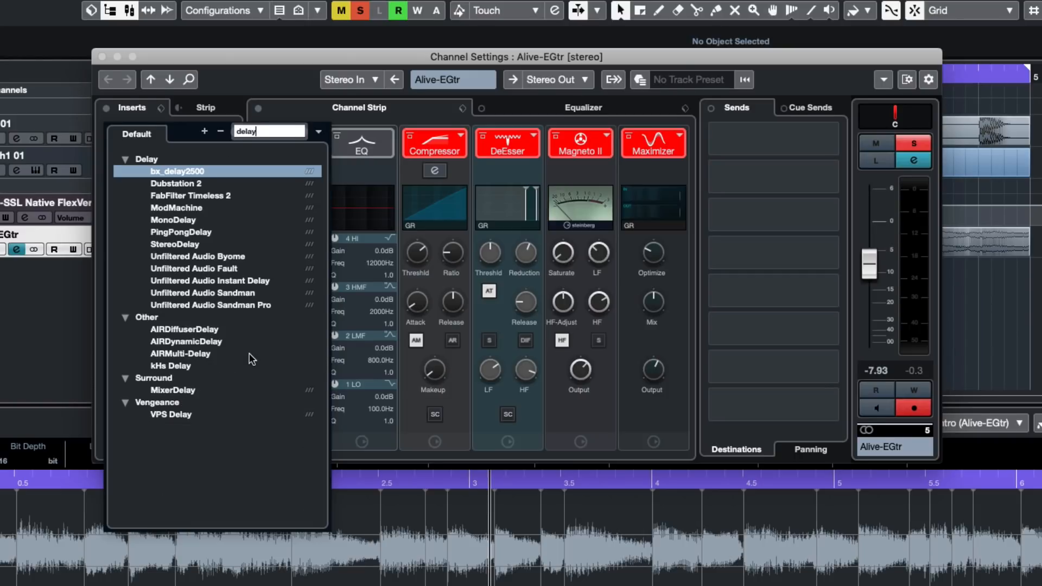
key(BackSpace)
key(BackSpace)
key(BackSpace)
key(BackSpace)
key(BackSpace)
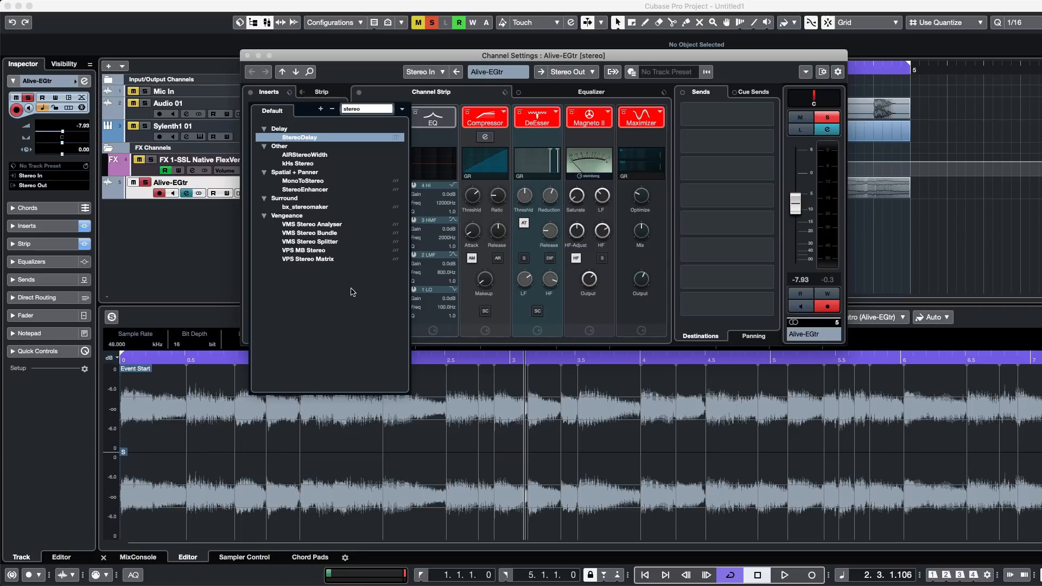
click(305, 138)
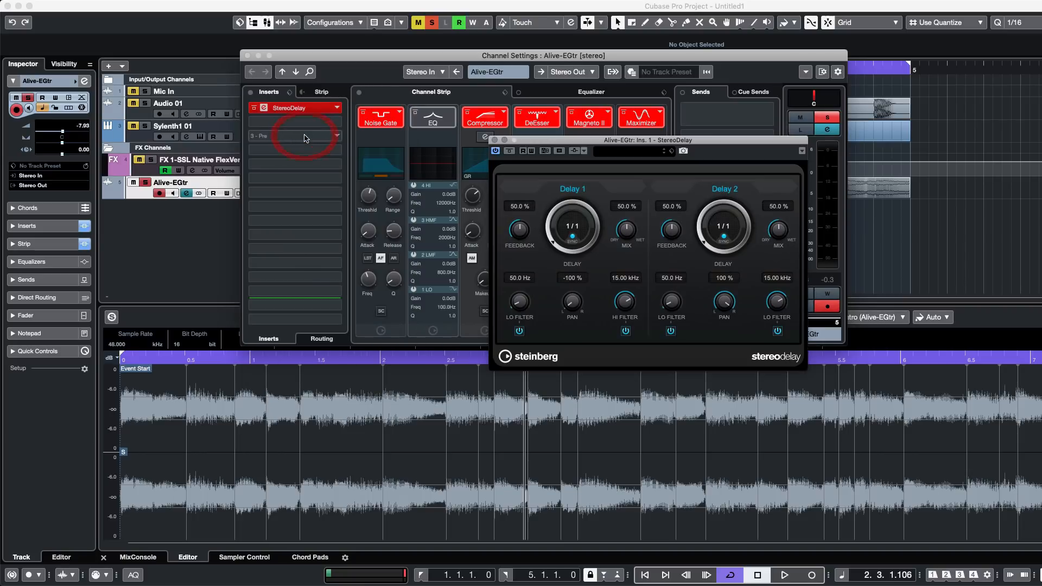
drag(645, 140, 304, 201)
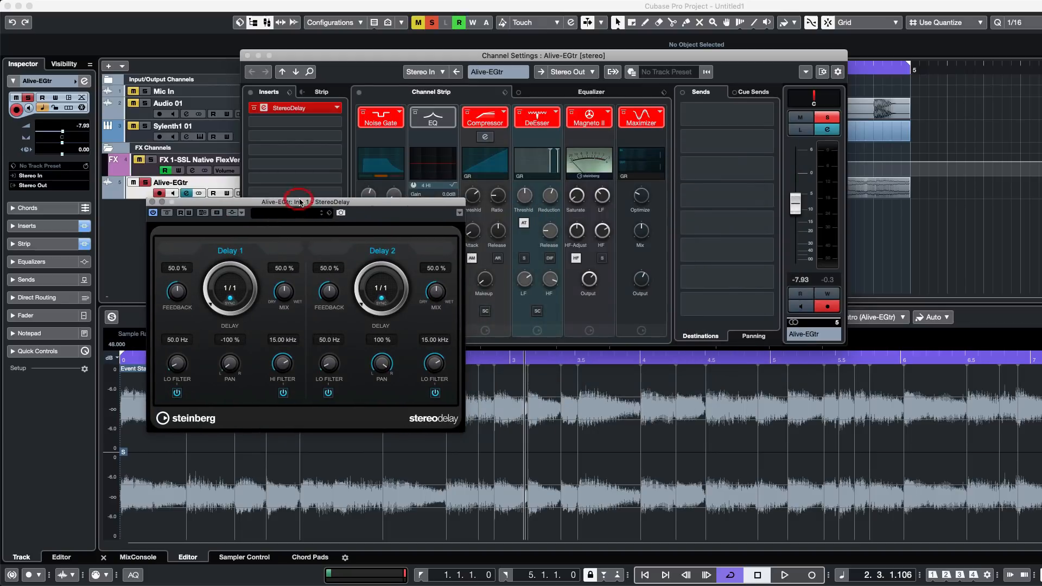
- Switch the insert plug-in list to the Steinberg collection and replace StereoDelay with MonoDelay
click(334, 109)
click(402, 109)
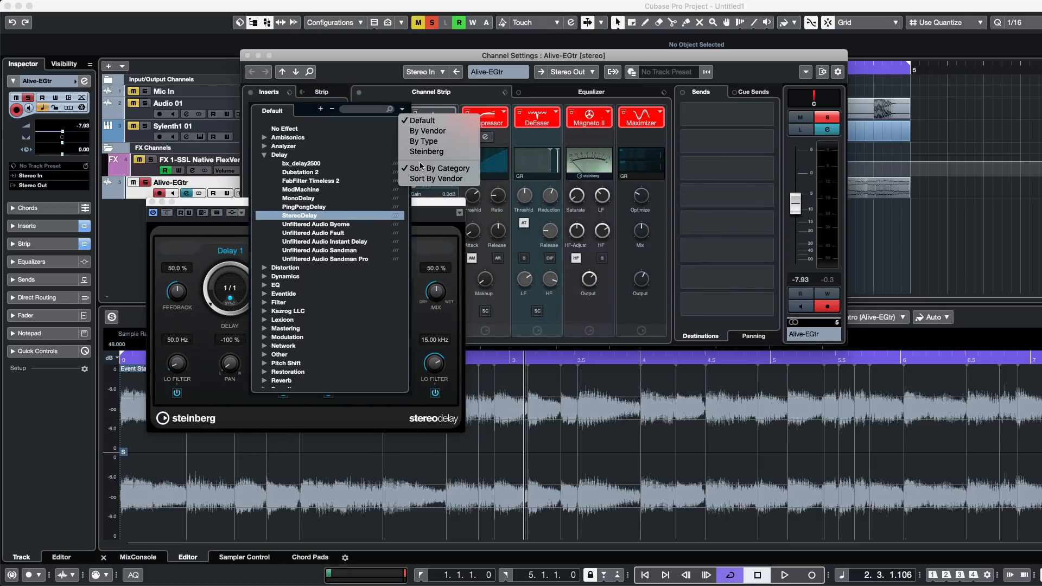
click(404, 152)
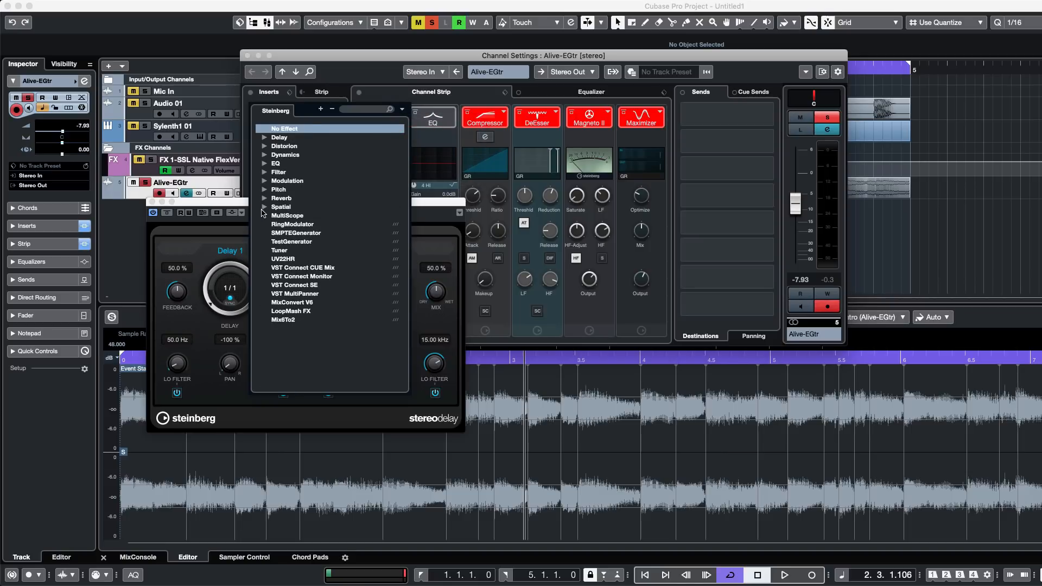
drag(217, 203, 105, 215)
click(336, 108)
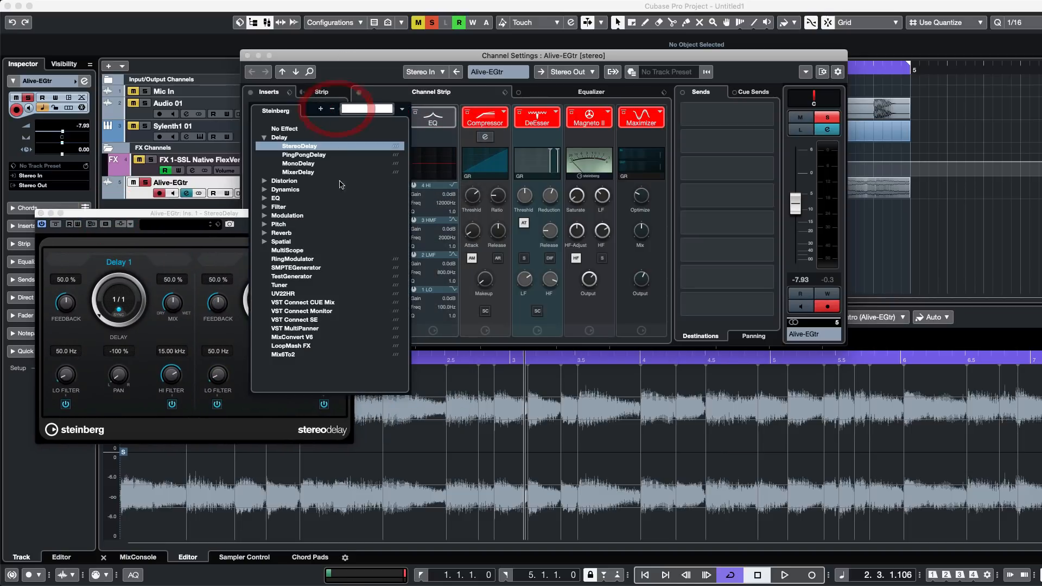
click(298, 164)
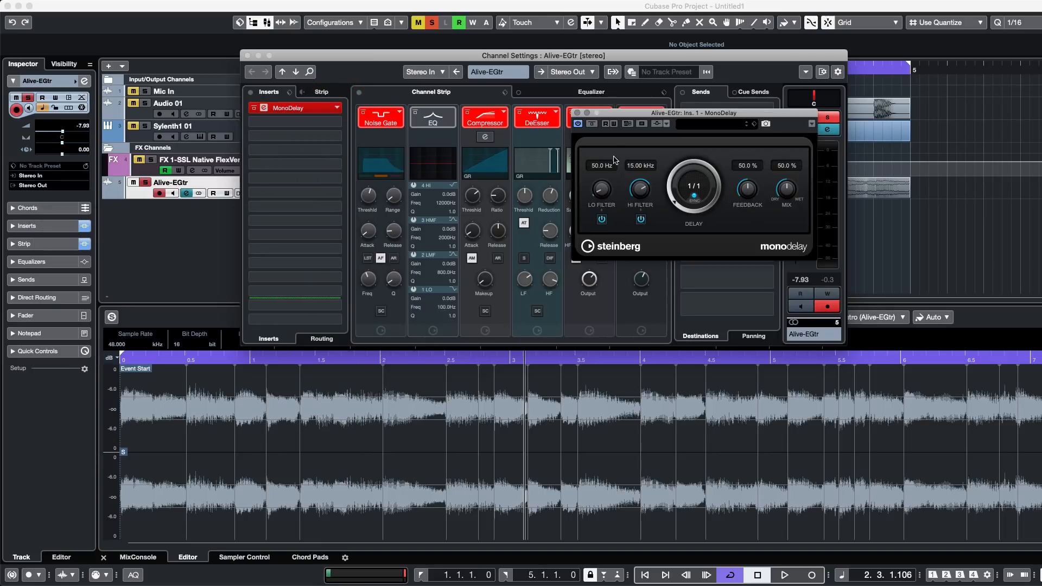
drag(630, 119, 110, 198)
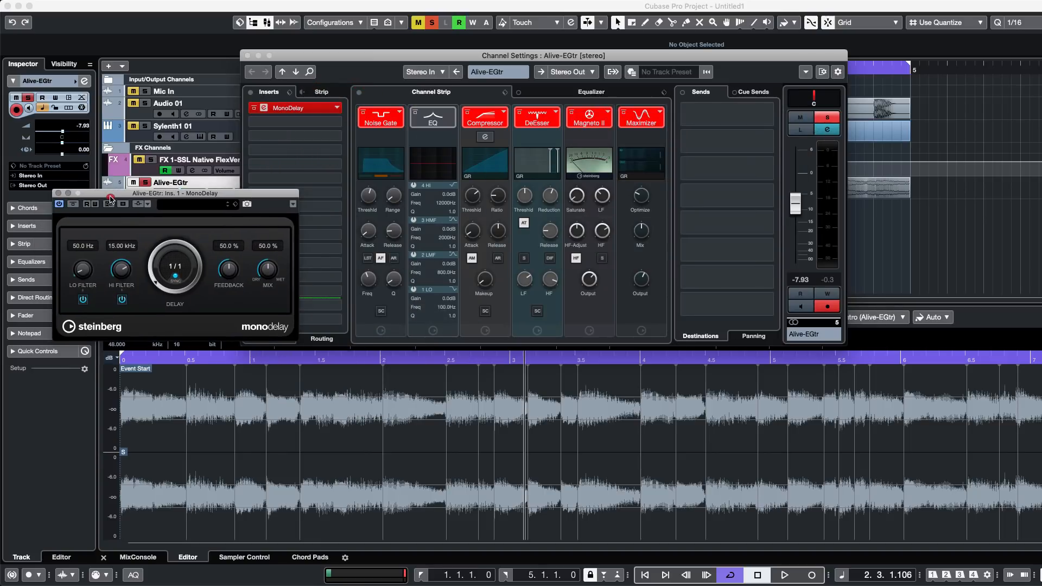
- Replace MonoDelay with the Rotary modulation effect in the first insert slot
click(334, 108)
click(265, 216)
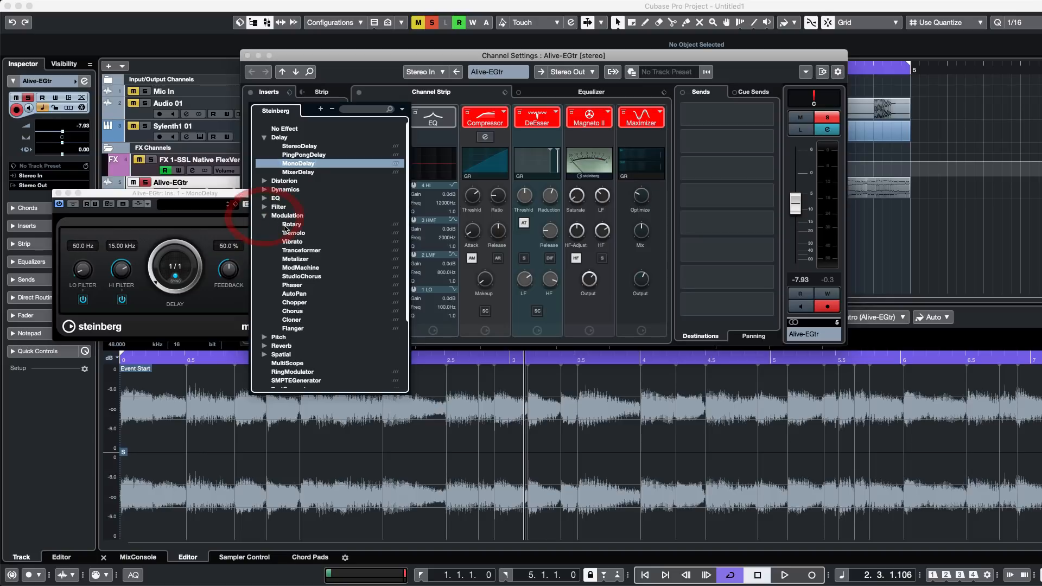
click(288, 232)
drag(555, 99, 163, 198)
- Try the Cloner and Flanger modulation effects in the first insert slot in place of Rotary
click(334, 108)
click(293, 285)
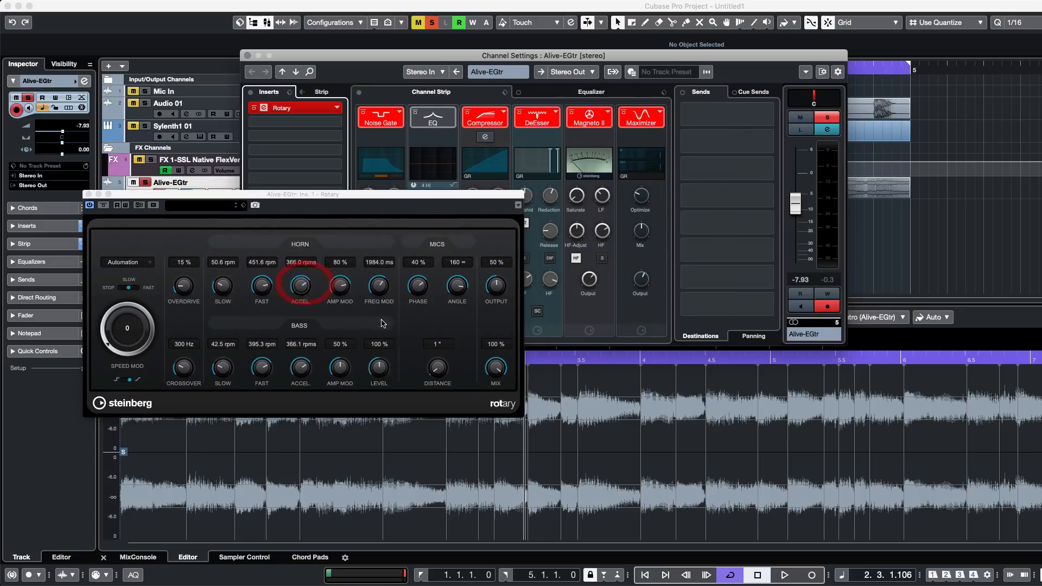
drag(588, 70, 135, 169)
click(336, 109)
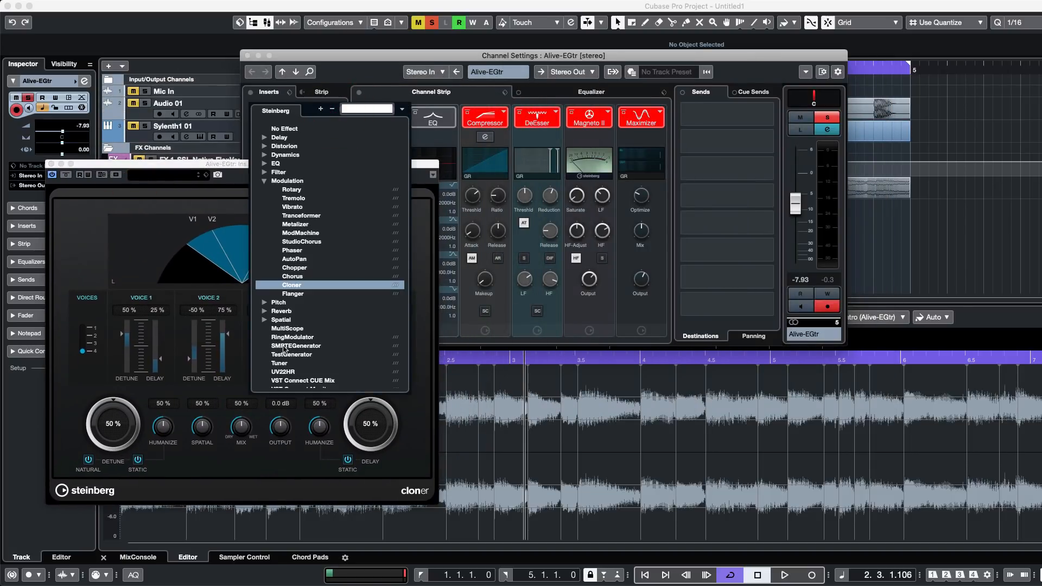
click(290, 295)
drag(623, 115, 148, 216)
- Replace Flanger with the RoomWorks SE reverb in the first insert slot and move its window aside
click(336, 109)
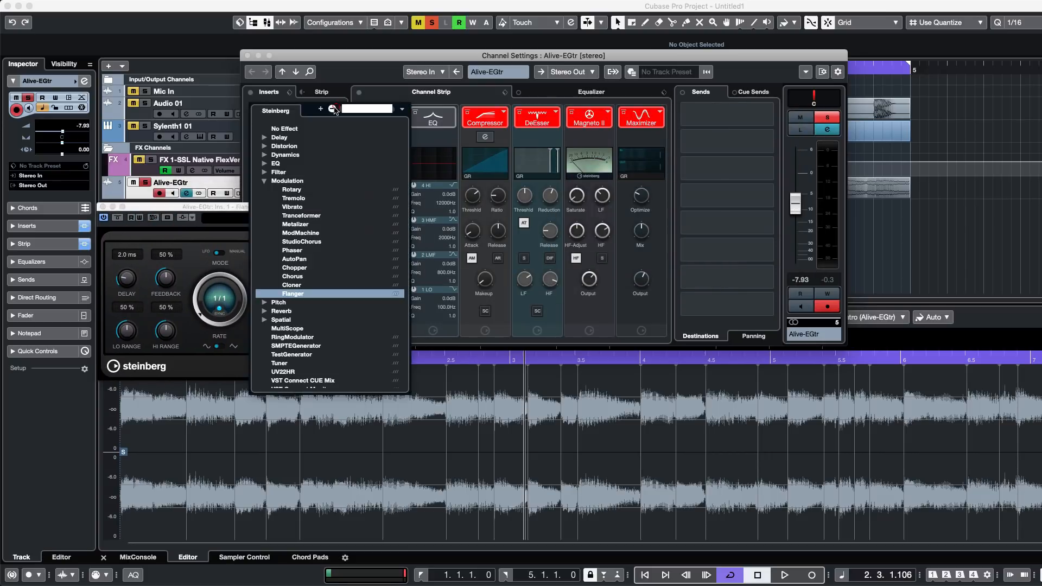
scroll(332, 273, down, 2)
scroll(333, 274, up, 2)
click(266, 311)
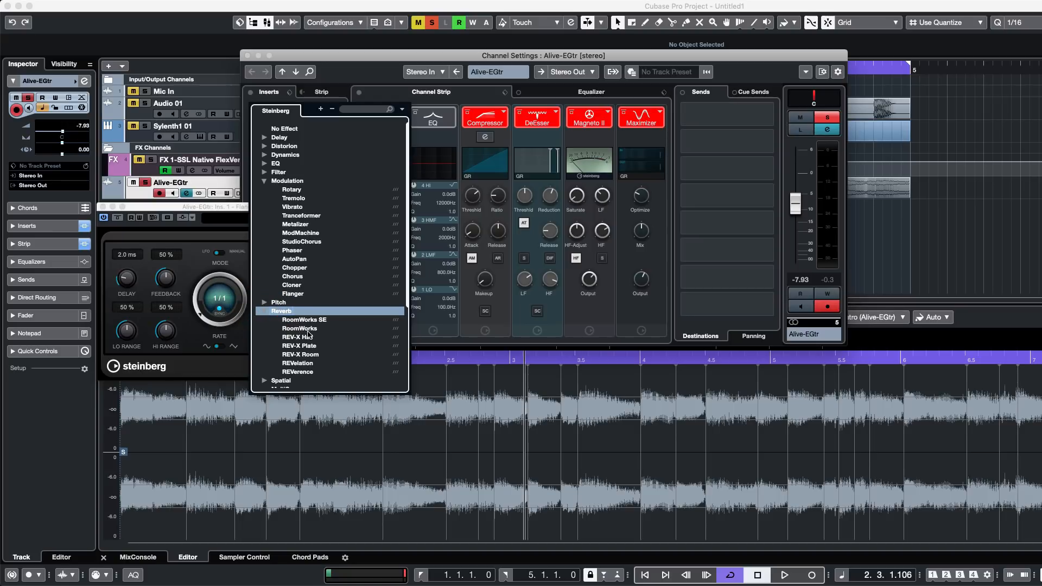
click(305, 320)
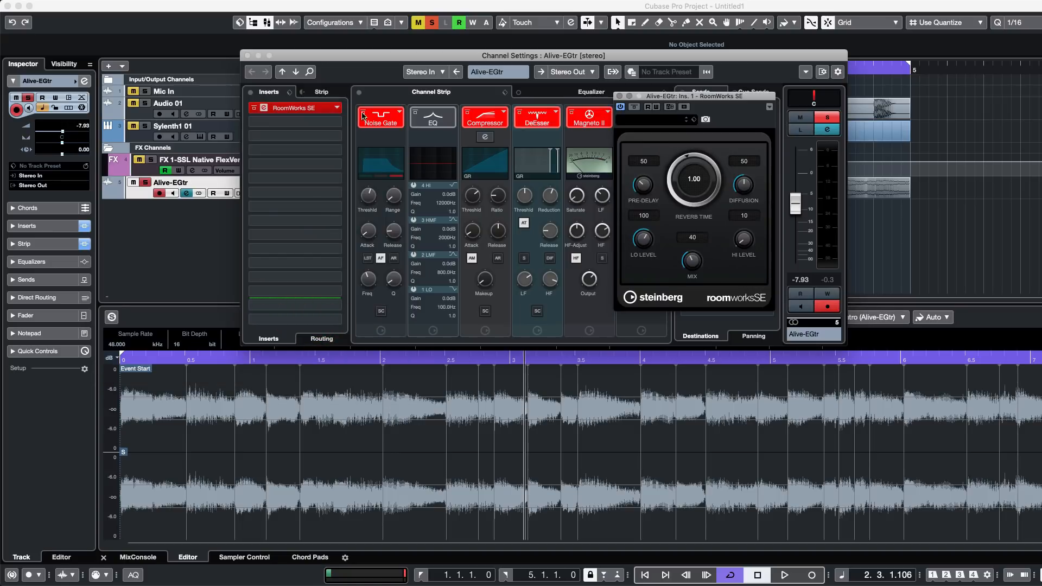
drag(676, 98, 182, 255)
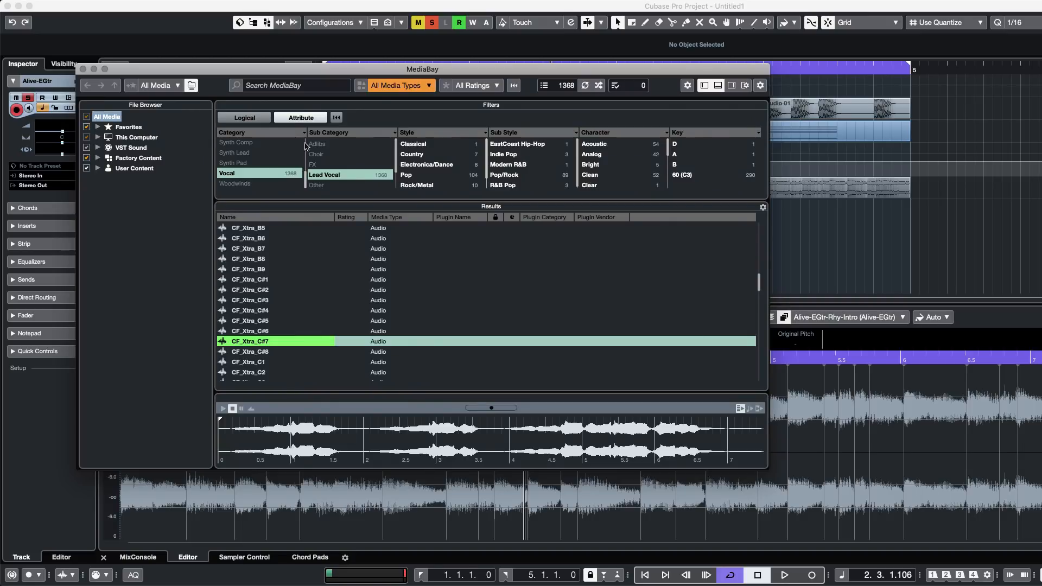
- Import the CF_Xtra_C#7 vocal sample from MediaBay to a new track at bar 1, copying the file and converting its sample rate to 48 kHz
drag(307, 75, 564, 55)
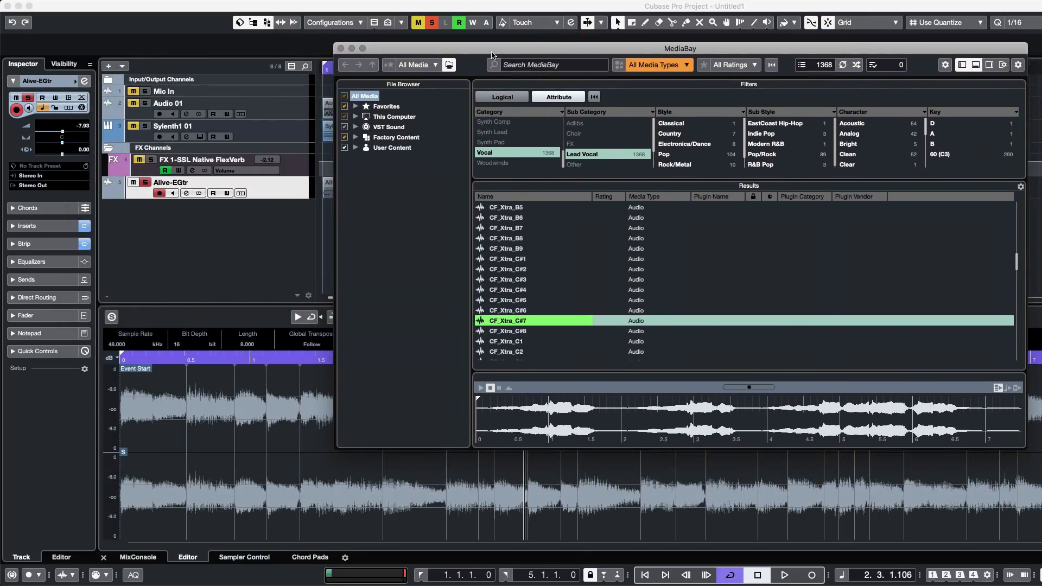
drag(492, 55, 258, 57)
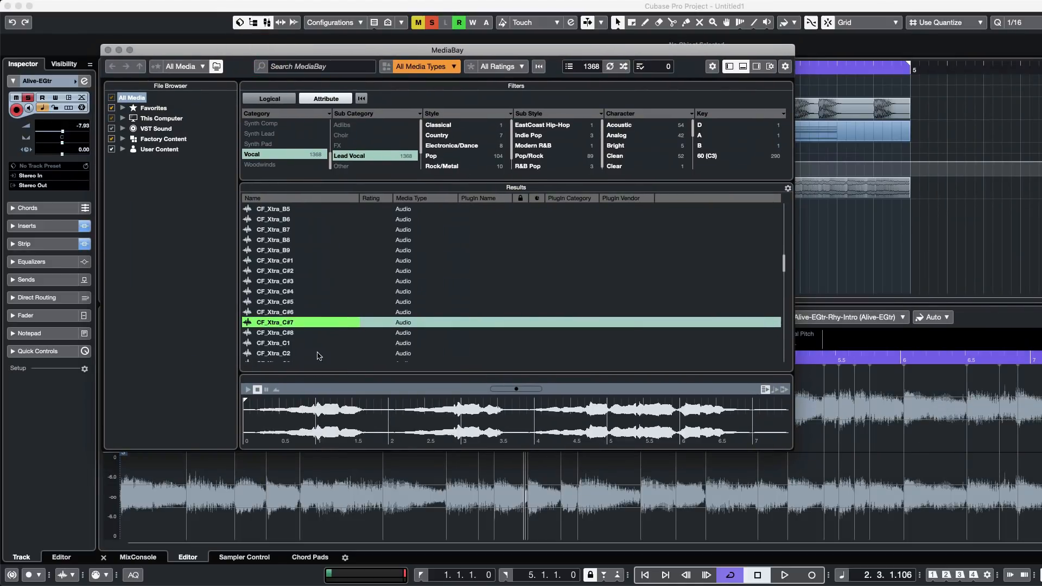
click(297, 334)
click(286, 323)
drag(340, 56, 710, 13)
drag(649, 280, 322, 210)
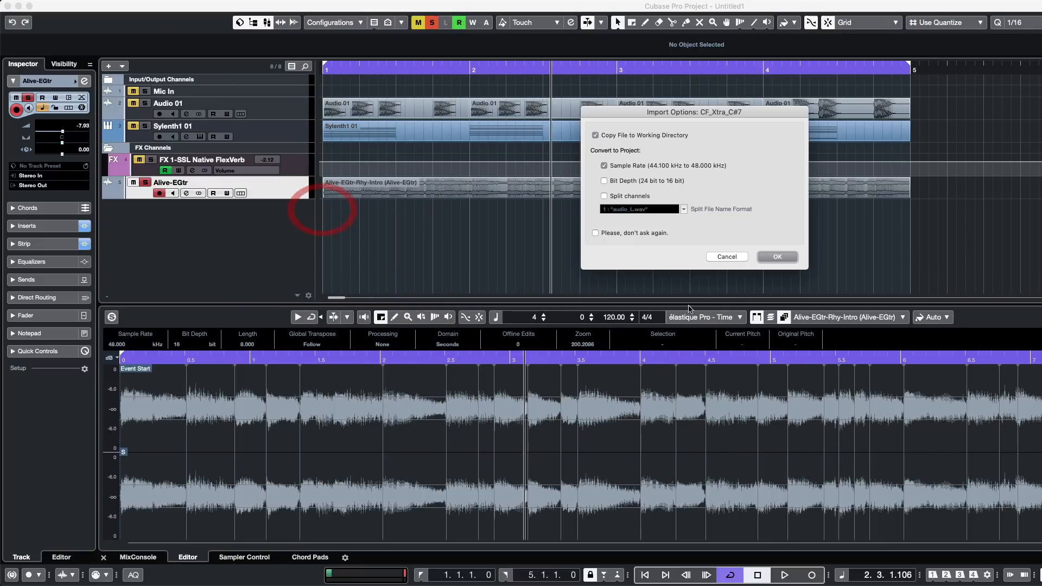
click(775, 259)
click(480, 234)
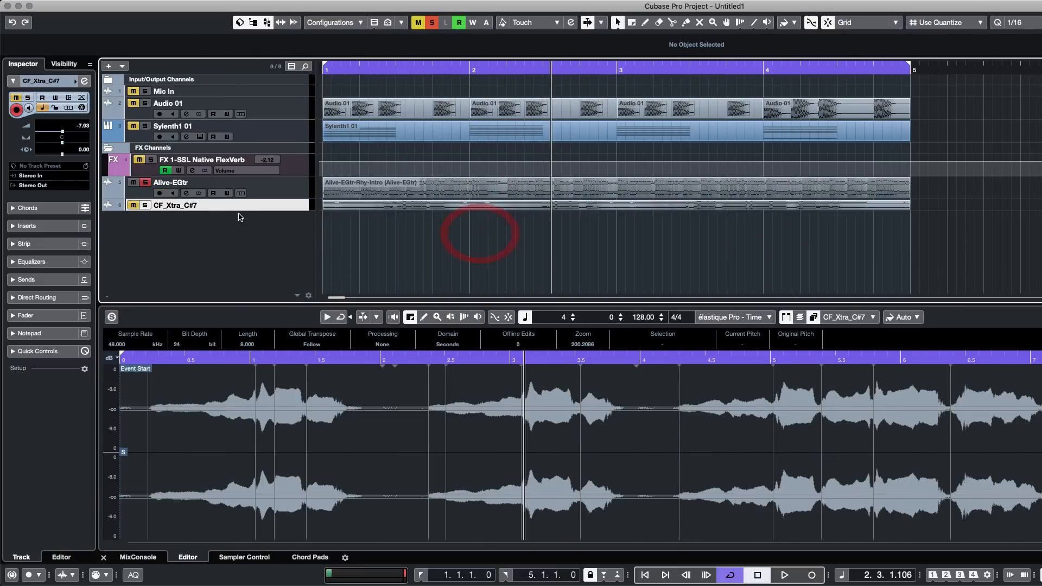
- Enlarge the CF_Xtra_C#7 track and bounce its vocal event to a new audio file
drag(239, 210, 242, 258)
click(735, 223)
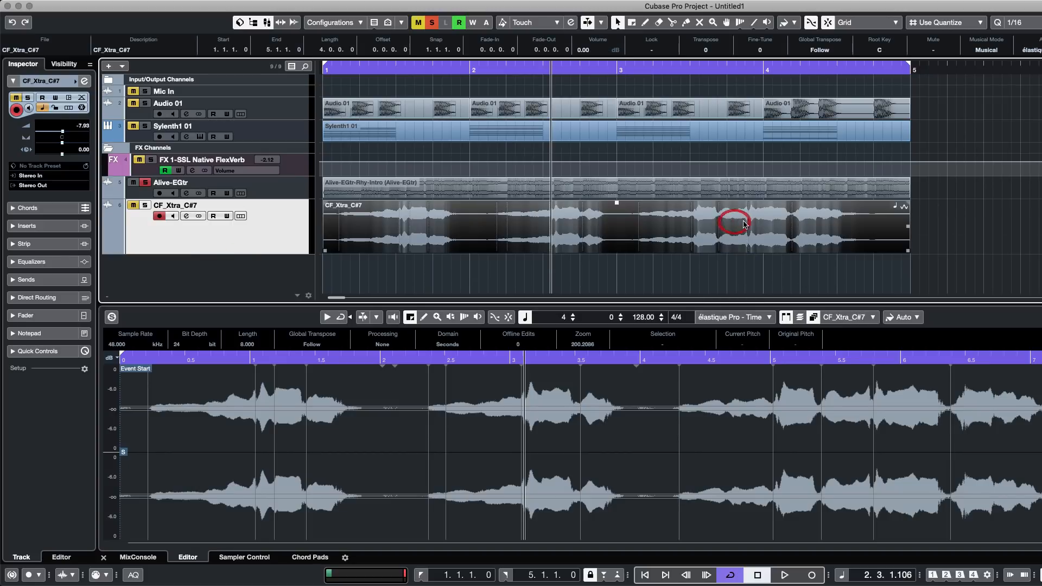
key(Return)
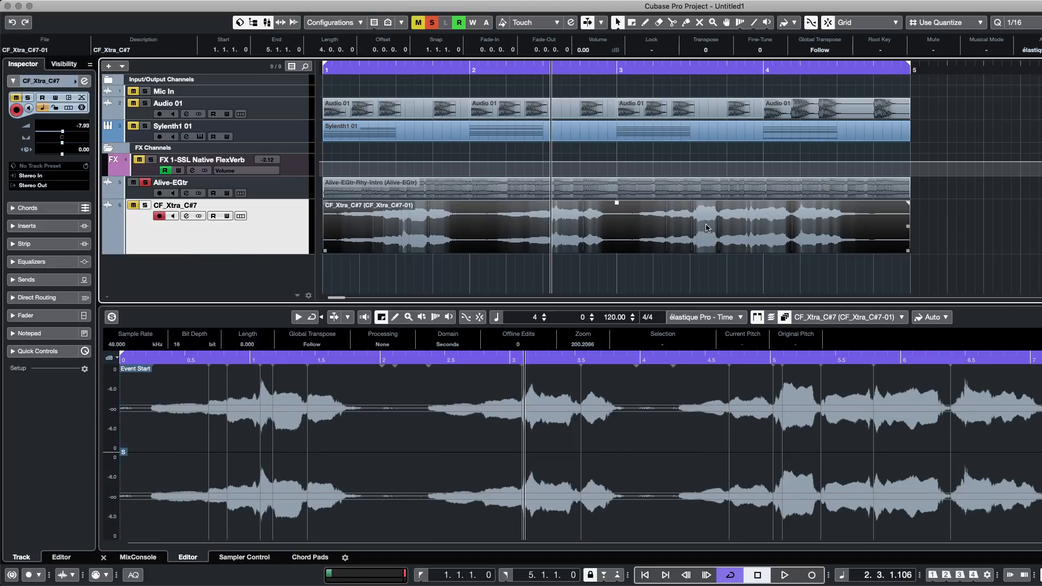
- Unsolo the Alive-EGtr track and mute it
click(190, 184)
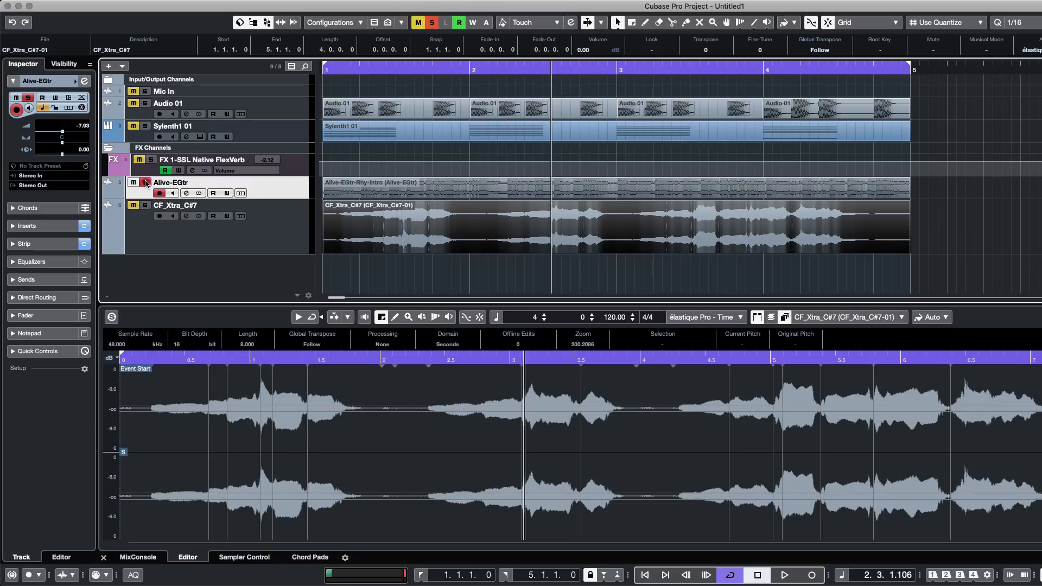
click(145, 183)
click(133, 183)
- Open the bounced CF_Xtra_C#7 event in the Sample Editor, enlarge the editor area and show the VariAudio settings
click(199, 238)
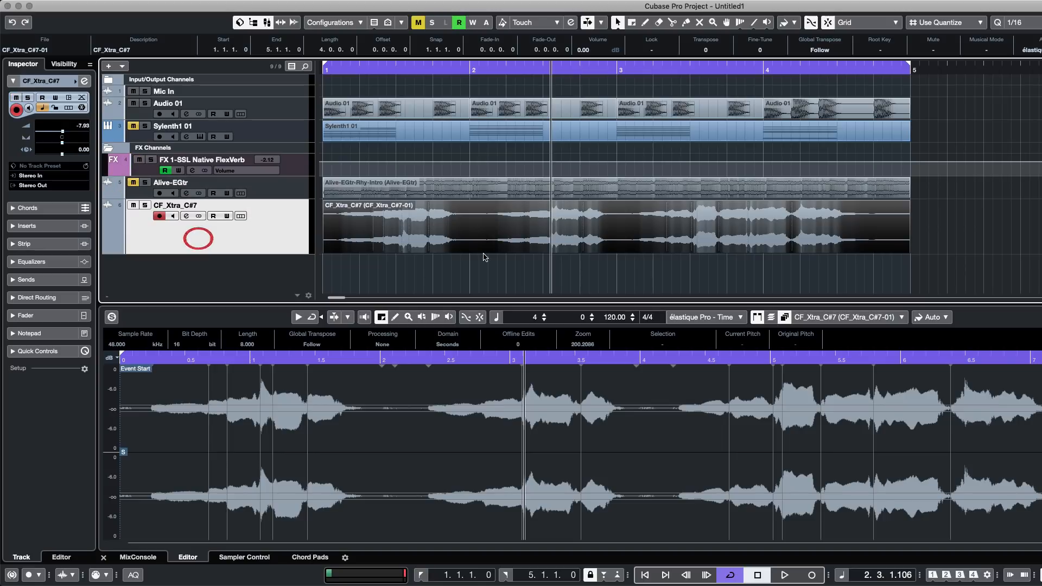
click(487, 239)
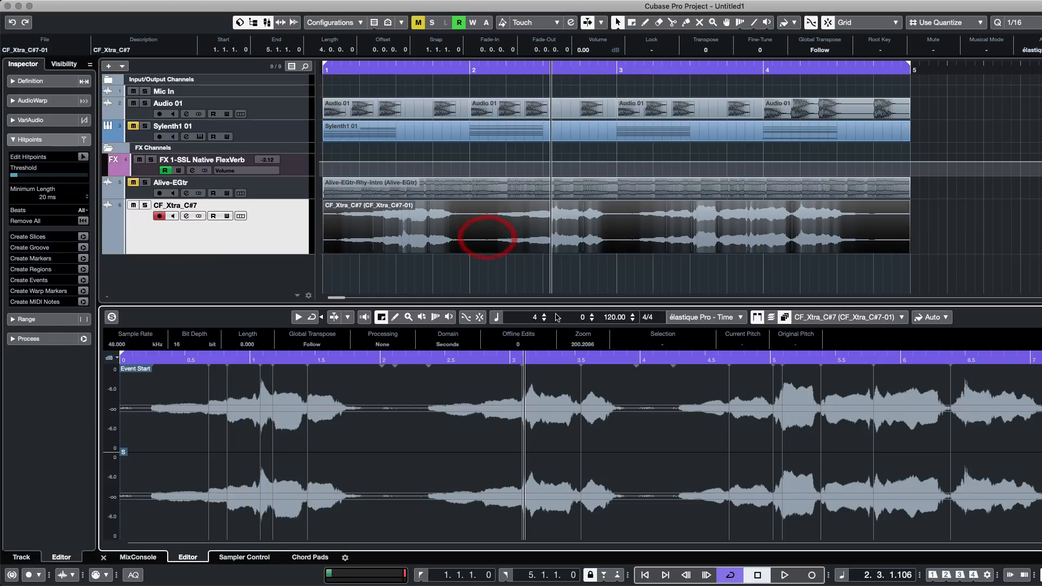
drag(229, 306, 228, 293)
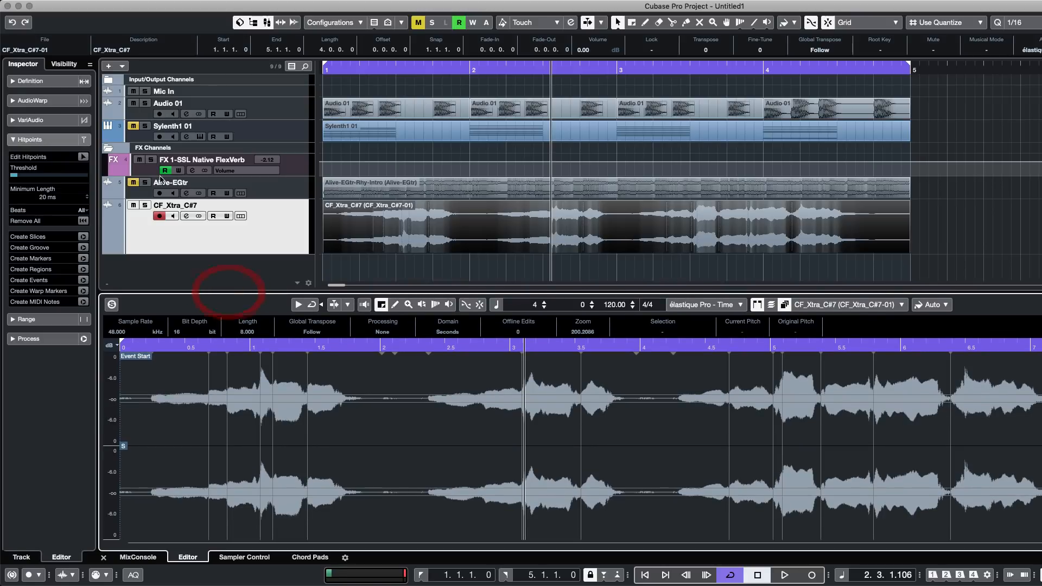
click(16, 125)
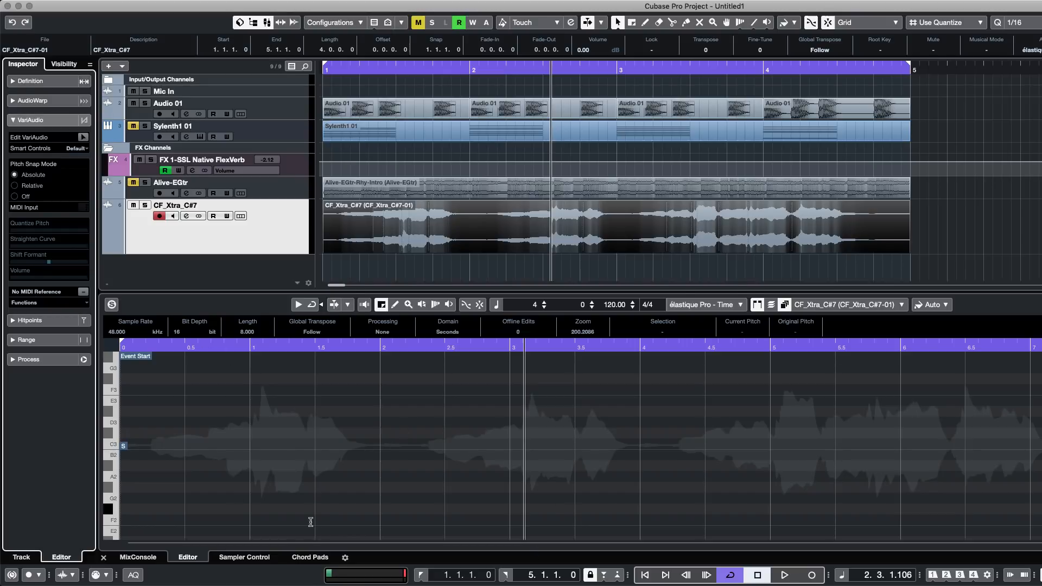
- Enlarge the Sample Editor area, activate Edit VariAudio for the vocal and show all Smart Controls
drag(279, 291, 313, 66)
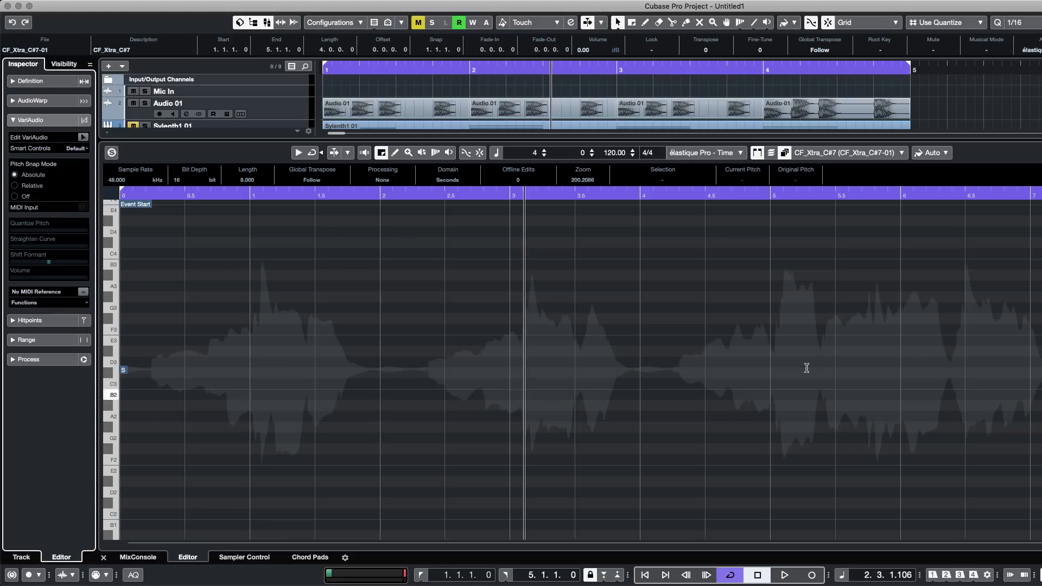
click(82, 138)
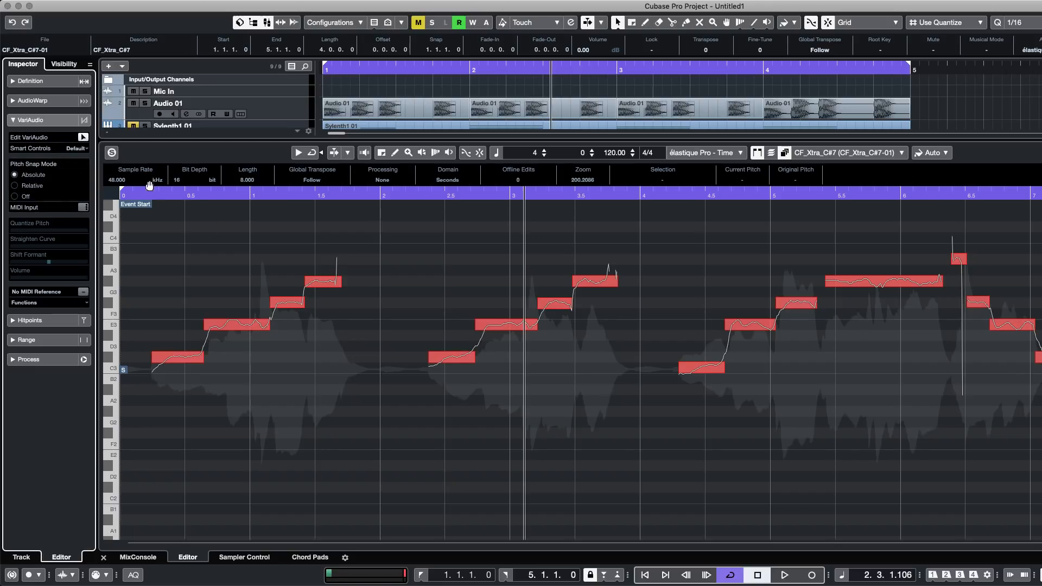
click(80, 149)
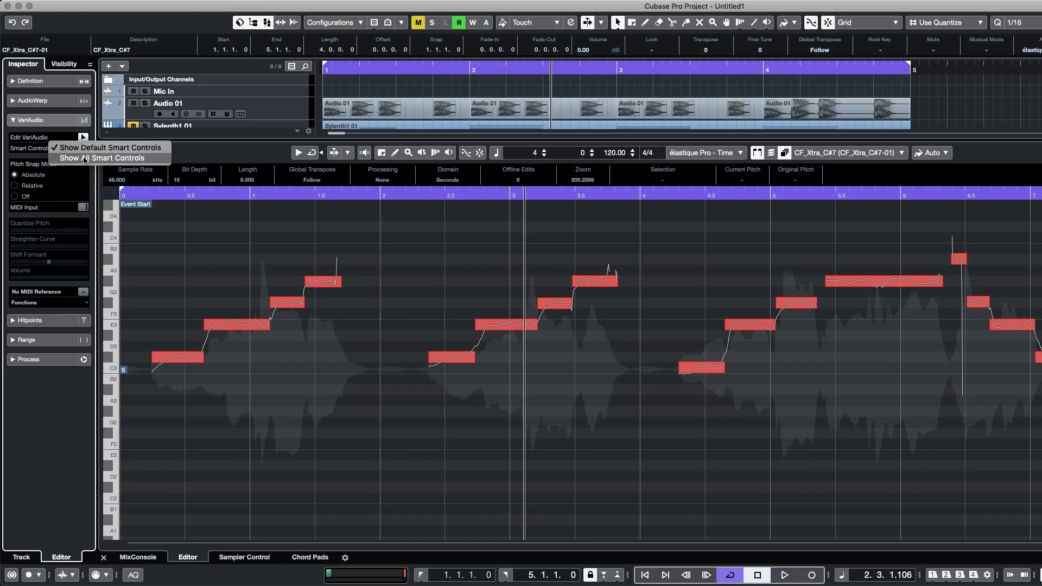
click(84, 159)
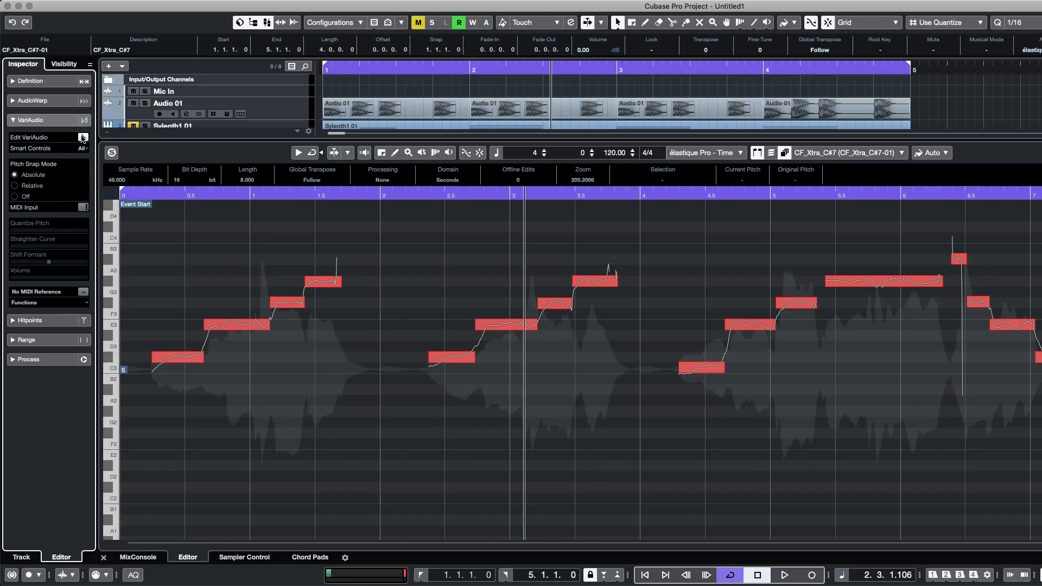
- Recheck the Smart Controls options and switch Edit VariAudio off and on again
click(81, 148)
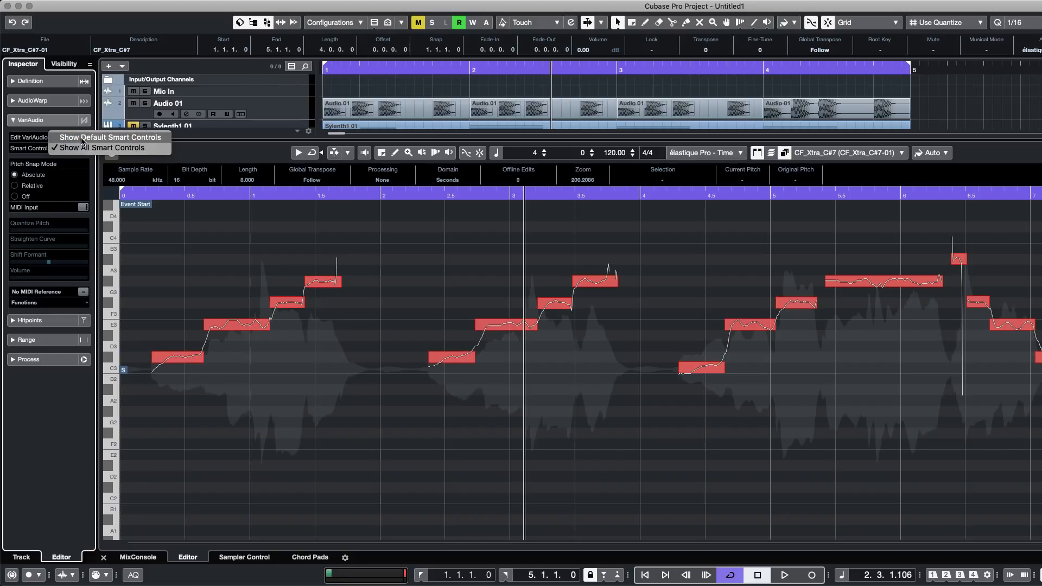
click(86, 148)
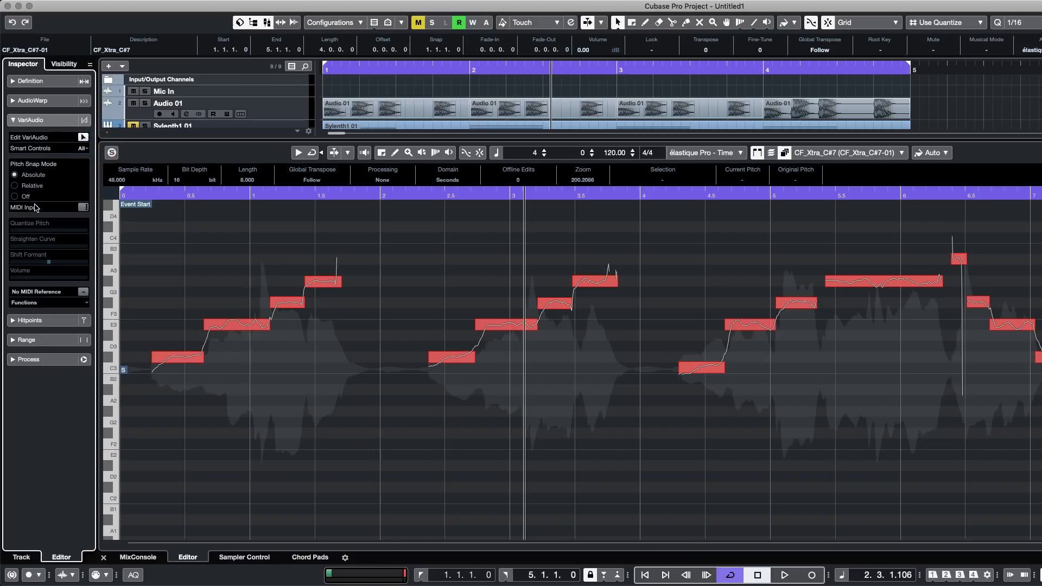
click(84, 149)
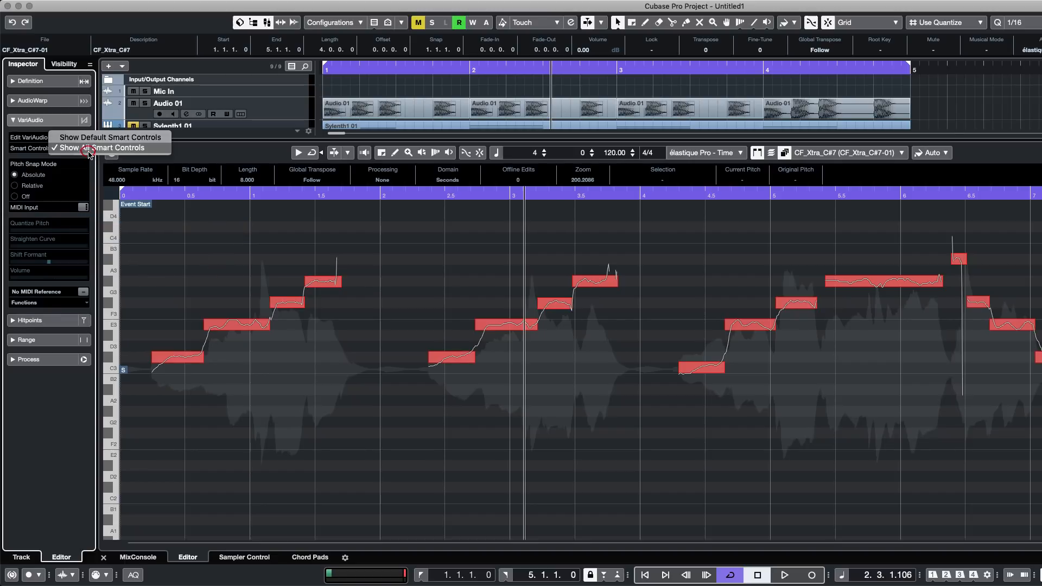
click(87, 212)
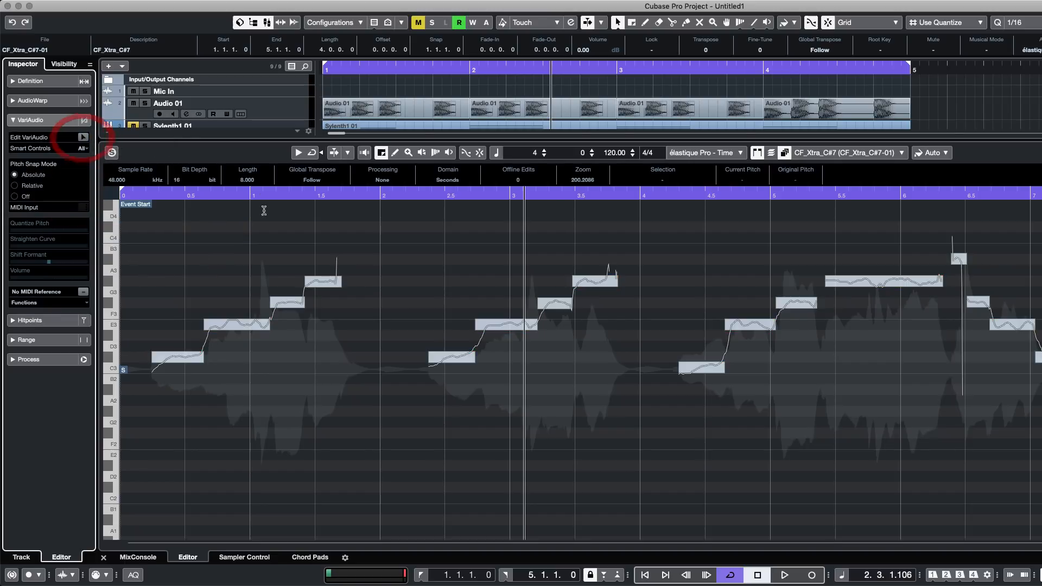
click(337, 286)
click(527, 433)
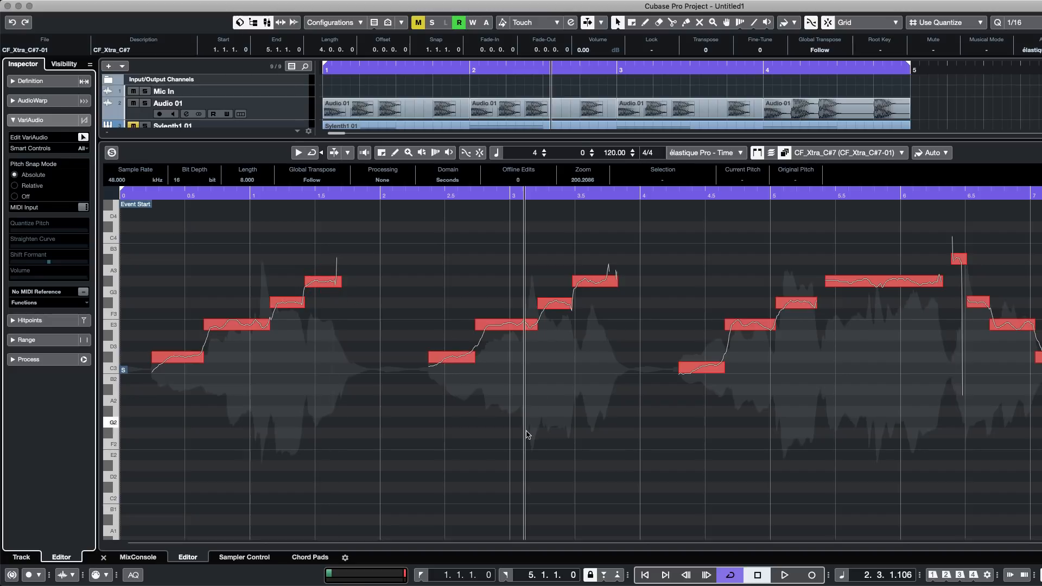
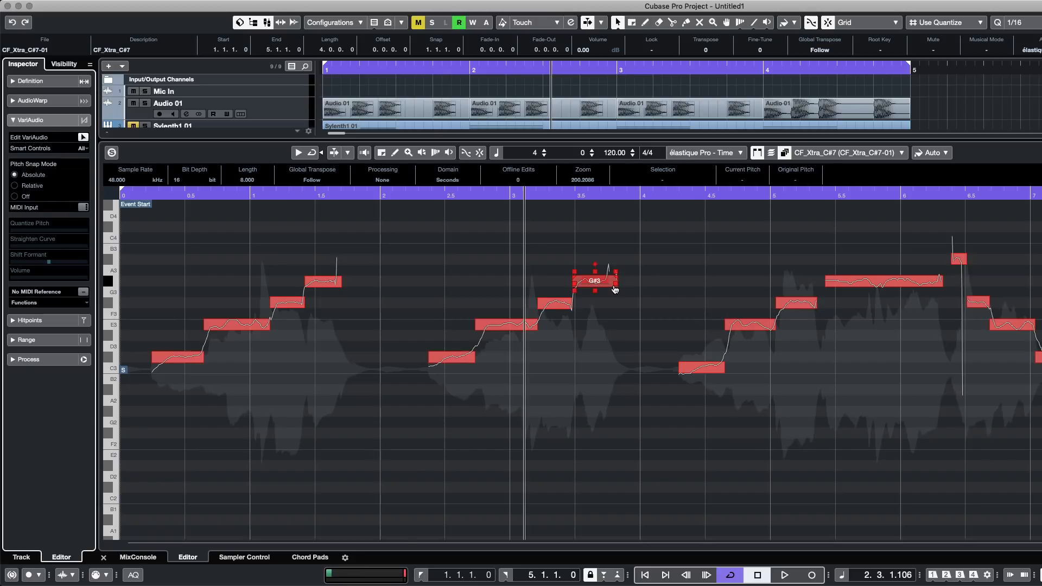
- Move the tilt anchor of the E3 segment in the second vocal phrase to just past the 3-second mark
key(h)
key(h)
key(h)
key(h)
key(h)
key(h)
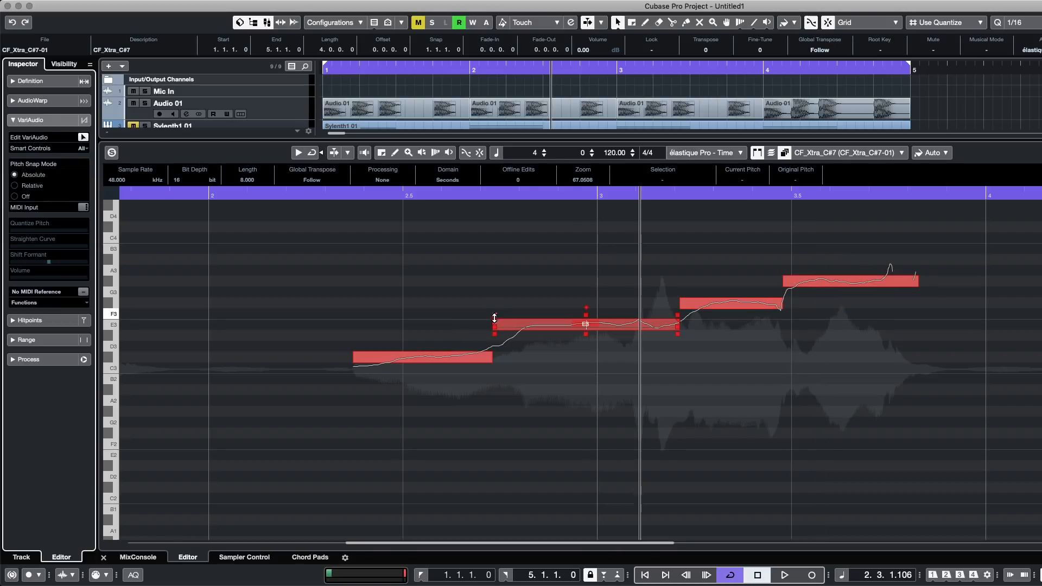
click(587, 308)
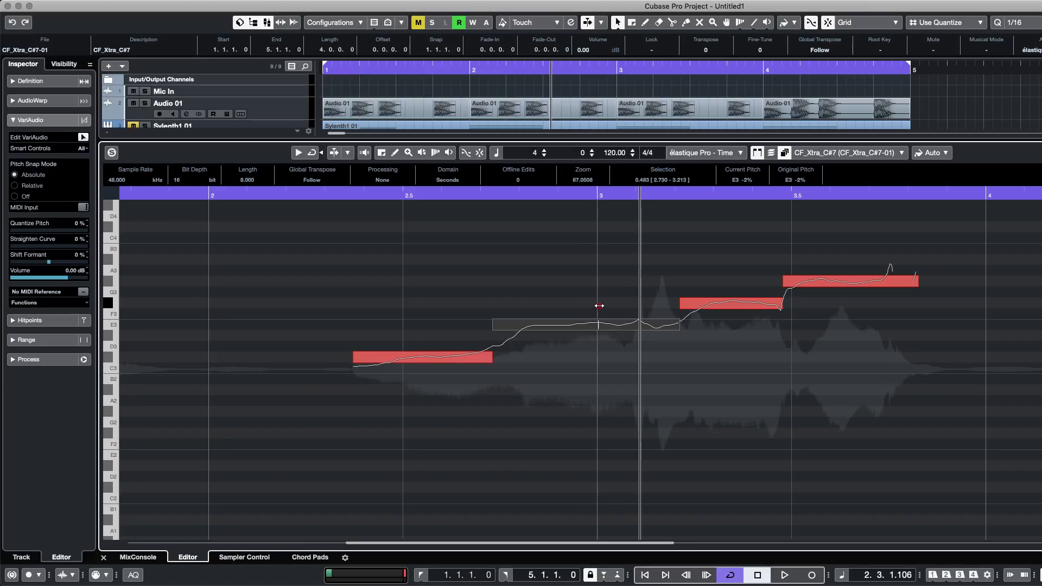
drag(546, 306, 612, 305)
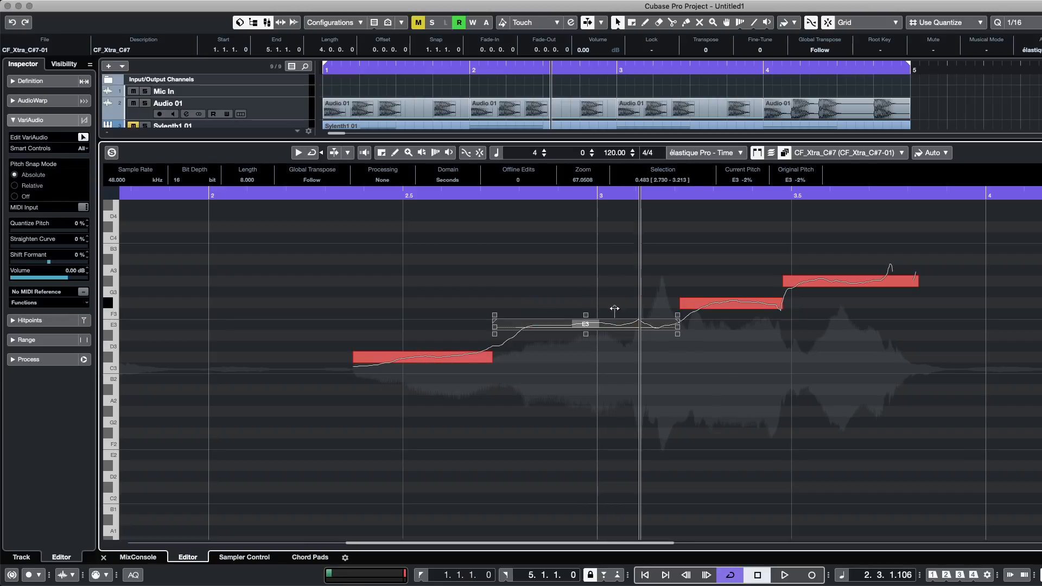
- Try splitting the E3 segment of the second phrase at about 3.006 seconds, and undo the split
click(587, 315)
mouse_move(590, 293)
mouse_down()
mouse_move(586, 376)
mouse_move(586, 306)
mouse_up()
click(600, 332)
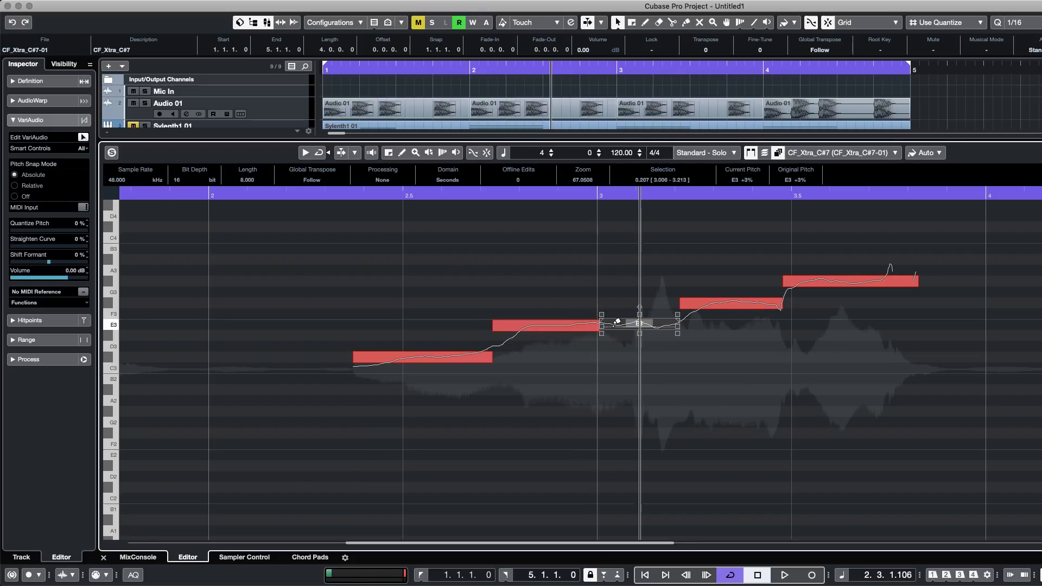
key(super+z)
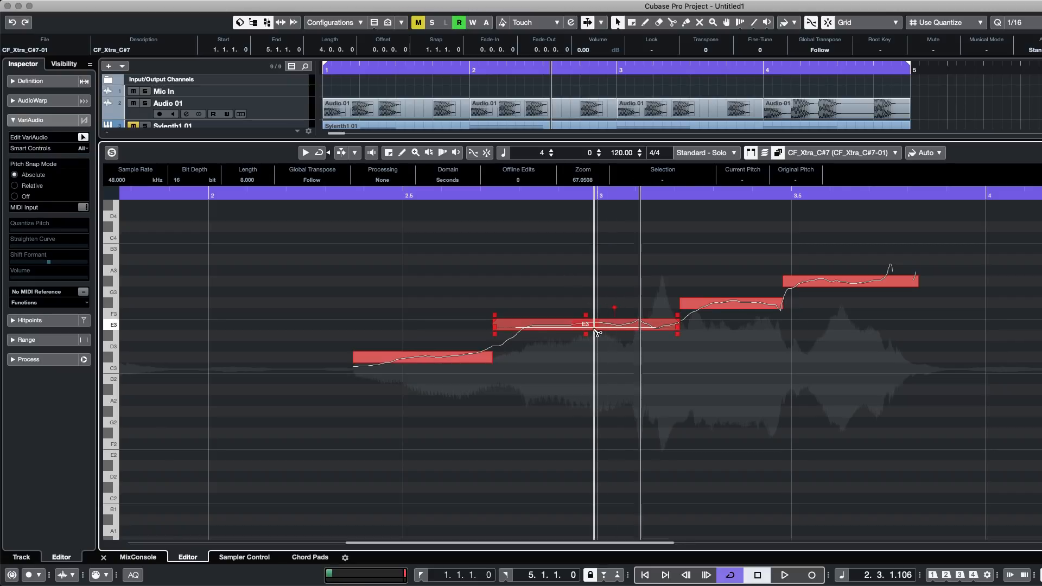
click(509, 326)
key(super+z)
- Select all four segments of the second vocal phrase and set the locators and cursor to the selection
click(586, 326)
drag(620, 421, 853, 238)
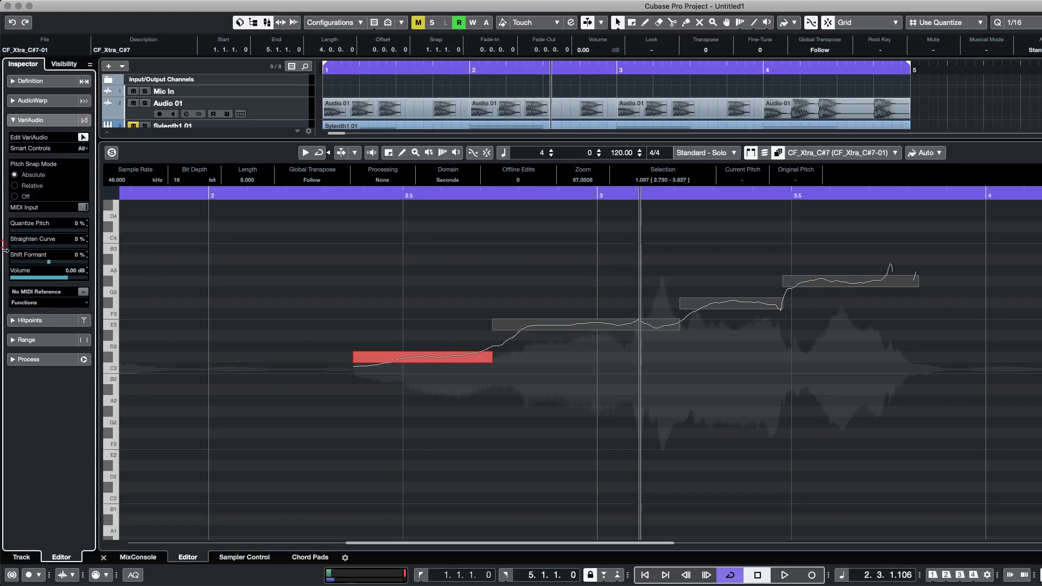
key(super+a)
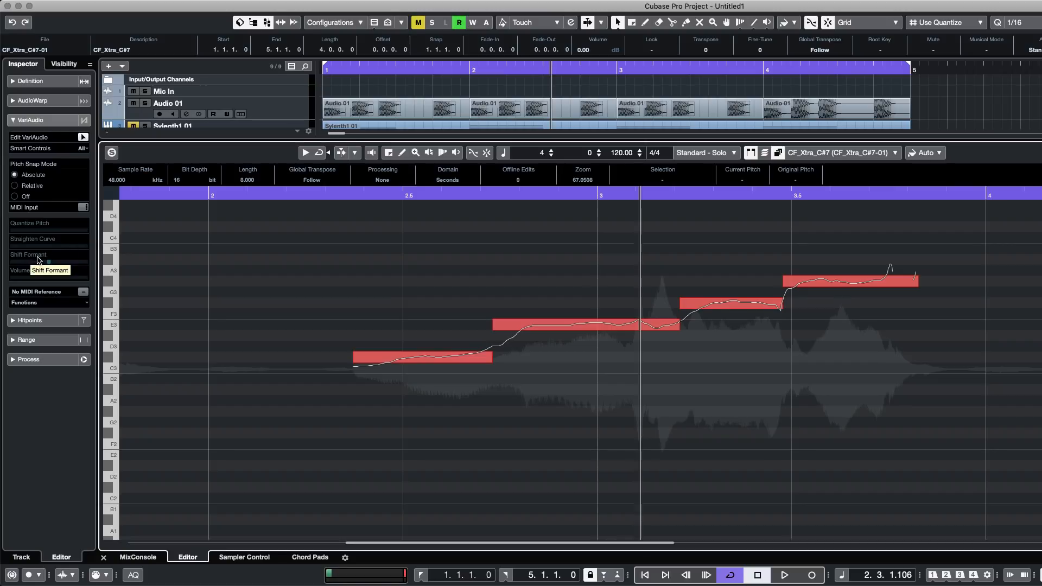
drag(353, 279, 924, 375)
key(p)
key(l)
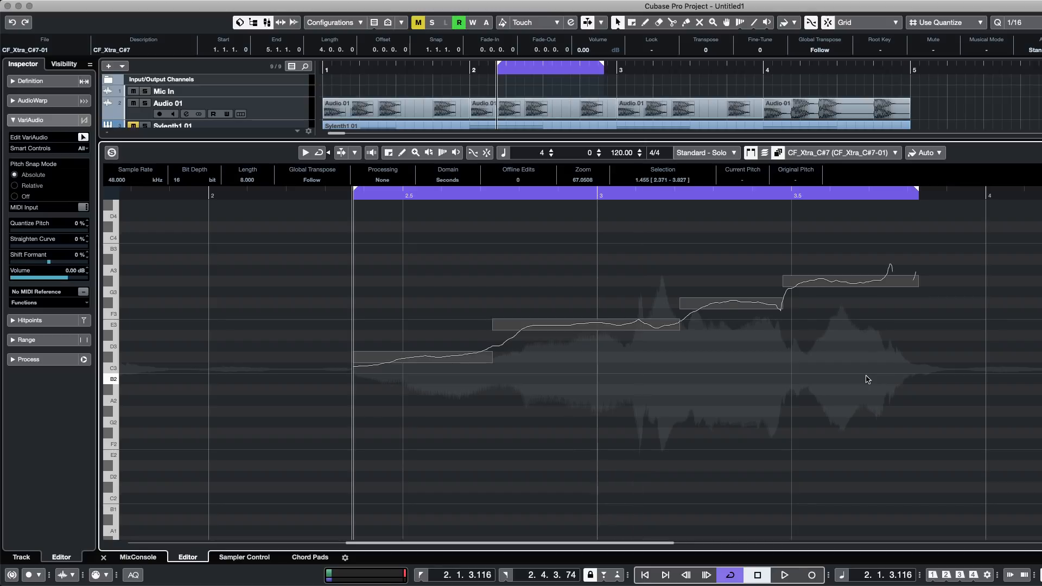
- Mute the Audio 01 track and audition the looped second vocal phrase
click(140, 111)
key(space)
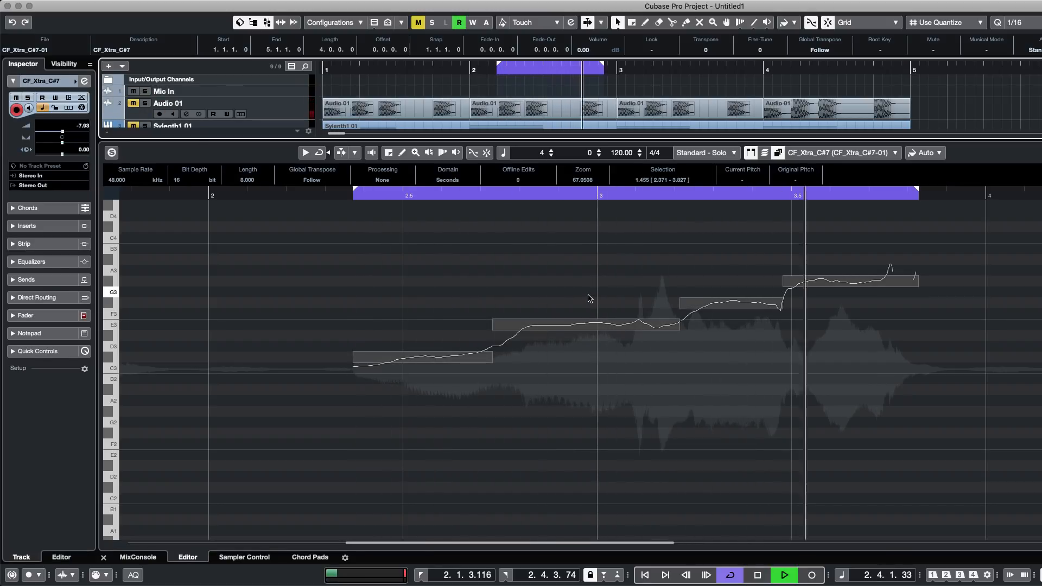
click(593, 321)
key(space)
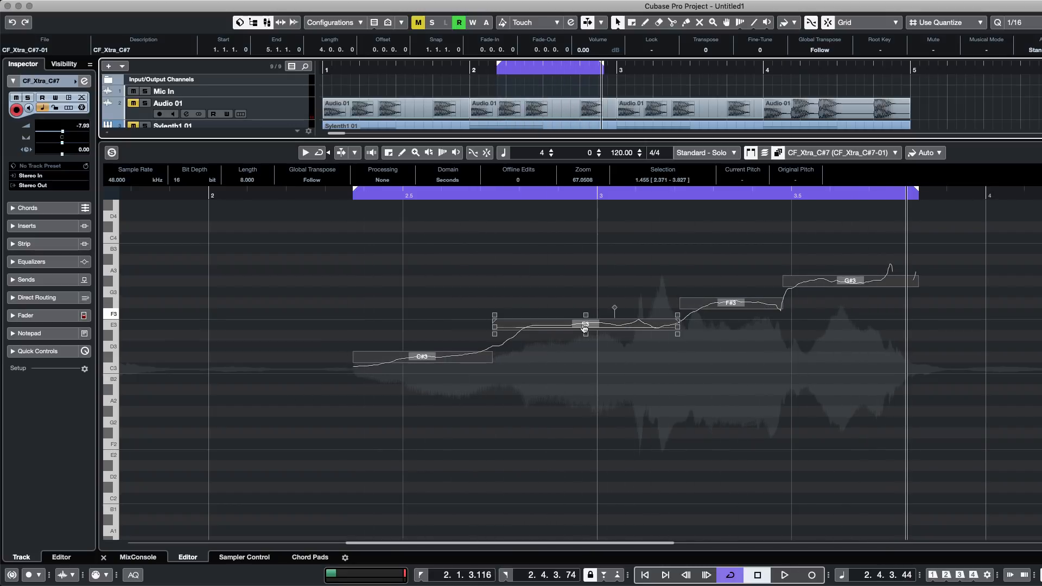
- Try straightening the pitch curves of all selected segments in the second phrase
click(613, 310)
click(647, 332)
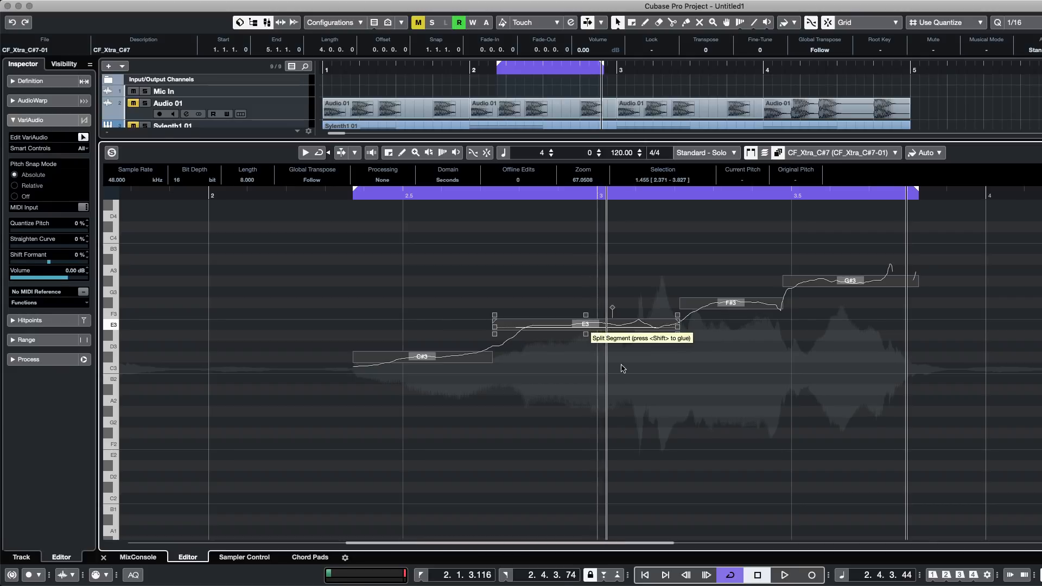
key(super+a)
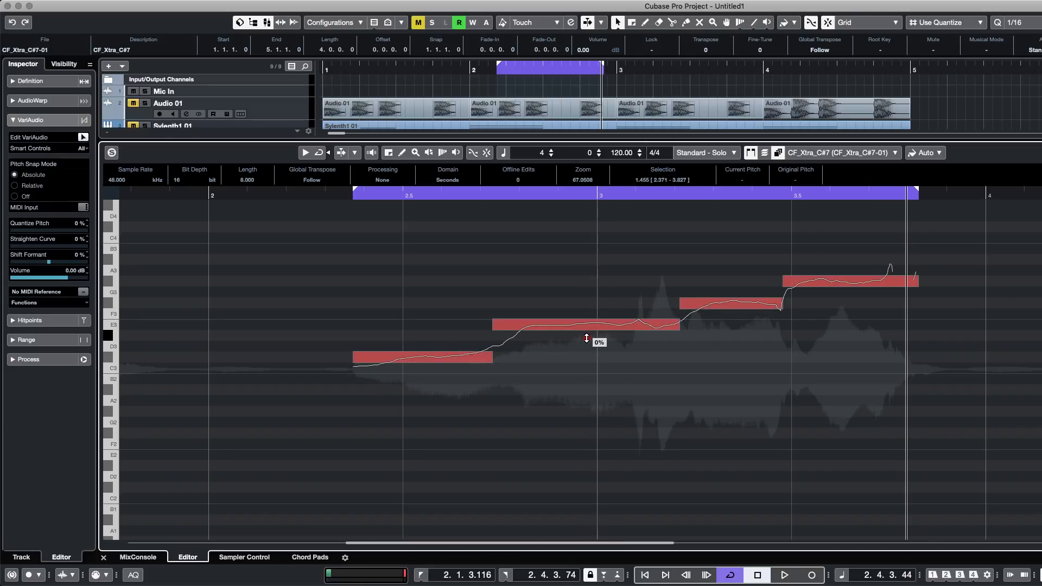
drag(586, 337, 581, 210)
click(559, 275)
- Audition the four selected segments with their formants shifted to 98%, and return the shift to 0%
drag(493, 334, 500, 249)
click(502, 252)
key(space)
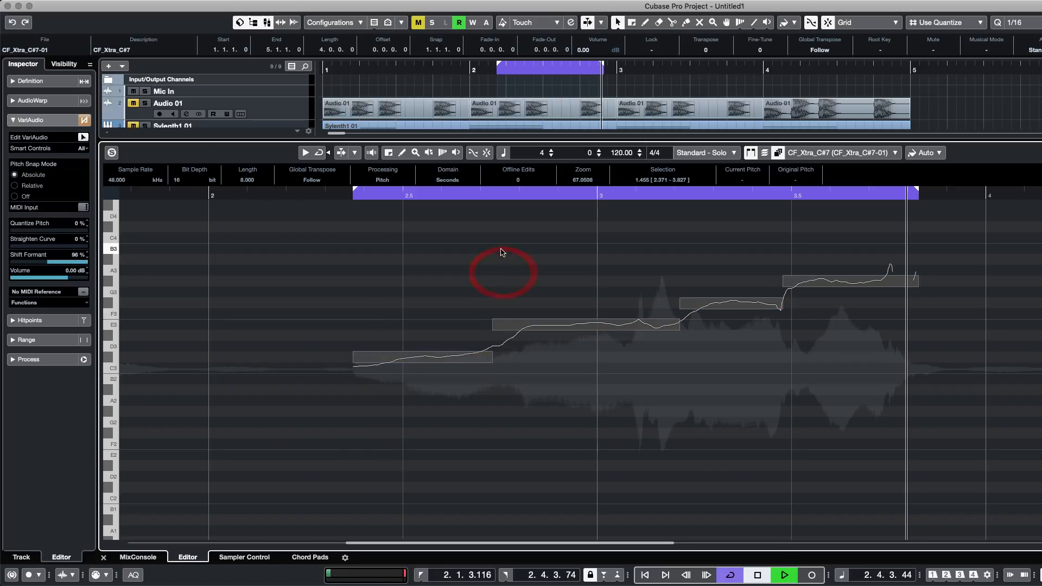
drag(495, 337, 498, 389)
click(500, 390)
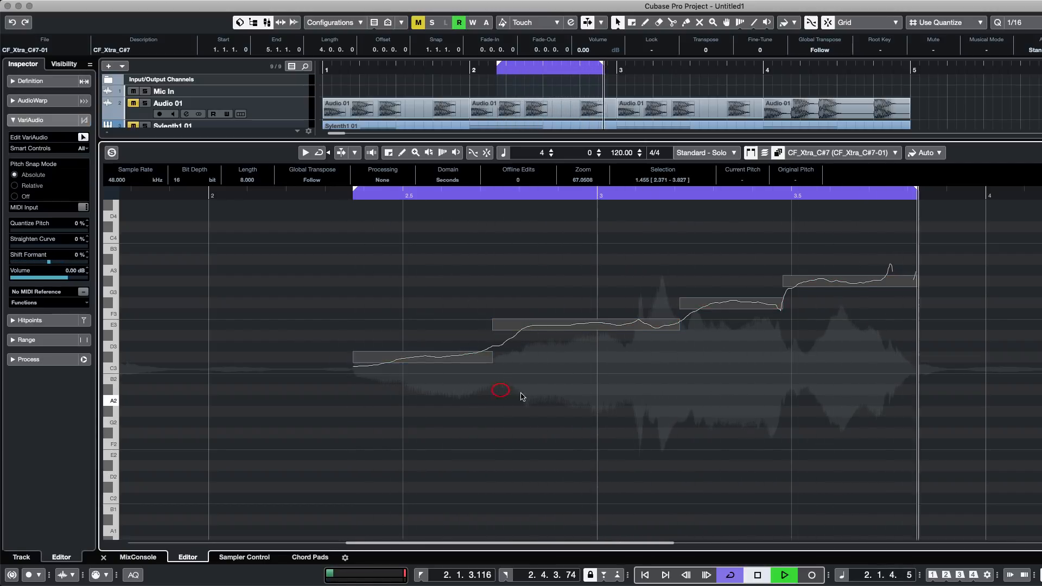
key(space)
- Warp the start of the E3 segment earlier to about 2.633 seconds and audition the phrase
drag(495, 327, 455, 328)
key(space)
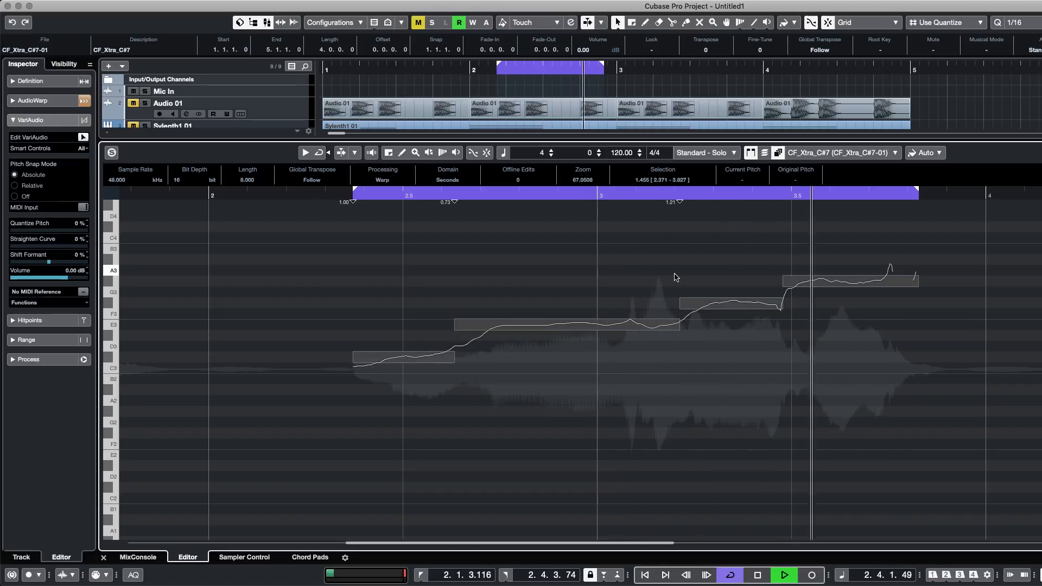
key(space)
- Reposition the E3 segment's tilt anchor just past the 3-second mark and adjust the tilt at its end
click(646, 332)
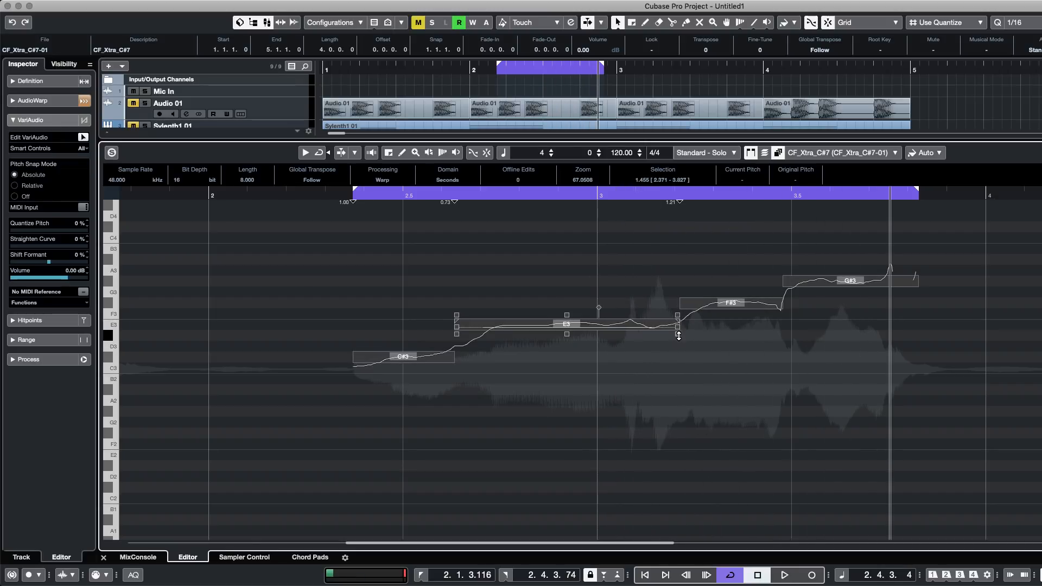
click(601, 305)
drag(599, 307, 611, 308)
click(629, 350)
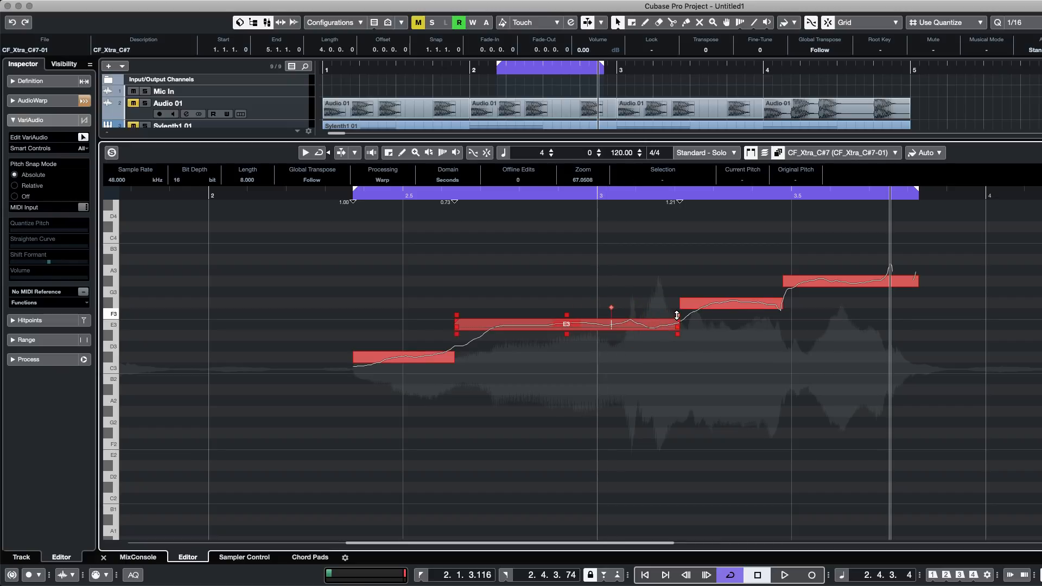
mouse_move(676, 325)
mouse_down()
mouse_move(675, 272)
mouse_move(670, 319)
mouse_up()
- Raise the E3 segment to F#3 and tilt the end of its pitch curve upward from an anchor at its middle, auditioning it
click(575, 332)
drag(525, 322, 515, 302)
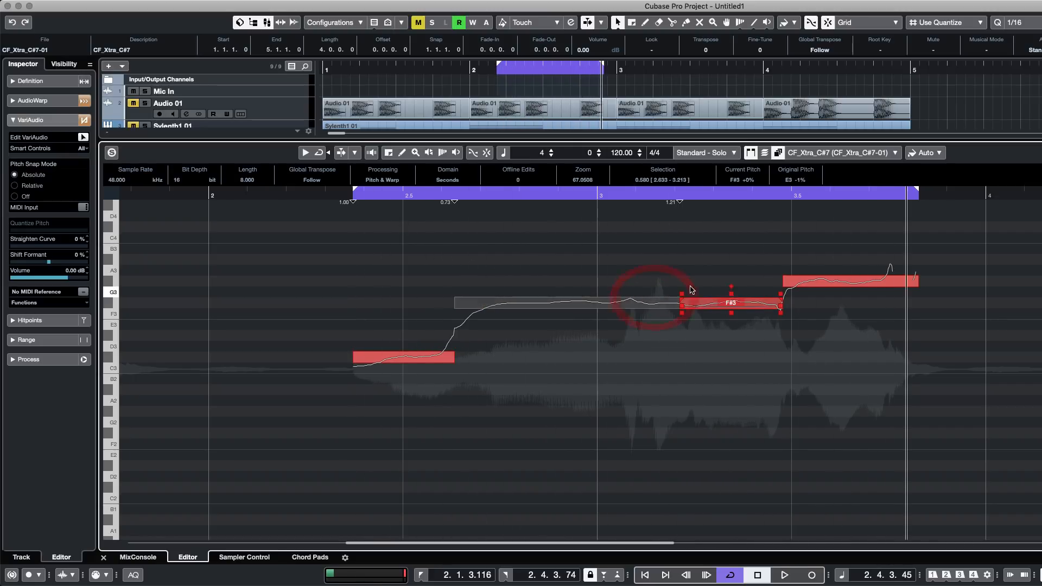
drag(677, 294, 677, 230)
key(space)
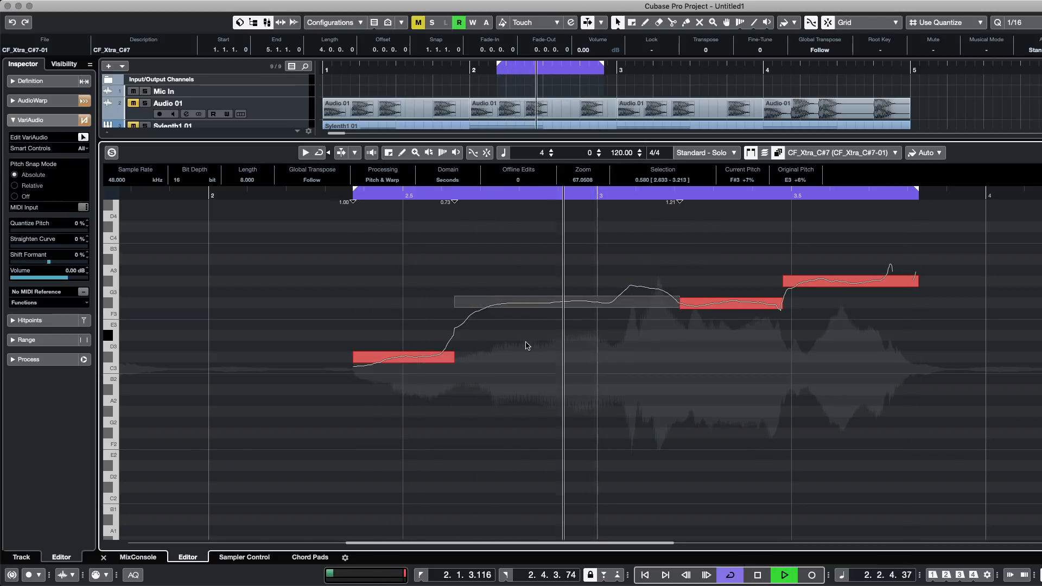
drag(611, 285, 566, 287)
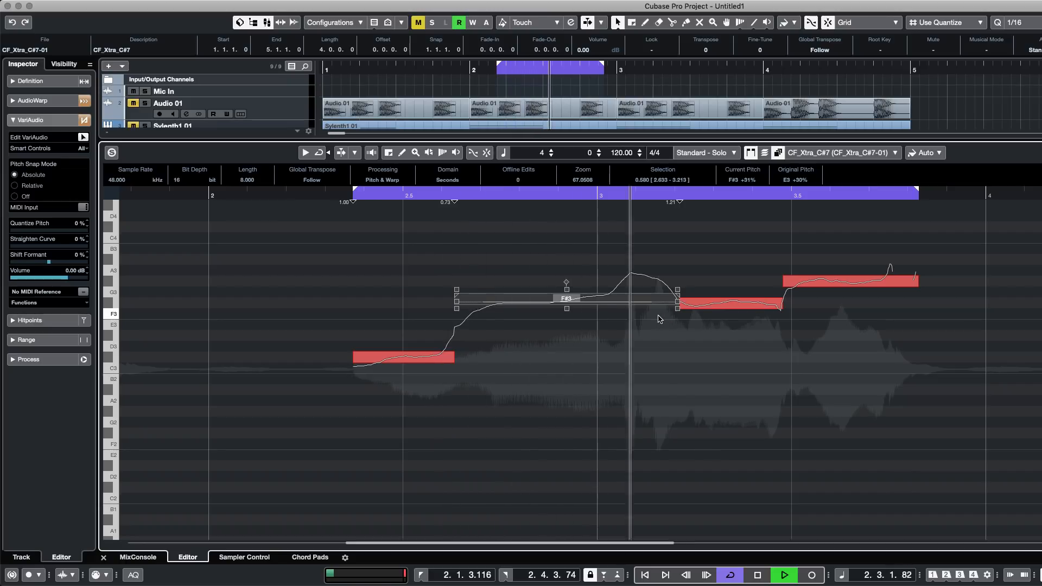
- Split the raised segment at about 3.108 seconds and move its short second part up to C4
click(630, 274)
click(639, 304)
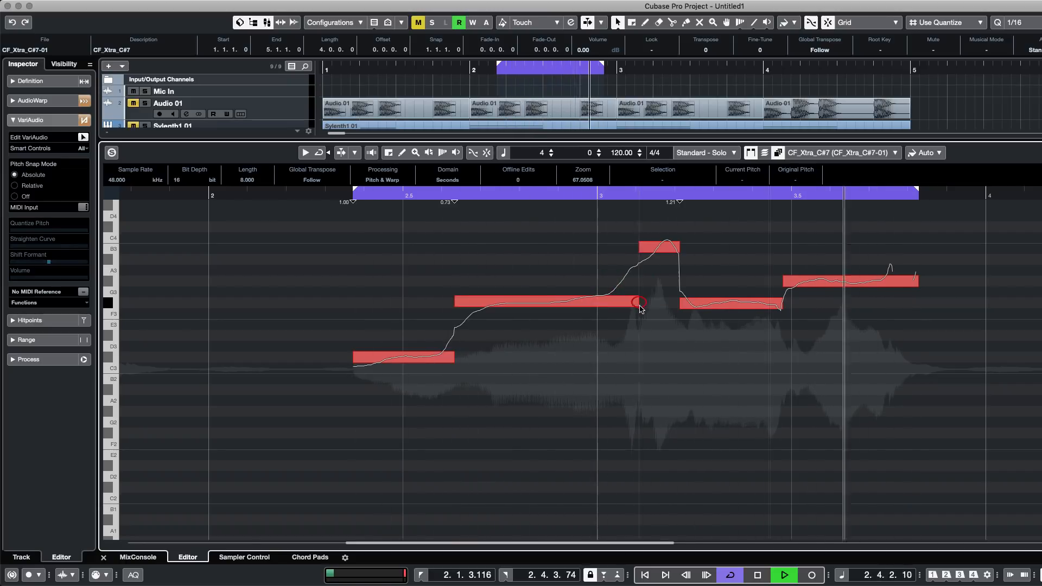
mouse_move(671, 247)
mouse_down()
mouse_move(669, 269)
mouse_move(668, 237)
mouse_up()
key(space)
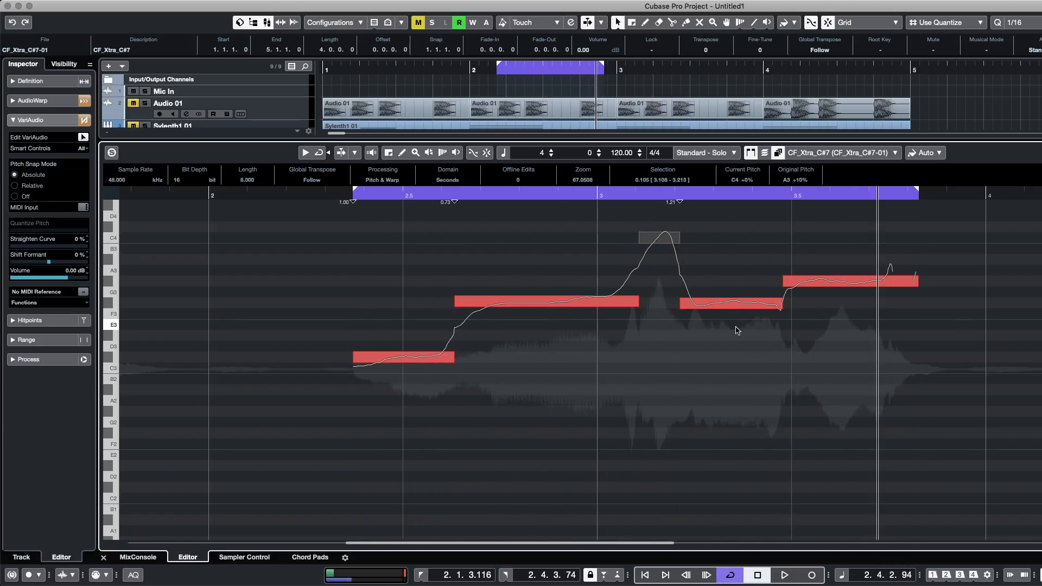
click(673, 321)
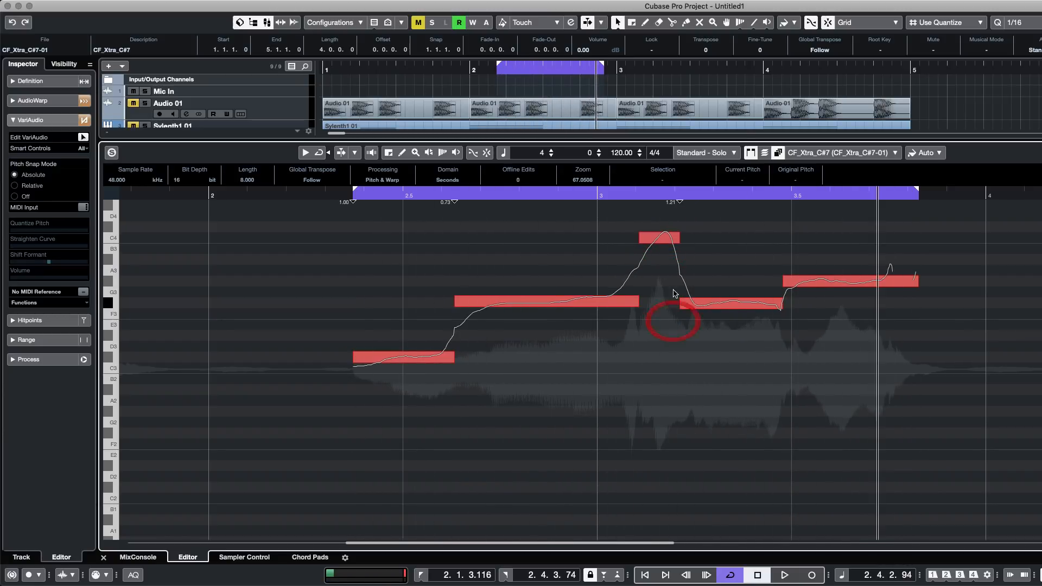
click(524, 303)
click(518, 285)
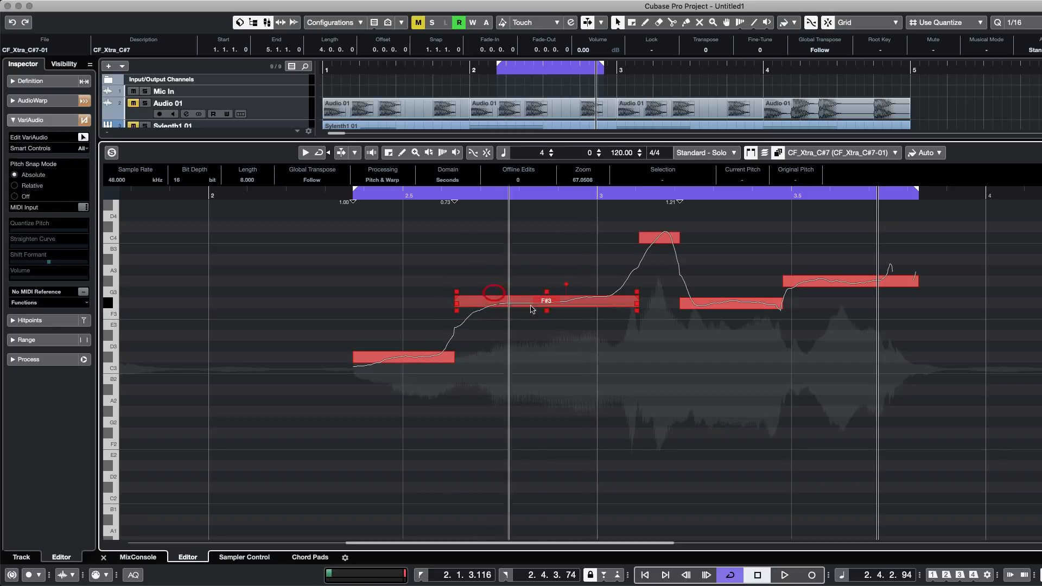
drag(520, 275, 523, 325)
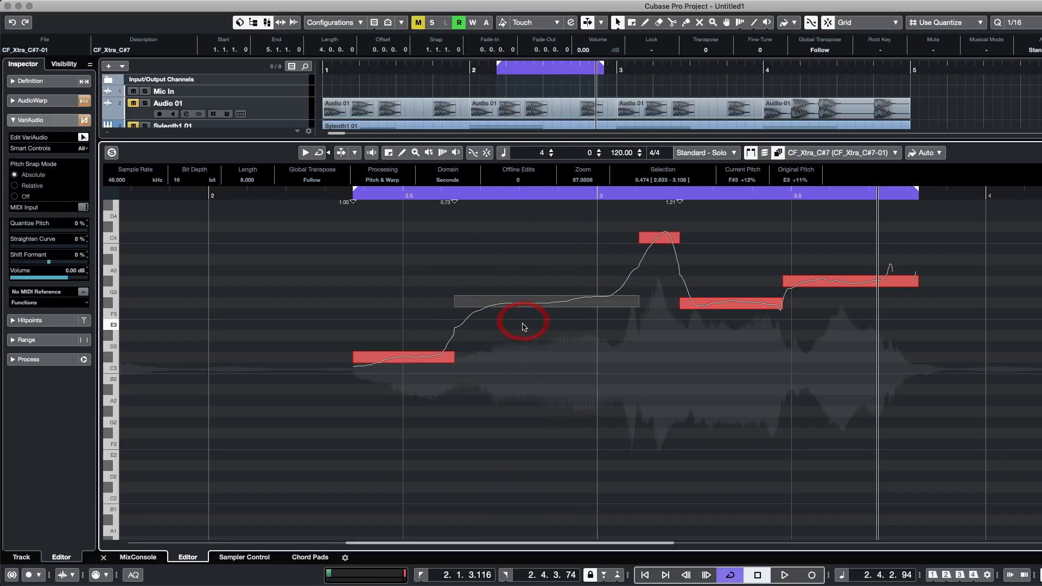
click(493, 295)
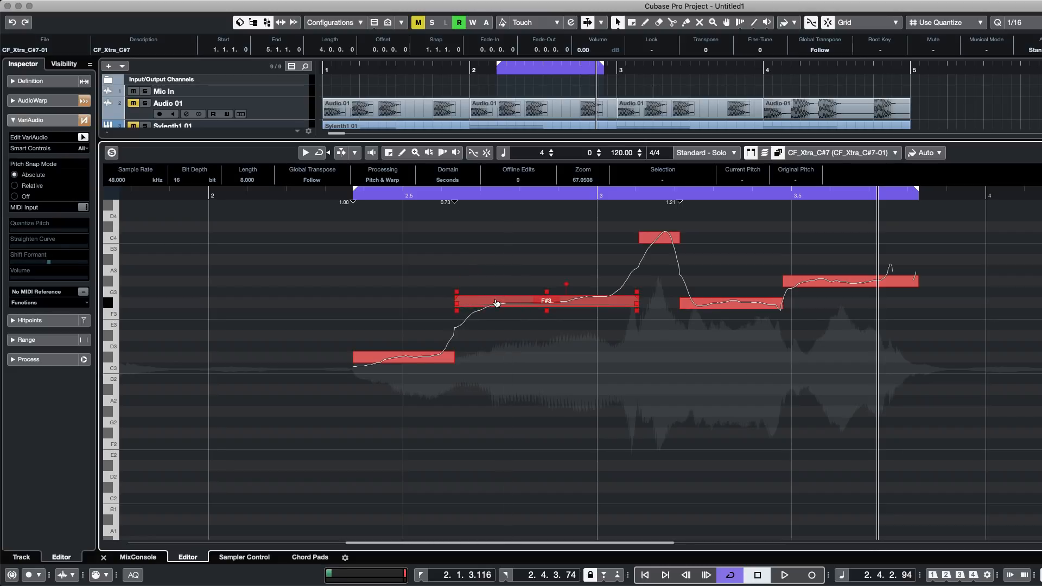
click(546, 311)
click(550, 264)
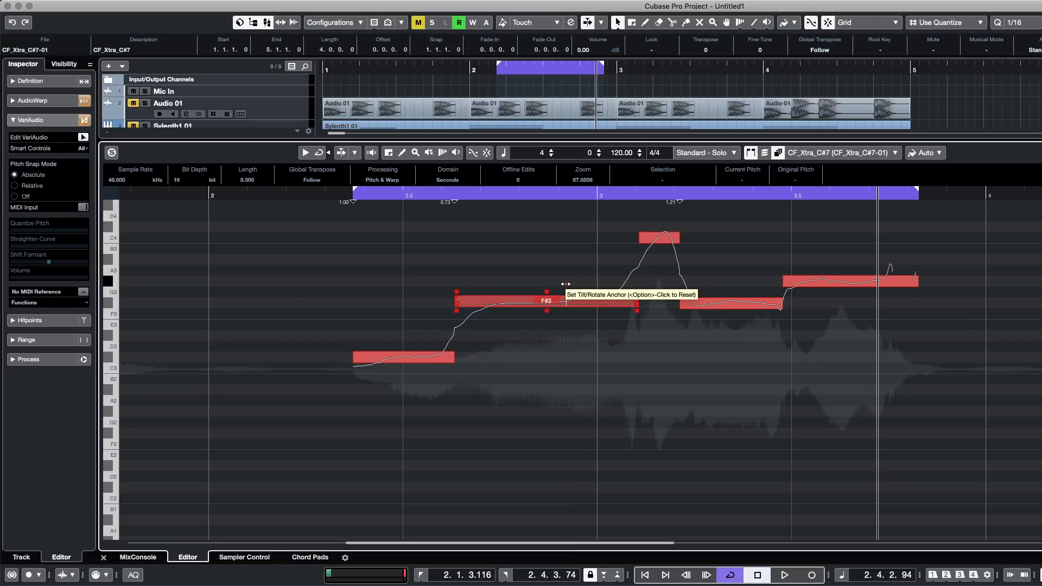
- Move the F#3 segment's tilt anchor to about its middle and tilt the start of its pitch curve downward
click(565, 284)
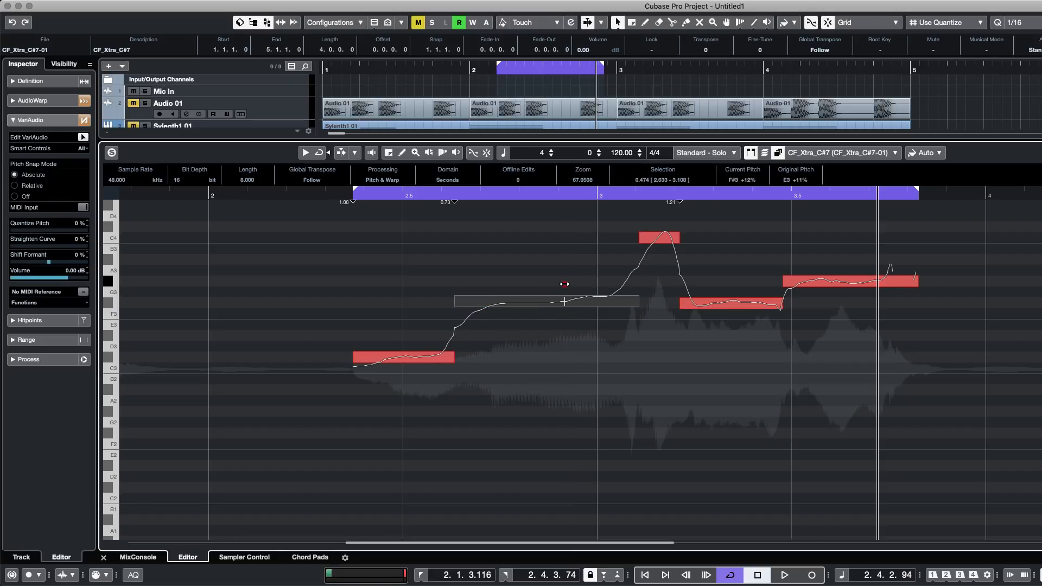
click(453, 296)
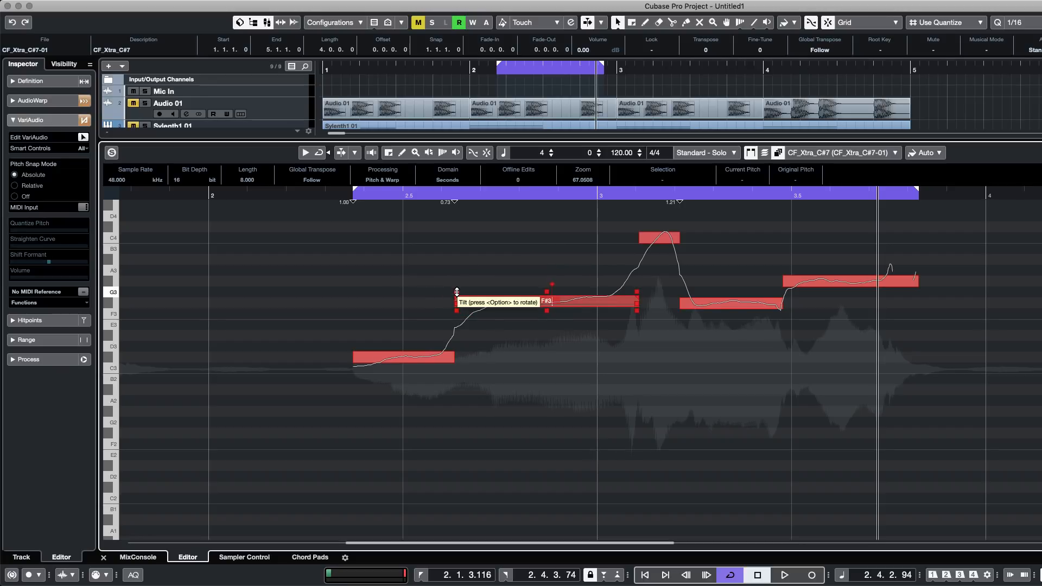
drag(457, 292, 459, 302)
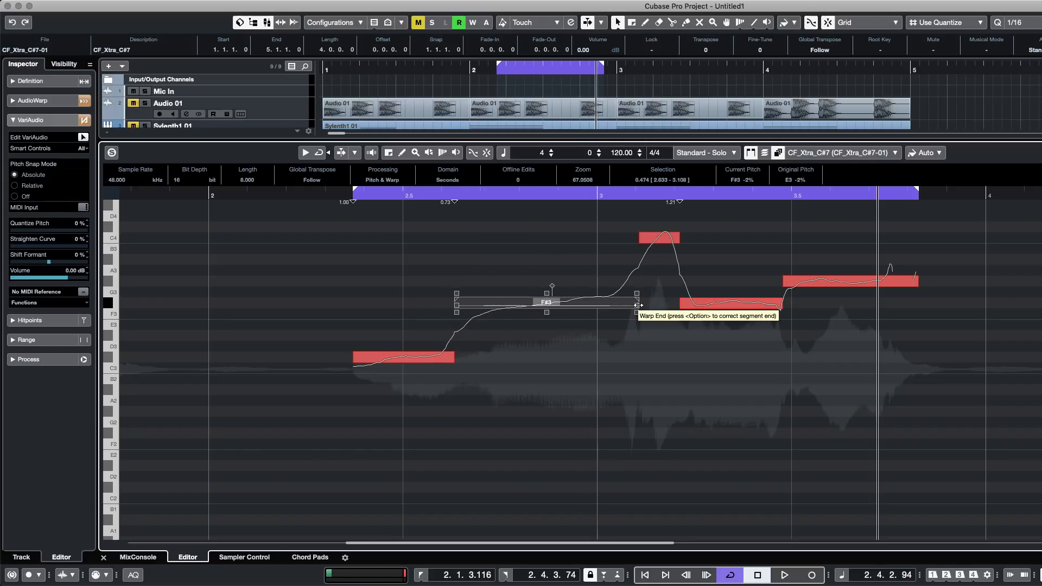
- Warp the end of the F#3 segment earlier to about 3.099 seconds and close the sample editor
mouse_move(638, 305)
mouse_down()
mouse_move(609, 302)
mouse_move(642, 305)
mouse_up()
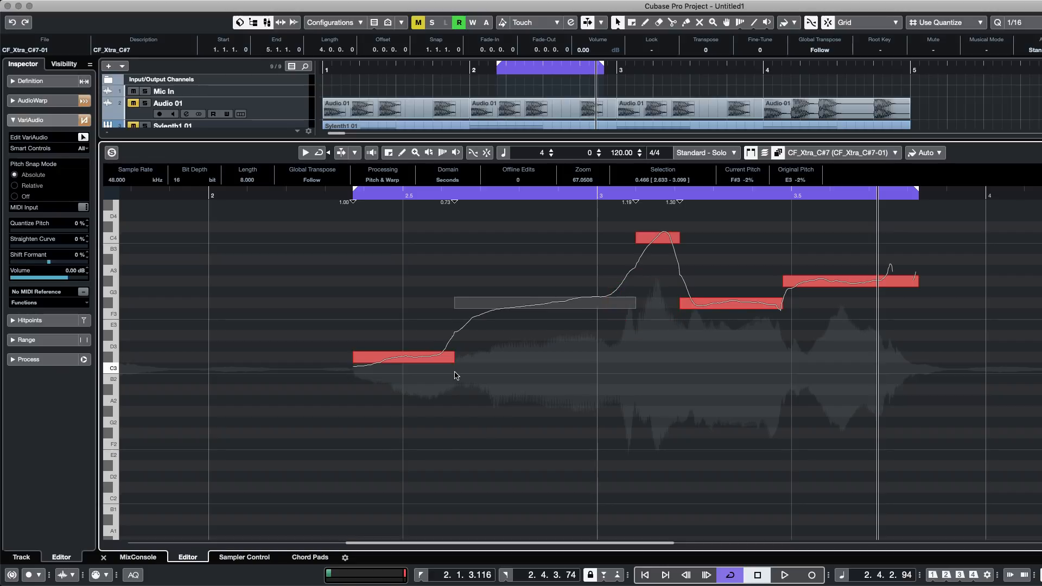
click(584, 371)
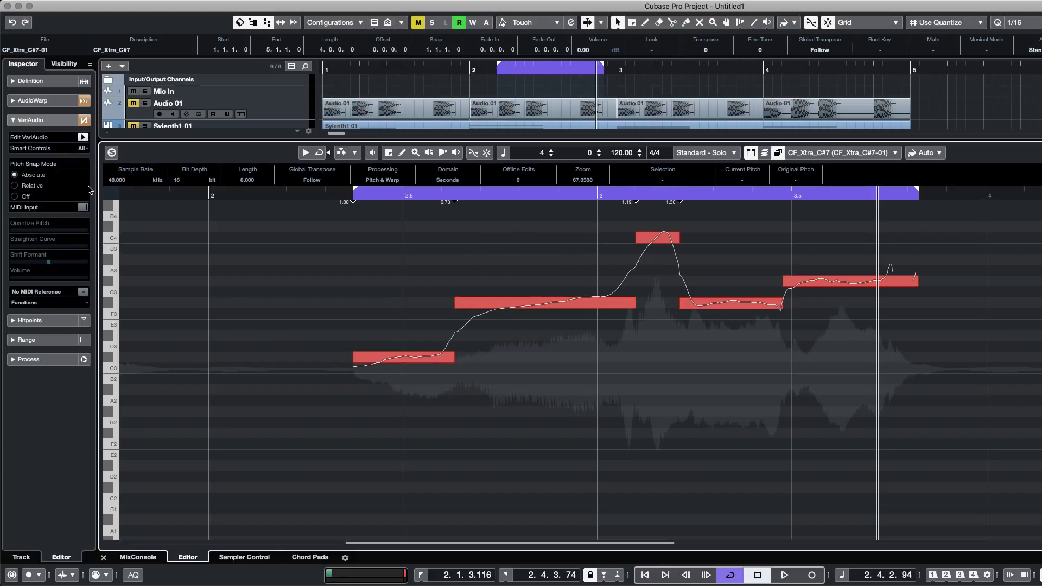
key(Escape)
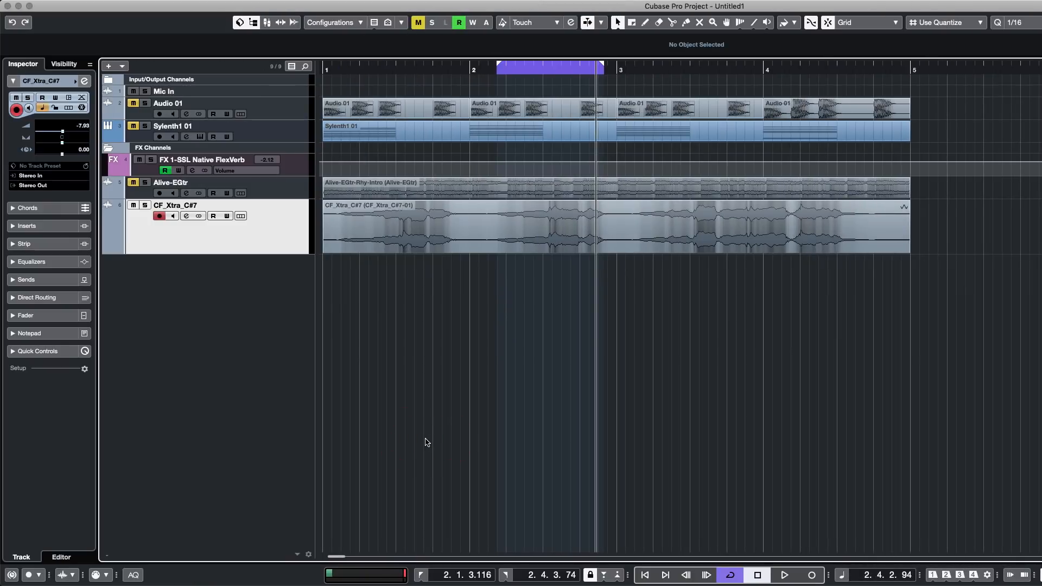
- Reduce the height of the CF_Xtra_C#7 track to match the Alive-EGtr track and keep it selected
key(g)
key(h)
key(h)
key(h)
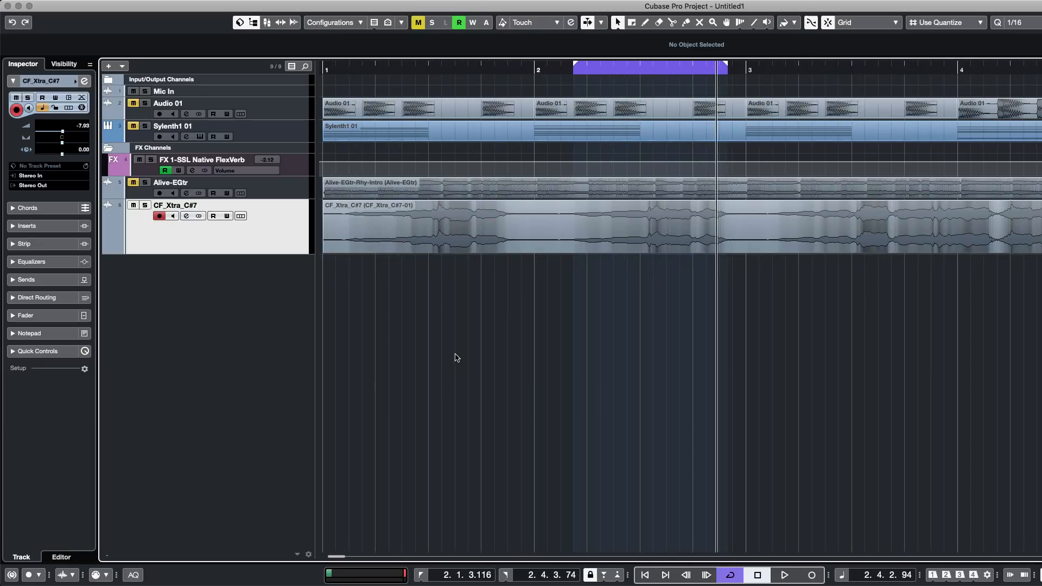
click(463, 242)
click(418, 305)
drag(260, 252, 264, 221)
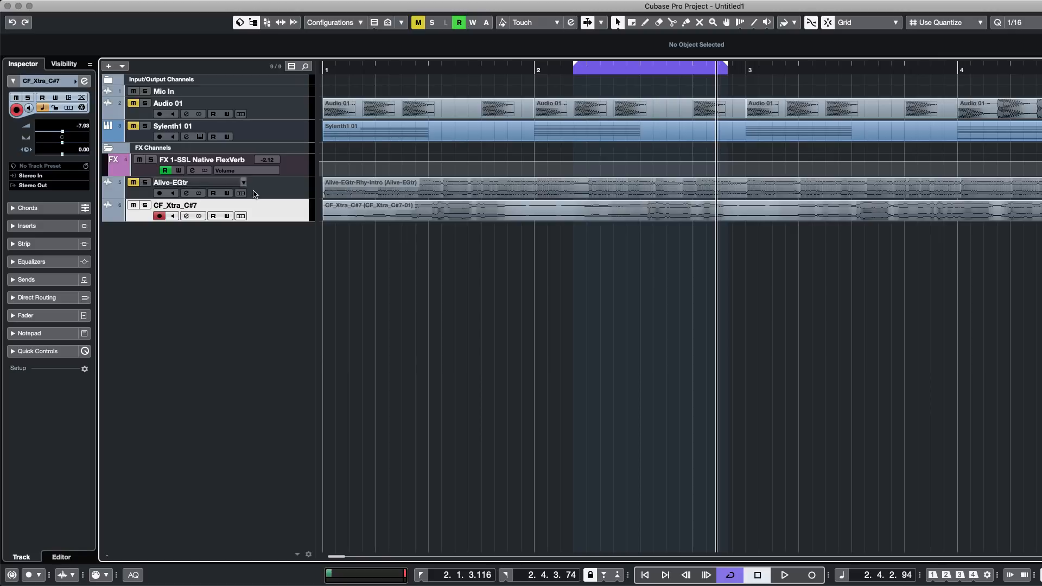
click(275, 186)
click(484, 215)
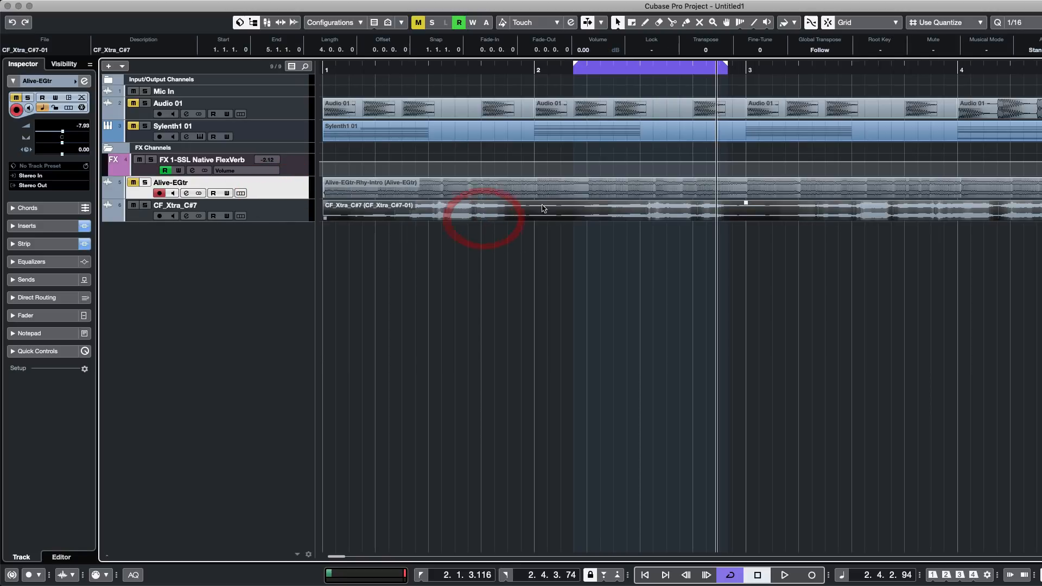
click(266, 217)
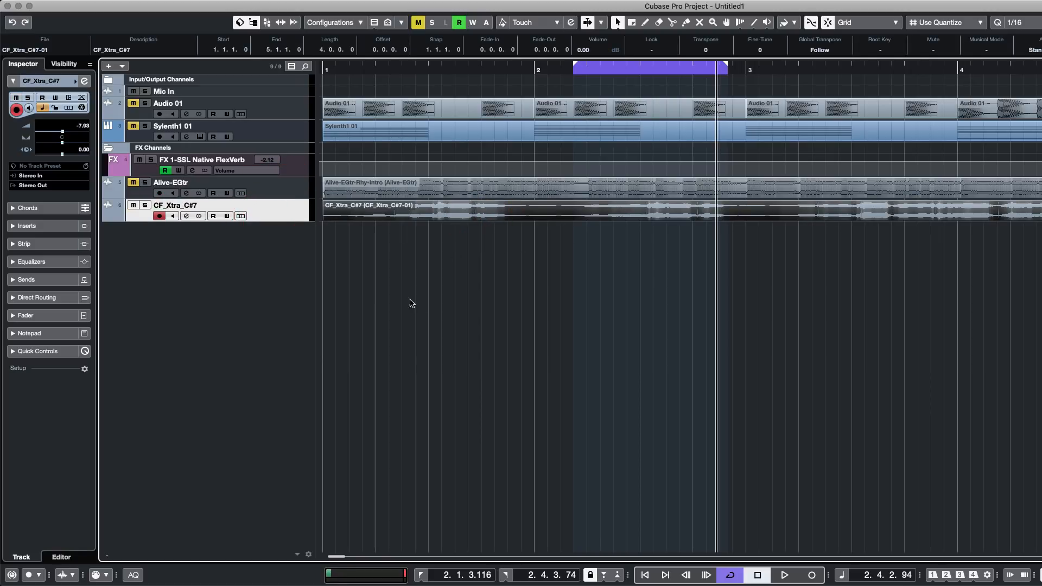
- Open the MixConsole window, then briefly expand and collapse its EQ rack
key(F3)
drag(227, 12, 131, 6)
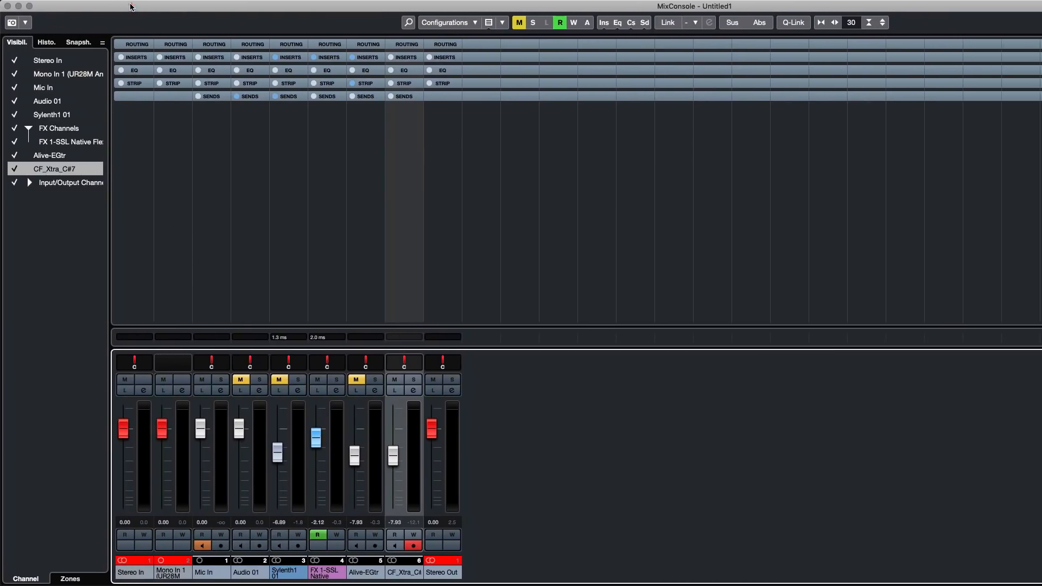
click(289, 71)
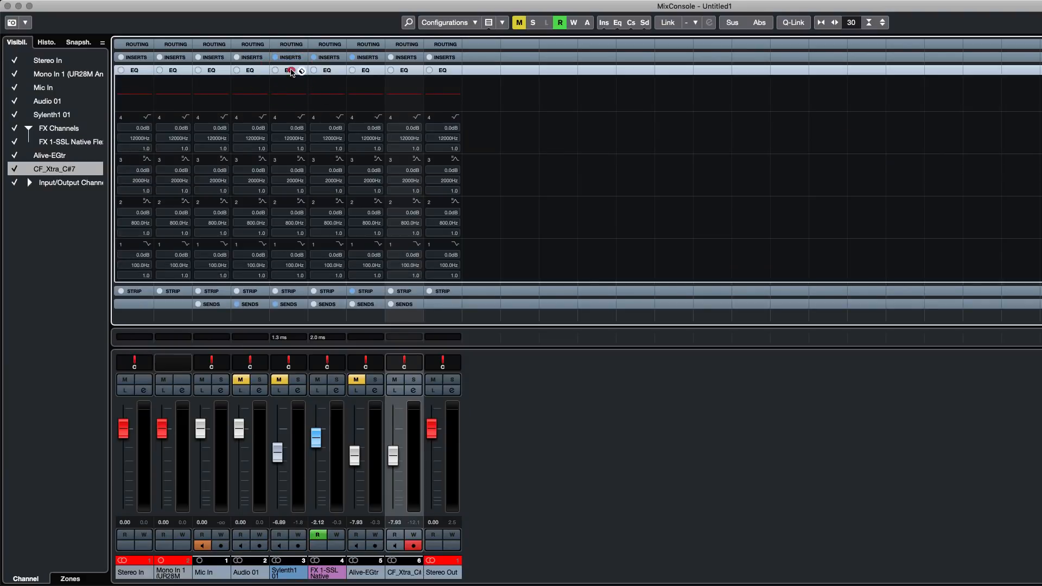
click(290, 70)
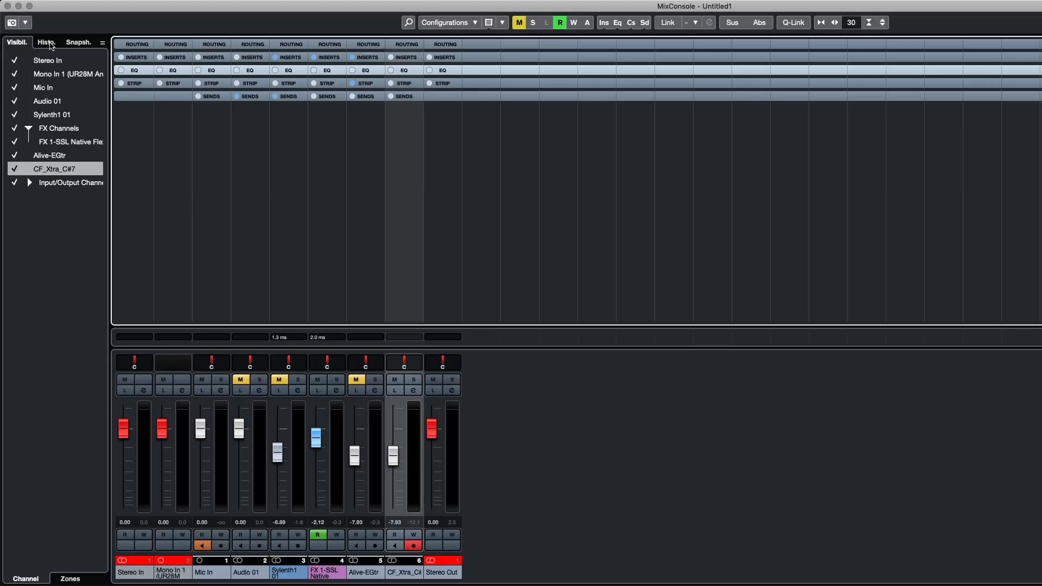
- Check the list of MixConsole snapshots and save the current mixer settings as a first snapshot
click(25, 23)
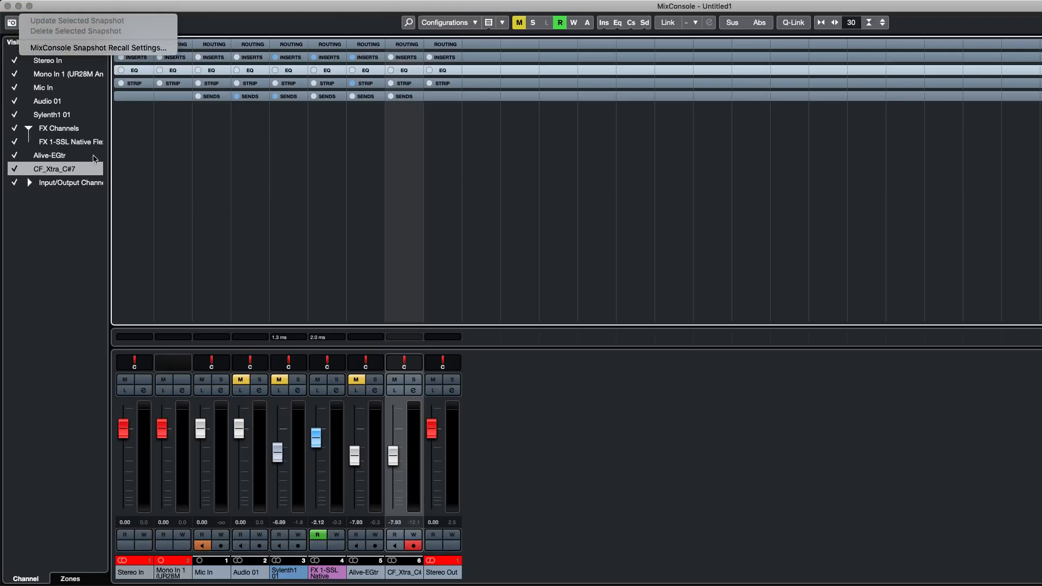
click(89, 254)
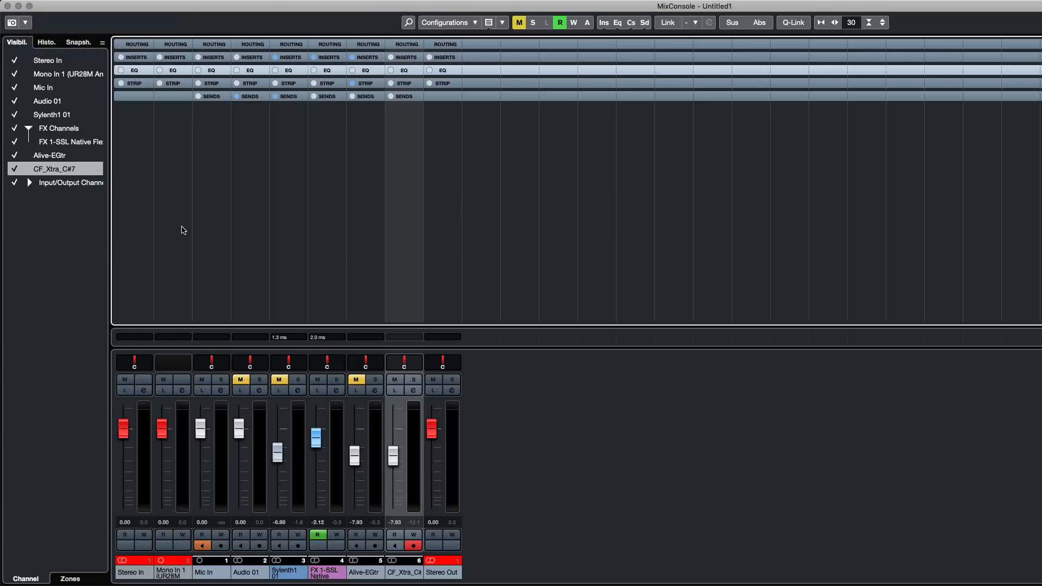
click(12, 24)
click(12, 24)
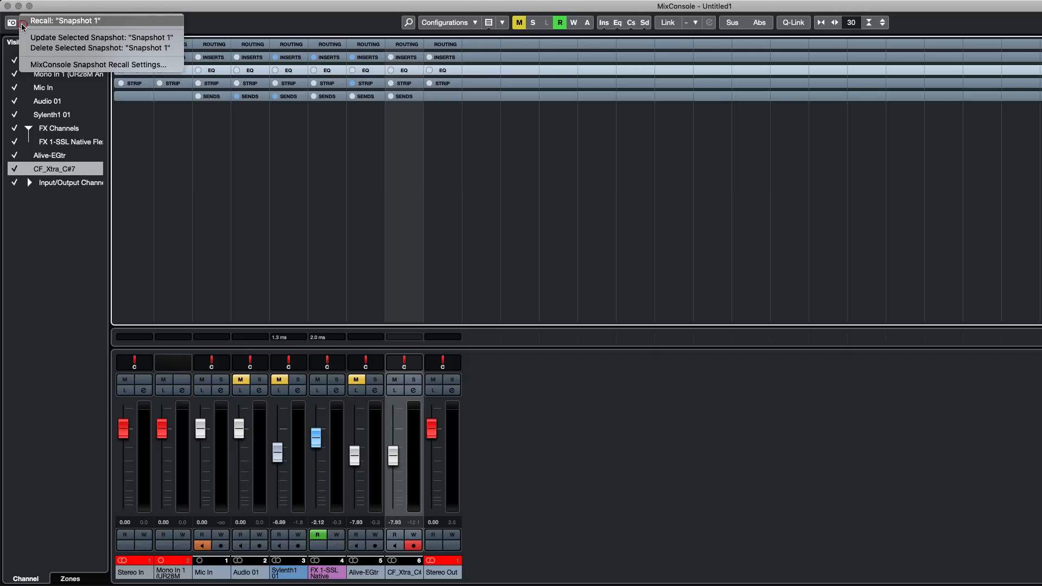
click(101, 22)
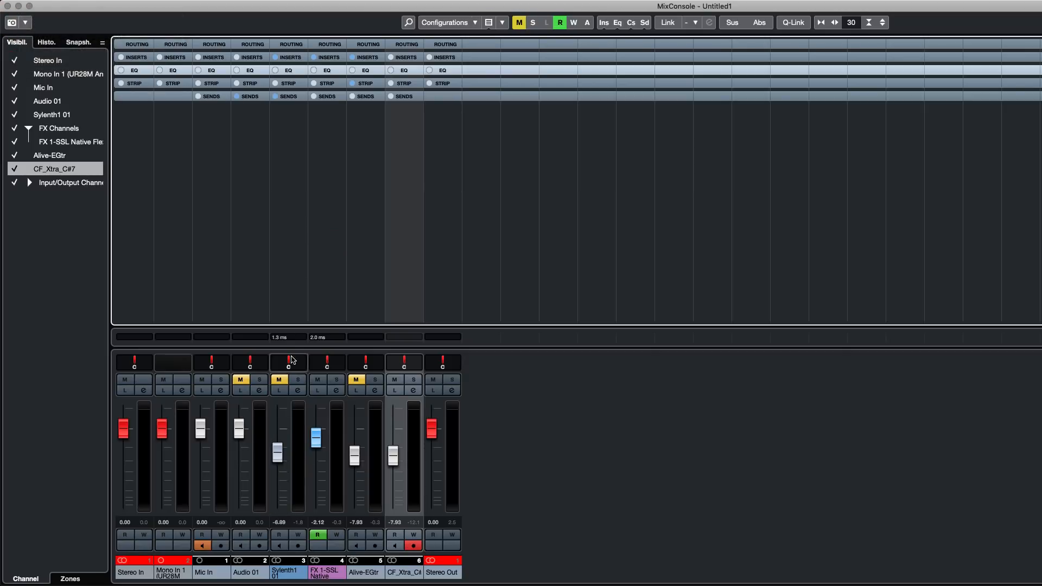
- Set the faders to -4.96 for Mic In, -6.36 for Audio 01, -1.55 for Sylenth1 01, and -3.33 for Alive-EGtr and CF_Xtra_C#7
drag(278, 458, 210, 454)
drag(355, 456, 393, 442)
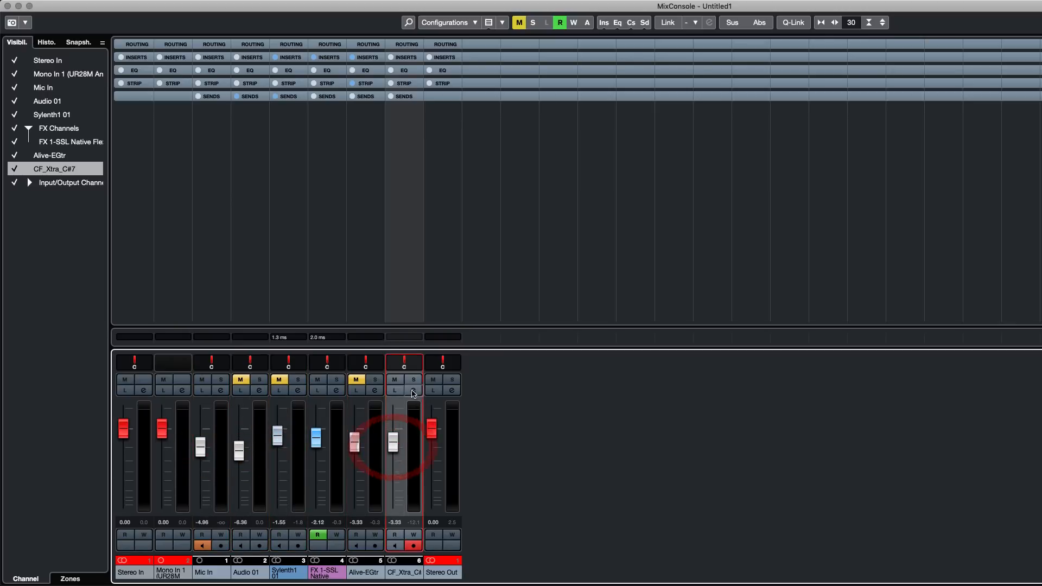
- In the CF_Xtra_C#7 channel equalizer, boost band 2 by about 13.5 dB and cut band 1 by about 14.4 dB
click(413, 390)
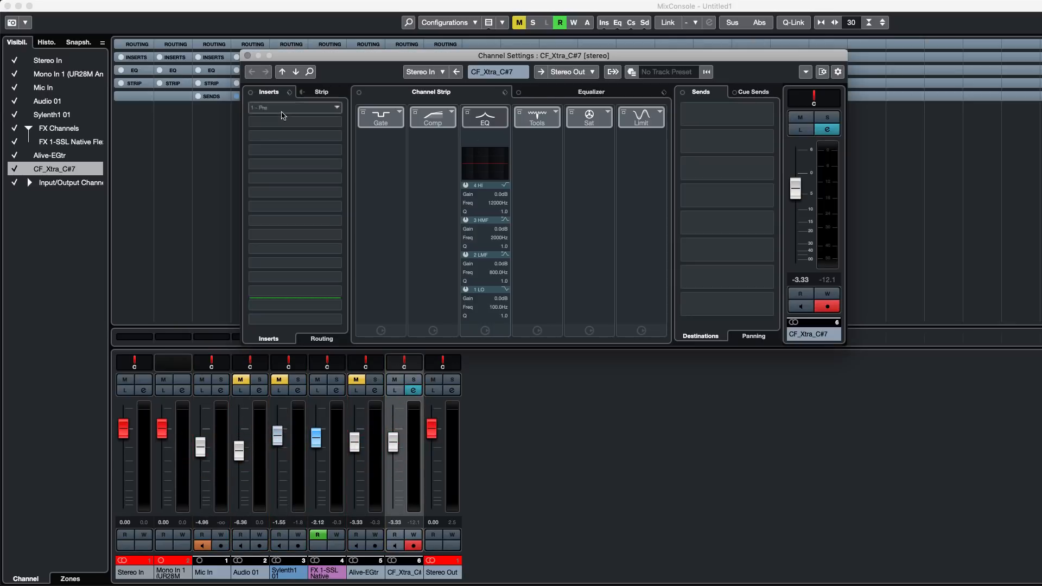
click(570, 93)
drag(498, 170, 552, 138)
drag(446, 173, 476, 204)
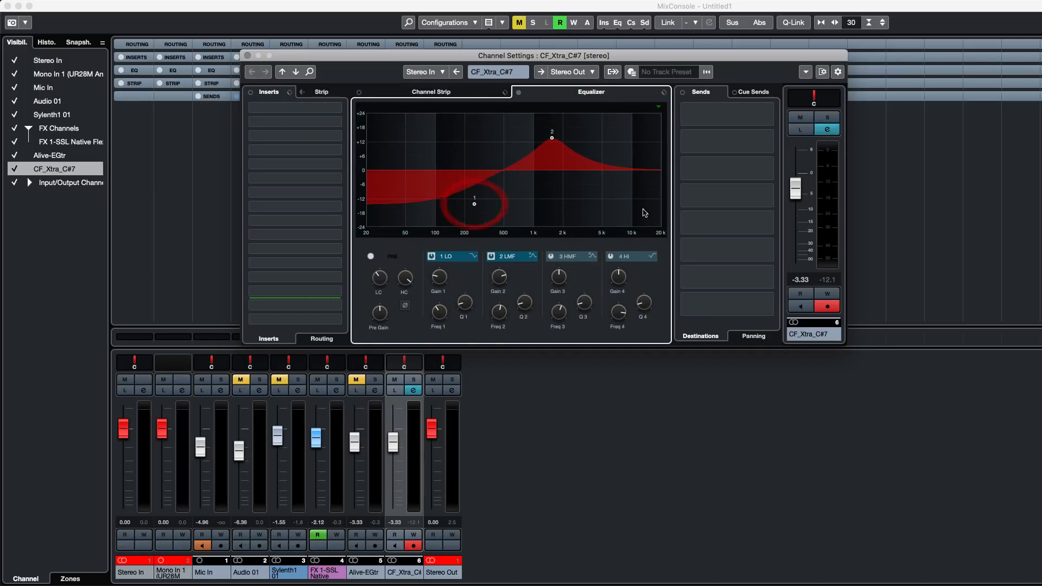
- Save the changed mix as a second snapshot and recall Snapshot 1, accepting the deletion of insert automation
click(12, 24)
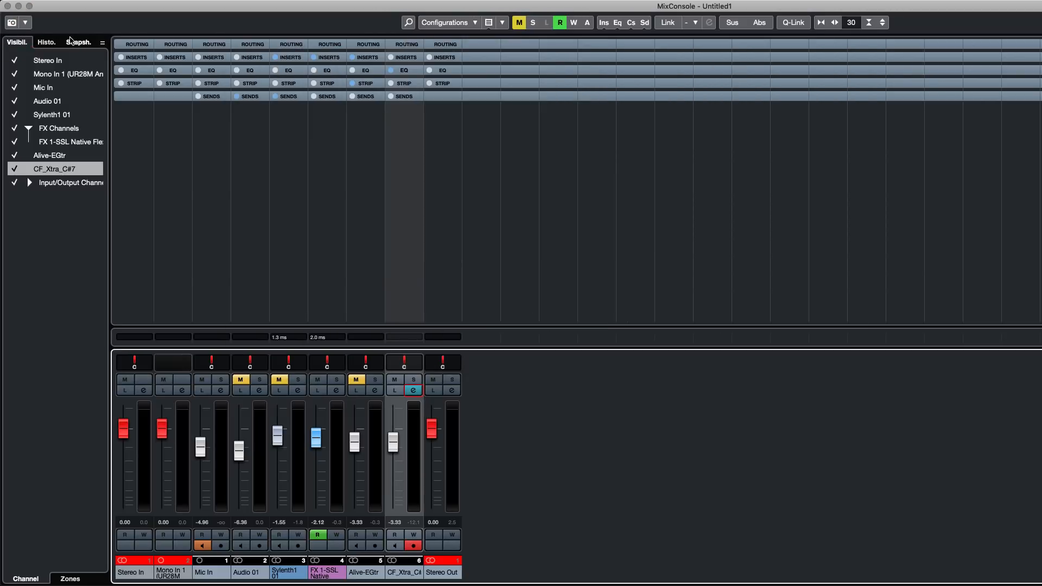
click(25, 23)
click(61, 20)
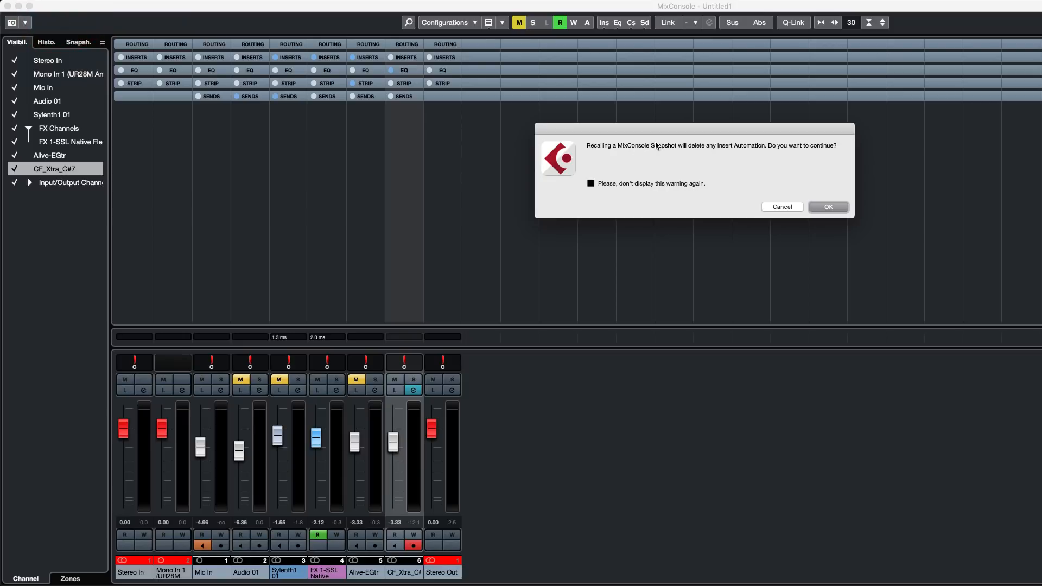
drag(683, 130, 341, 170)
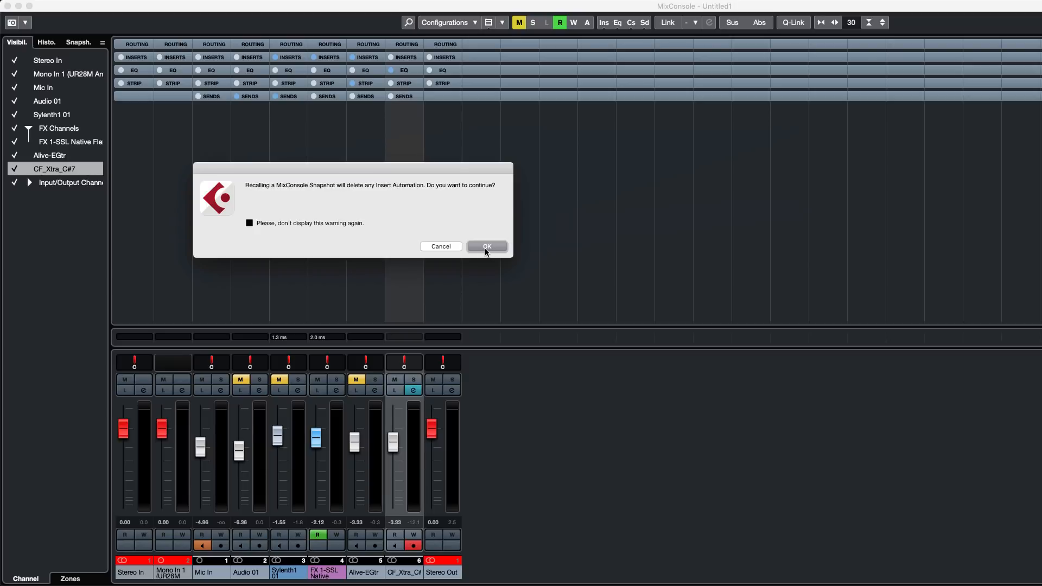
click(473, 247)
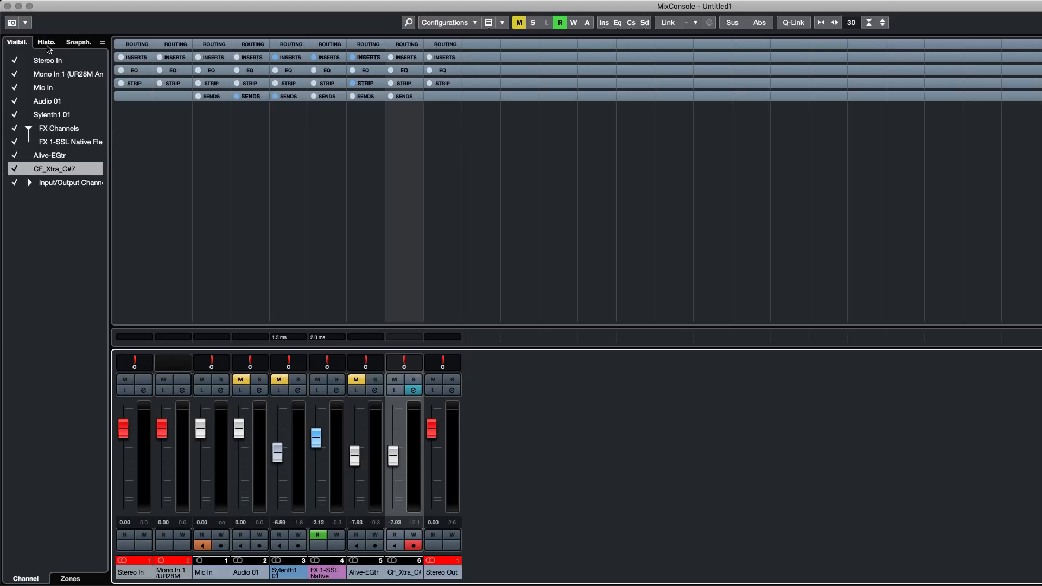
- Recall Snapshot 2 with the insert automation warning suppressed for the future, and switch back to Snapshot 1
click(25, 23)
click(94, 31)
click(590, 184)
click(828, 207)
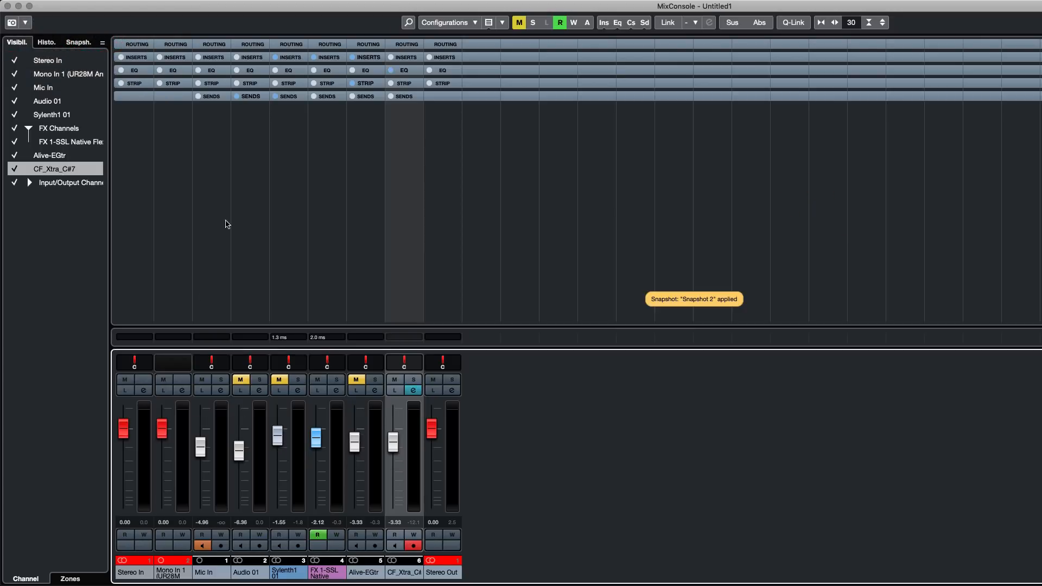
click(25, 24)
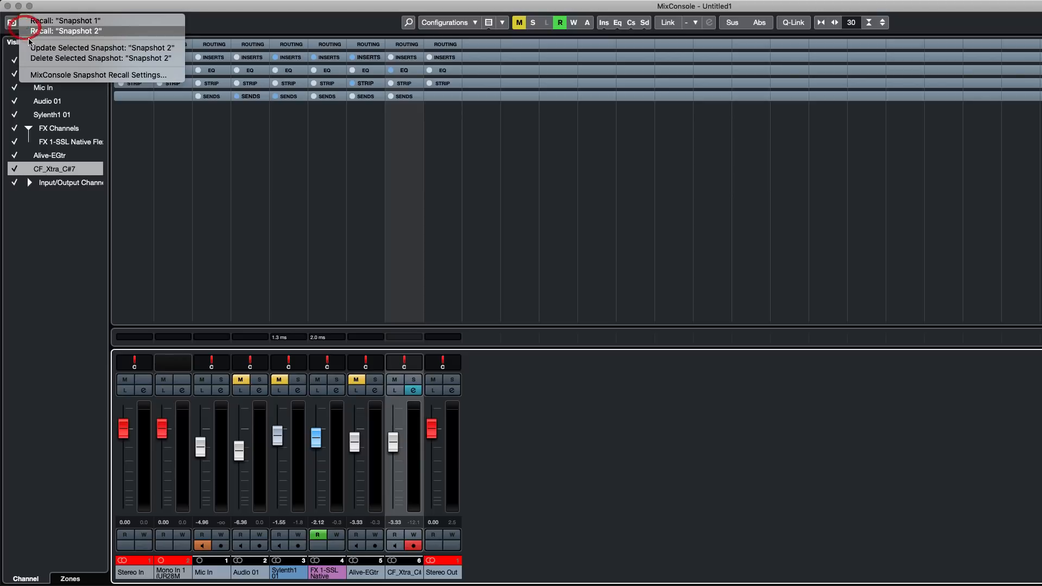
click(60, 21)
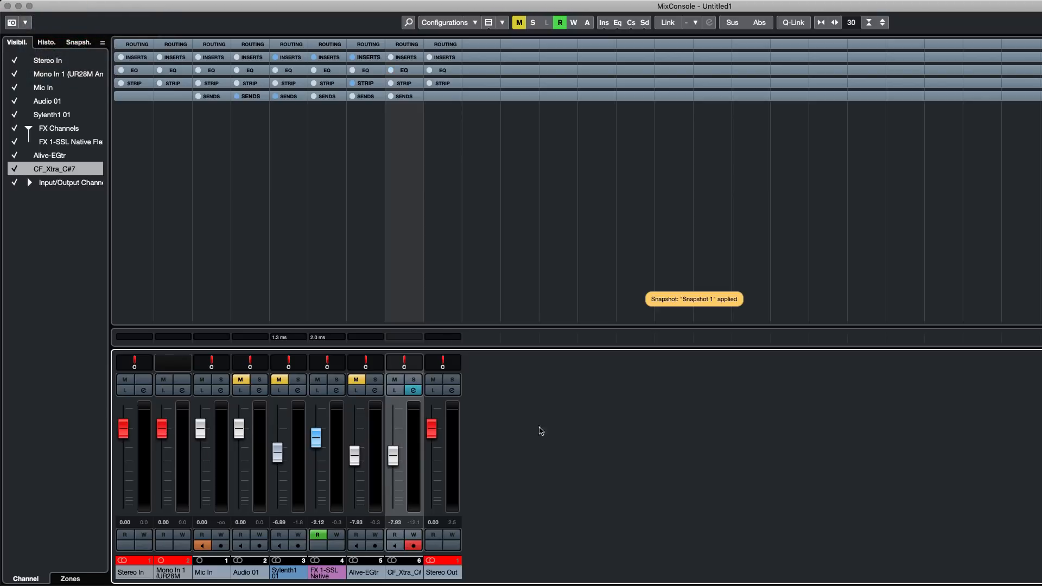
- Review the MixConsole history down to its latest entries and return to the channel visibility list
click(46, 42)
scroll(84, 468, down, 15)
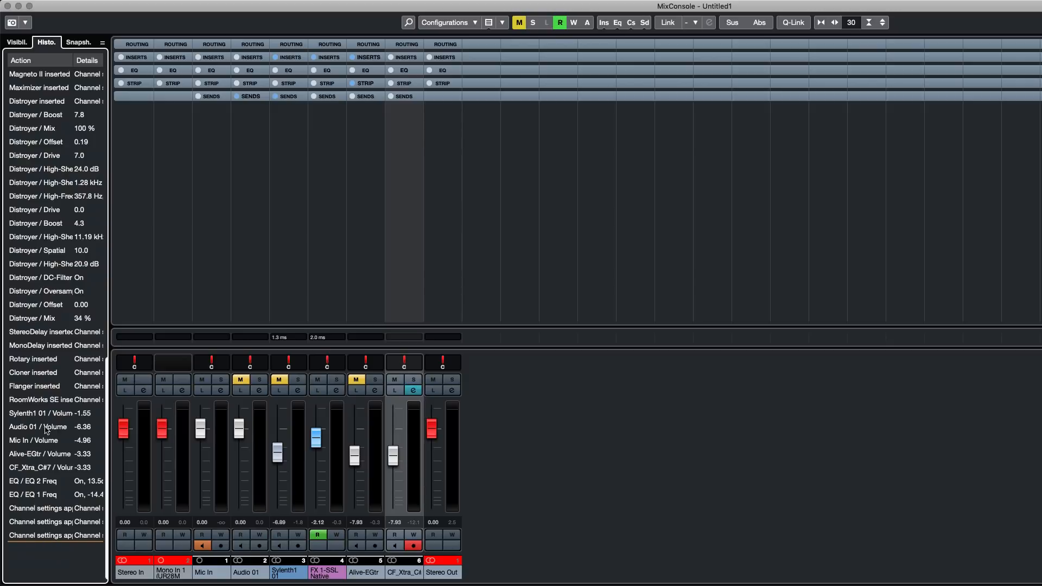
click(25, 43)
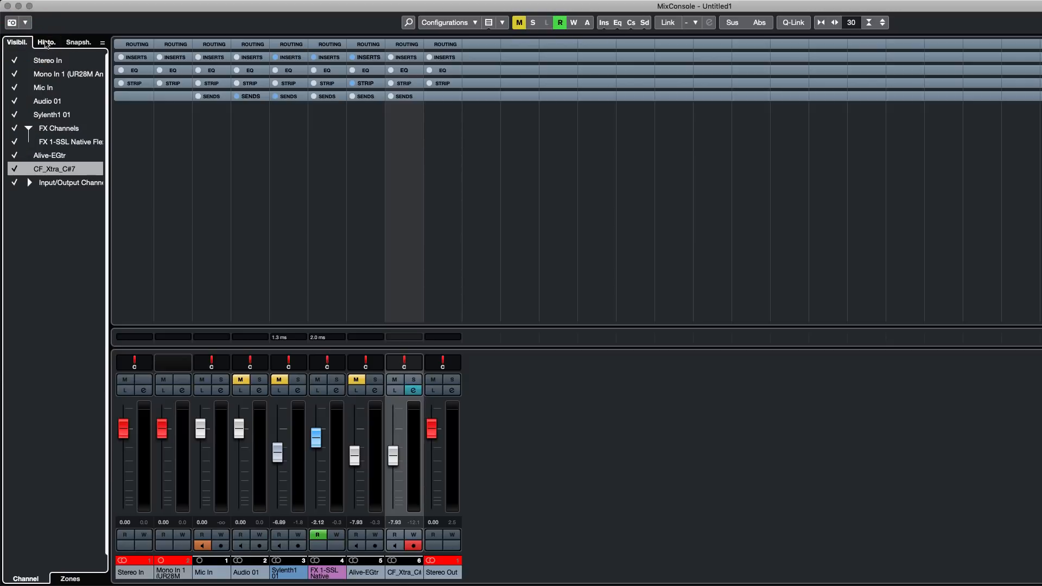
click(25, 23)
click(234, 10)
click(642, 439)
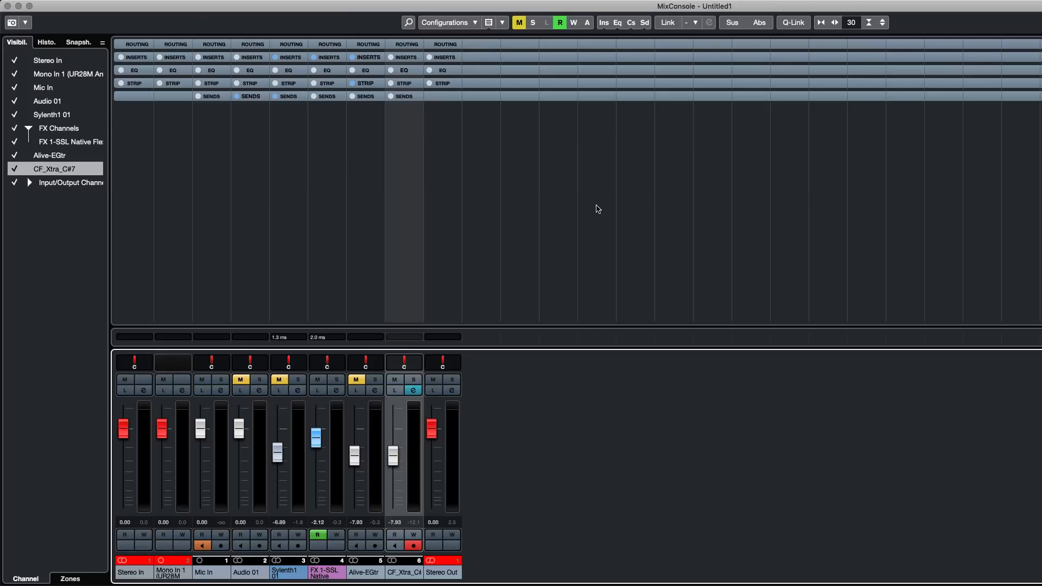
- Narrow the MixConsole window and show Channel Latencies in its window layout
key(ctrl+Left)
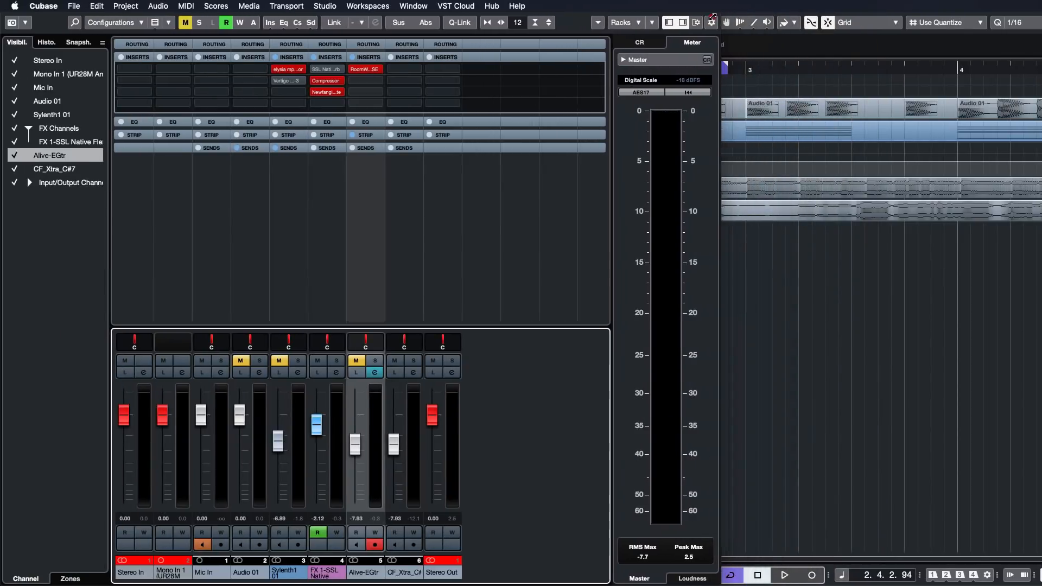
drag(752, 7, 691, 15)
click(537, 428)
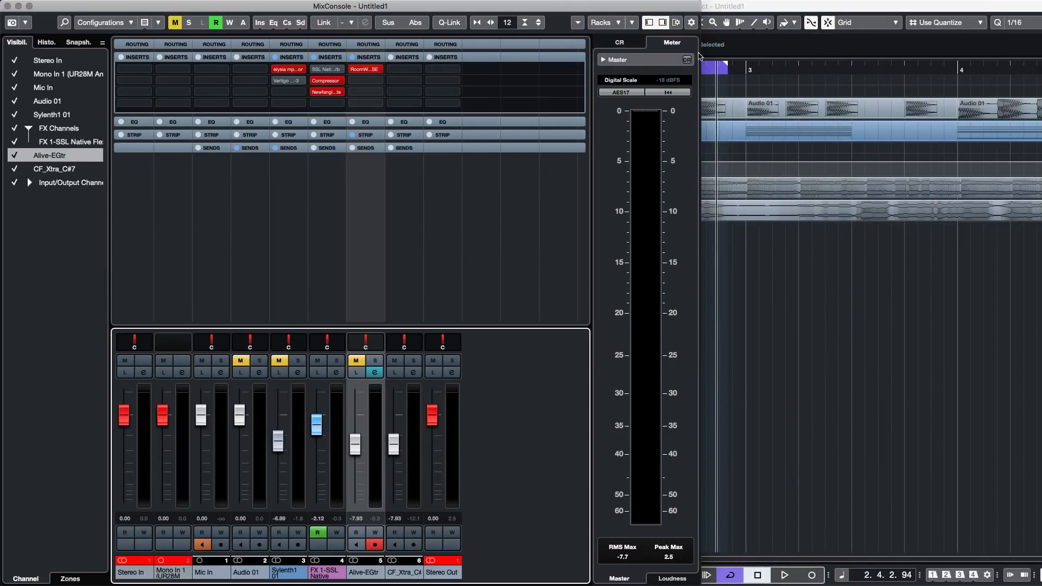
click(675, 22)
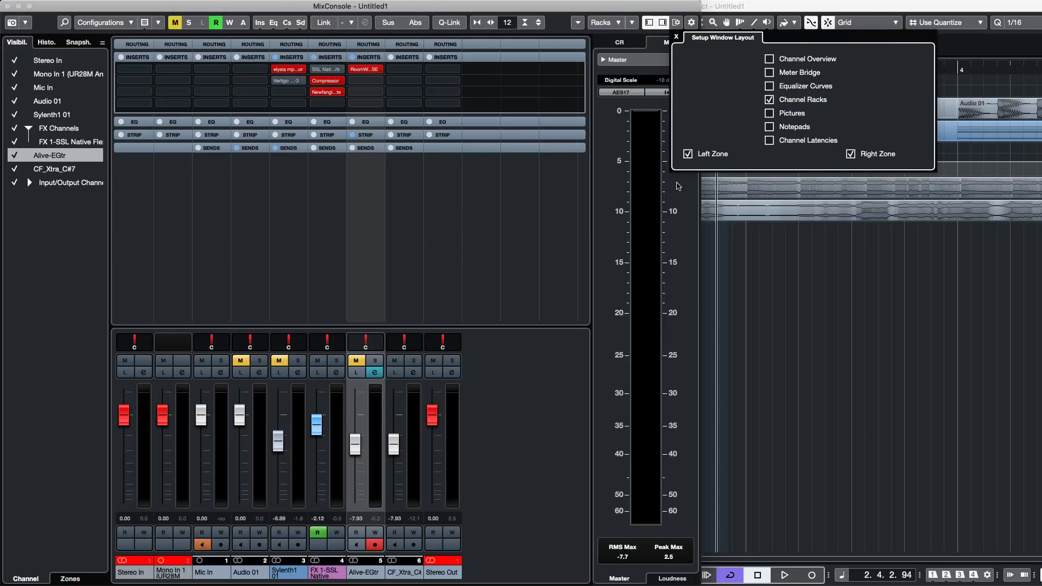
click(769, 141)
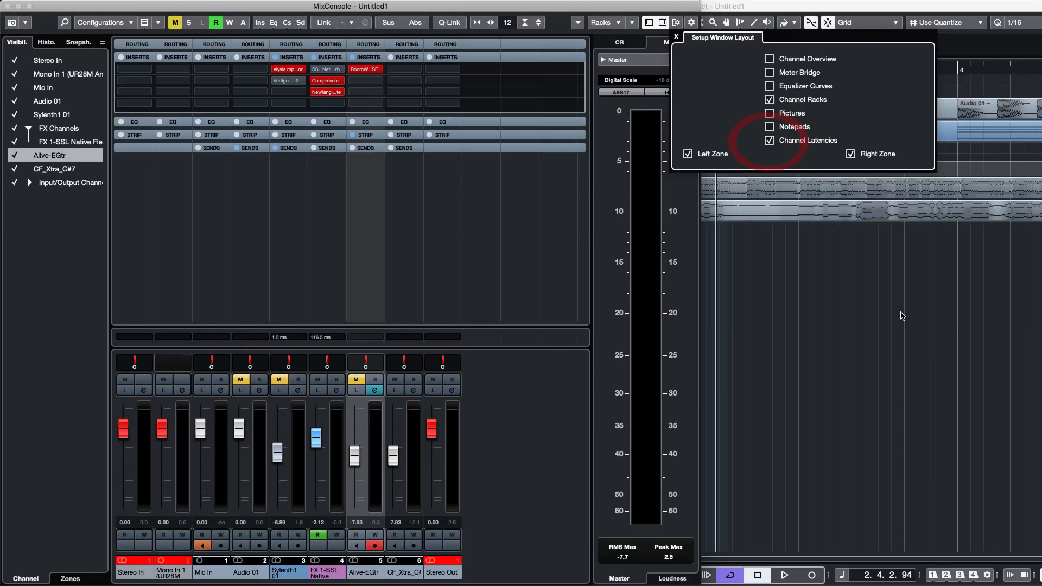
click(507, 398)
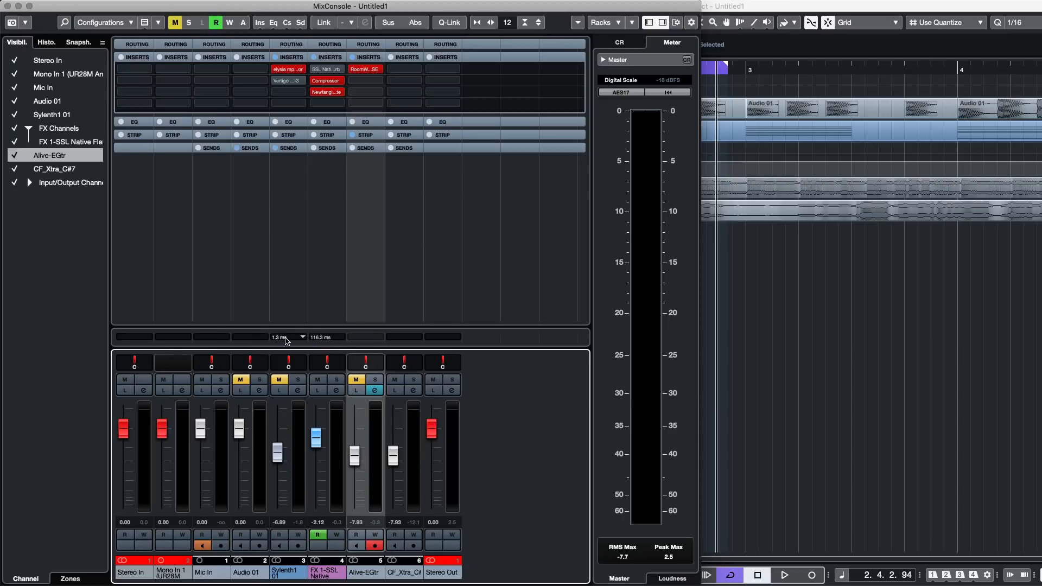
- Switch off the Elevate insert on the FX 1 channel and load Newfangled Elevate into Alive-EGtr's third insert slot
click(315, 93)
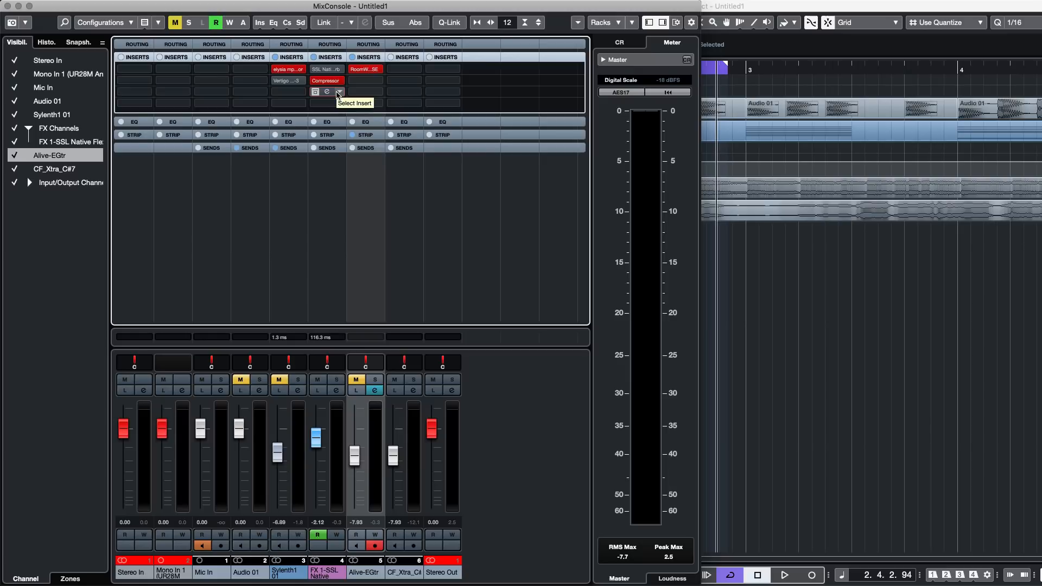
click(367, 93)
text(elevate)
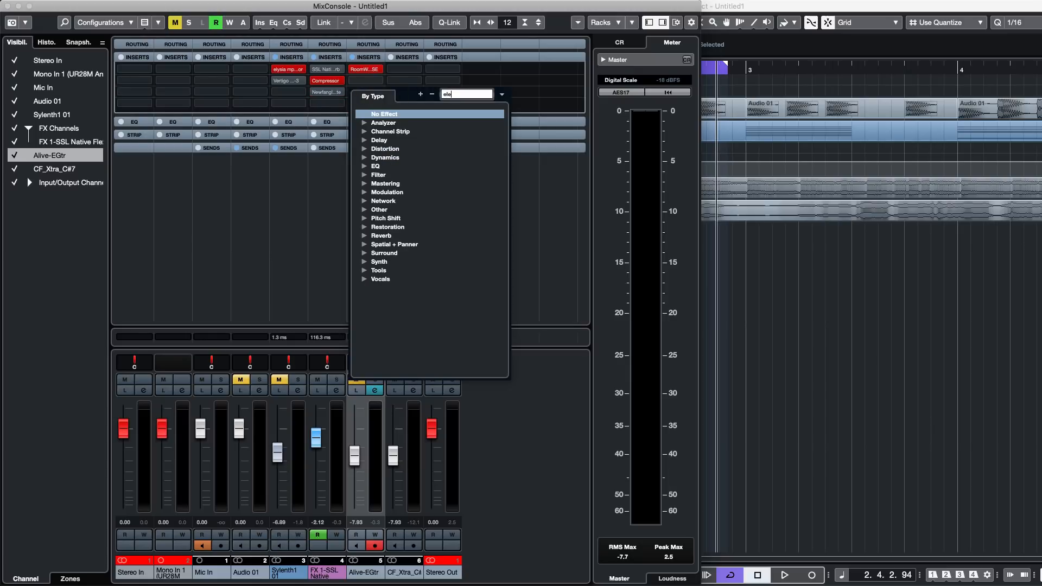
key(Return)
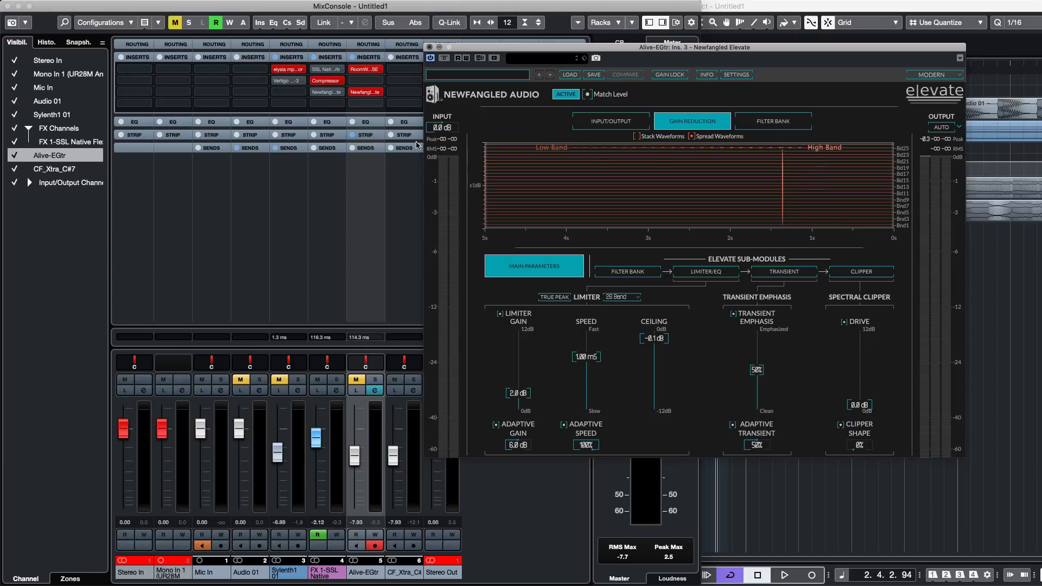
click(429, 48)
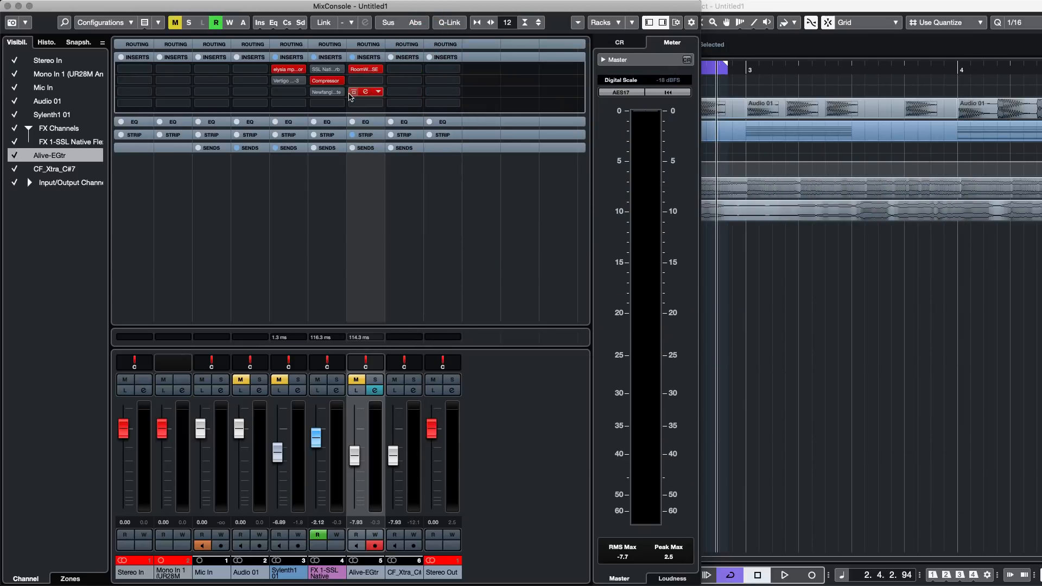
- Switch the FX 1 channel's Elevate insert back on, view that channel's latency overview and close the MixConsole
click(317, 90)
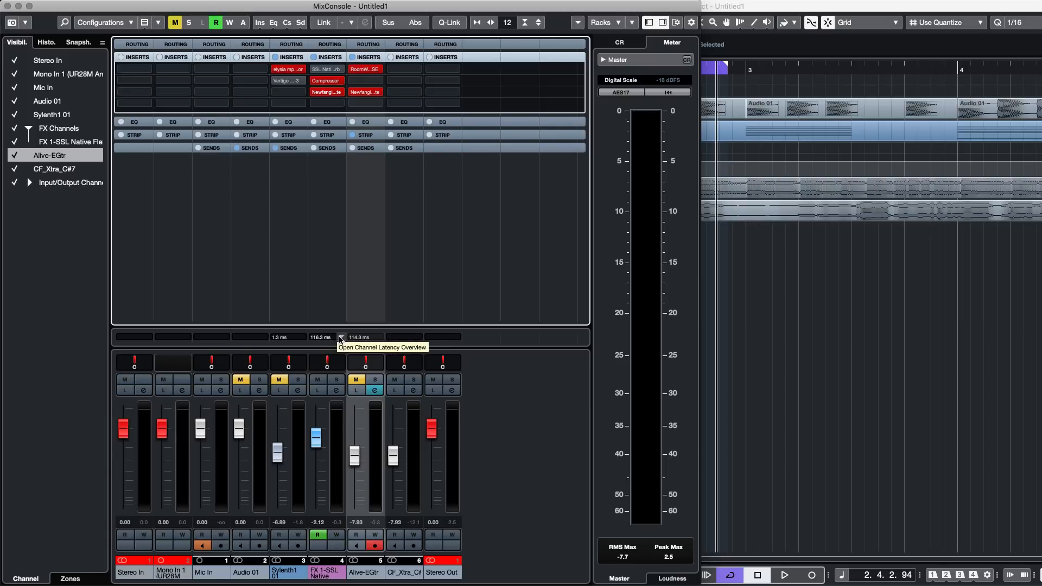
click(340, 339)
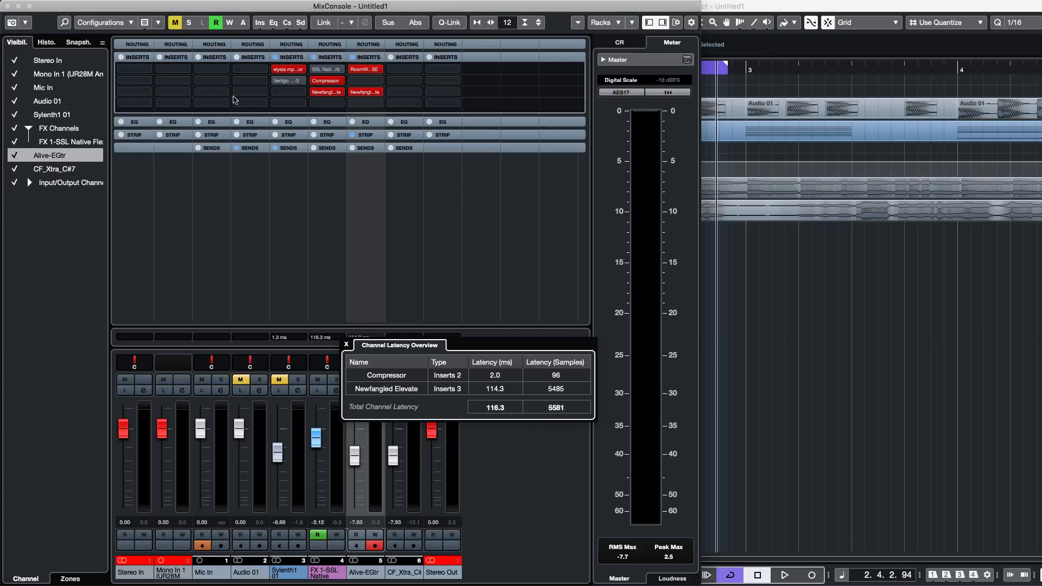
click(584, 475)
click(443, 212)
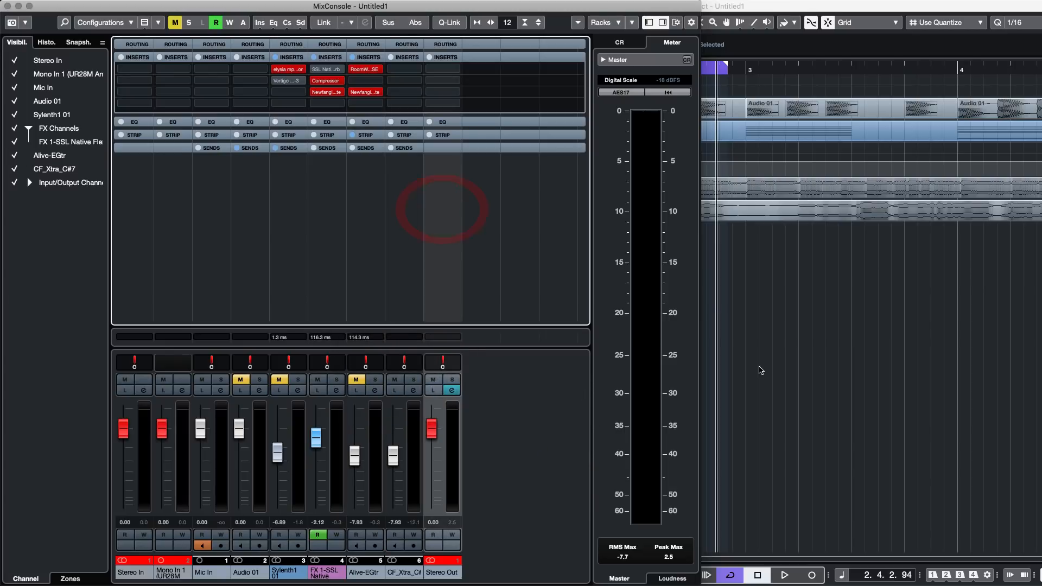
click(653, 312)
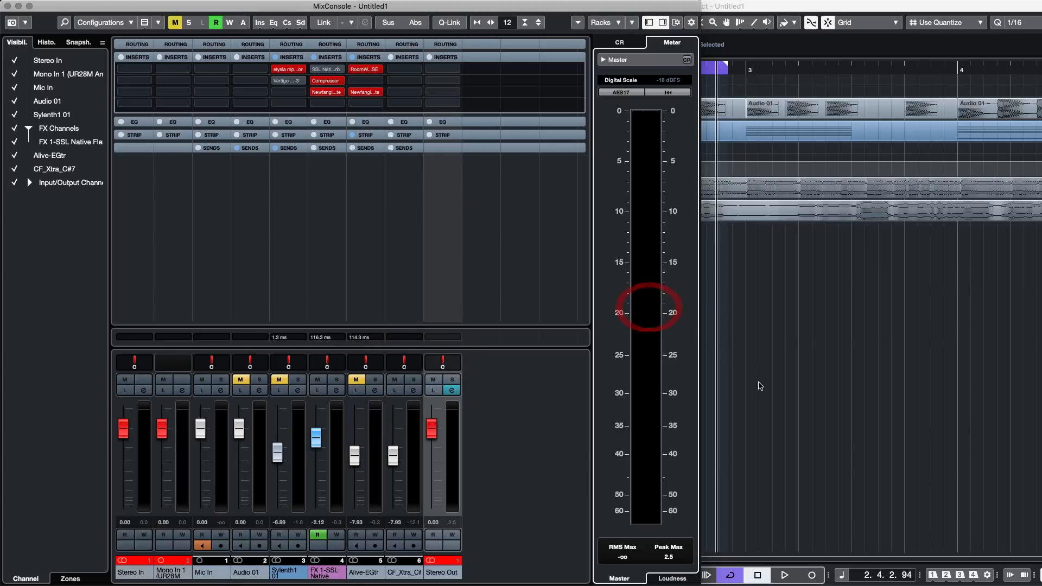
click(8, 6)
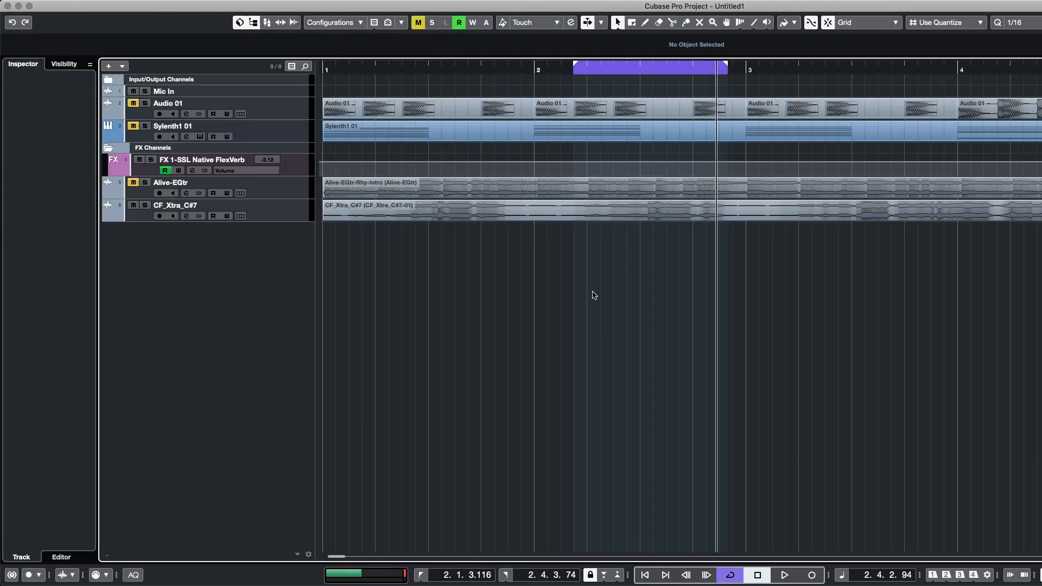
key(g)
key(g)
key(h)
key(h)
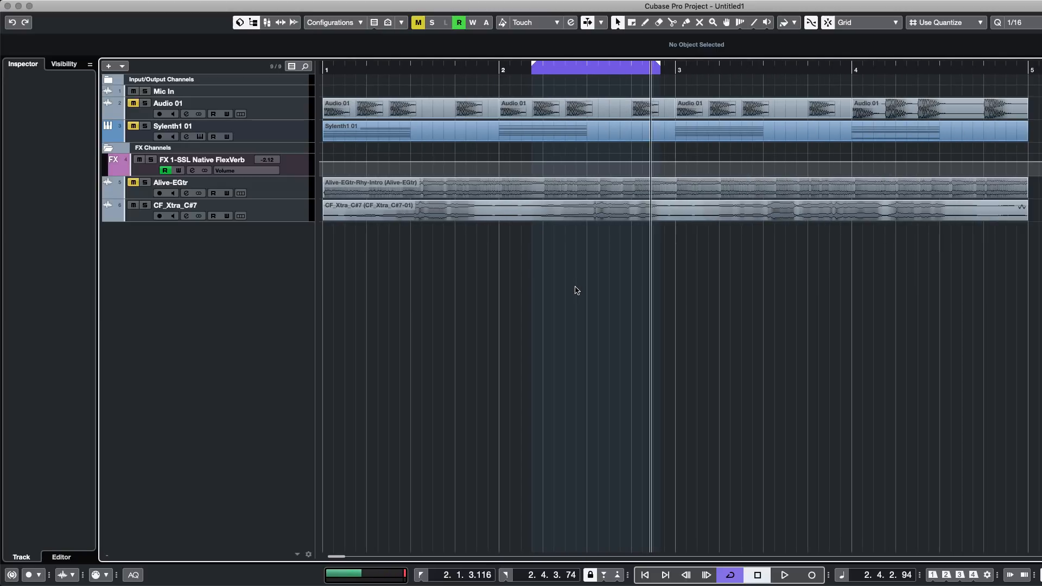
click(489, 217)
click(483, 248)
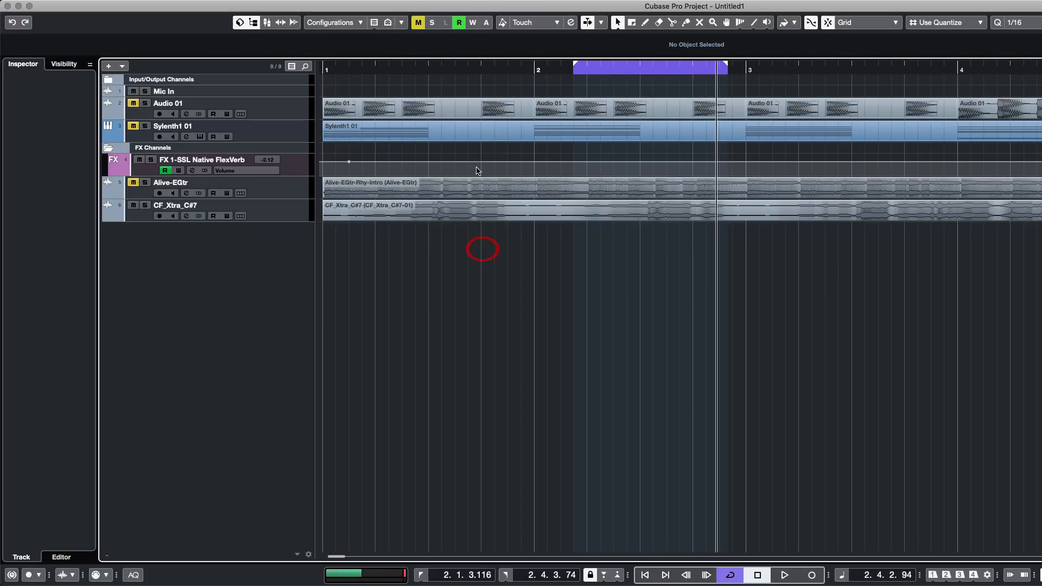
click(463, 187)
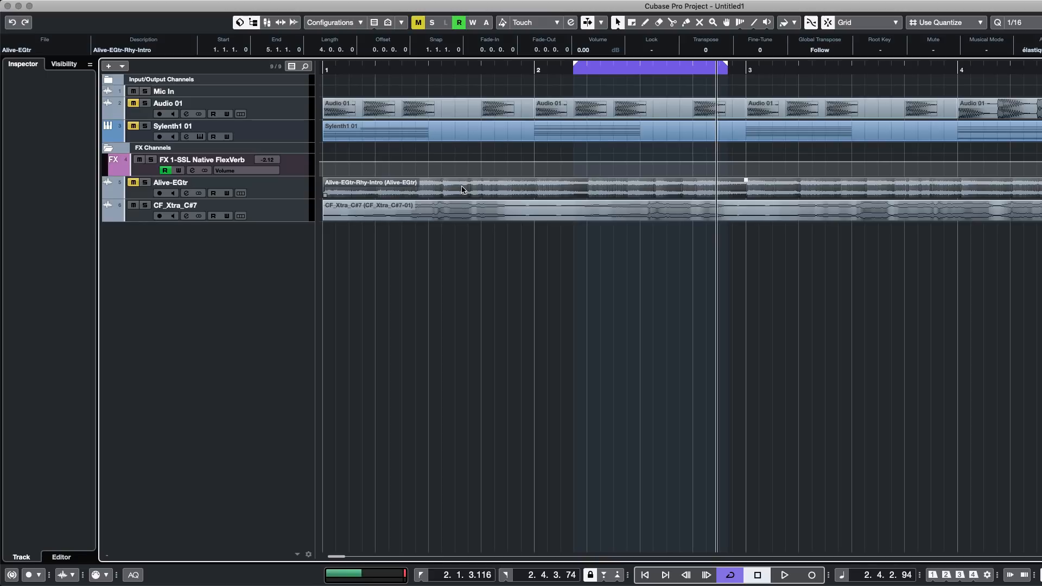
click(614, 286)
click(455, 191)
click(522, 224)
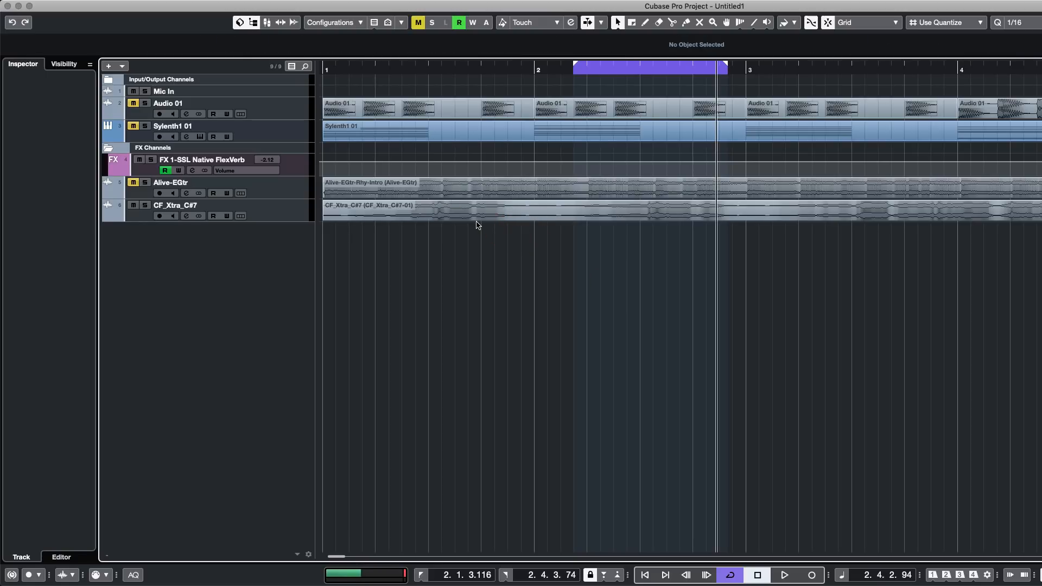
click(436, 210)
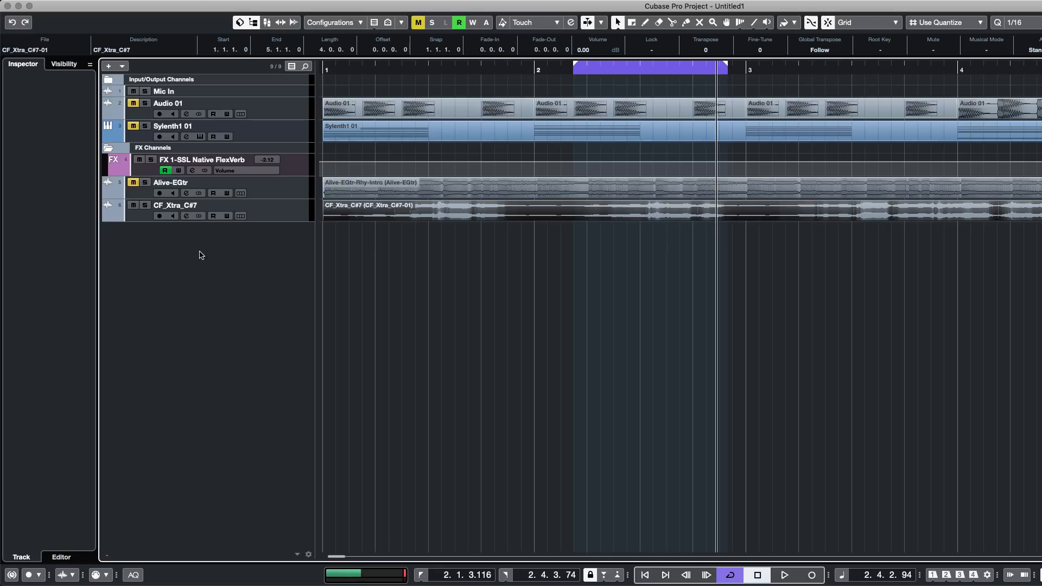
click(208, 307)
click(544, 332)
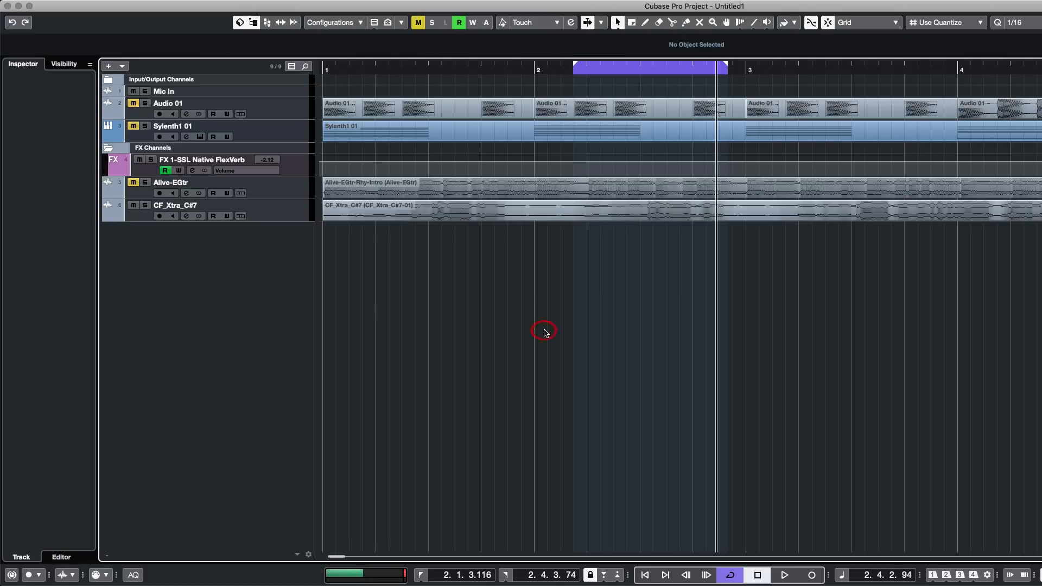
click(529, 206)
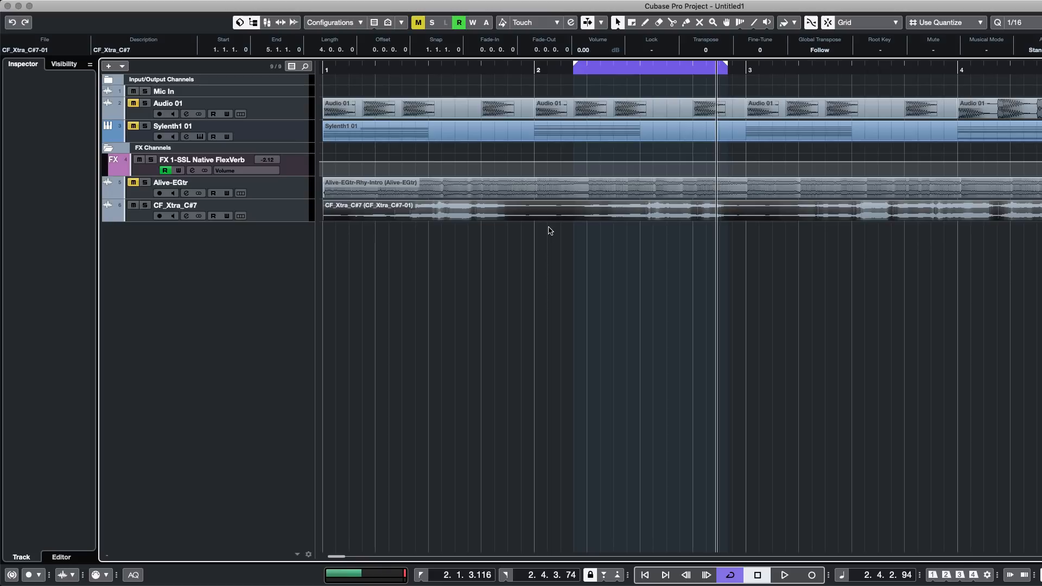
click(367, 270)
click(221, 264)
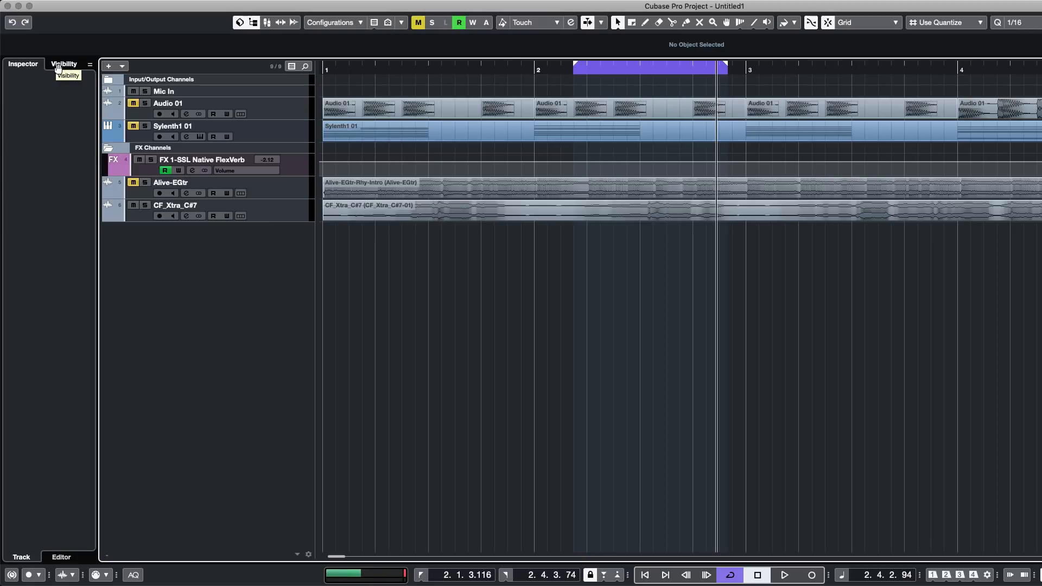
click(454, 249)
- Load VST AmbiConverter from the Default plug-in collection into the first insert slot of the CF_Xtra_C#7 channel and move its window aside
click(300, 211)
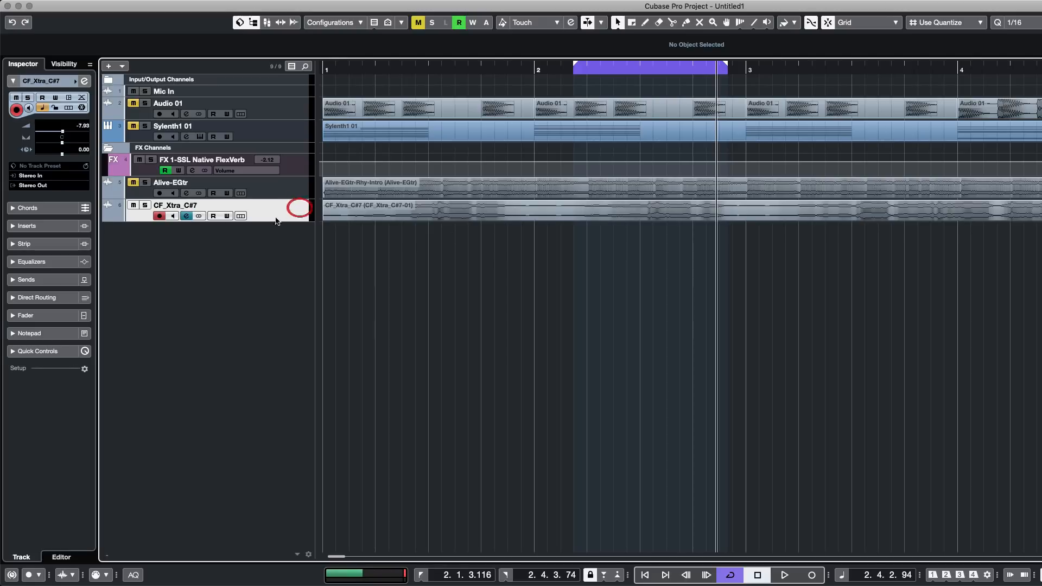
click(186, 216)
click(320, 108)
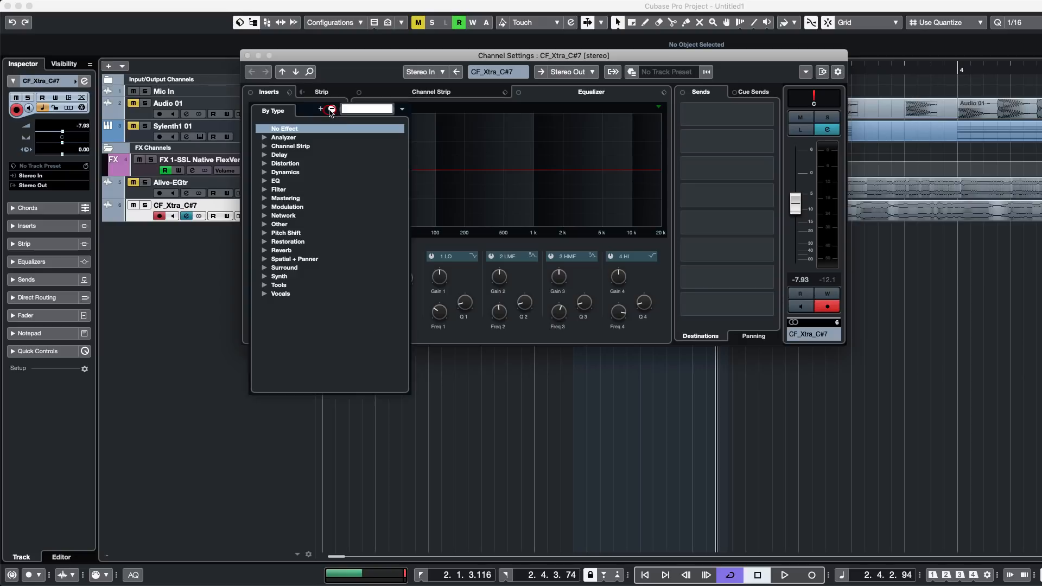
text(ambin)
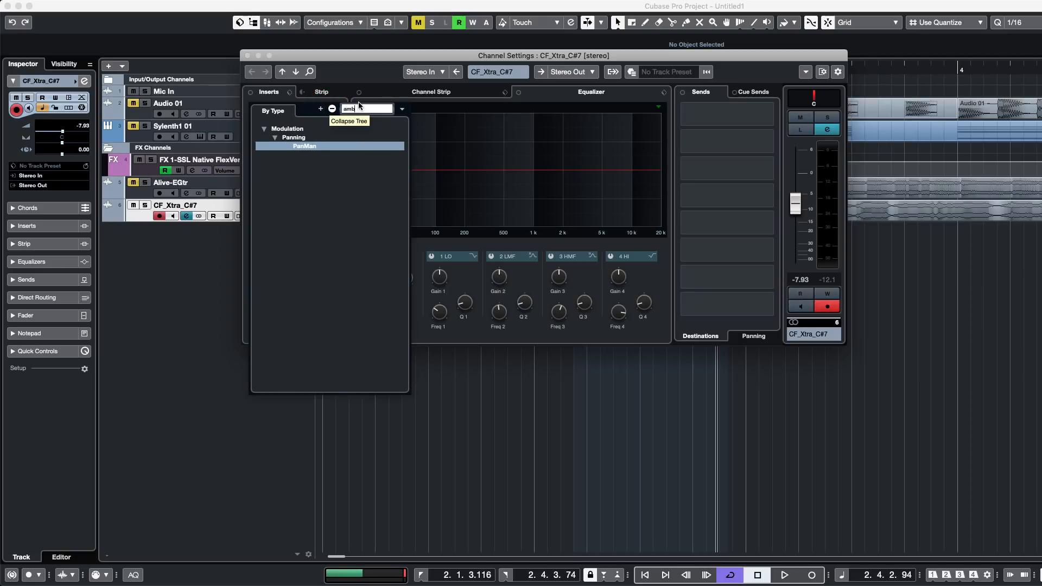
click(402, 108)
click(413, 120)
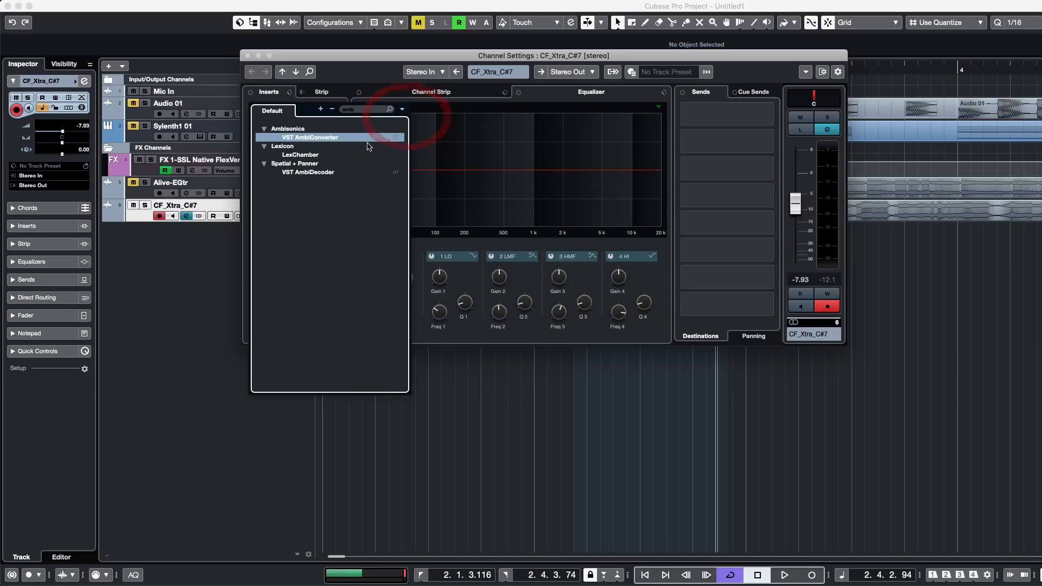
click(325, 137)
drag(722, 75, 179, 197)
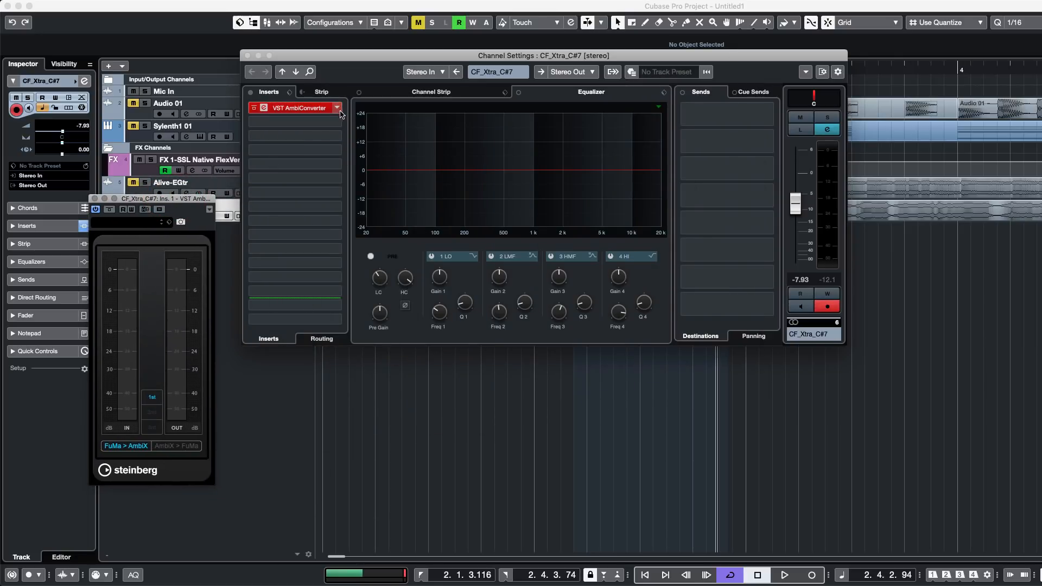
- Look through the first insert slot's effect list, bypass VST AmbiConverter and close the CF_Xtra_C#7 channel settings
click(293, 121)
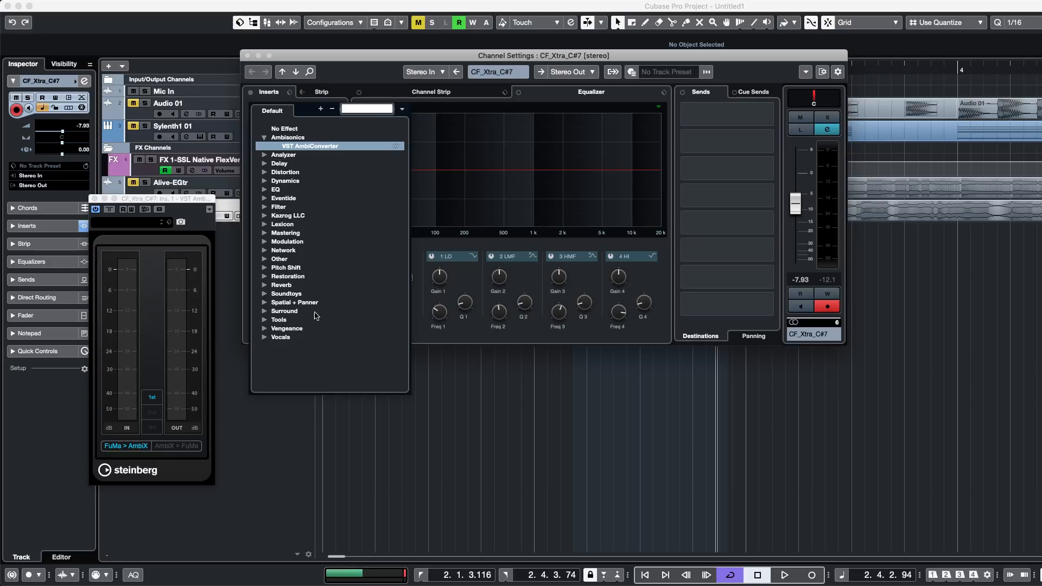
click(484, 54)
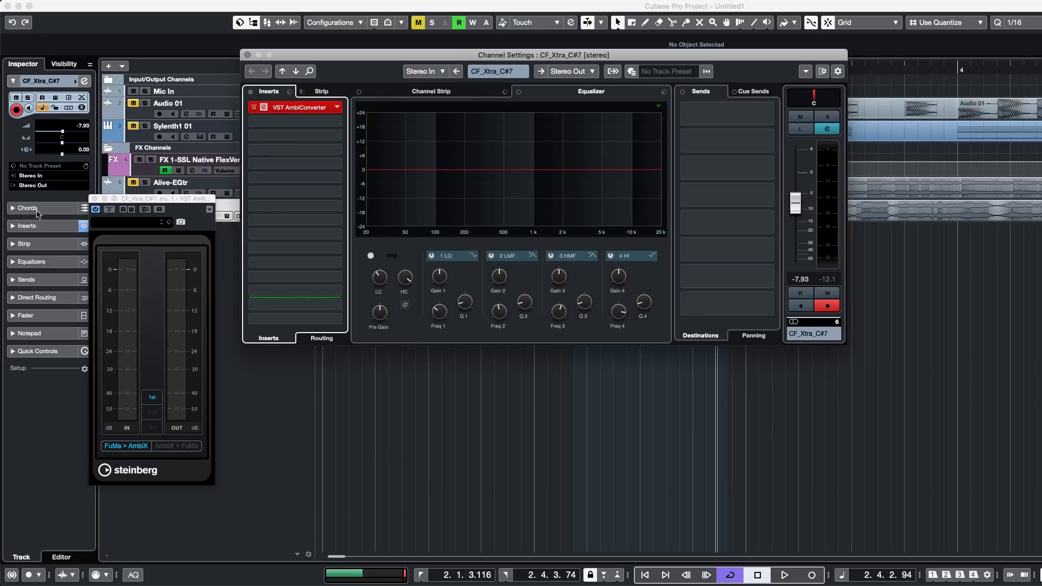
click(95, 198)
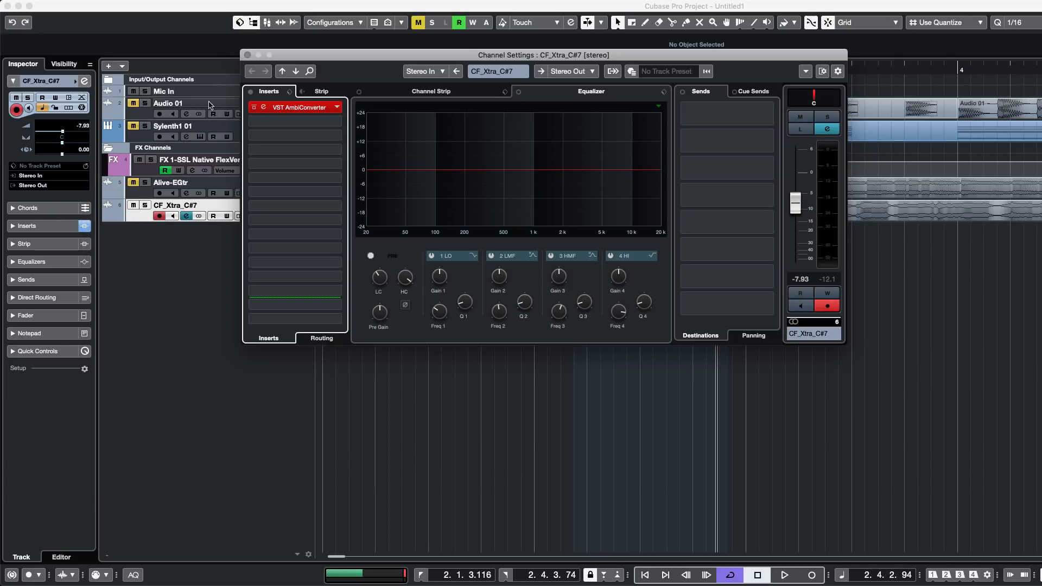
click(336, 111)
click(336, 111)
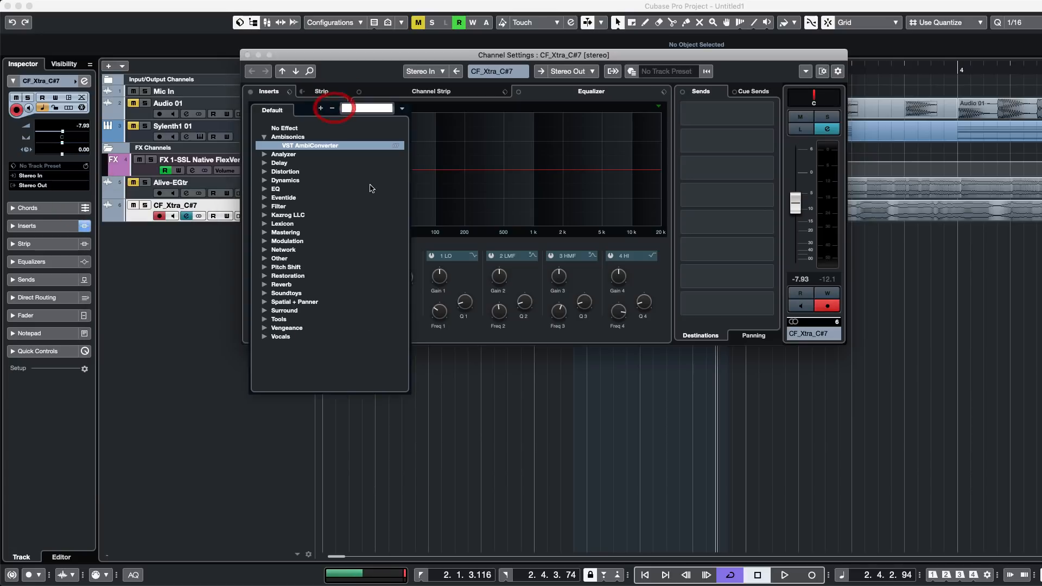
click(374, 75)
click(254, 107)
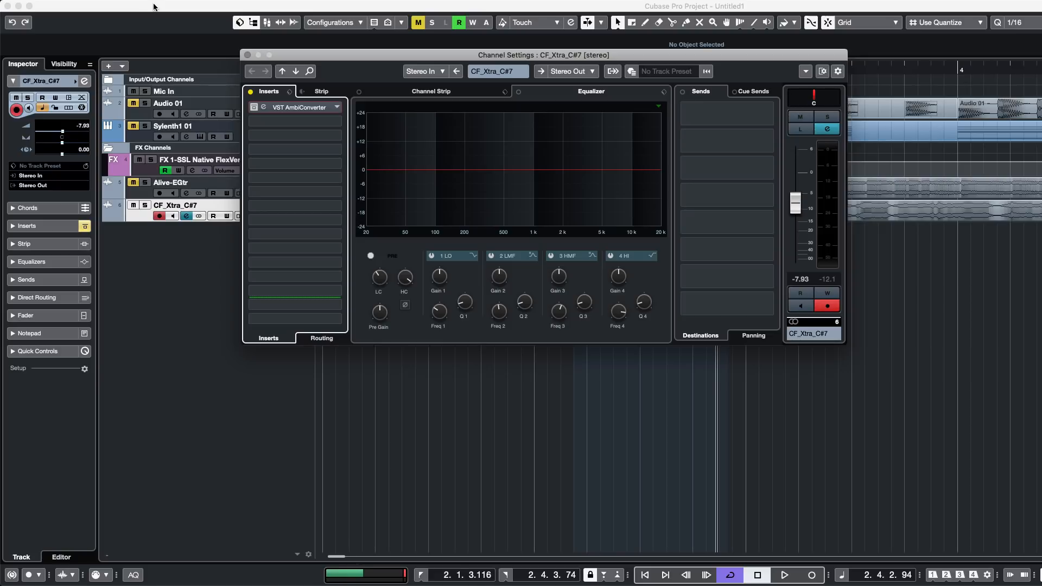
click(247, 55)
- Bounce the first Audio 01 part into a replacement audio event and open that event in the Sample Editor
click(409, 102)
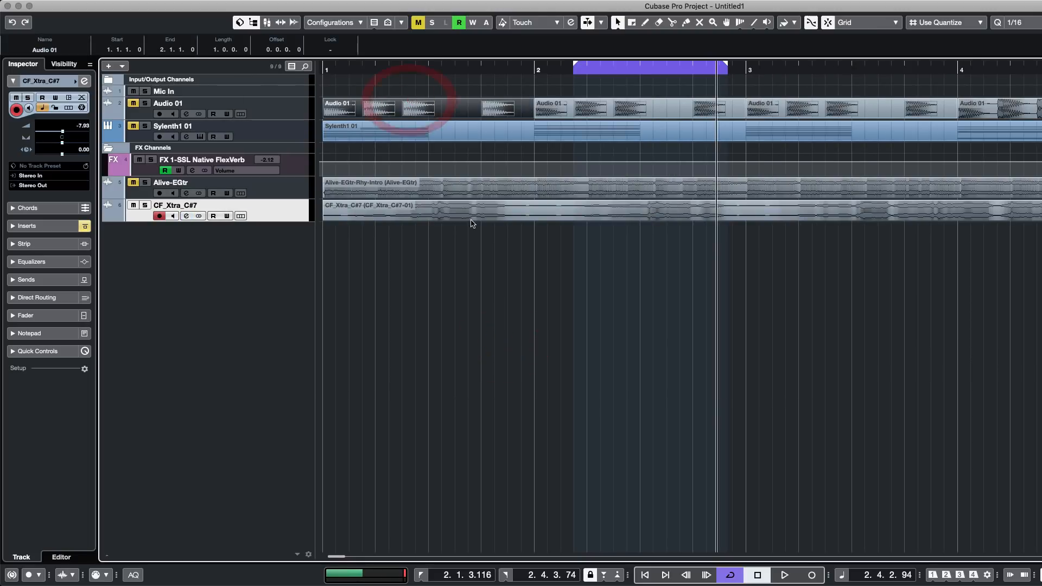
key(alt+b)
key(Return)
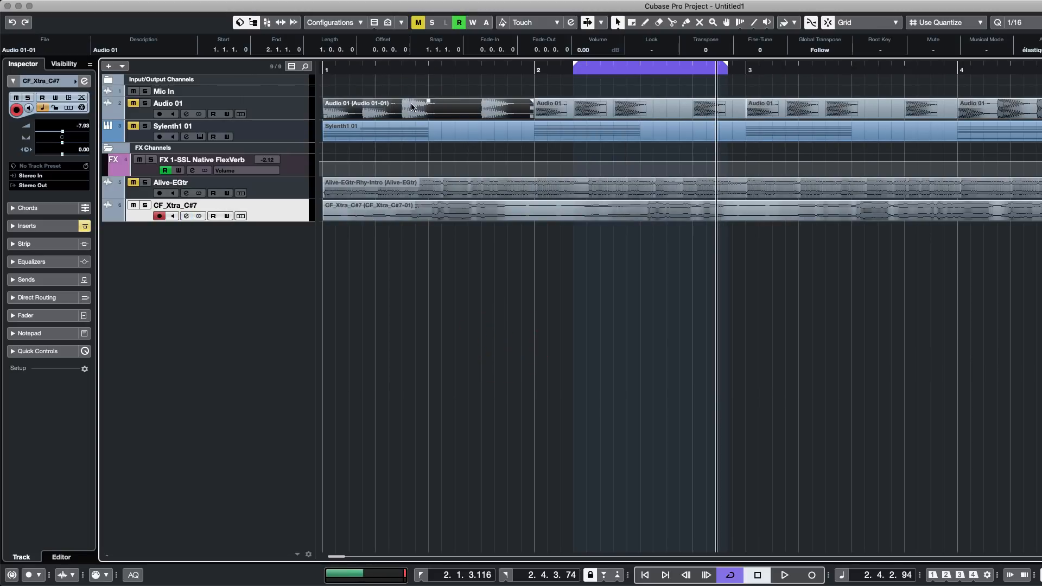
double_click(429, 111)
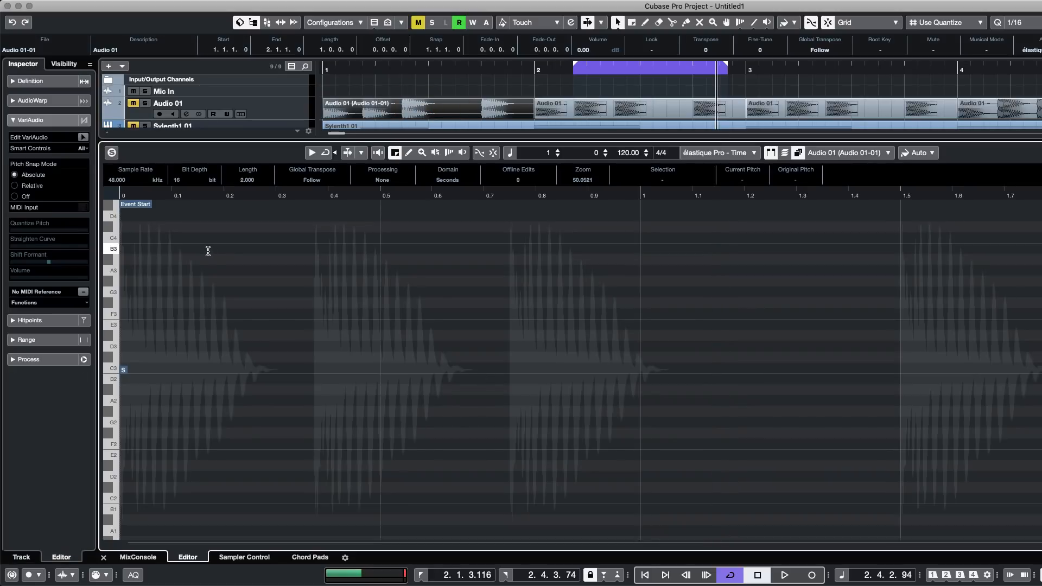
- Look at the Hitpoints settings for the Audio 01 event and close the Sample Editor
click(39, 321)
drag(72, 175, 144, 195)
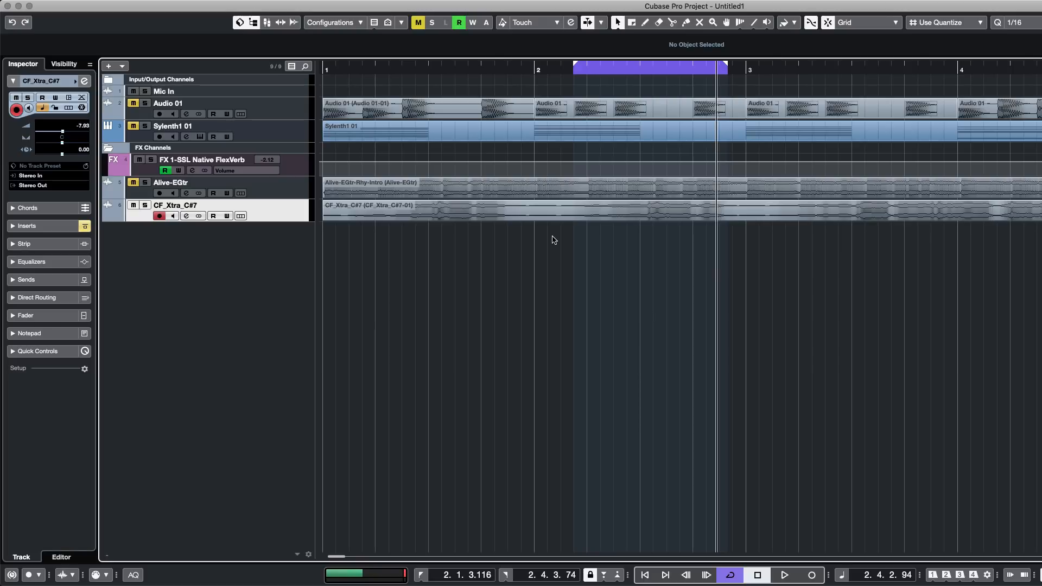
- Add an instrument track that uses Groove Agent SE below the CF_Xtra_C#7 track
right_click(185, 247)
click(249, 263)
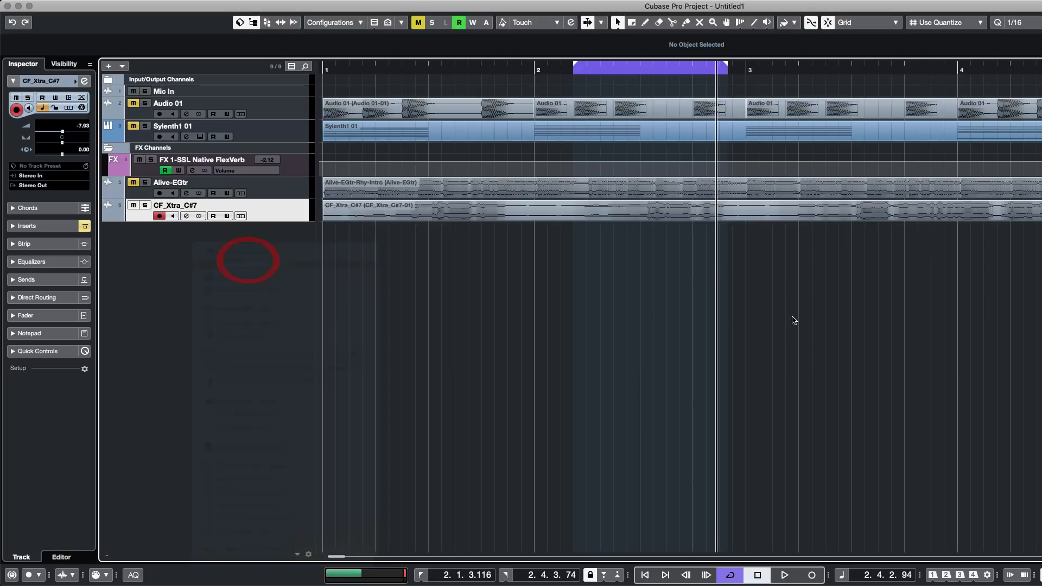
click(531, 173)
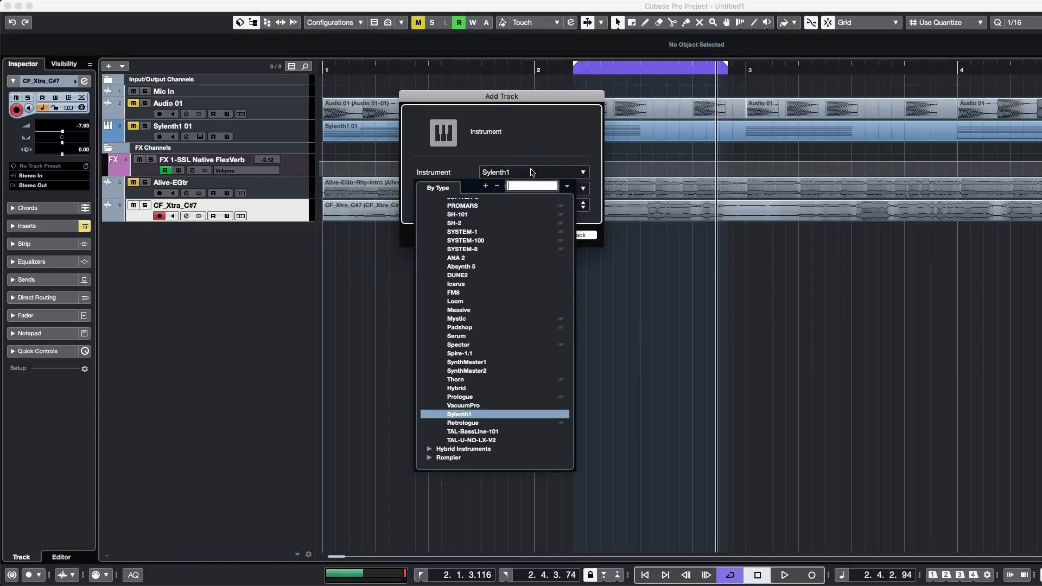
text(groove)
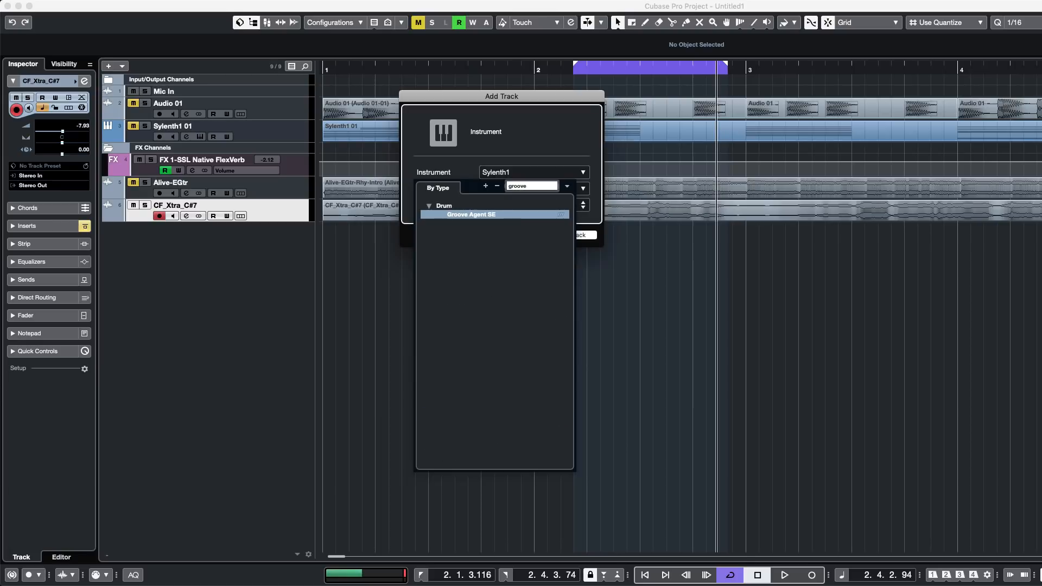
key(Return)
click(562, 235)
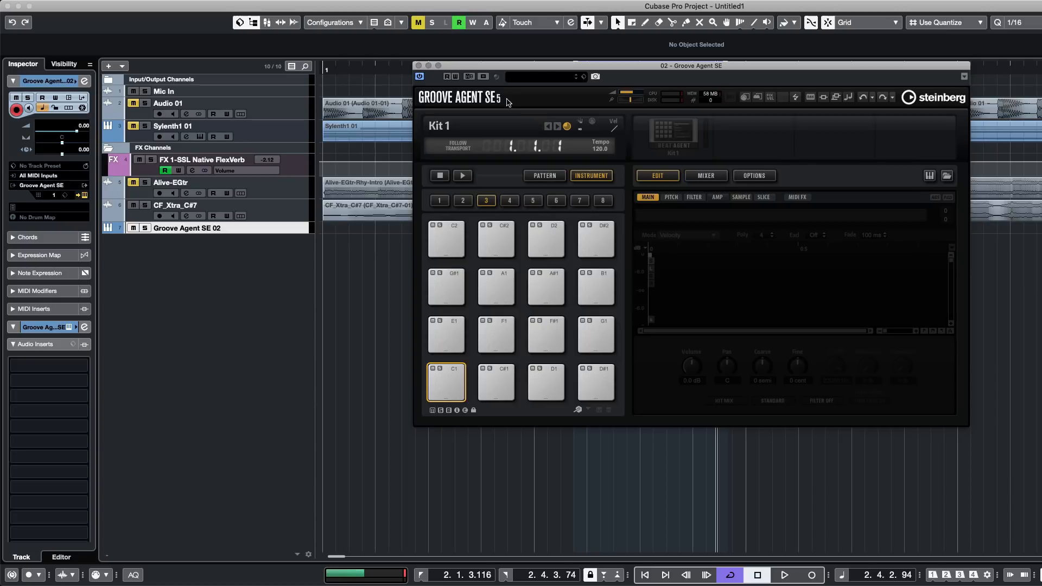
- Move the Groove Agent SE window clear of the timeline's end and show its Filter page
drag(482, 67, 317, 90)
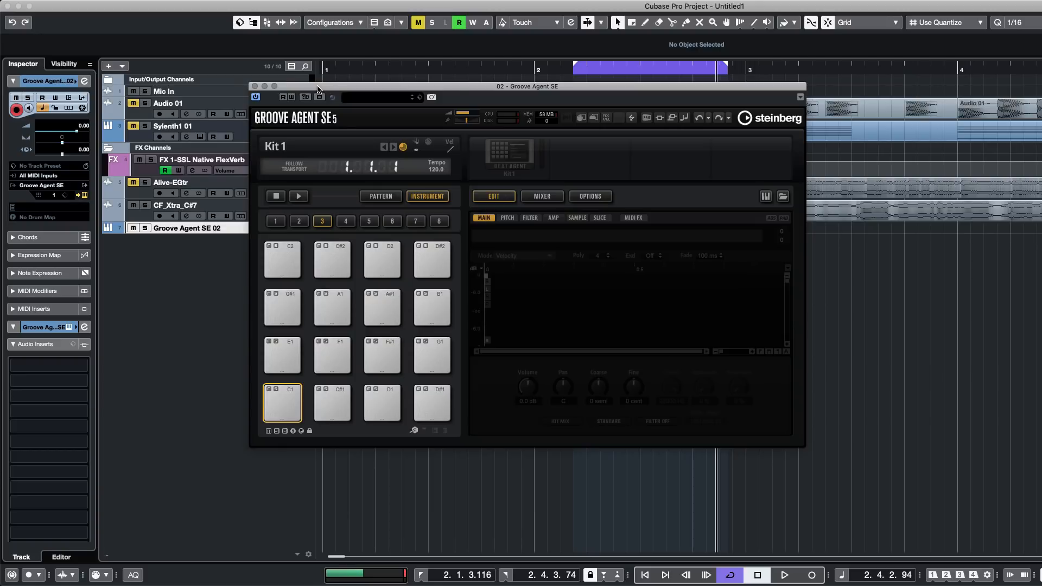
click(530, 217)
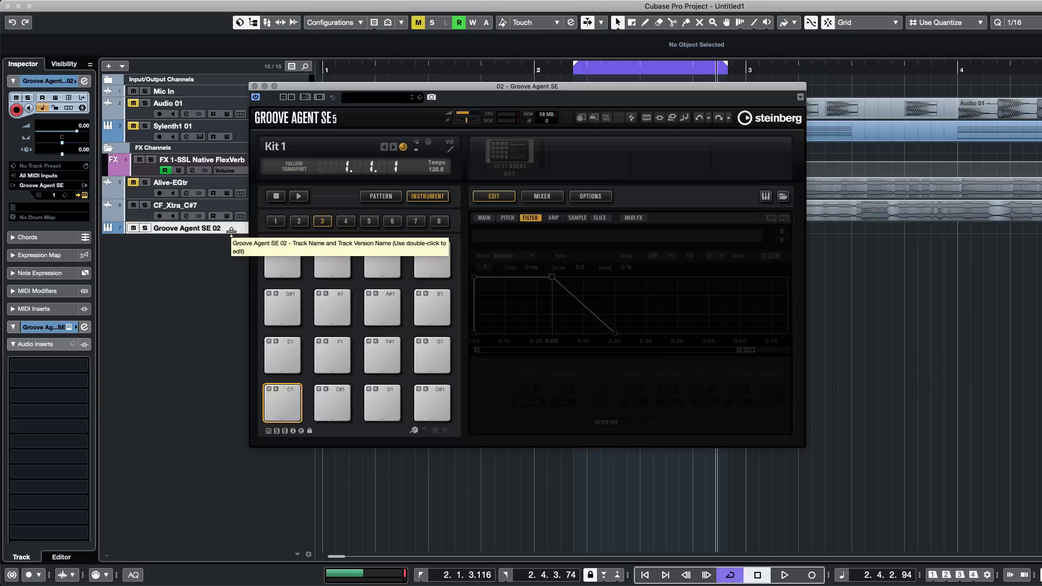
drag(448, 88, 429, 60)
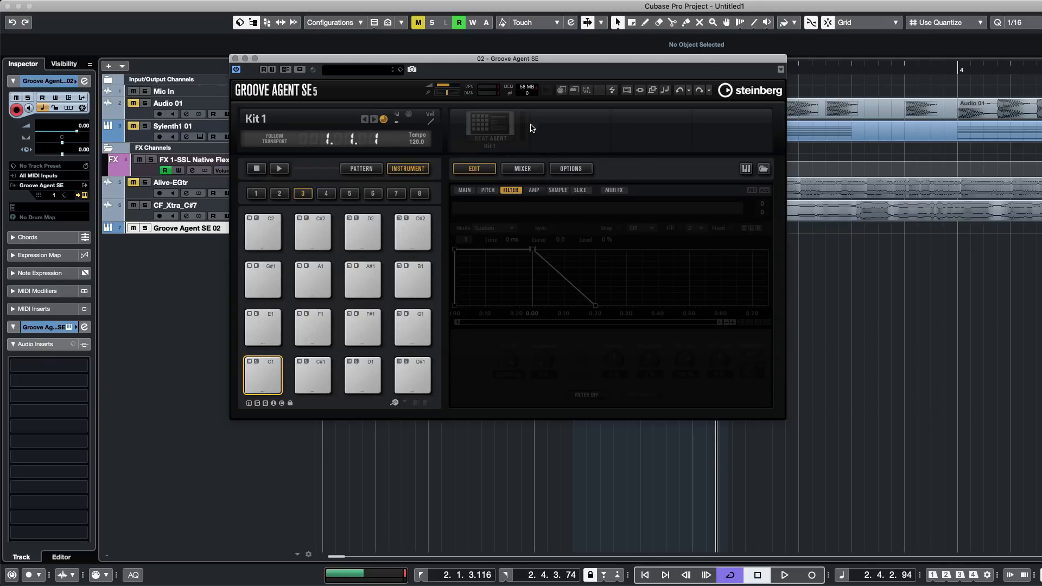
- View the program browser for the Kit 1 slot and close it without loading a program
click(523, 147)
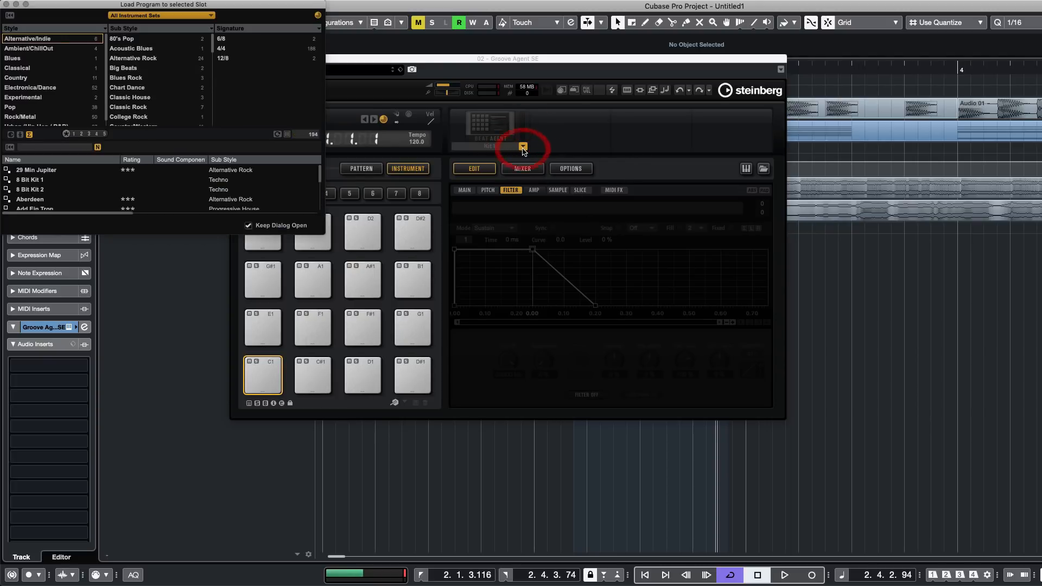
drag(81, 5, 570, 211)
click(508, 200)
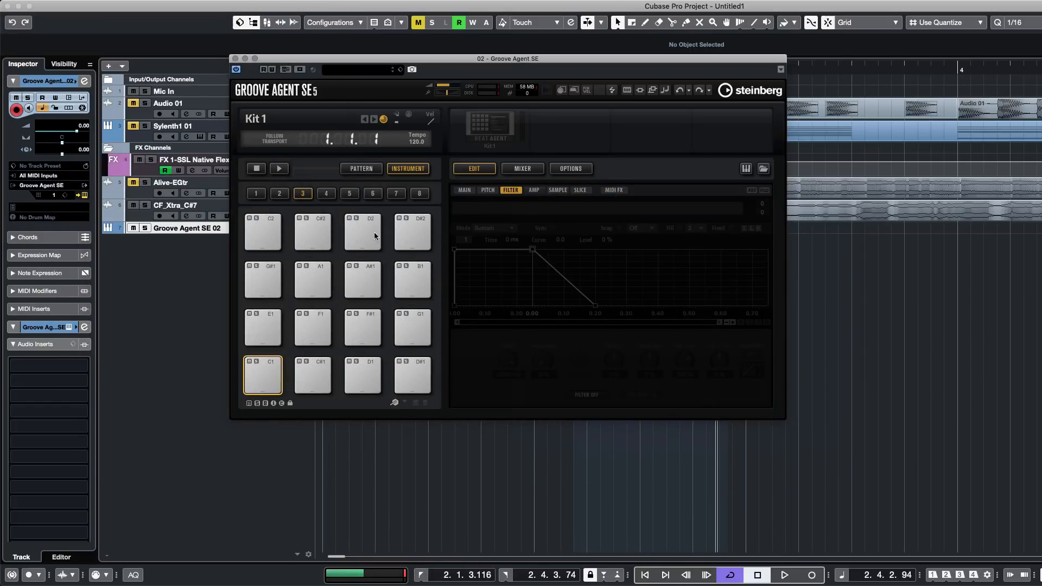
- Select the C2 and C#2 pads in turn and check the pattern view before returning to the instrument pads
click(264, 228)
click(300, 238)
click(563, 361)
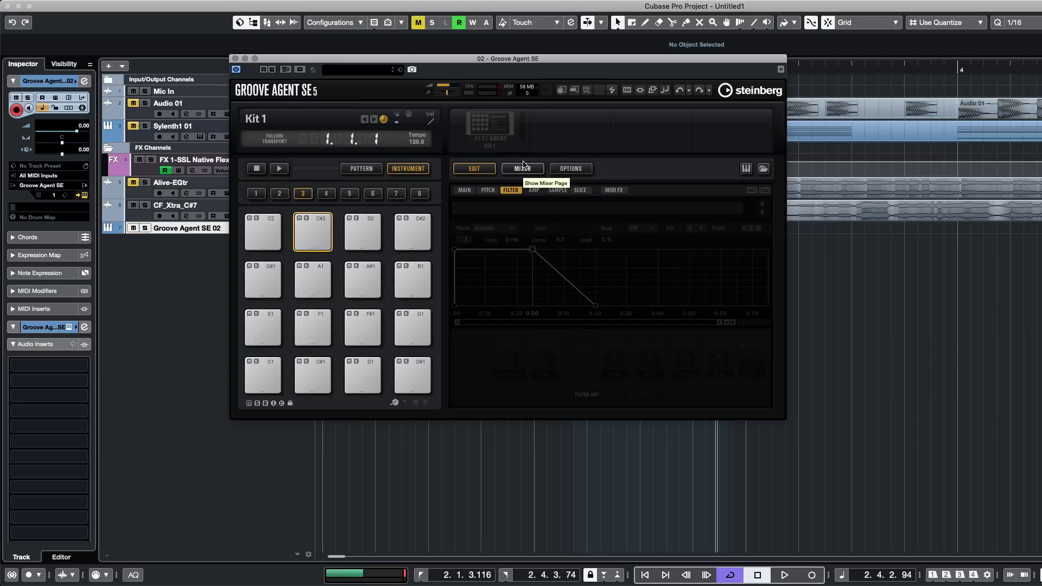
click(368, 168)
click(400, 169)
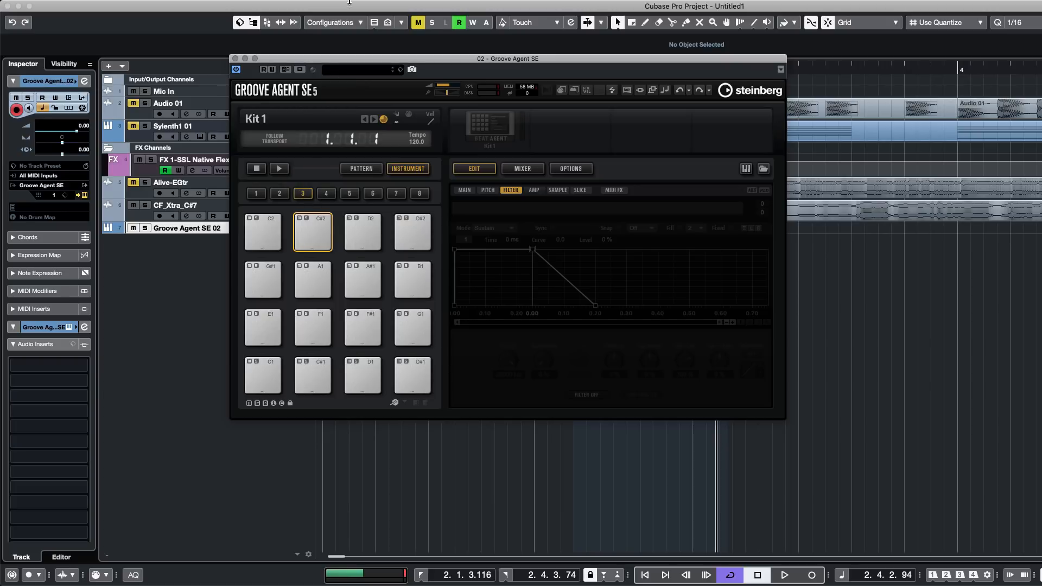
- Close the Groove Agent SE window and increase the height of the Groove Agent SE 02 track to reveal its controls
mouse_move(350, 3)
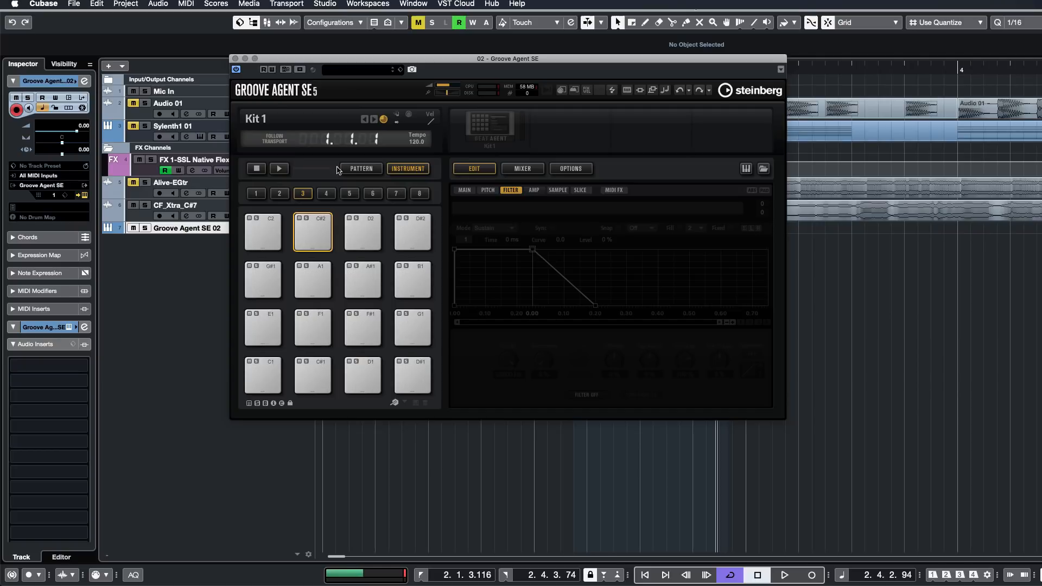
drag(270, 60, 242, 70)
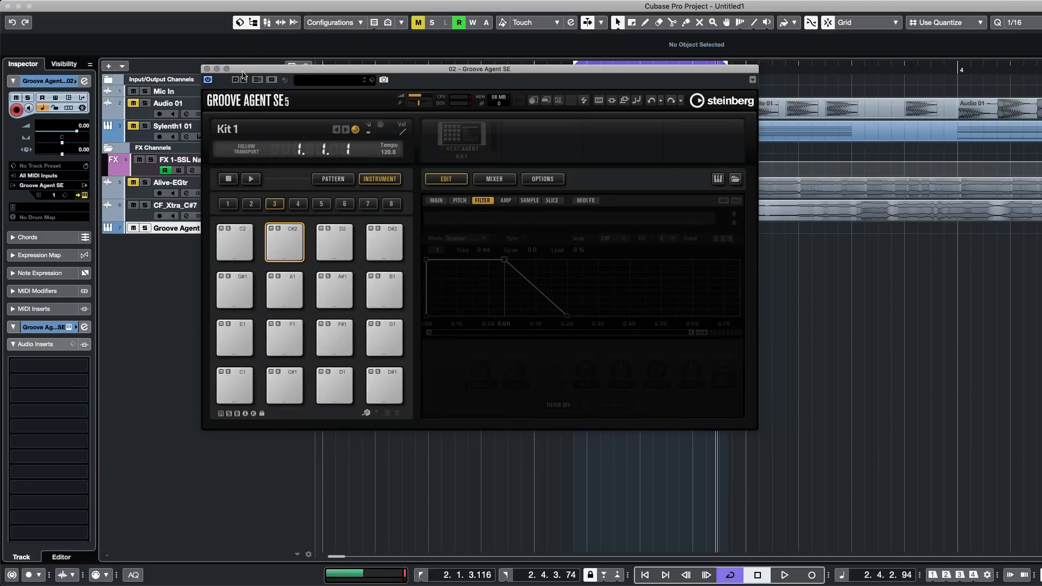
drag(267, 74, 336, 229)
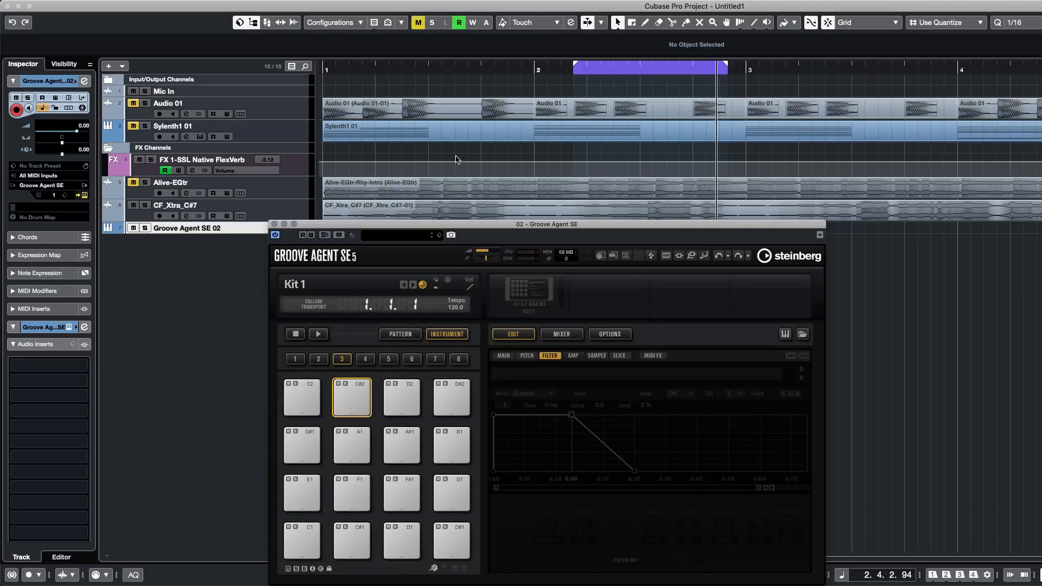
click(274, 224)
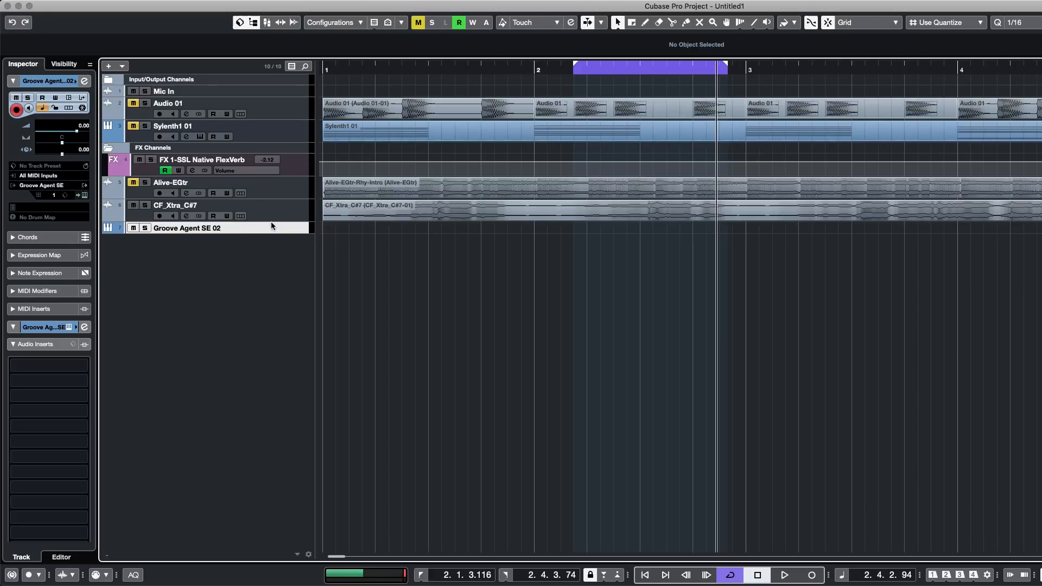
mouse_move(272, 234)
mouse_down()
mouse_move(271, 270)
mouse_move(269, 243)
mouse_up()
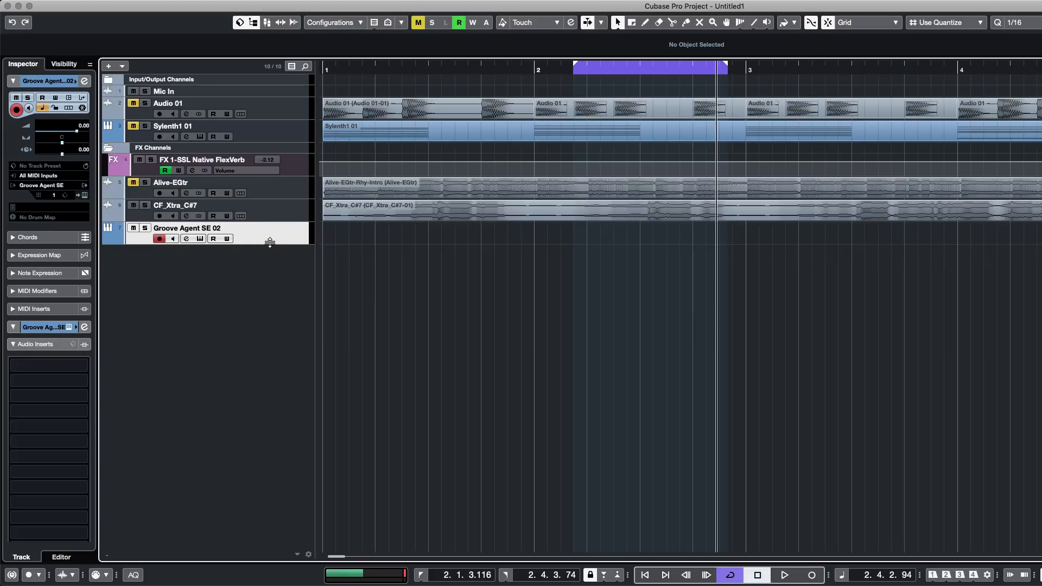
click(560, 331)
click(659, 212)
drag(690, 264, 633, 197)
click(565, 219)
key(g)
click(624, 270)
key(h)
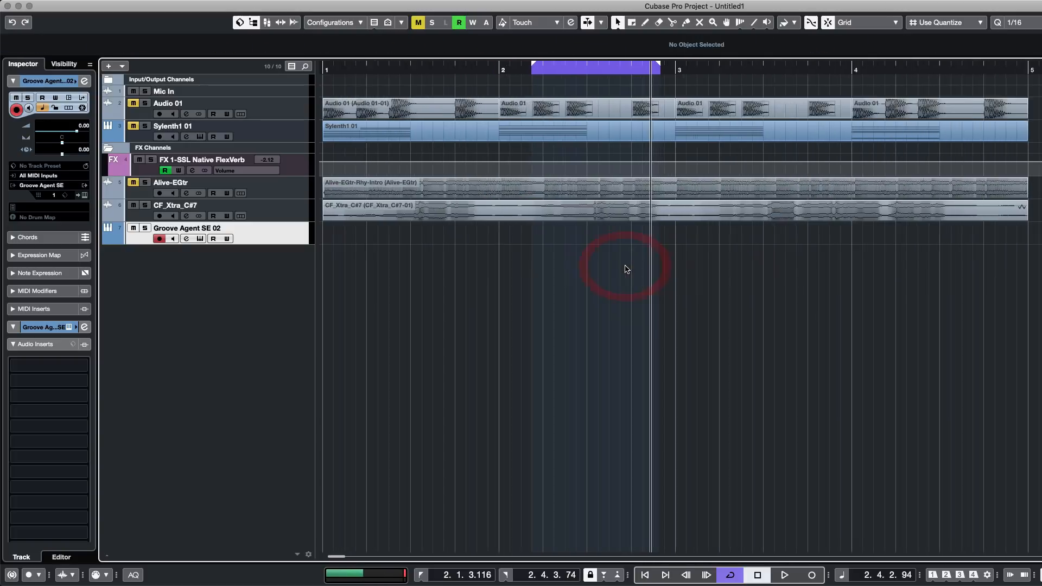